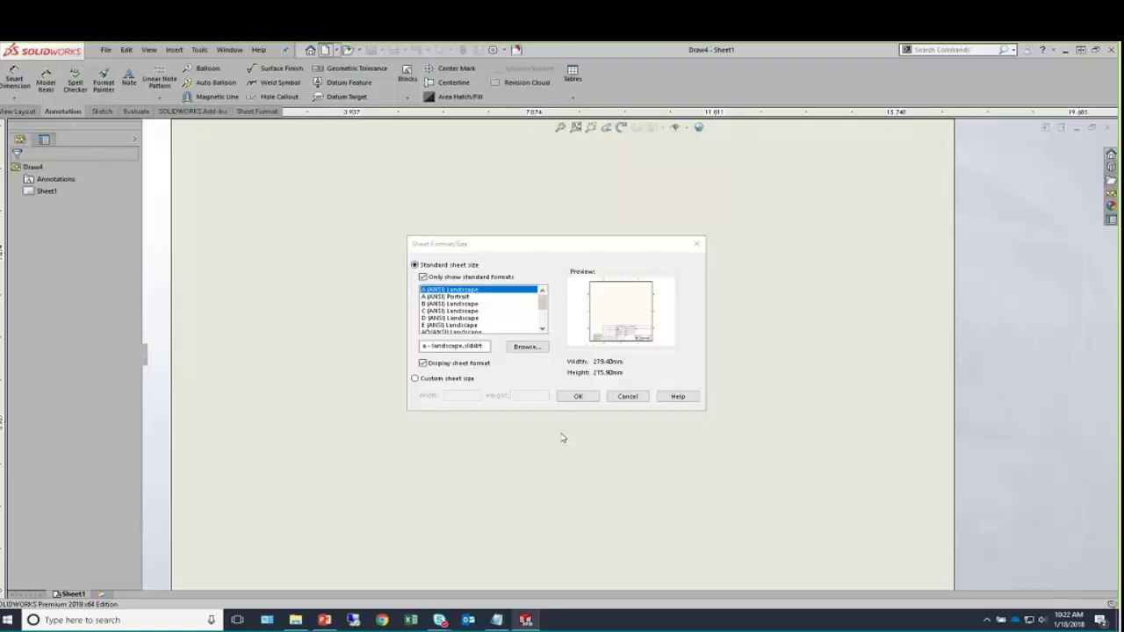
Apply the B (ANSI) Landscape standard sheet format to the new drawing and cancel the model view insertion.
left_click(467, 303)
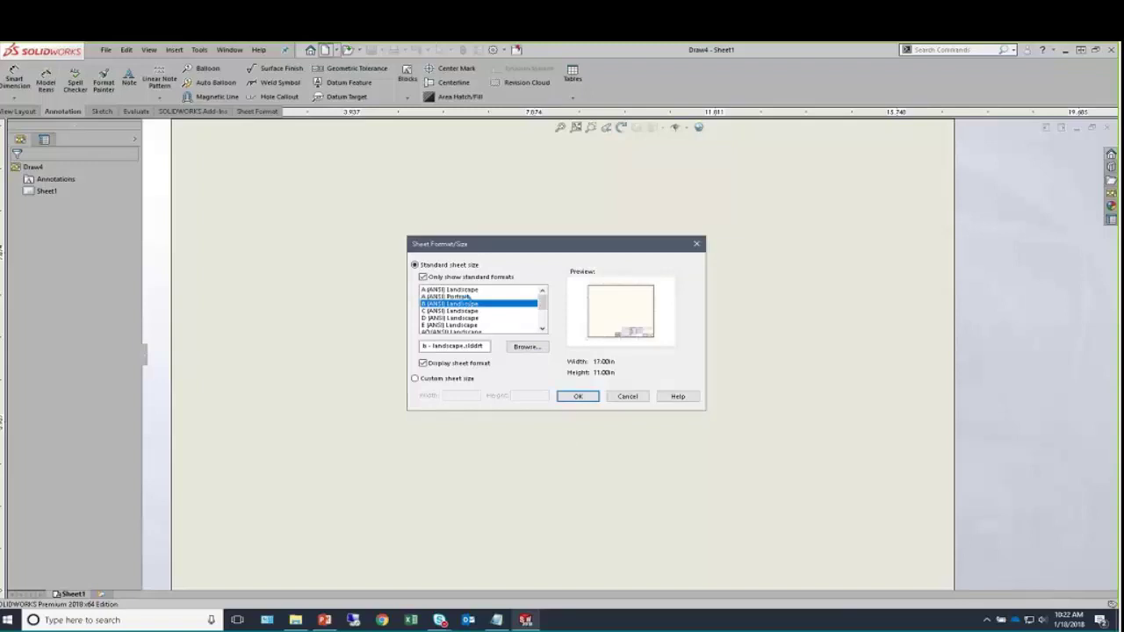
left_click(579, 397)
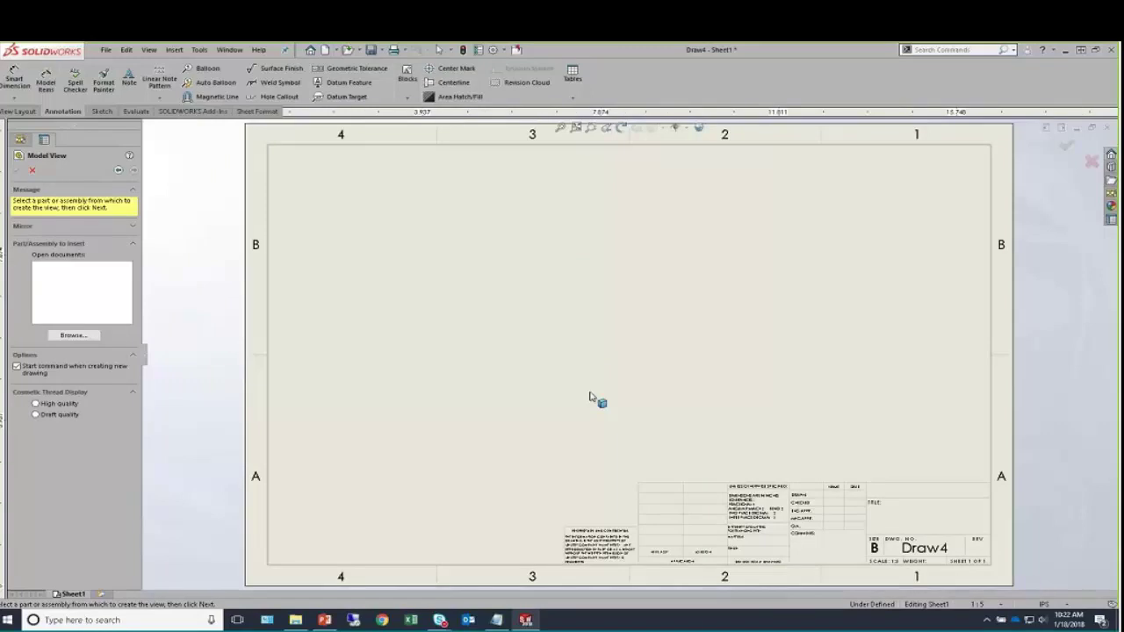
key("Escape")
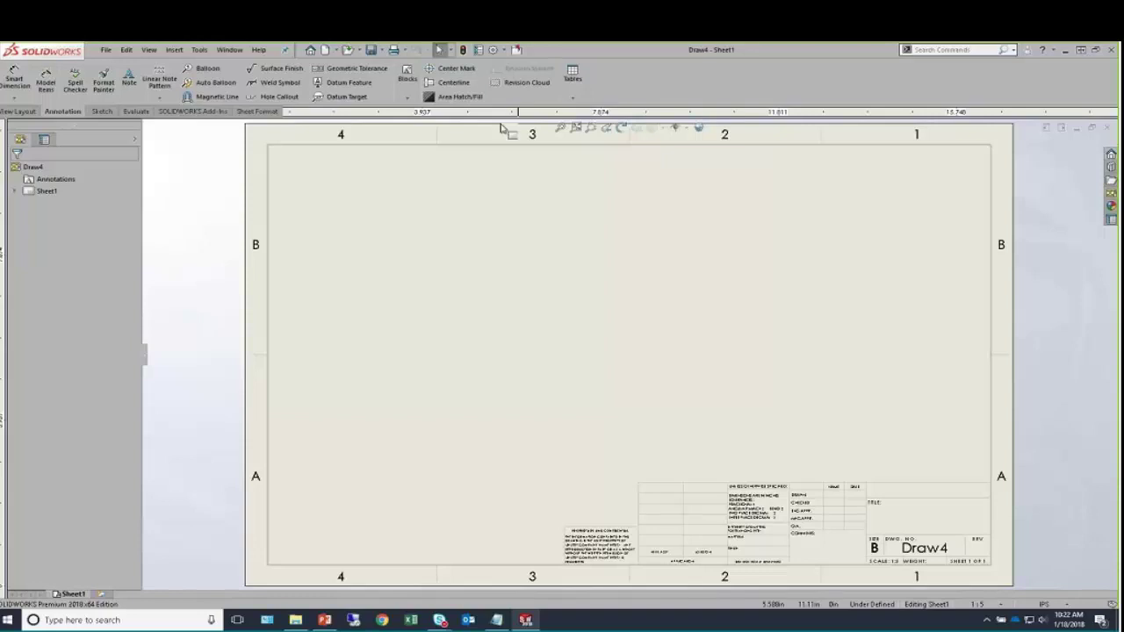
Set the document's unit system to MMGS (millimeter, gram, second) with two decimal places (.12) for length.
left_click(493, 50)
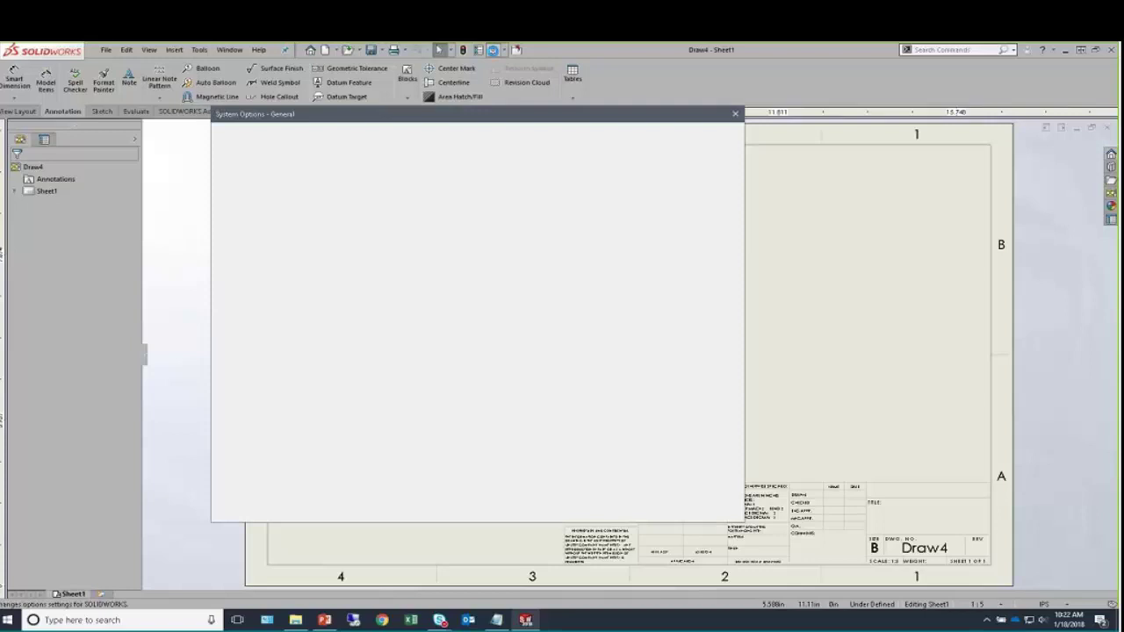
left_click(303, 137)
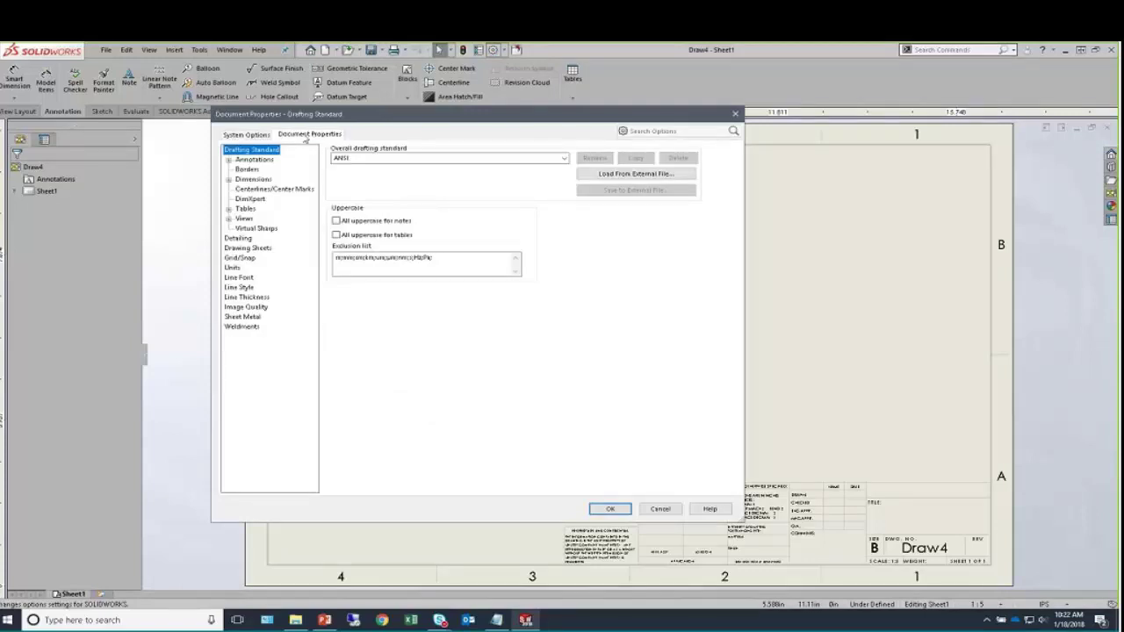
left_click(234, 268)
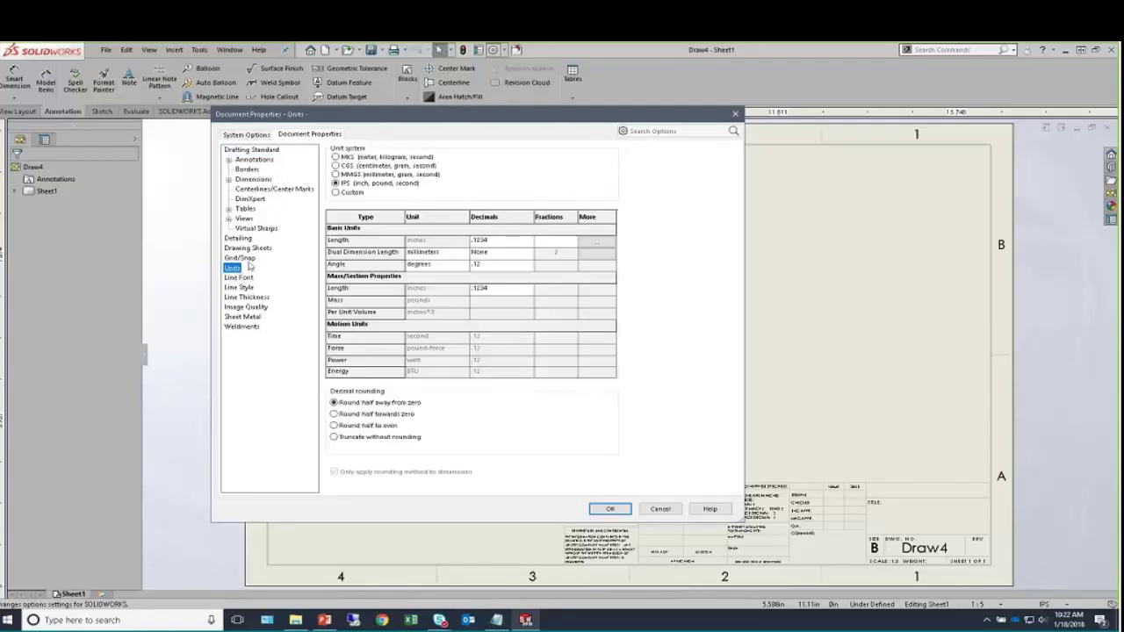
left_click(344, 175)
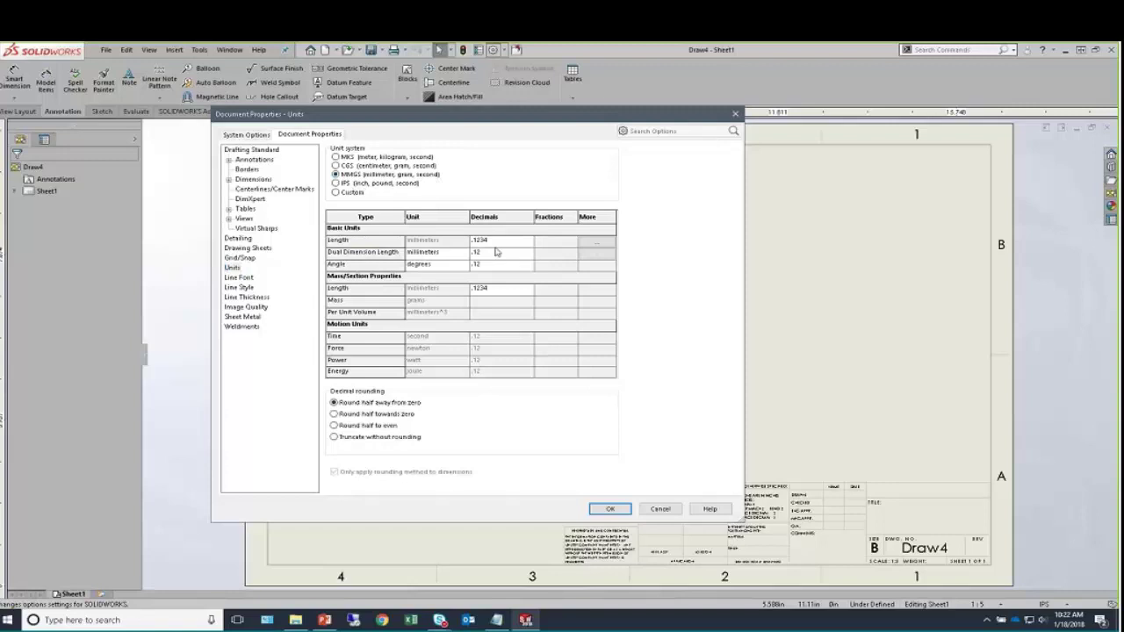
left_click(527, 241)
left_click(527, 241)
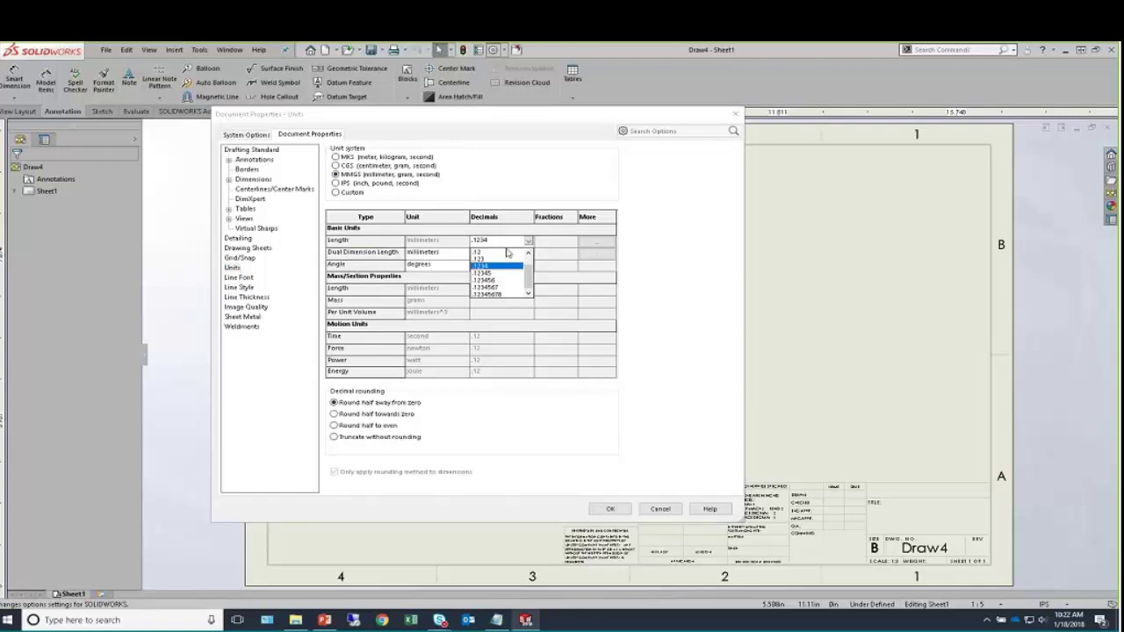
left_click(506, 253)
Set the dual dimension length unit to inches with three decimal places (.123).
left_click(465, 253)
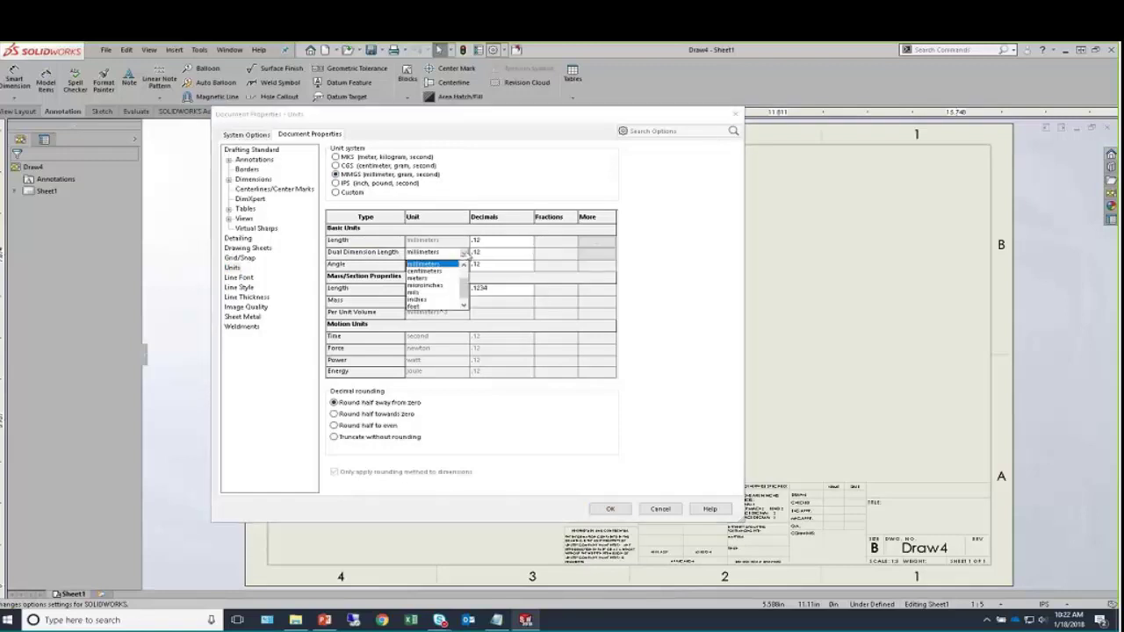
left_click(421, 300)
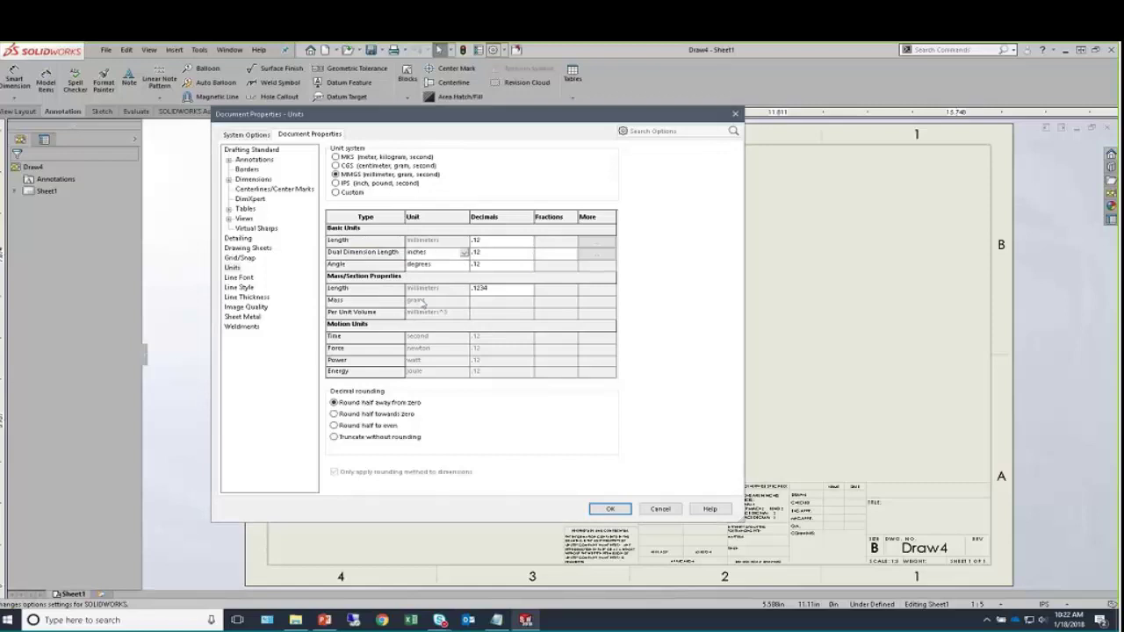
left_click(530, 254)
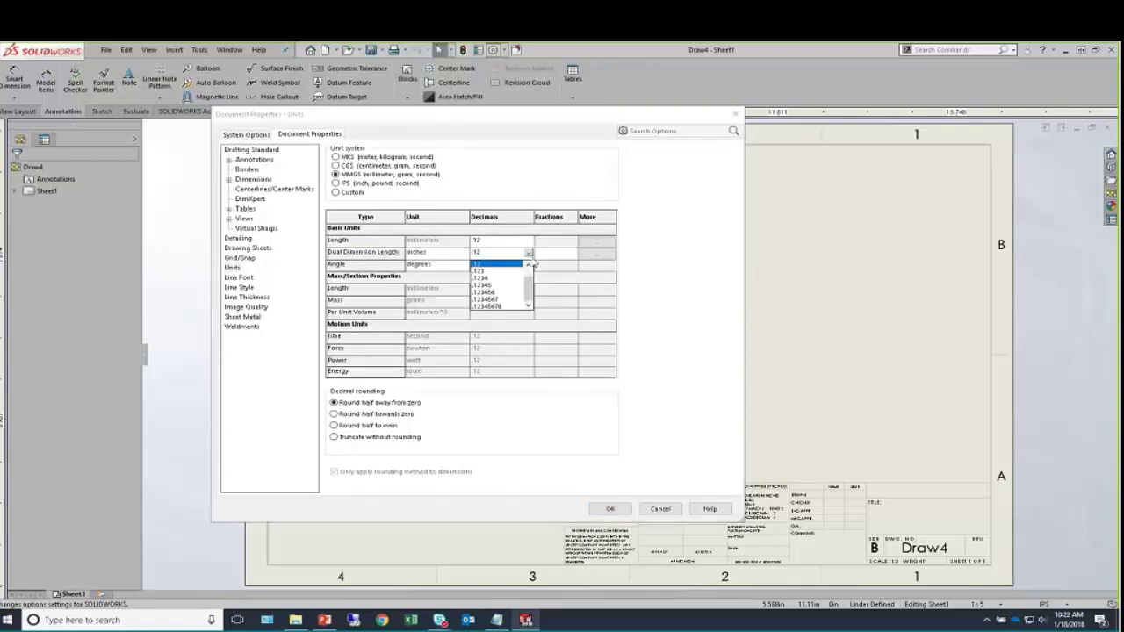
left_click(481, 277)
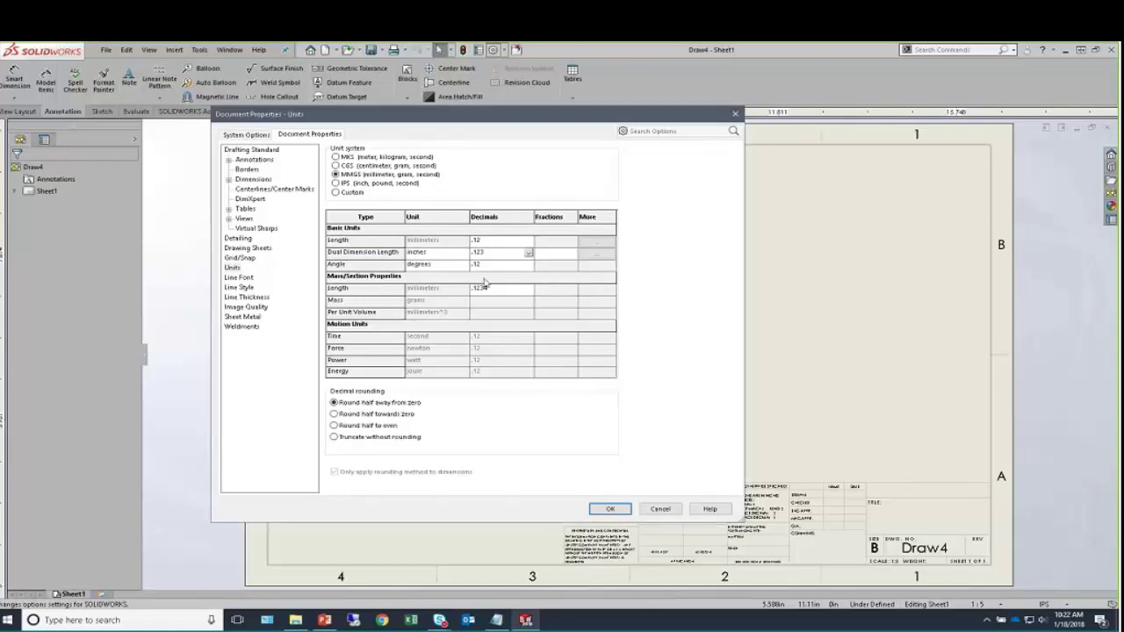
Raise the shaded and draft quality HLR/HLV resolution to a deviation of about 0.0116 in and apply the document properties.
left_click(245, 307)
left_click_drag(366, 167, 437, 168)
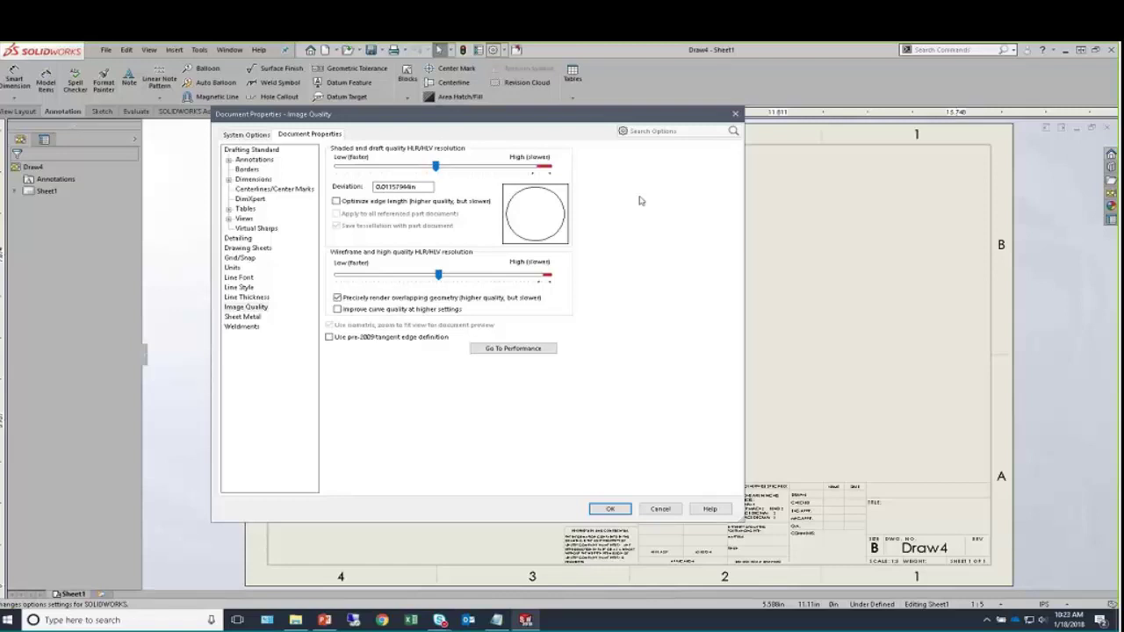
left_click(621, 512)
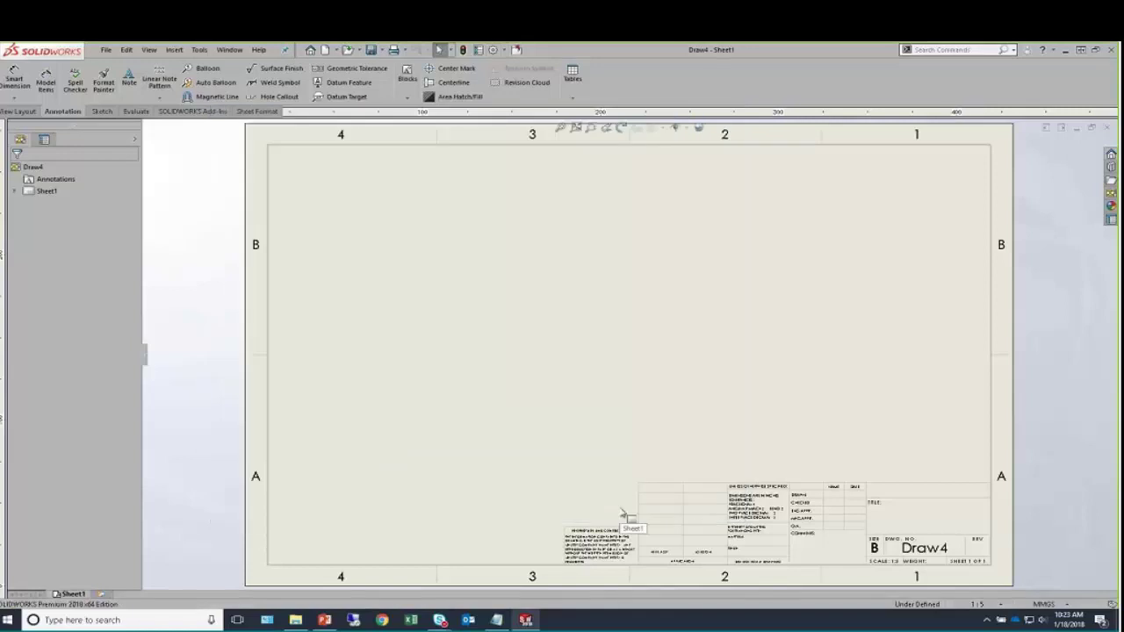
Edit the sheet format and delete the PROPRIETARY AND CONFIDENTIAL heading and its paragraph beside the title block.
right_click(576, 267)
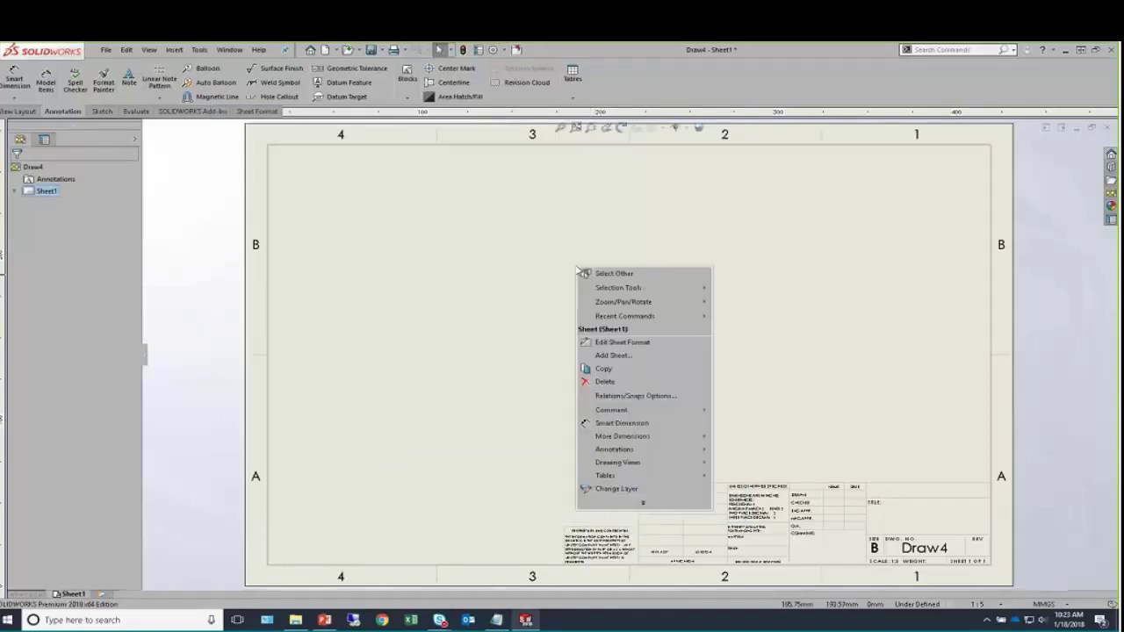
left_click(647, 345)
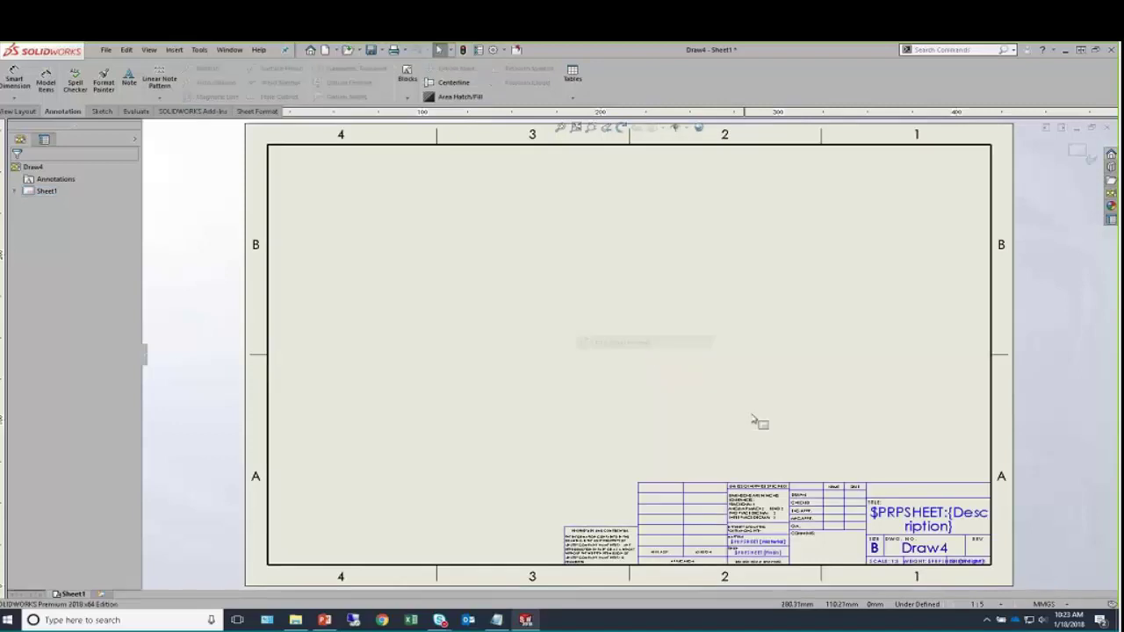
scroll(768, 518, "up", 2)
scroll(650, 527, "down", 3)
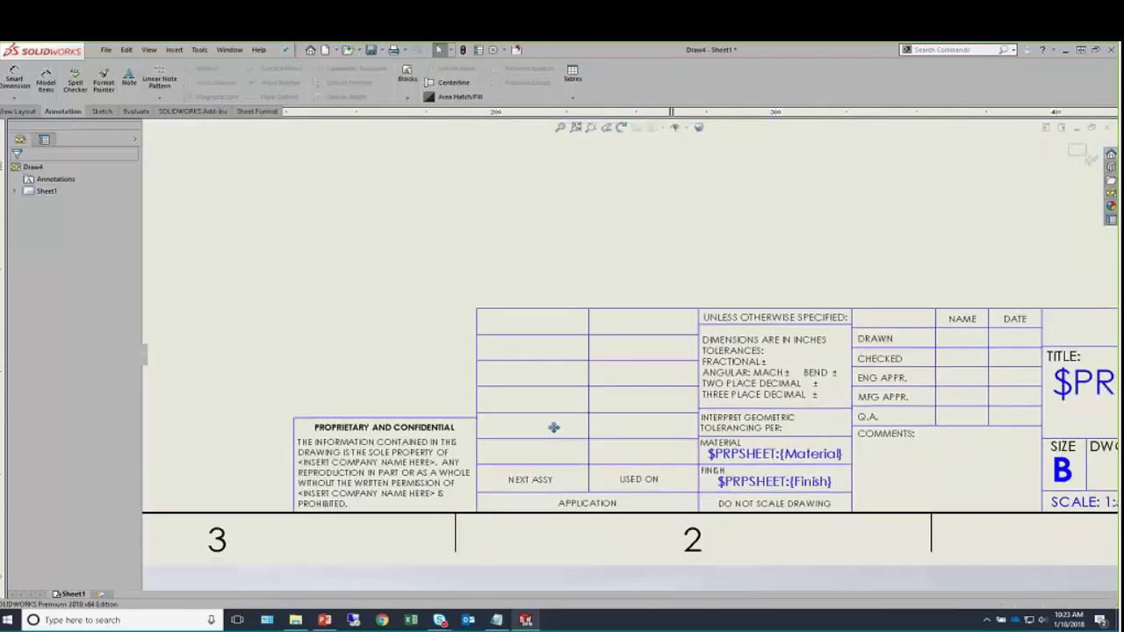
middle_click_drag(549, 430, 512, 387)
scroll(434, 378, "up", 2)
middle_click_drag(434, 378, 488, 376)
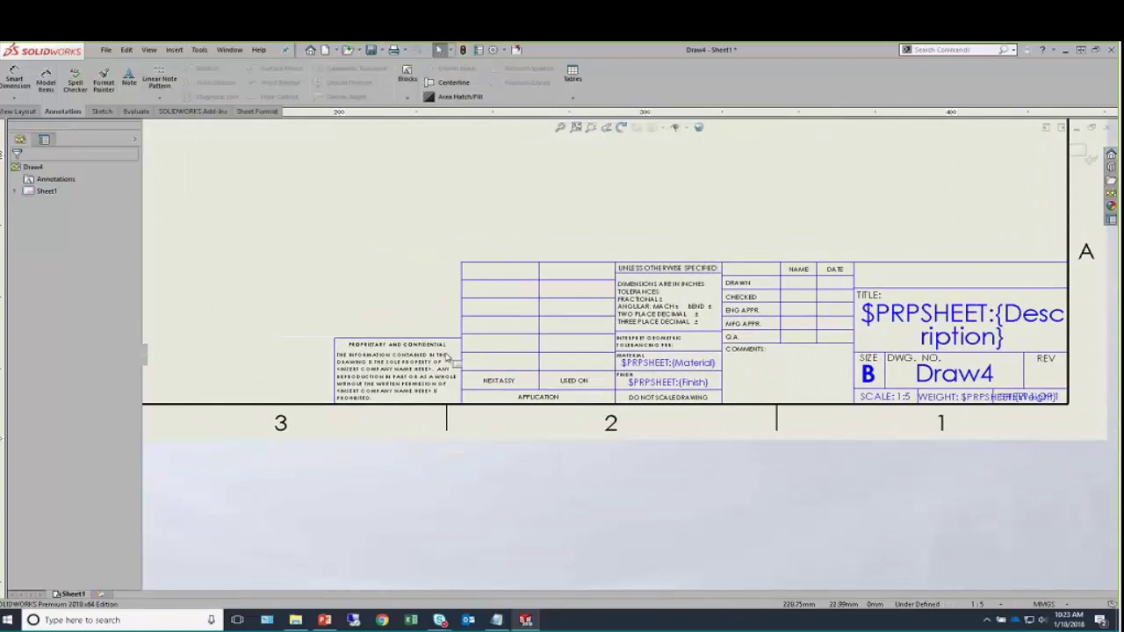
left_click(393, 372)
key("Delete")
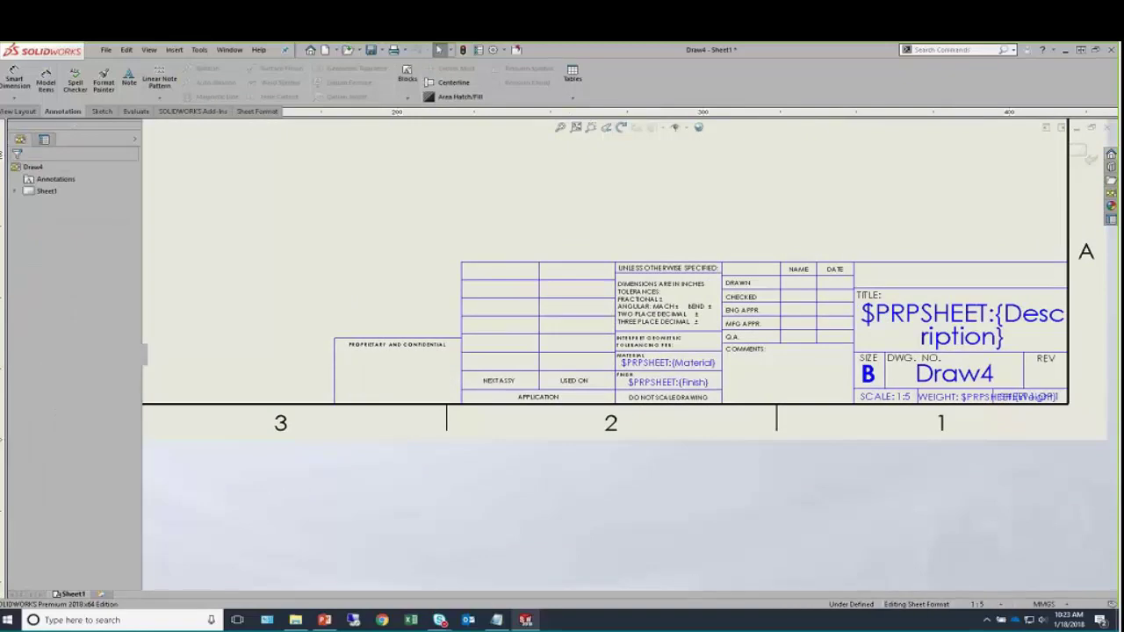
left_click(384, 347)
key("Delete")
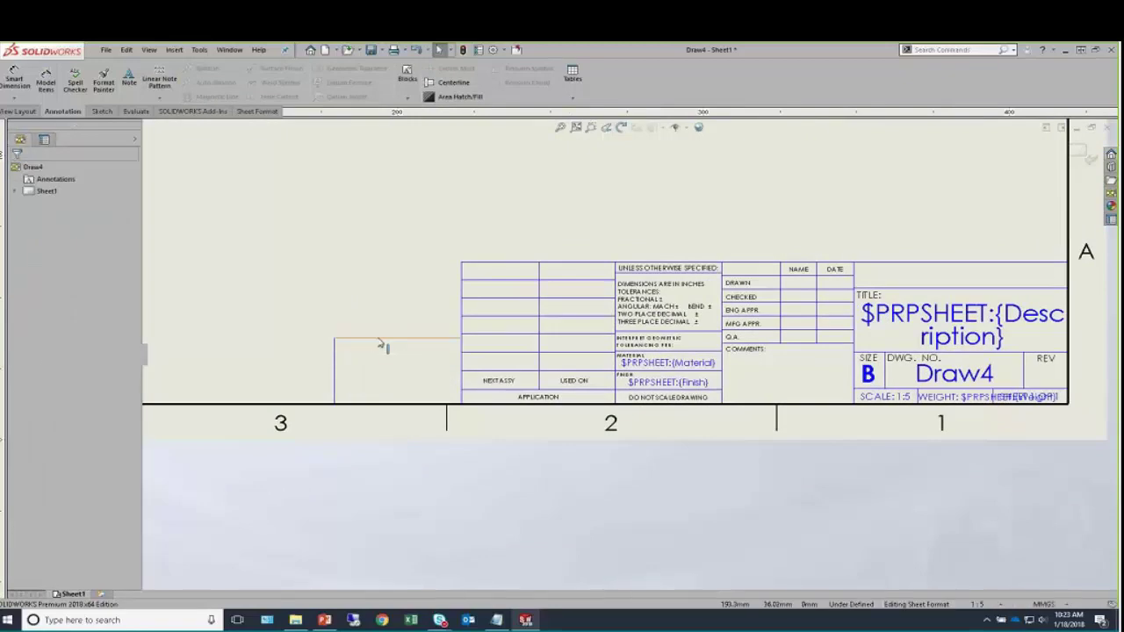
Delete the vertical and horizontal border lines of the emptied confidentiality box beside the title block.
left_click(379, 340)
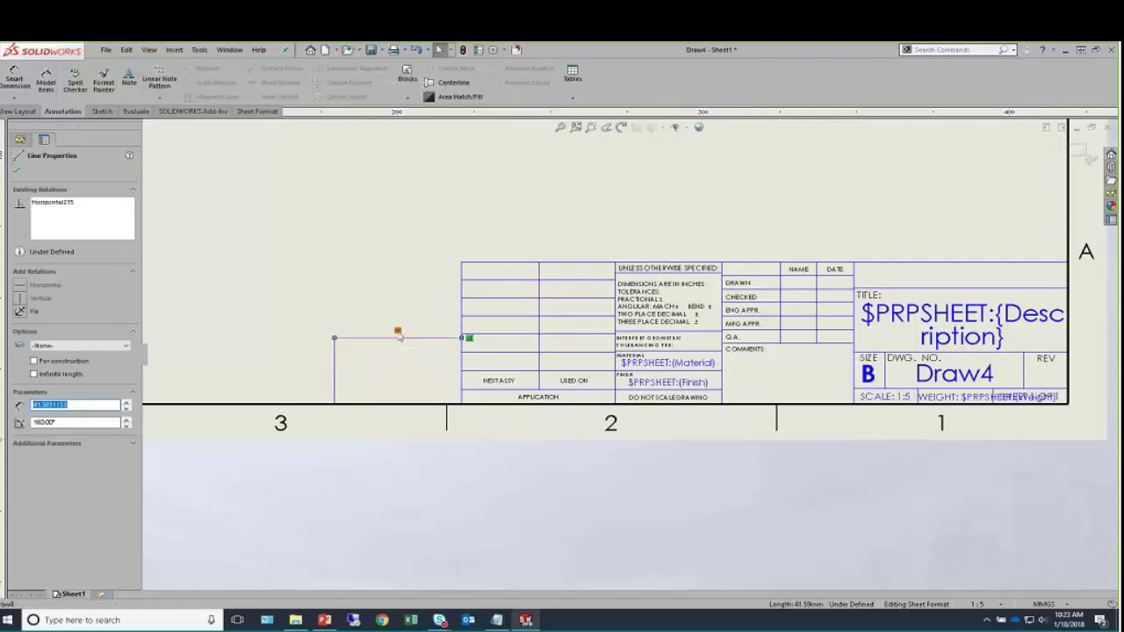
left_click(335, 369)
key("Delete")
left_click(361, 339)
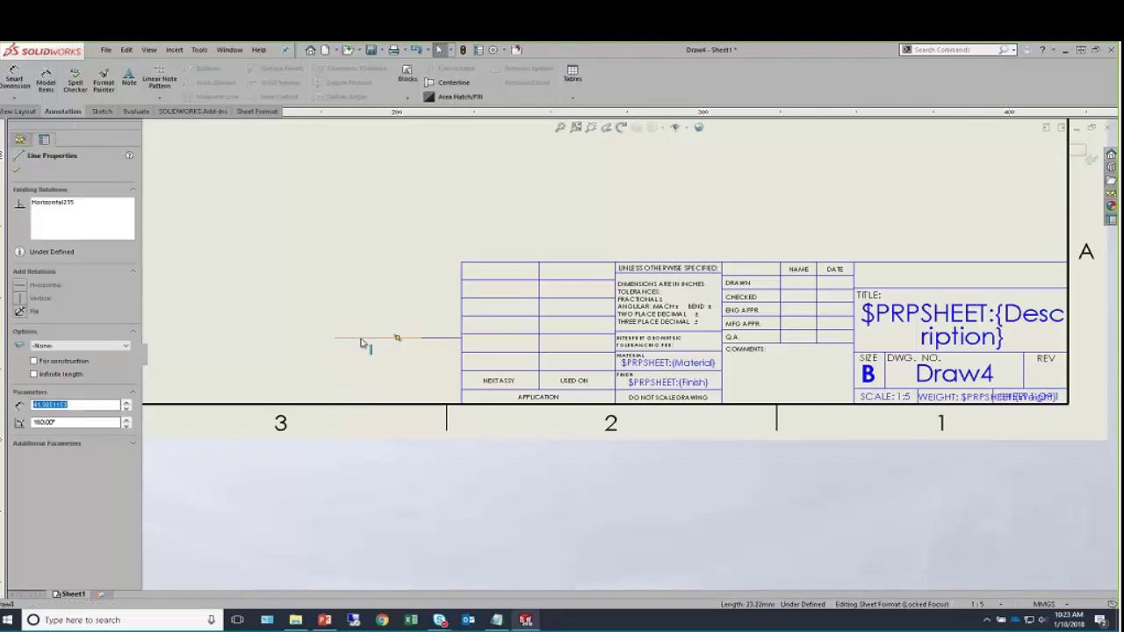
key("Delete")
middle_click_drag(365, 344, 312, 372, "ctrl")
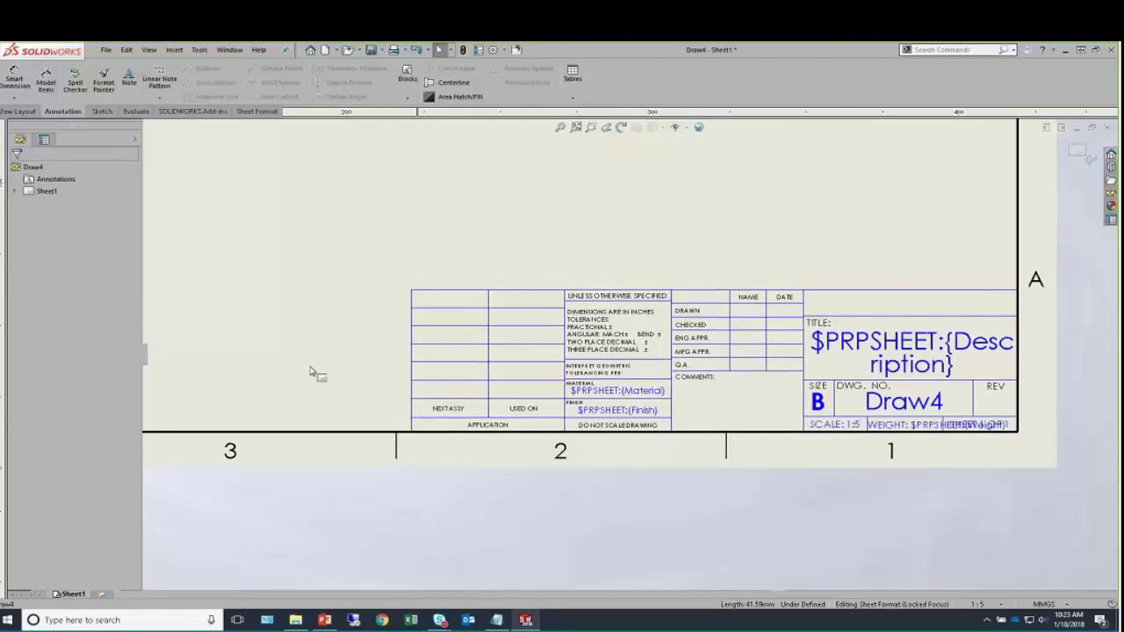
Show the sketch relations on the title block lines to examine them, and hide them again.
left_click(687, 128)
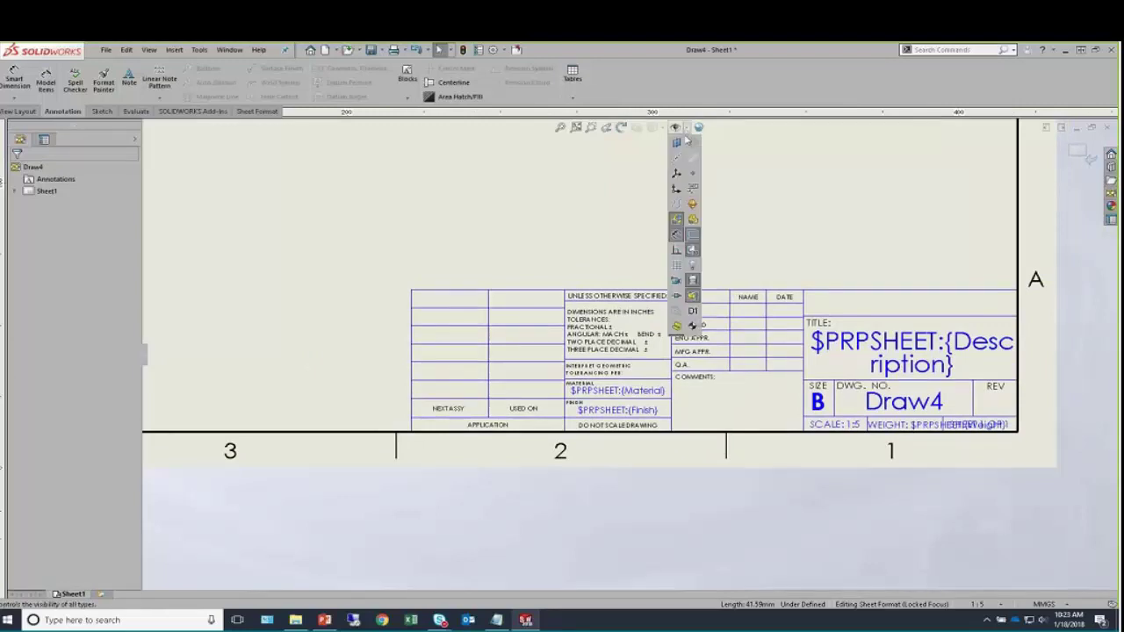
left_click(676, 252)
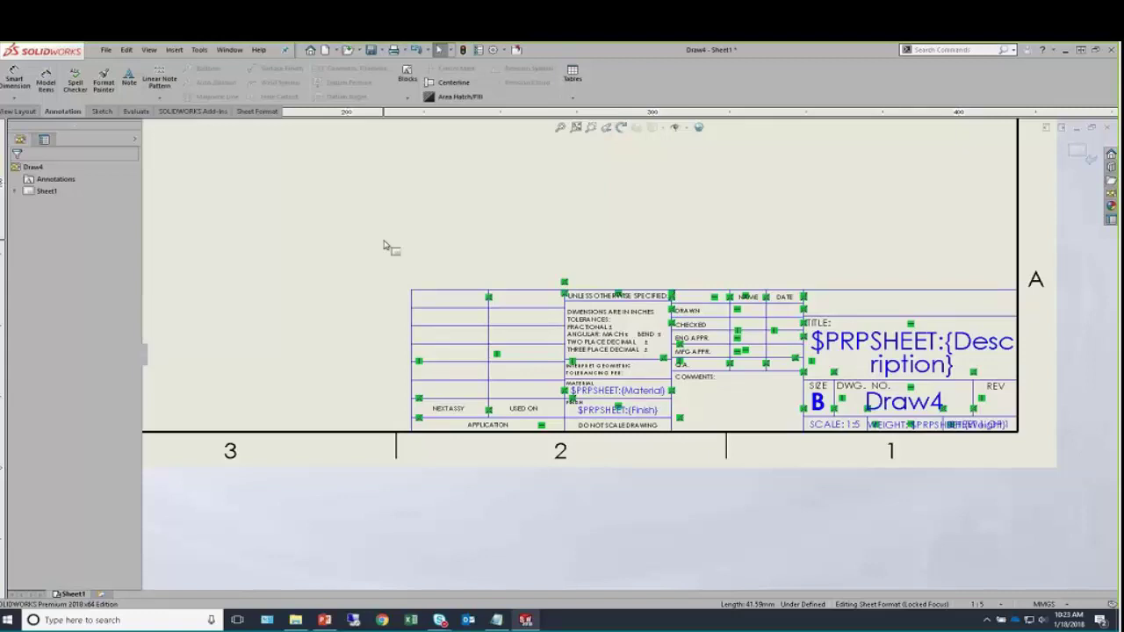
left_click(678, 127)
left_click(676, 249)
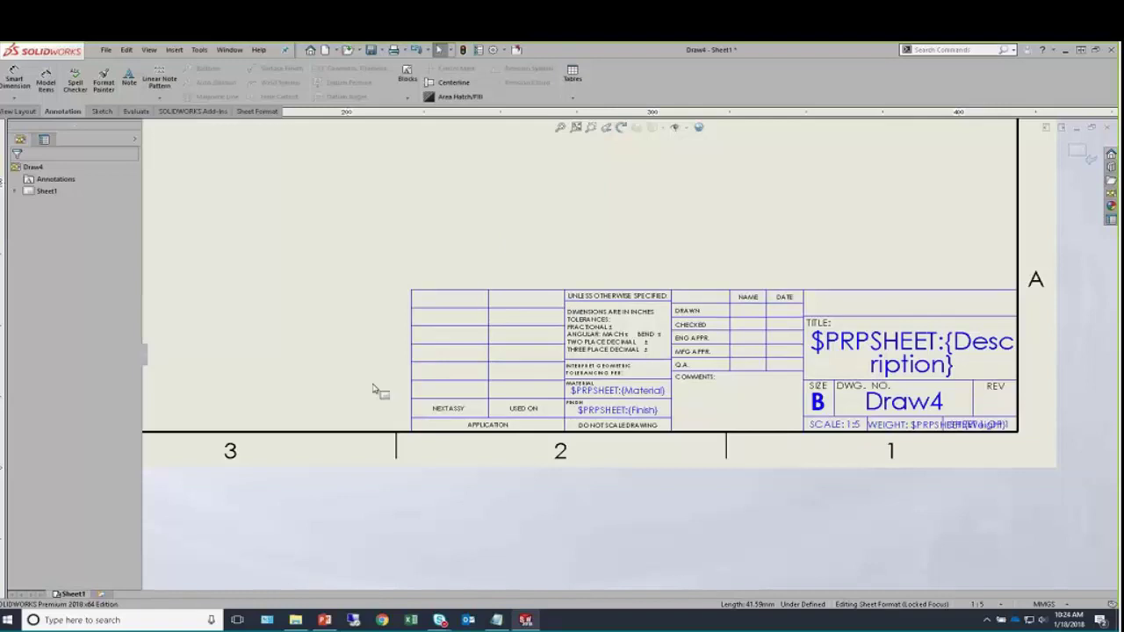
Insert the picture CATI-Logo-235.jpg from the presentation data folder into the sheet format.
scroll(817, 352, "down", 5)
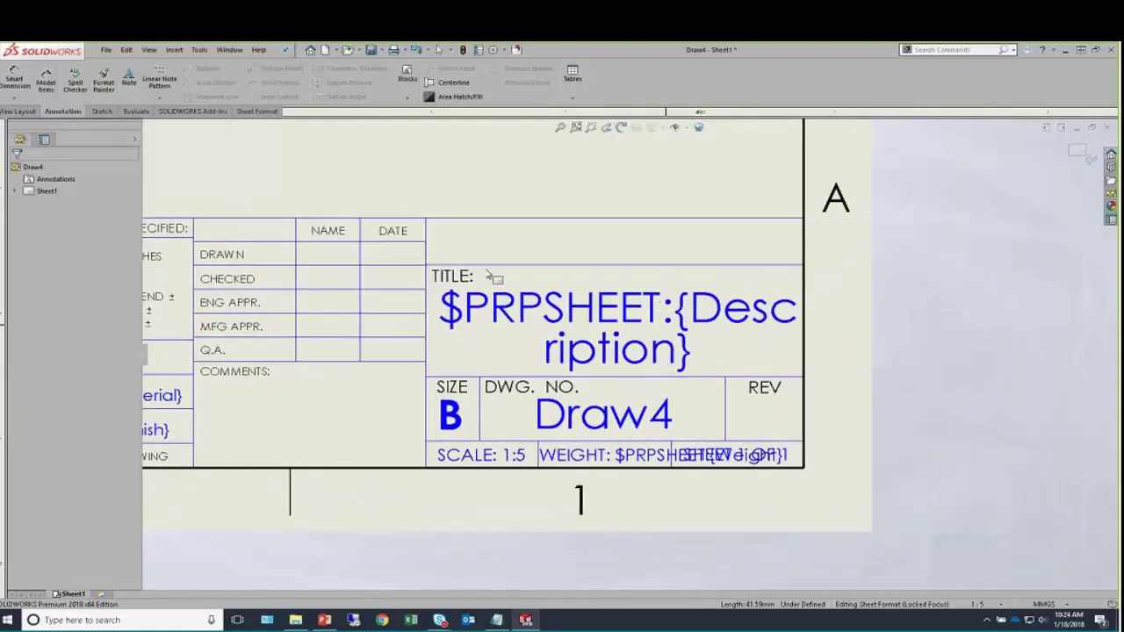
left_click(174, 50)
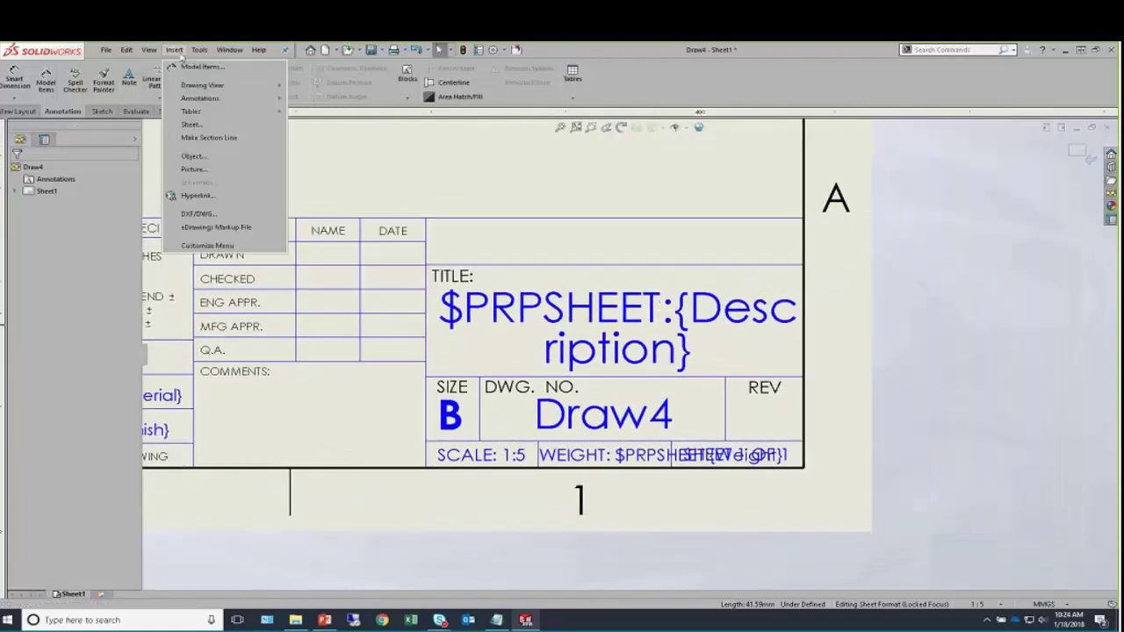
left_click(224, 172)
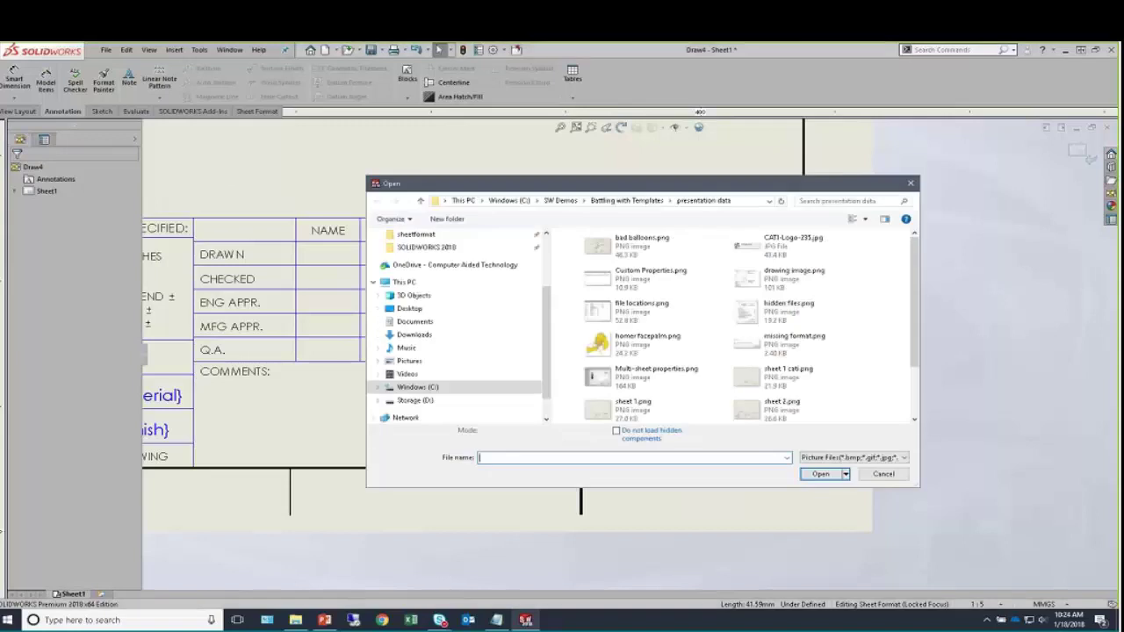
left_click(747, 250)
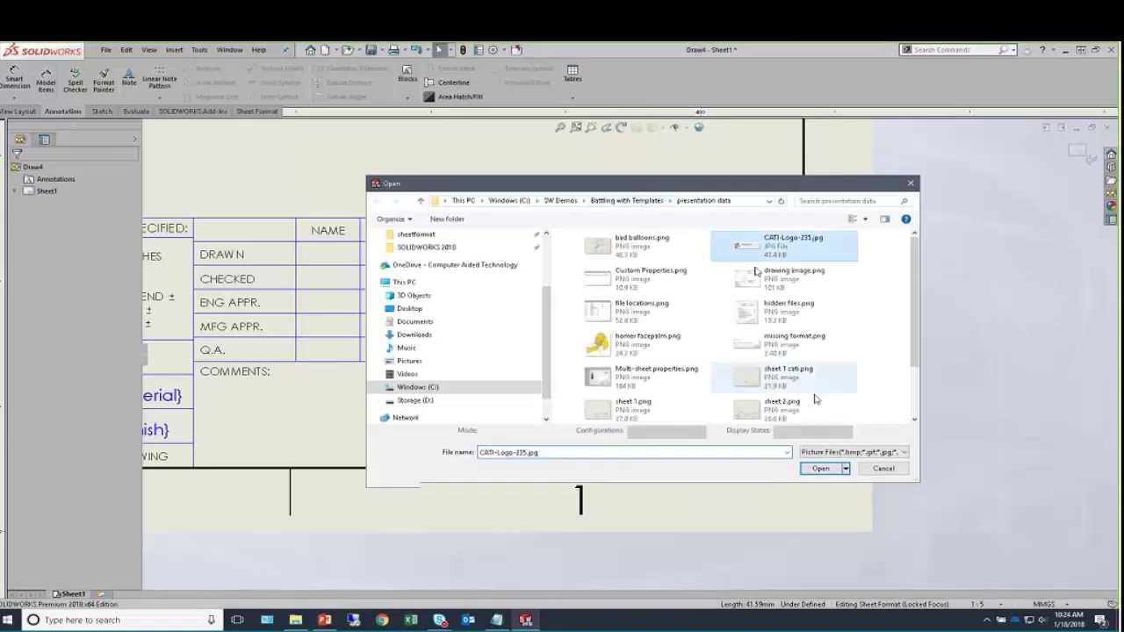
left_click(827, 471)
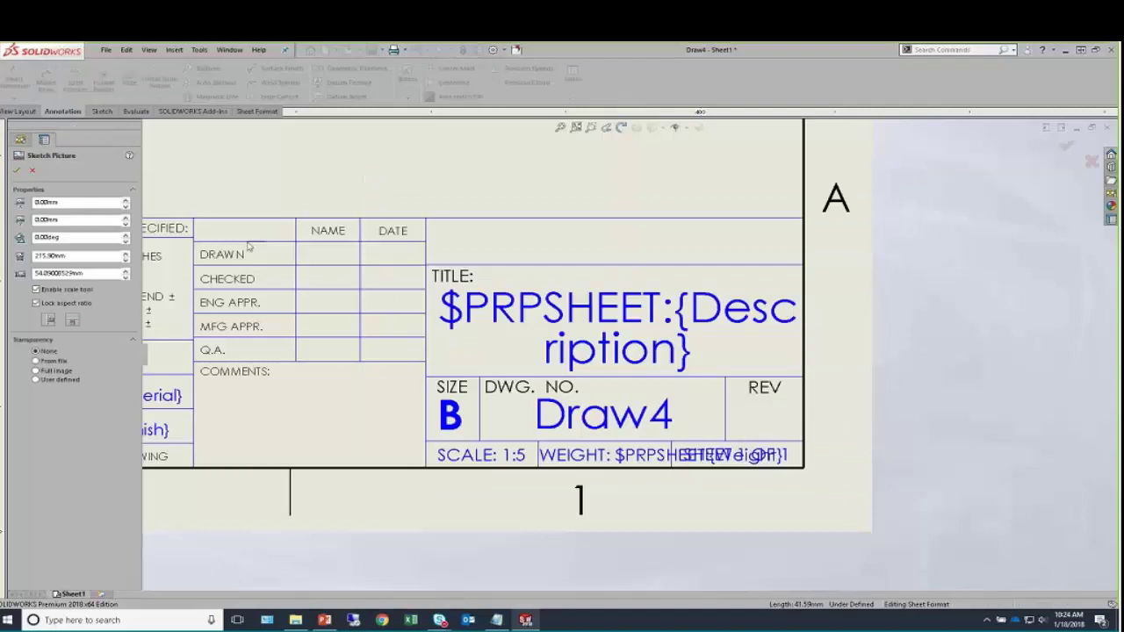
Move the logo picture from the sheet's lower-left corner over the title block and scale it down to about 92 mm wide.
scroll(249, 248, "up", 5)
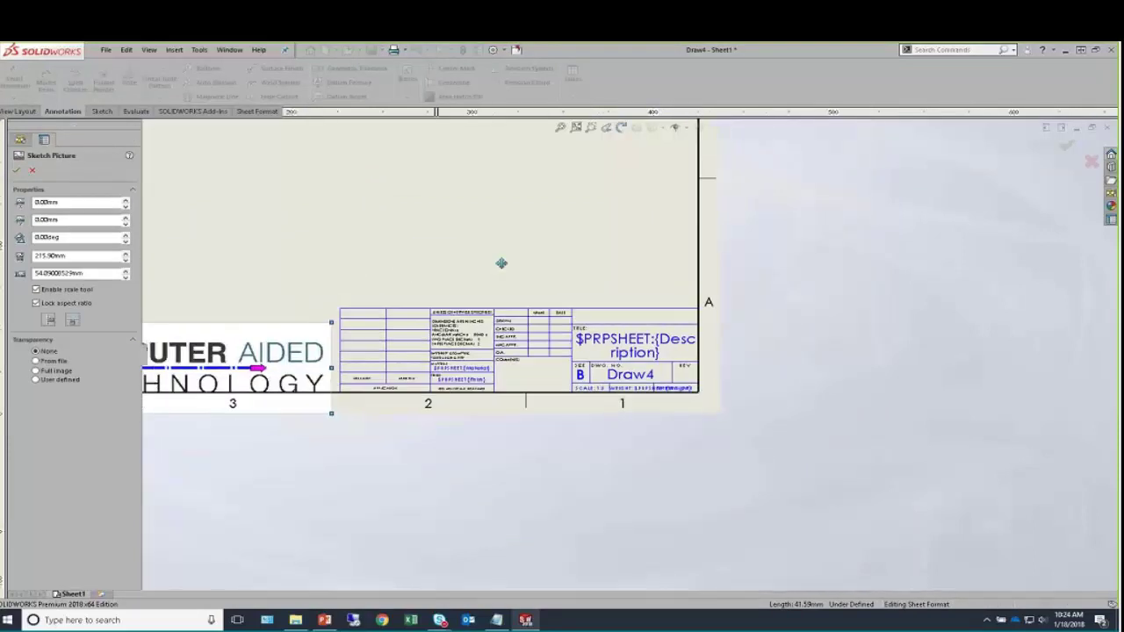
middle_click_drag(502, 263, 688, 254)
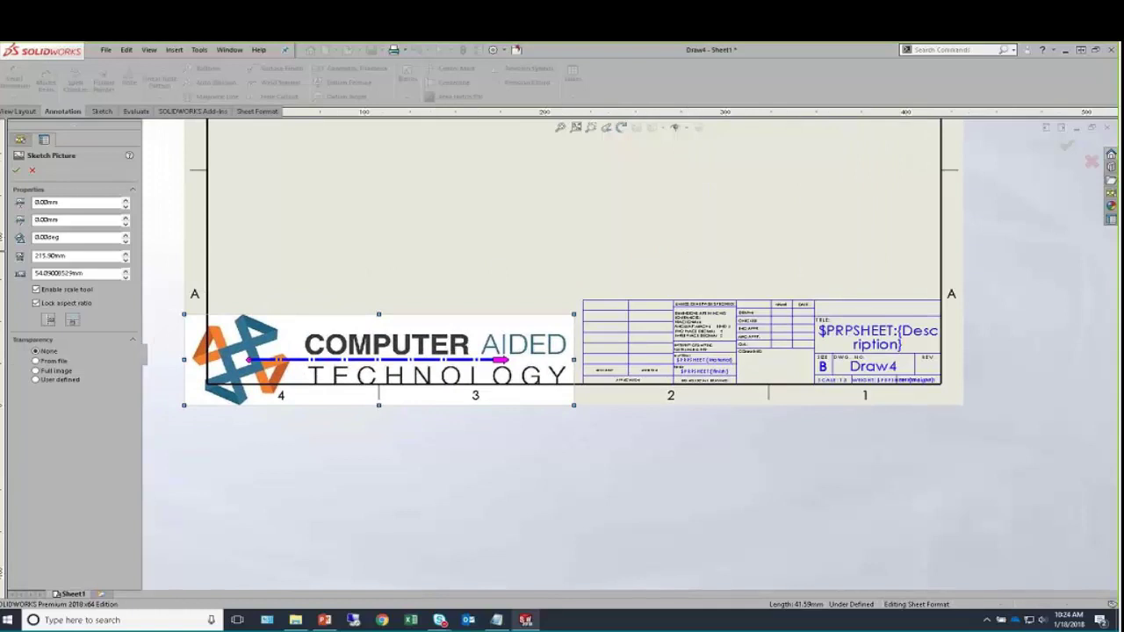
mouse_move(314, 343)
left_mouse_down()
mouse_move(570, 333)
mouse_move(725, 305)
left_mouse_up()
left_click_drag(596, 277, 826, 329)
scroll(1001, 320, "up", 5)
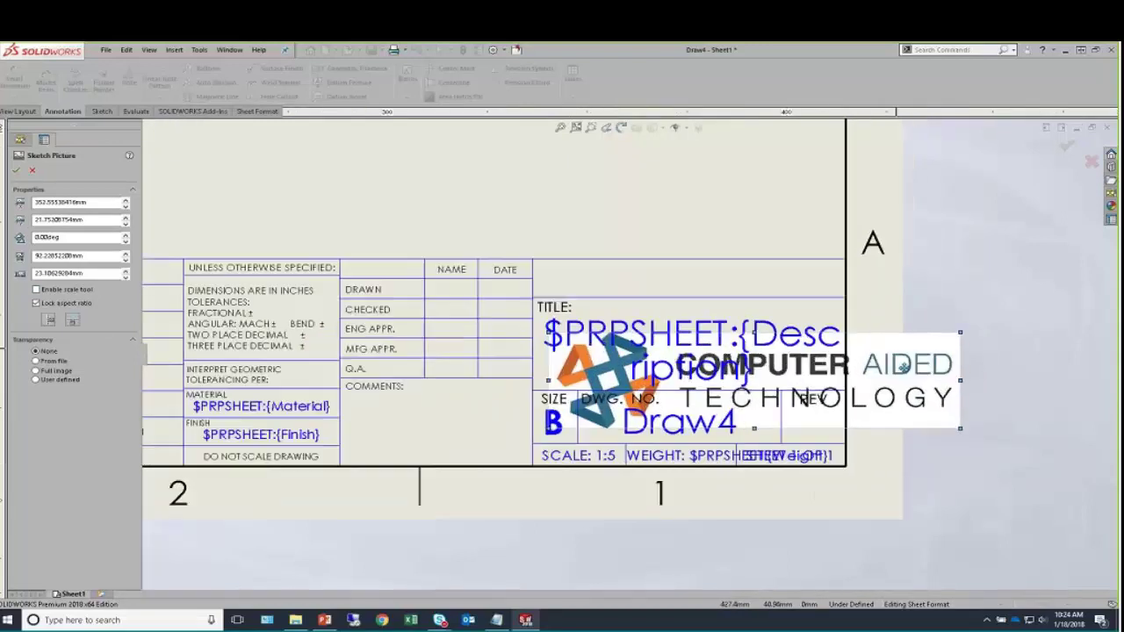
Shrink the logo to about 60 mm by 15 mm and place it in the upper part of the title block, above the title.
scroll(1032, 354, "up", 1)
left_click_drag(963, 447, 746, 290)
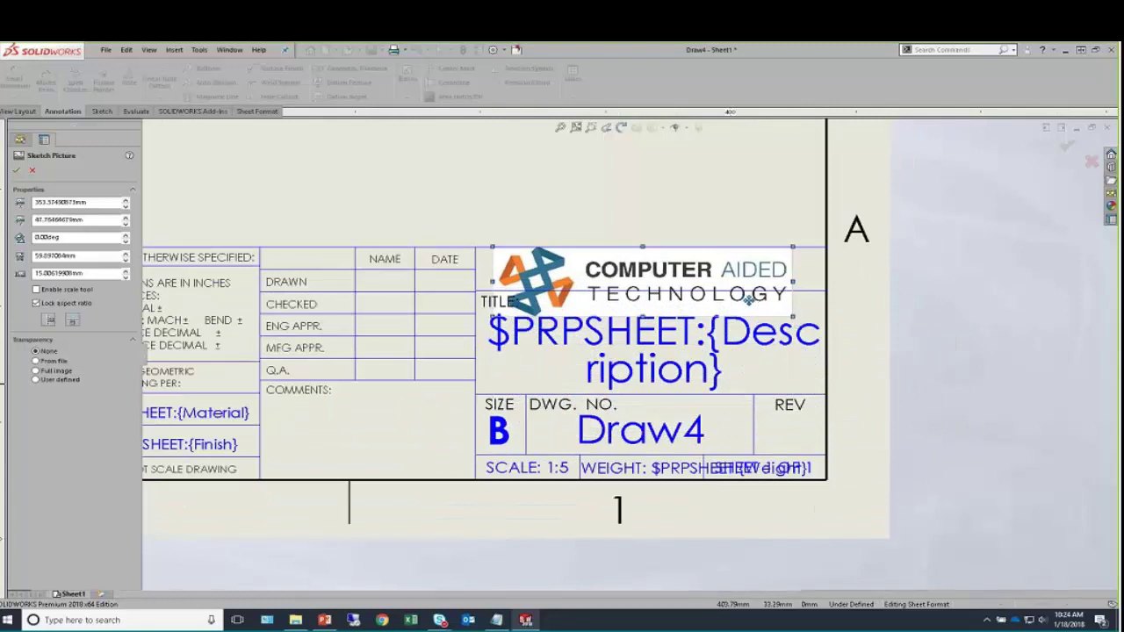
scroll(653, 279, "up", 2)
left_click_drag(653, 280, 653, 280)
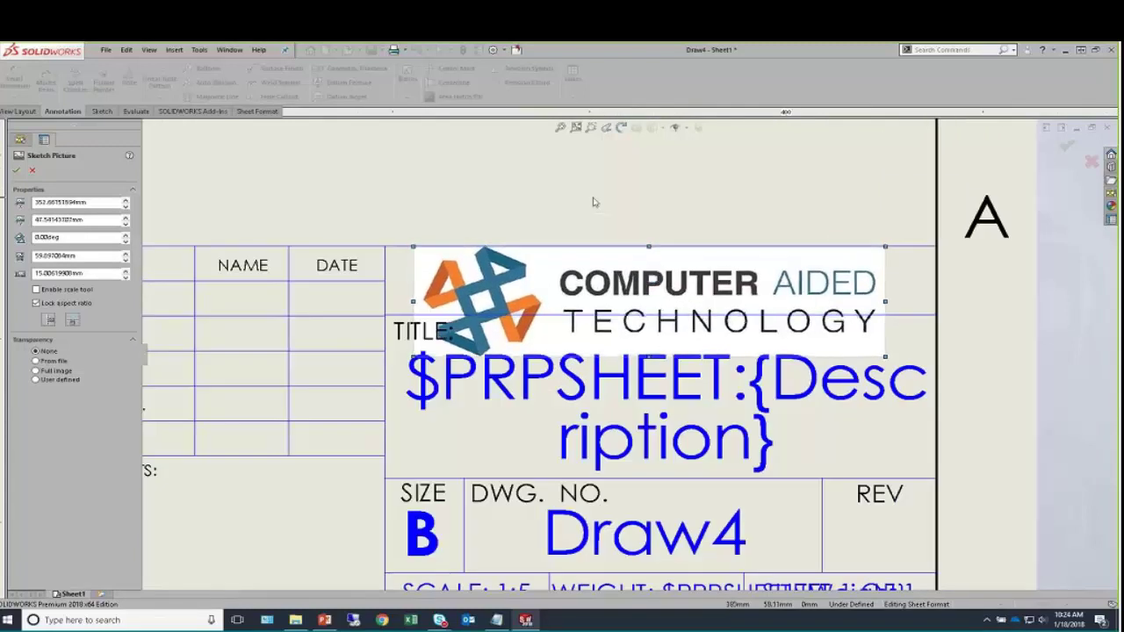
left_click(15, 170)
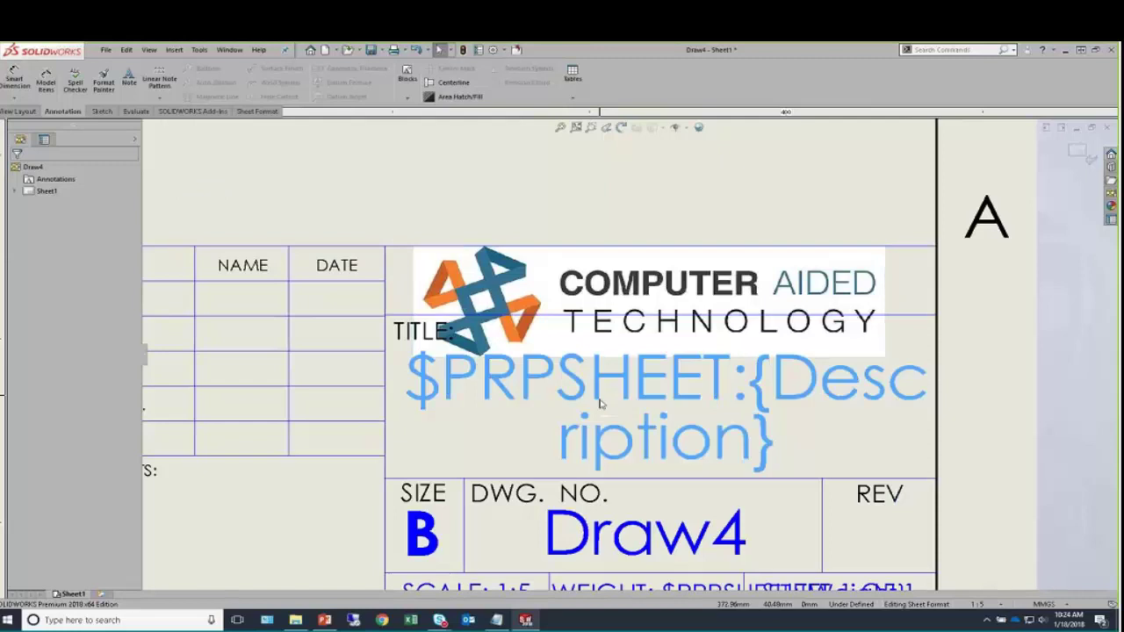
Move the description property note and the TITLE label down, and lower the dividing line beneath the logo cell.
left_click_drag(601, 404, 587, 465)
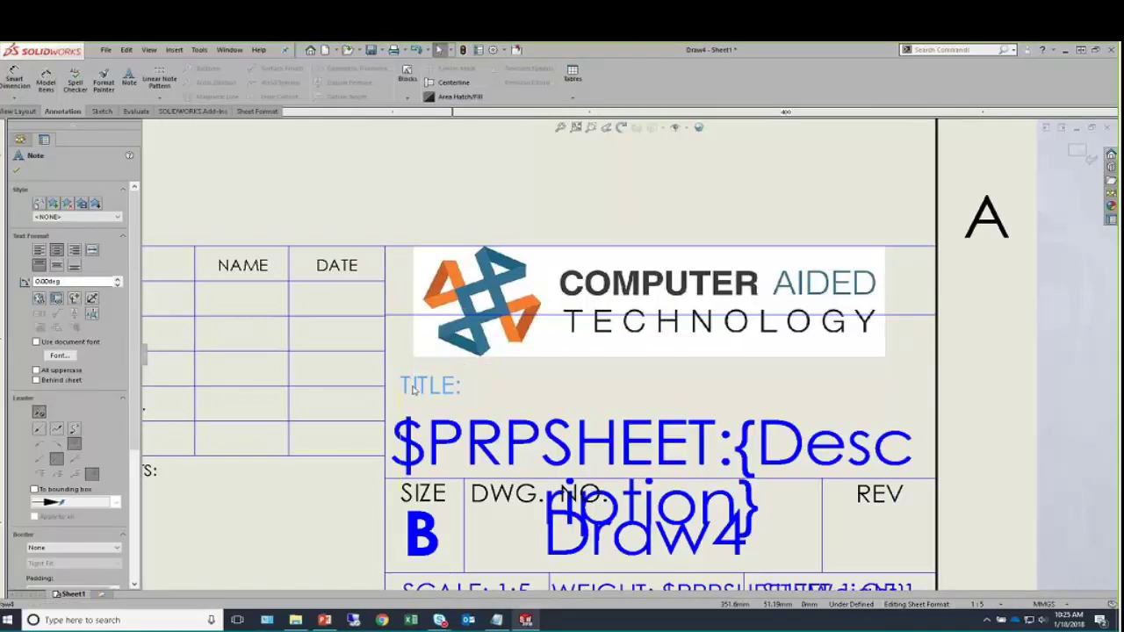
left_click(505, 348)
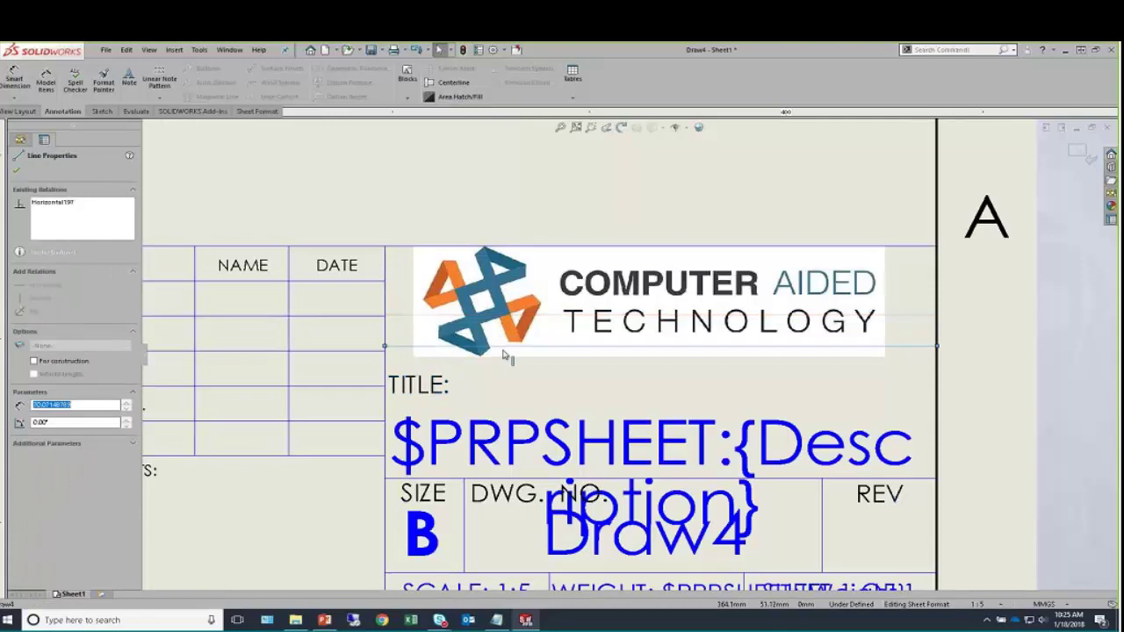
left_click(562, 341)
Scale the logo down to about 53 mm by 13 mm, center it in its cell, and raise the dividing line slightly.
left_click_drag(415, 355, 467, 339)
left_click_drag(729, 288, 715, 286)
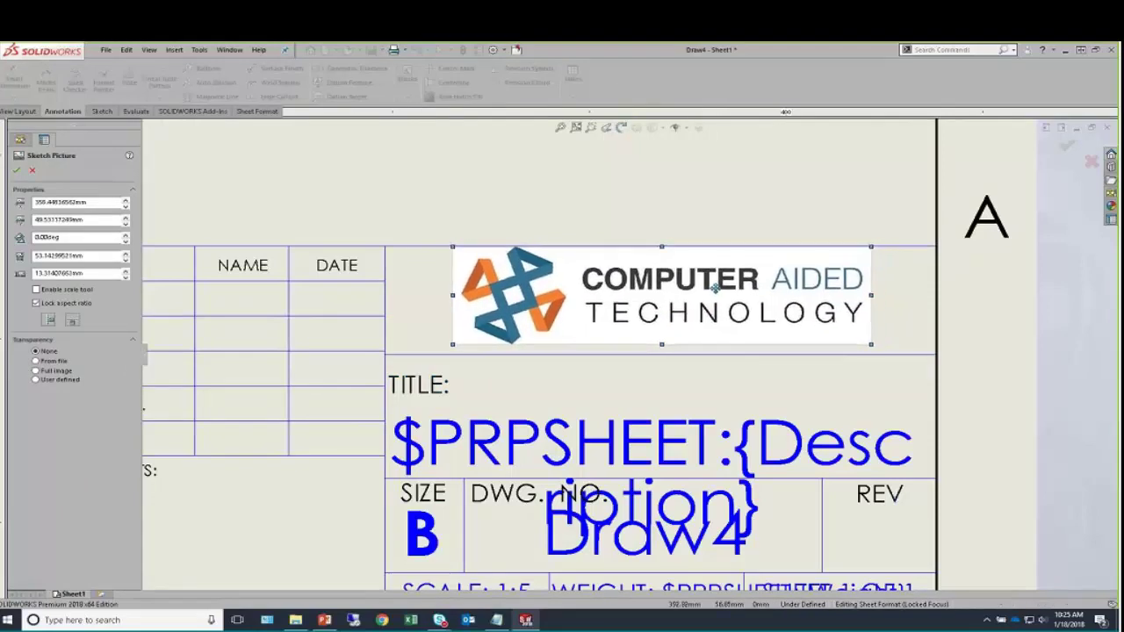
left_click(659, 364)
left_click(664, 355)
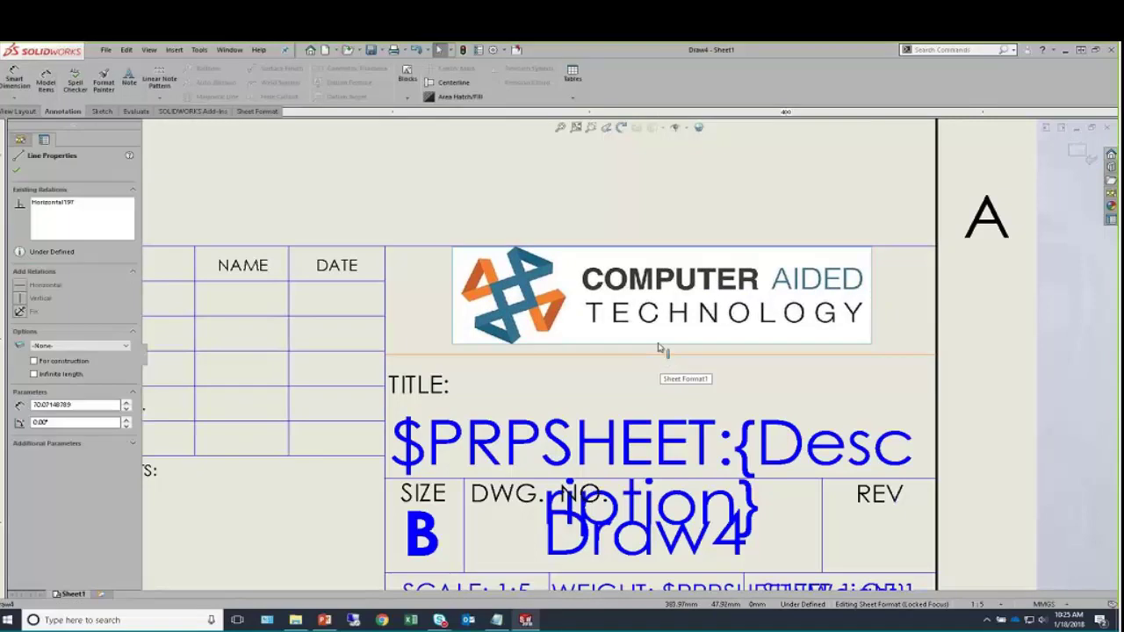
left_click_drag(659, 349, 665, 351)
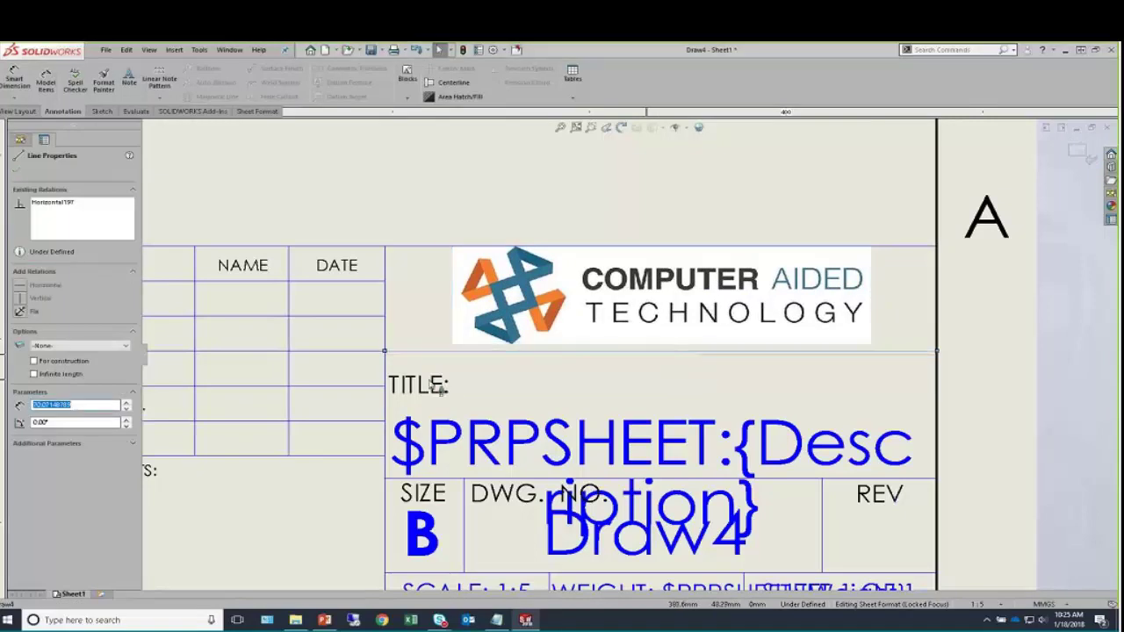
Move the TITLE label and the description note up below the dividing line and exit sheet format editing.
left_click_drag(438, 386, 441, 375)
left_click_drag(657, 461, 650, 430)
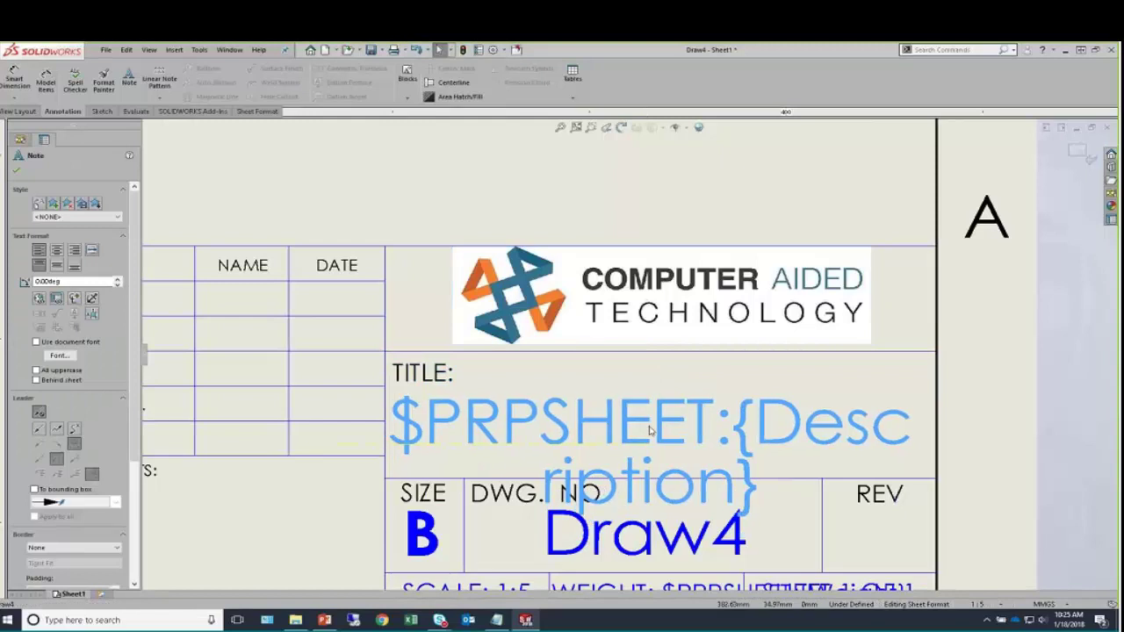
left_click(672, 179)
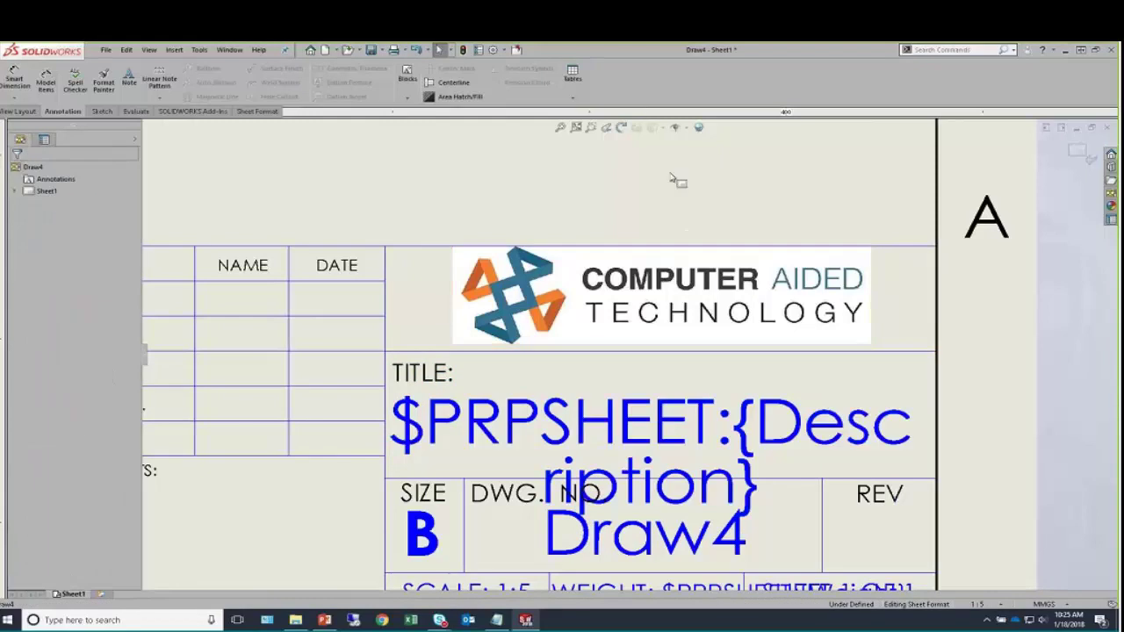
left_click(1078, 151)
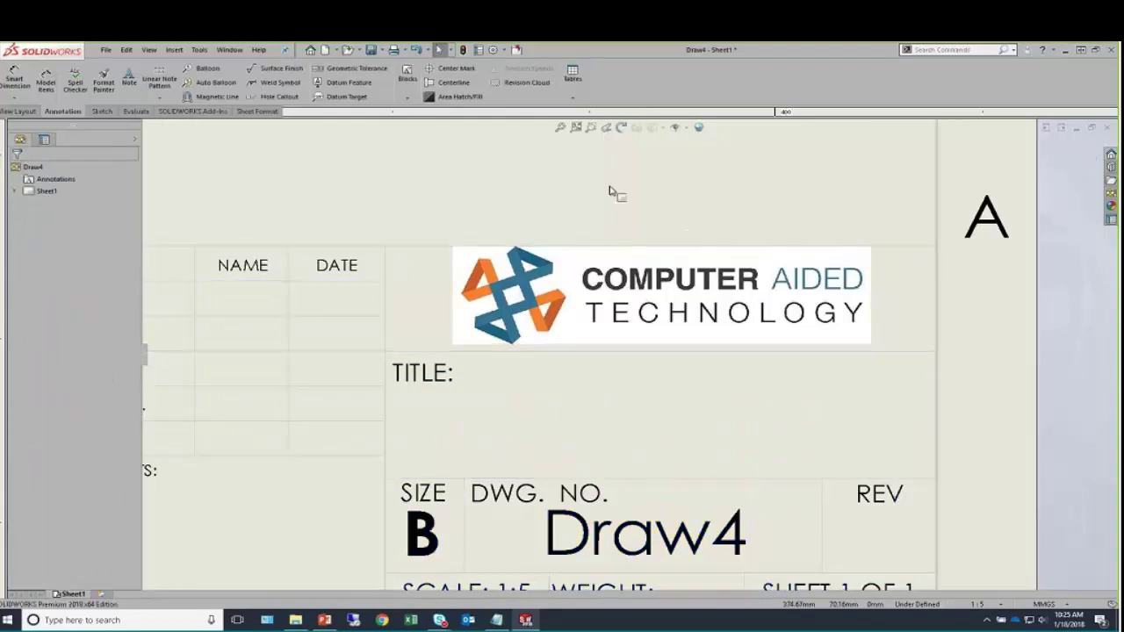
scroll(563, 249, "up", 5)
middle_click_drag(470, 237, 572, 302, "ctrl")
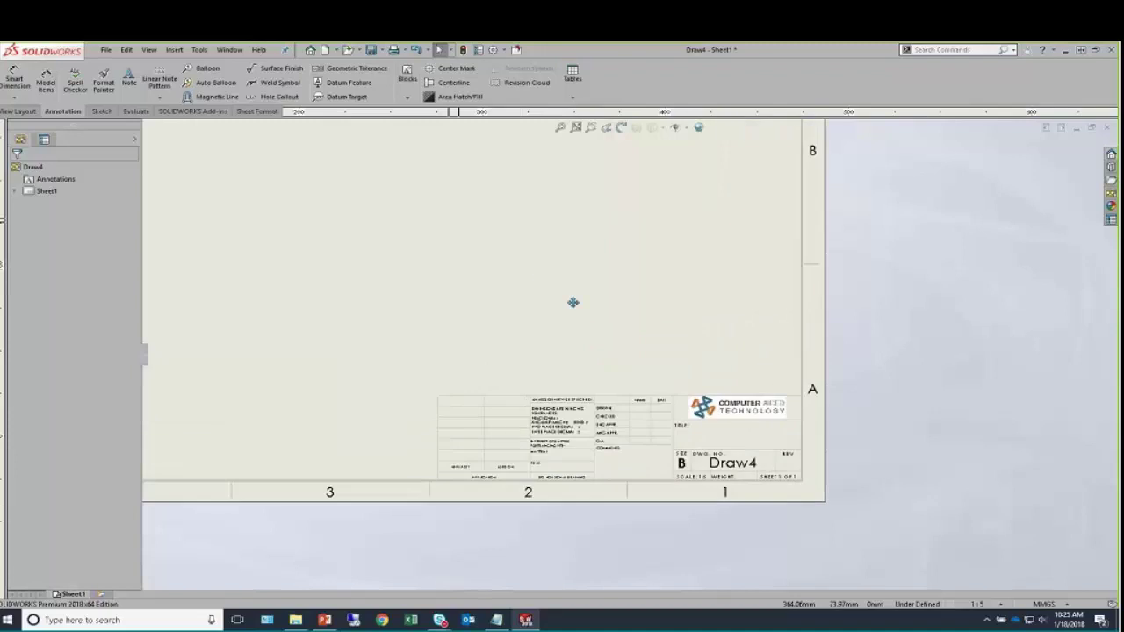
key("f")
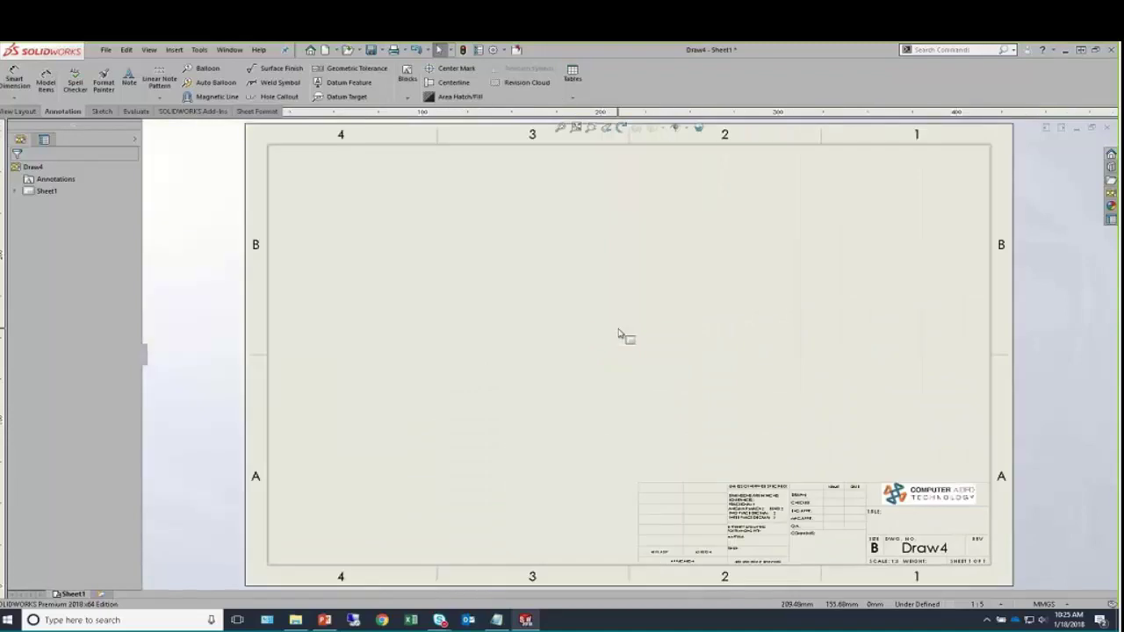
Save the drawing as a Drawing Templates (*.drwdot) file named B_land_cust in the SOLIDWORKS 2018 templates folder.
left_click(104, 51)
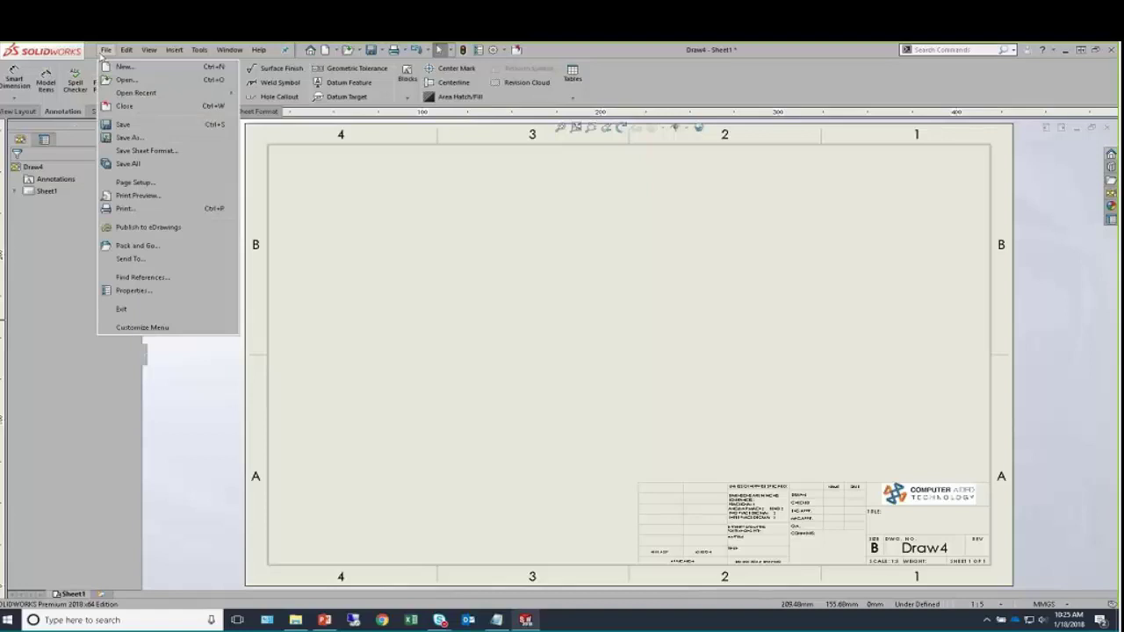
left_click(129, 137)
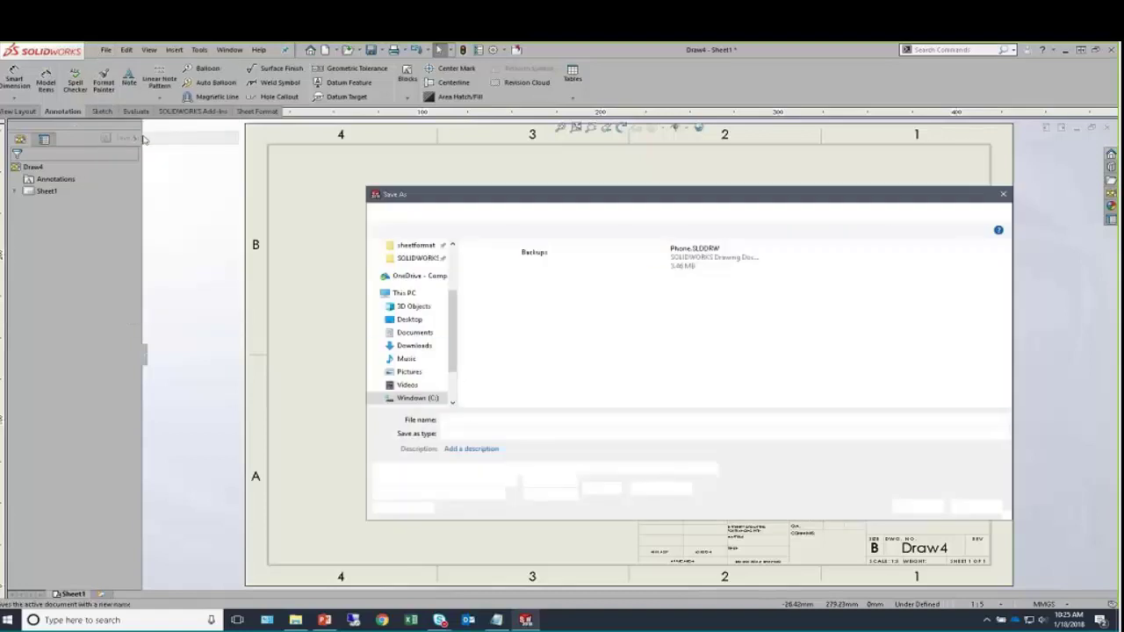
left_click(546, 434)
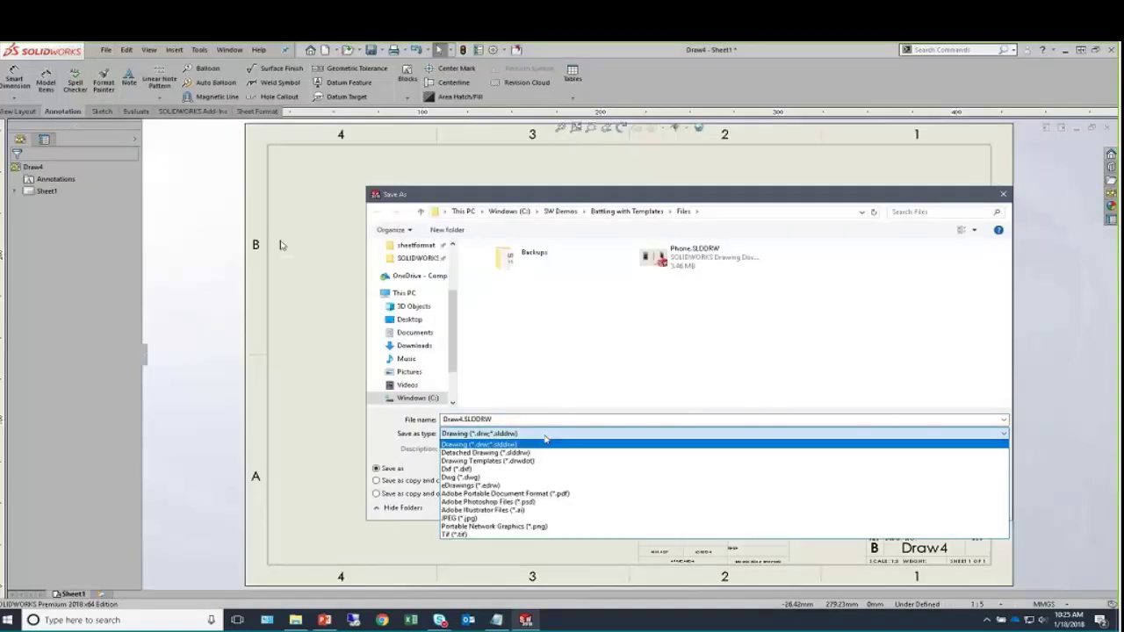
left_click(515, 463)
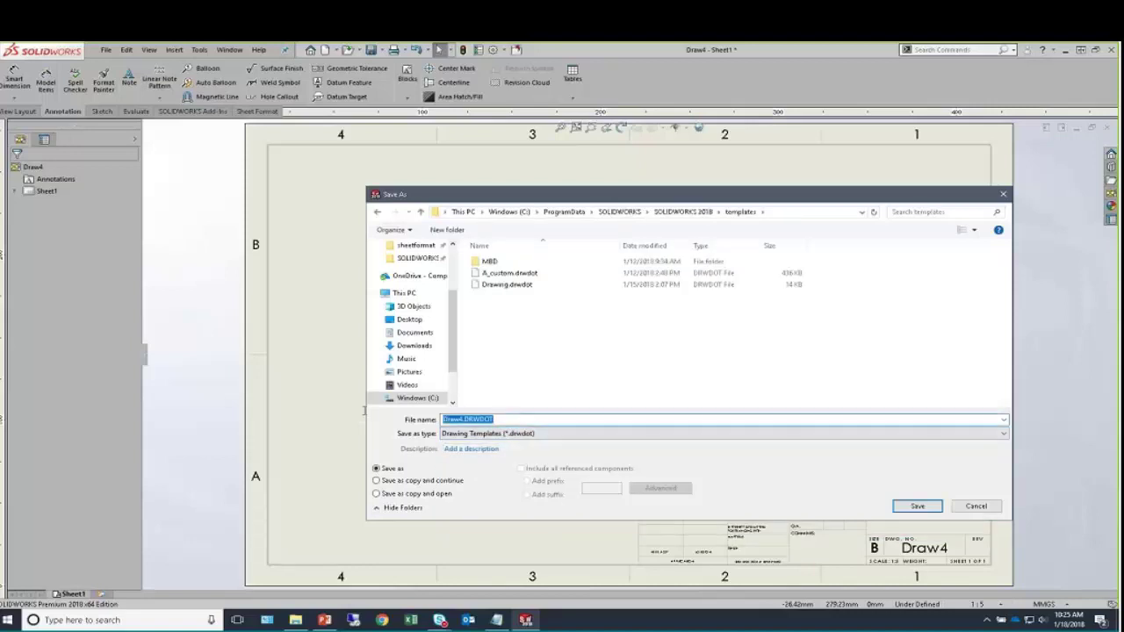
type("B")
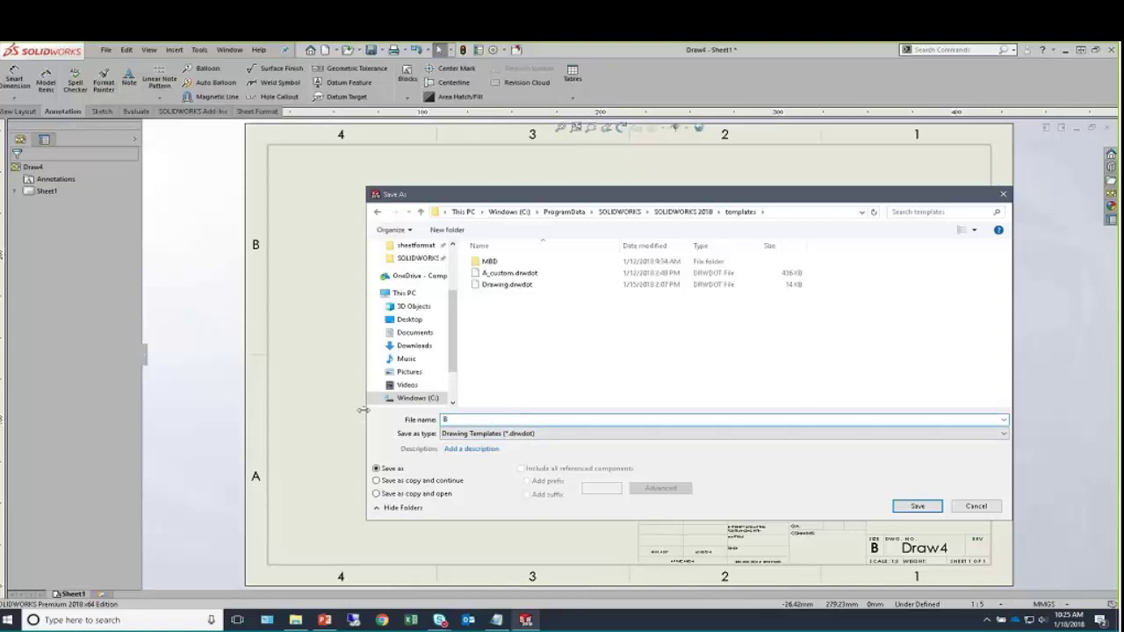
type("_land_custo")
key("BackSpace")
key("BackSpace")
left_click(918, 506)
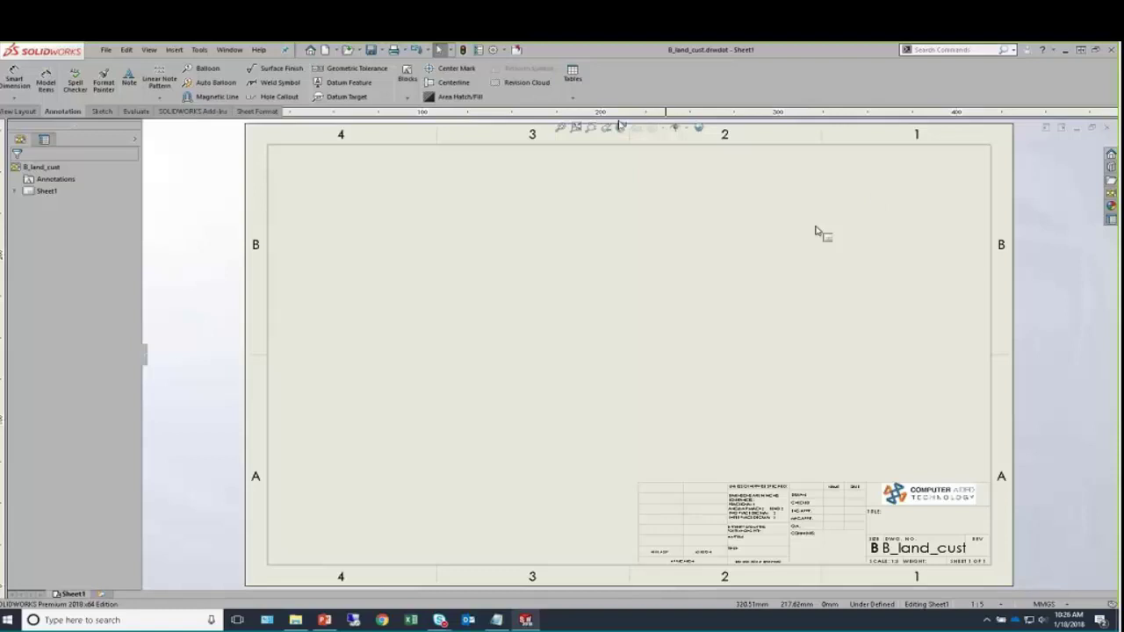
Close the template and create a new drawing from B_land_cust without inserting a model view.
key("ctrl+w")
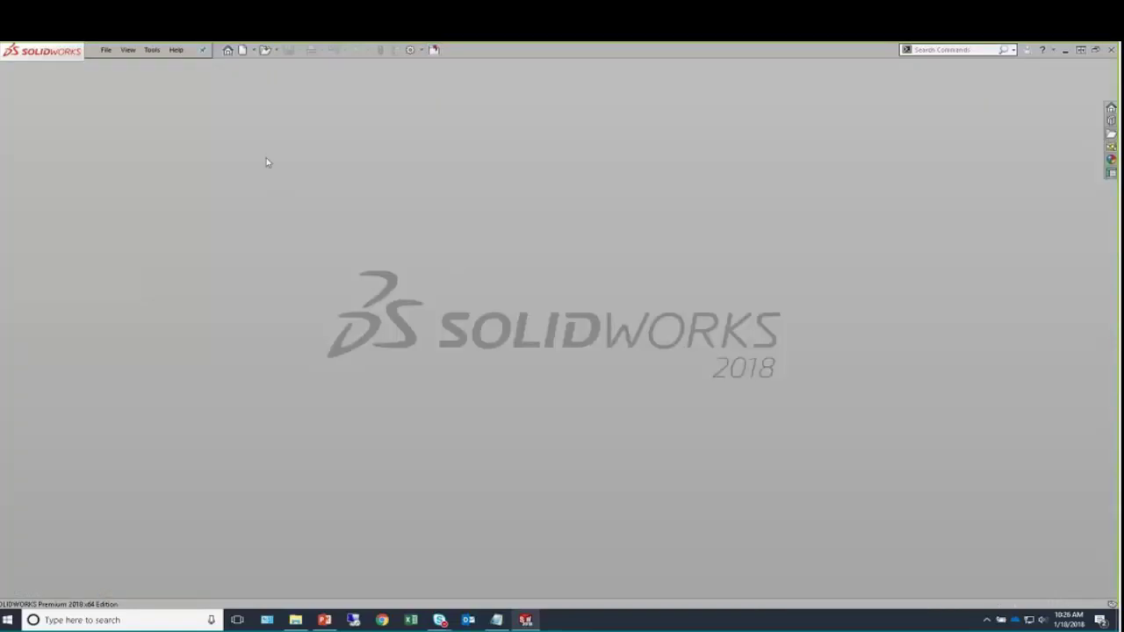
key("ctrl+n")
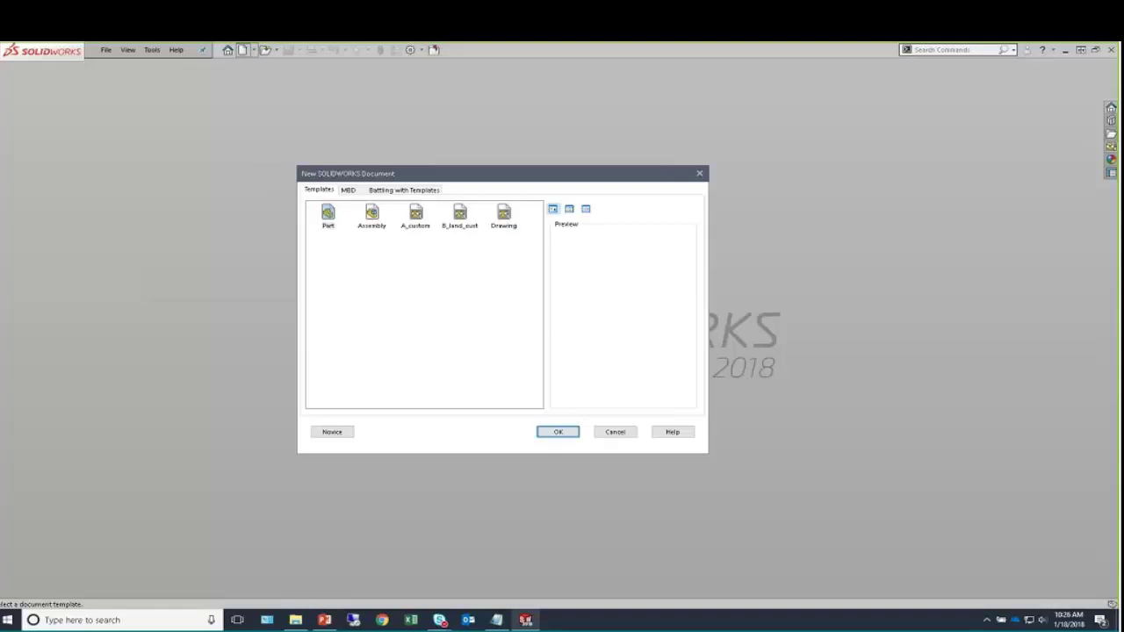
left_click(466, 219)
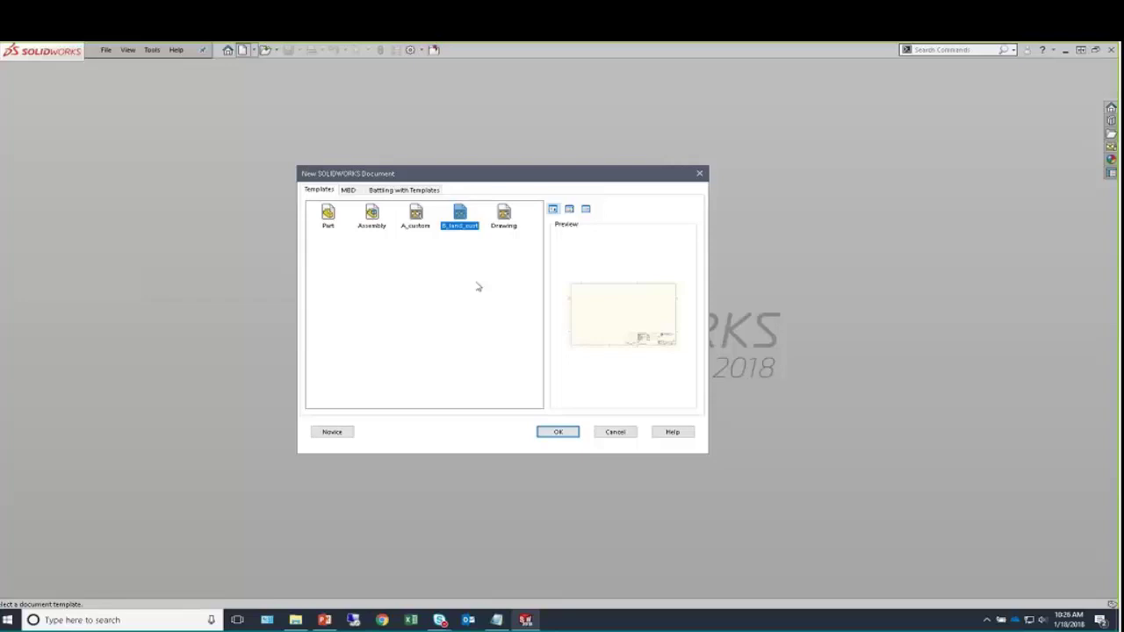
left_click(557, 432)
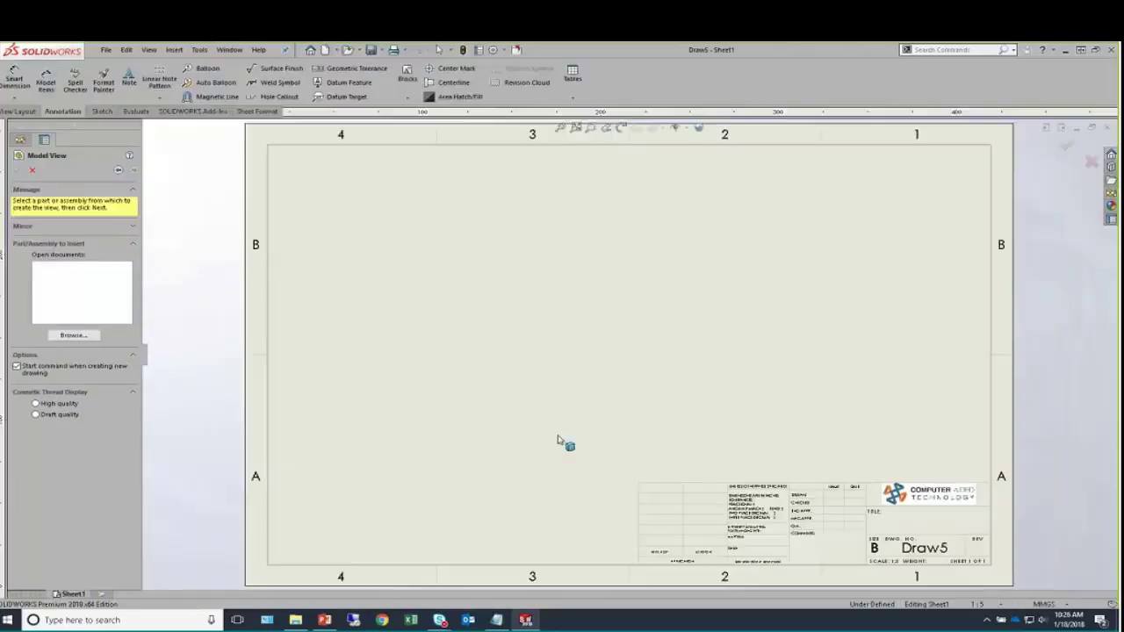
key("Escape")
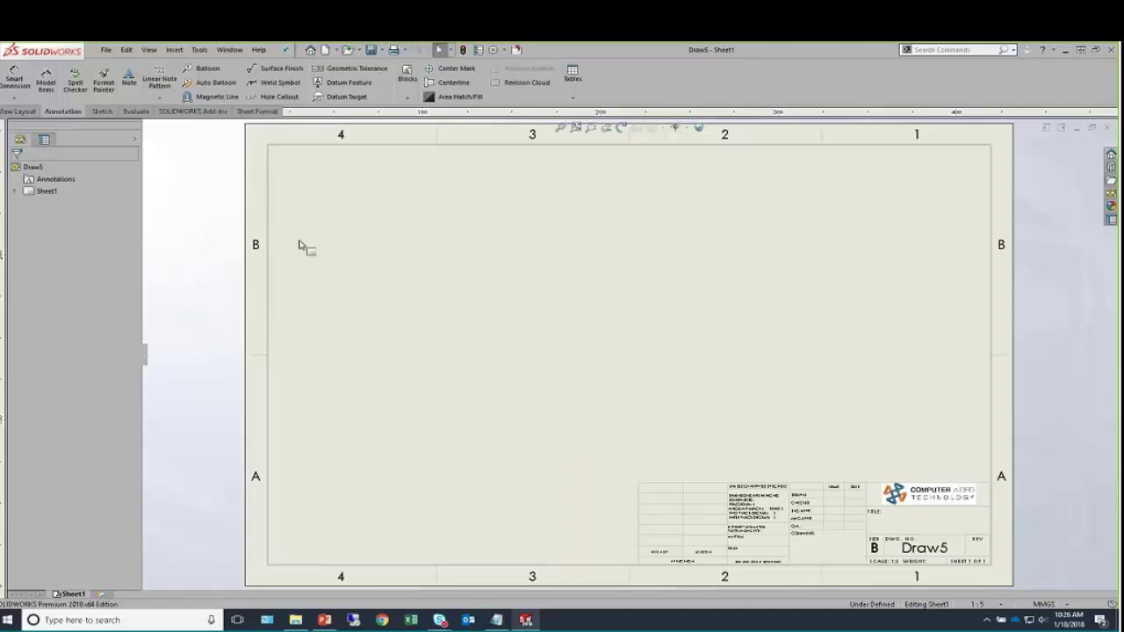
Add a second sheet to the new drawing to test the template's sheet format.
right_click(47, 191)
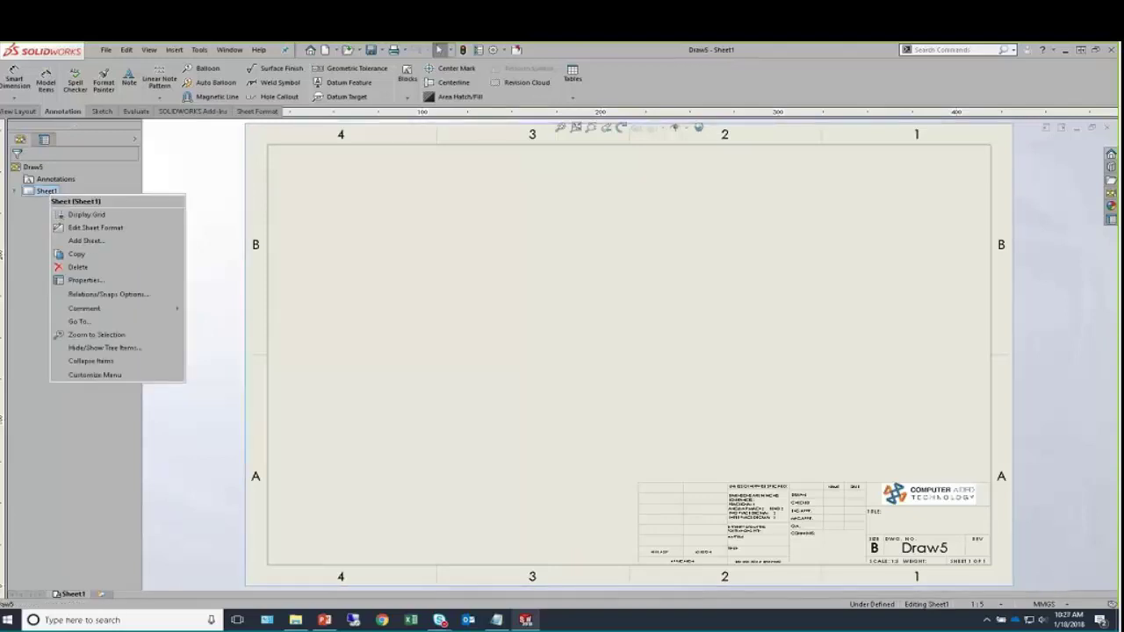
left_click(86, 241)
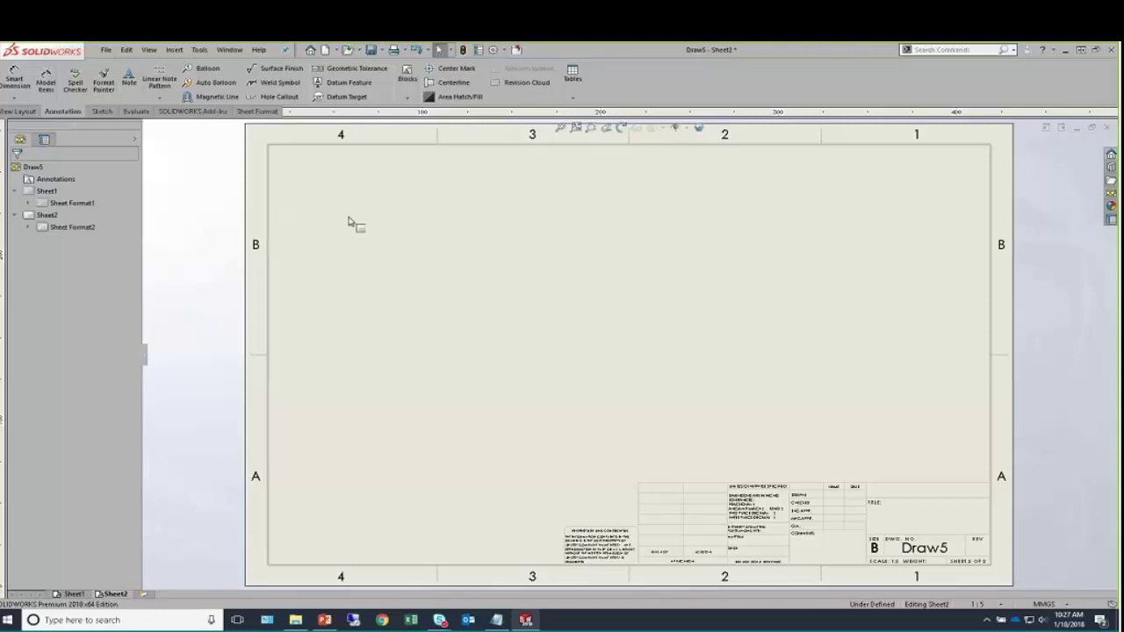
key("alt+Tab")
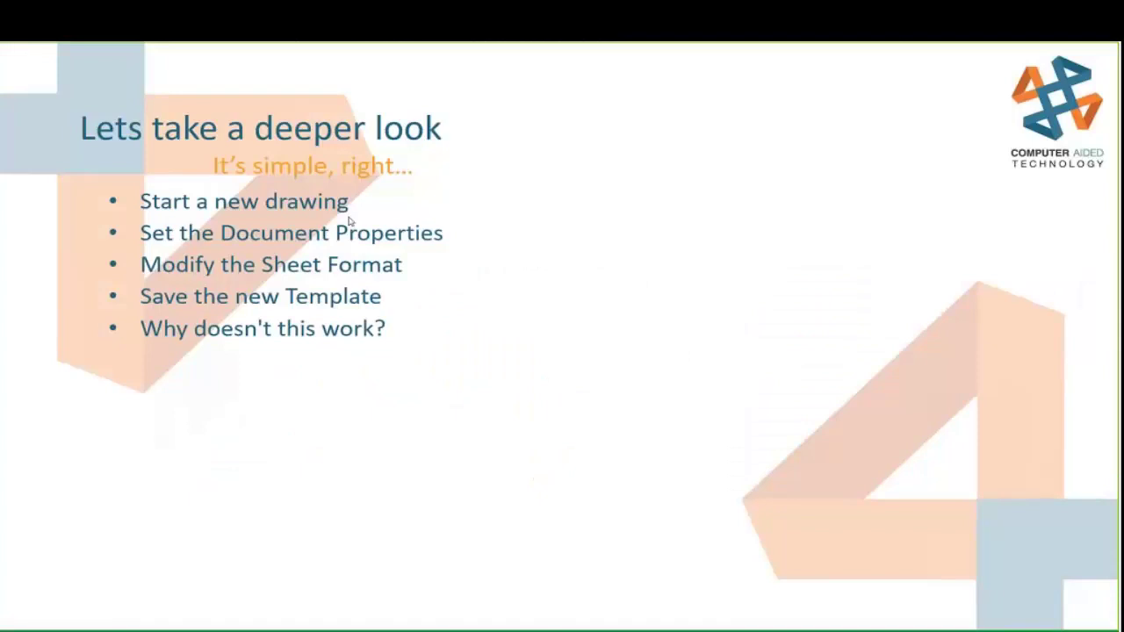
left_click(350, 222)
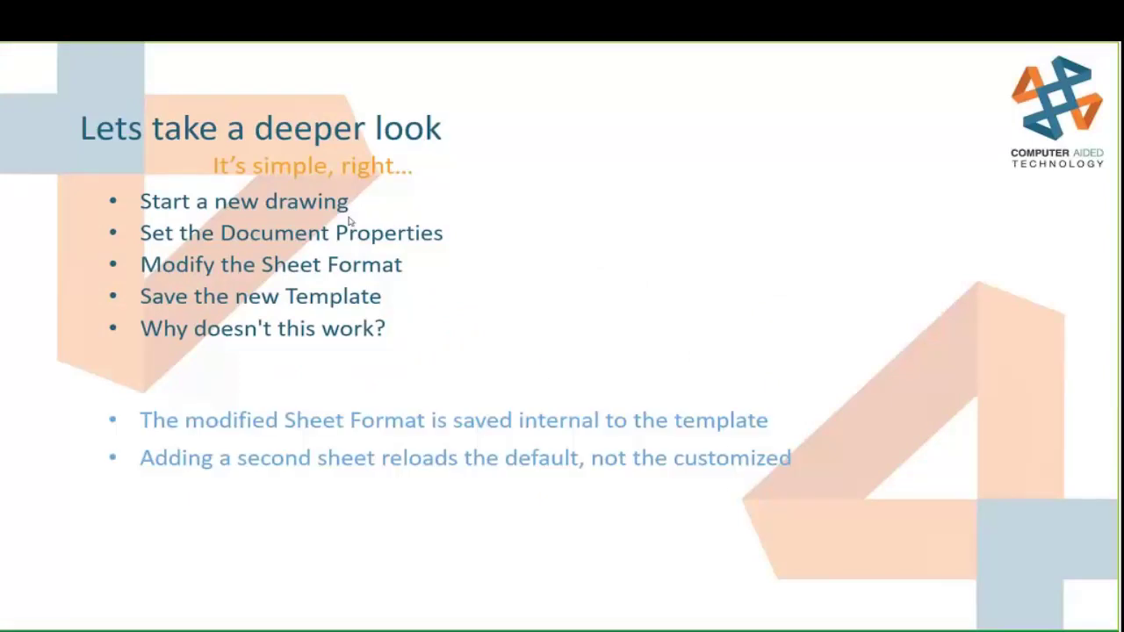
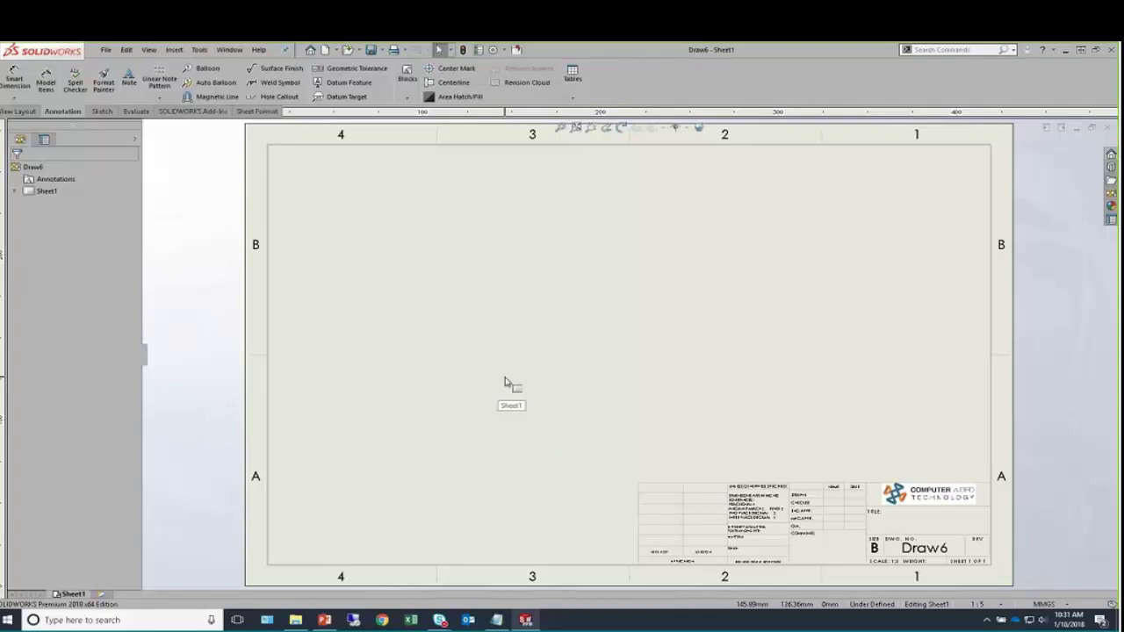
Save the sheet format as b - landscape_cust_1.slddrt in the SOLIDWORKS 2018 sheetformat folder.
left_click(106, 50)
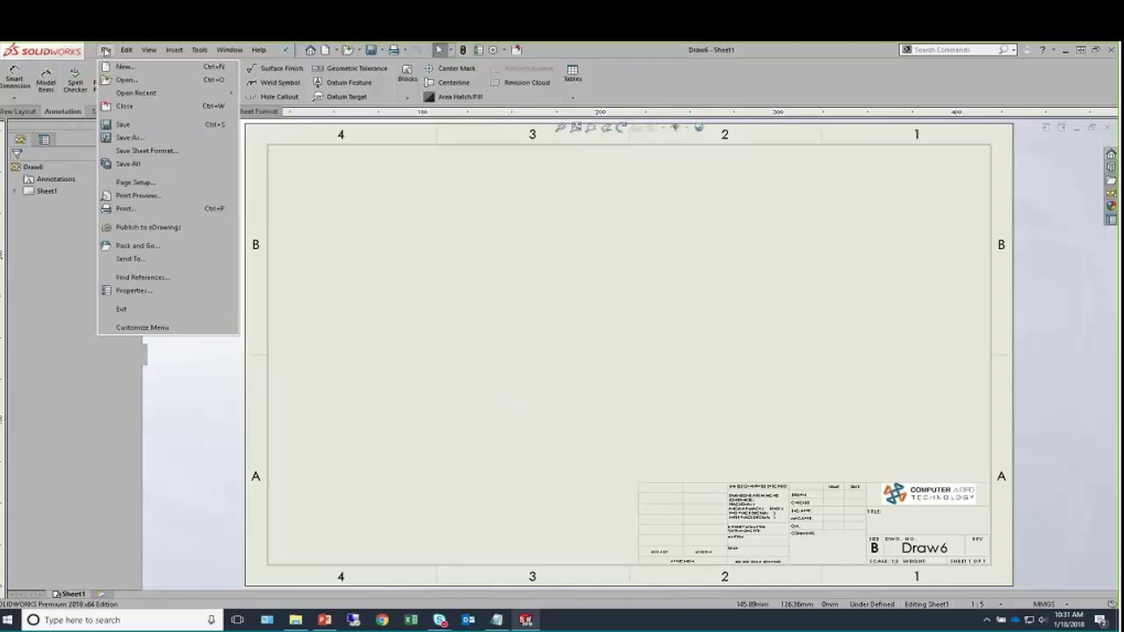
left_click(193, 152)
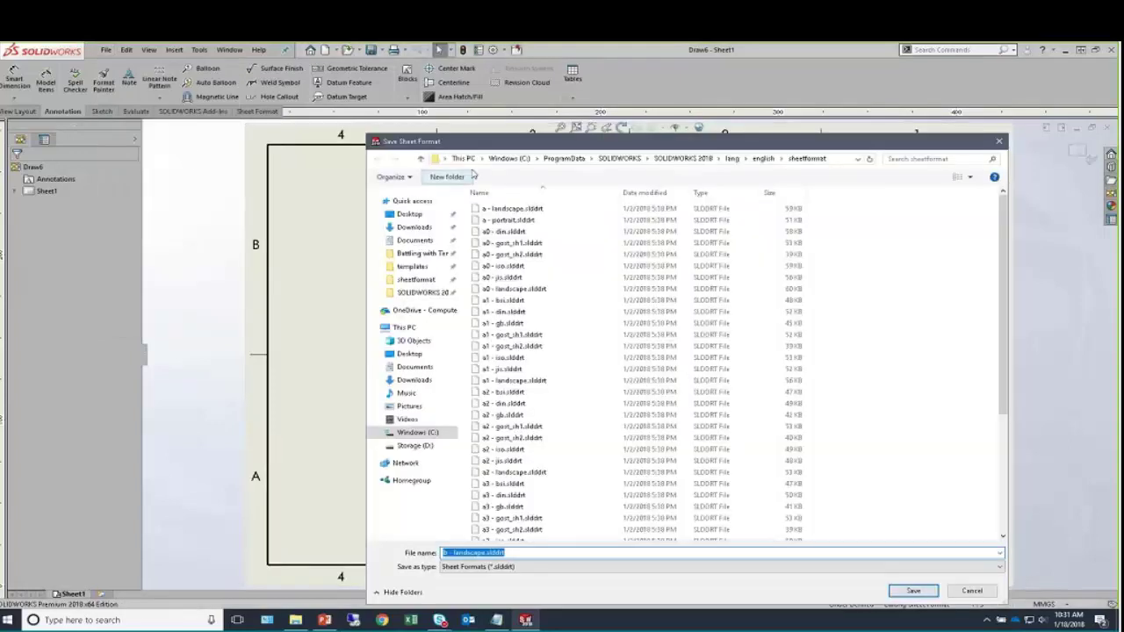
left_click_drag(477, 149, 394, 85)
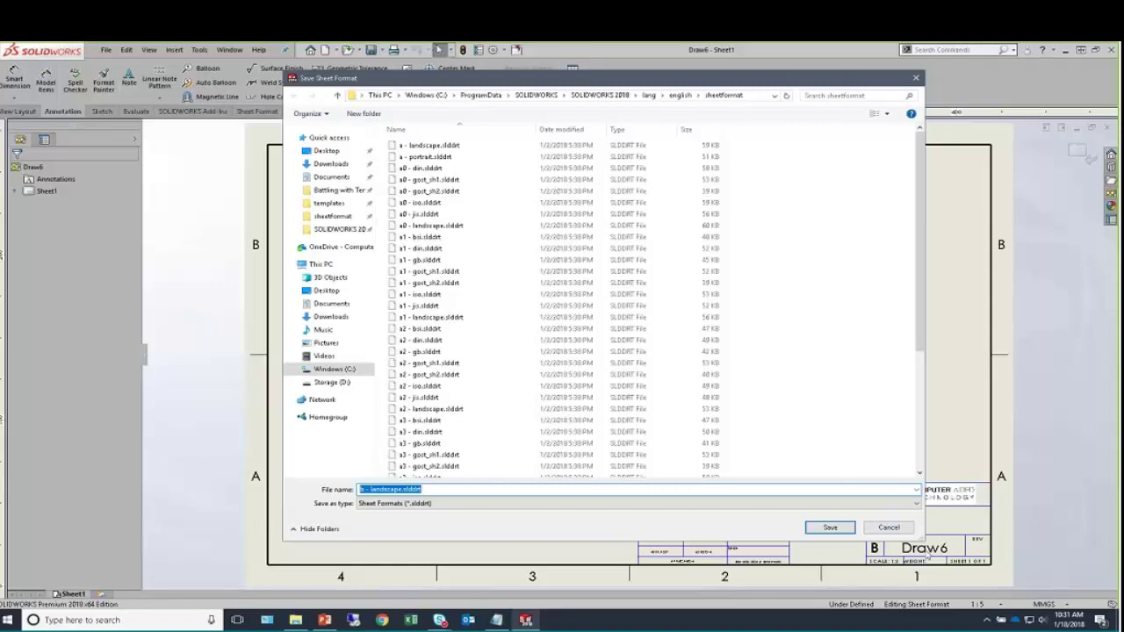
left_click_drag(918, 533, 917, 494)
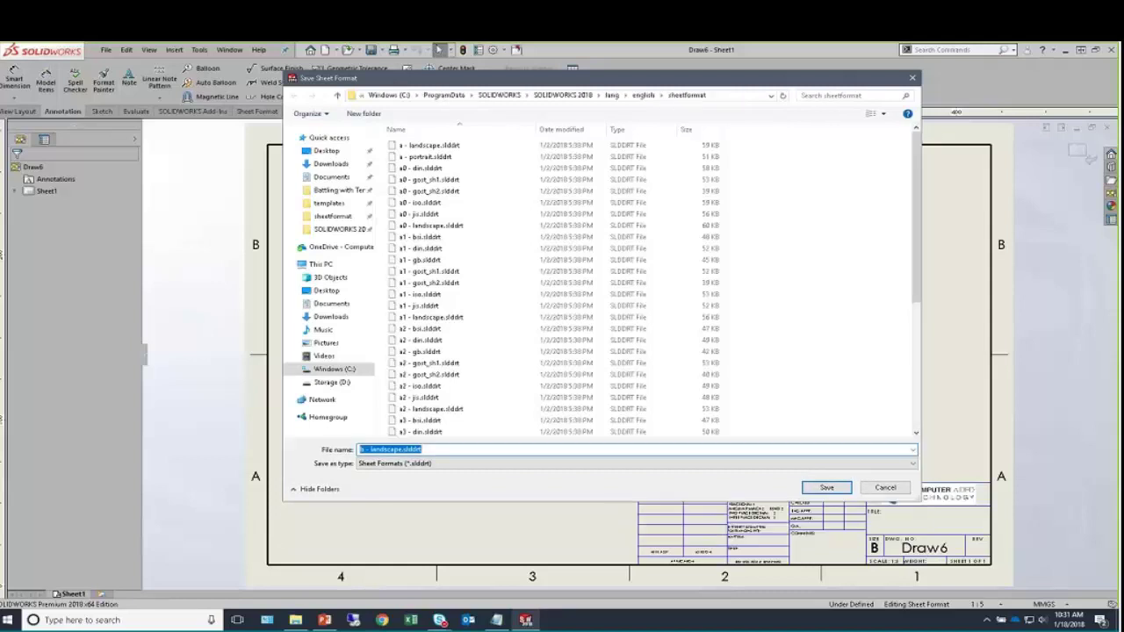
left_click_drag(919, 260, 917, 434)
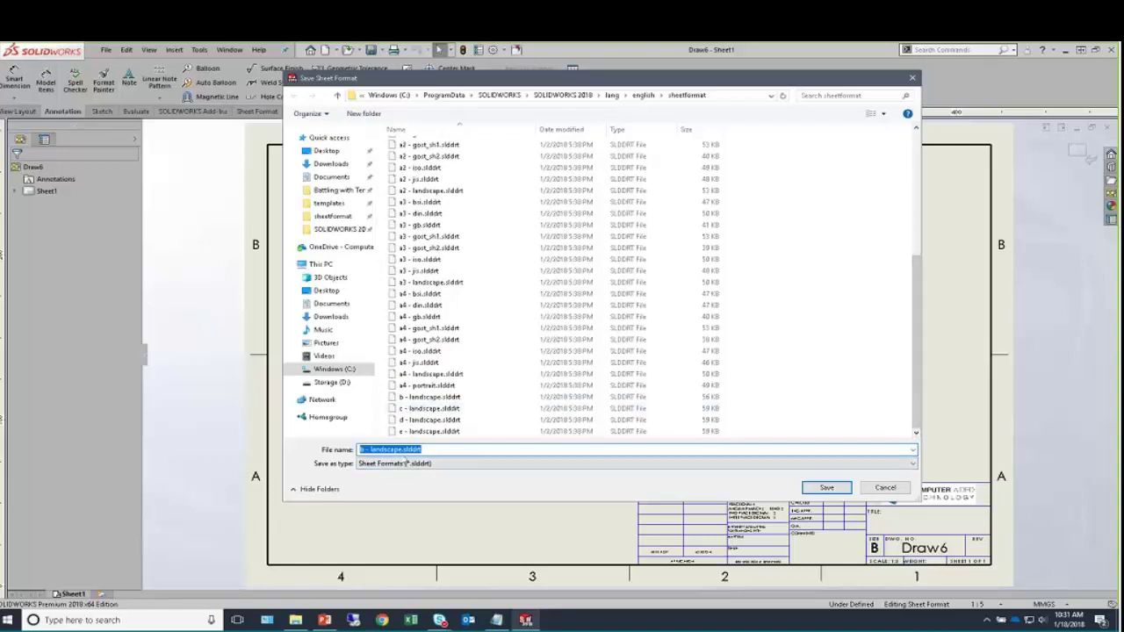
left_click(401, 450)
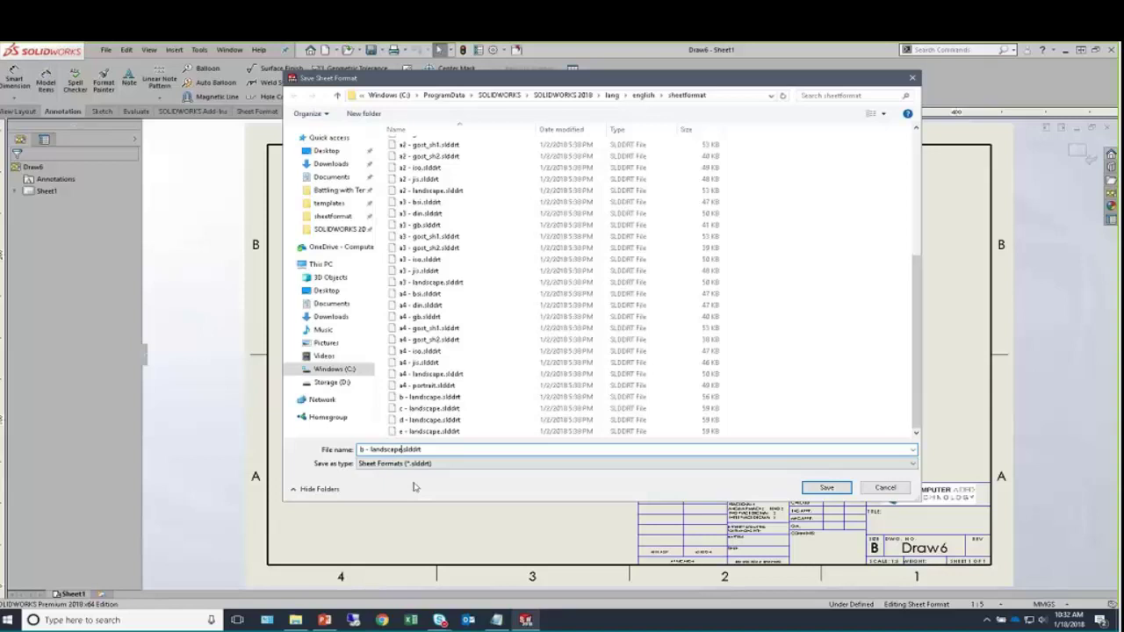
key("BackSpace")
type("e_cus")
key("BackSpace")
type("t_")
type("B")
left_click(829, 489)
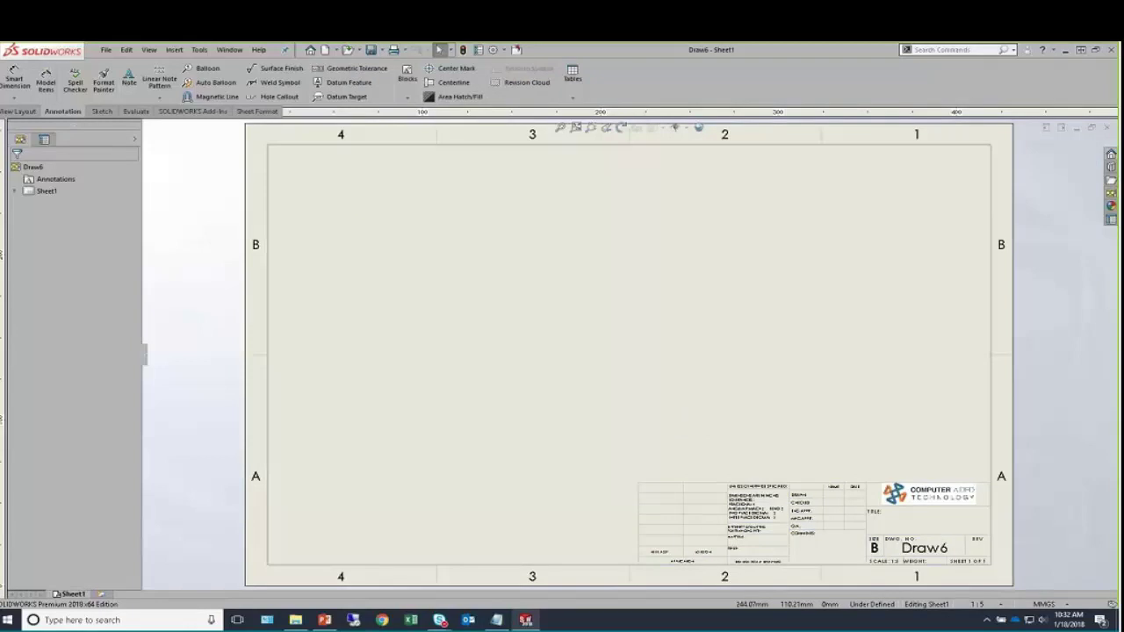
Set Sheet1's sheet format to the custom file b - landscape_cust_1.slddrt in its sheet properties and apply the change.
right_click(46, 190)
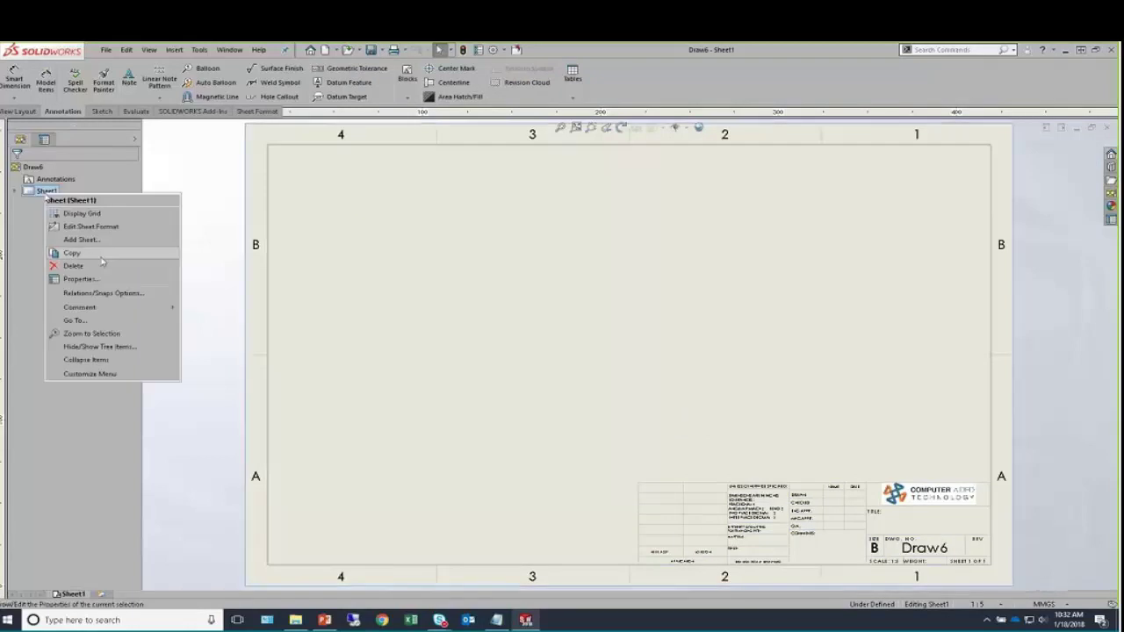
left_click(122, 282)
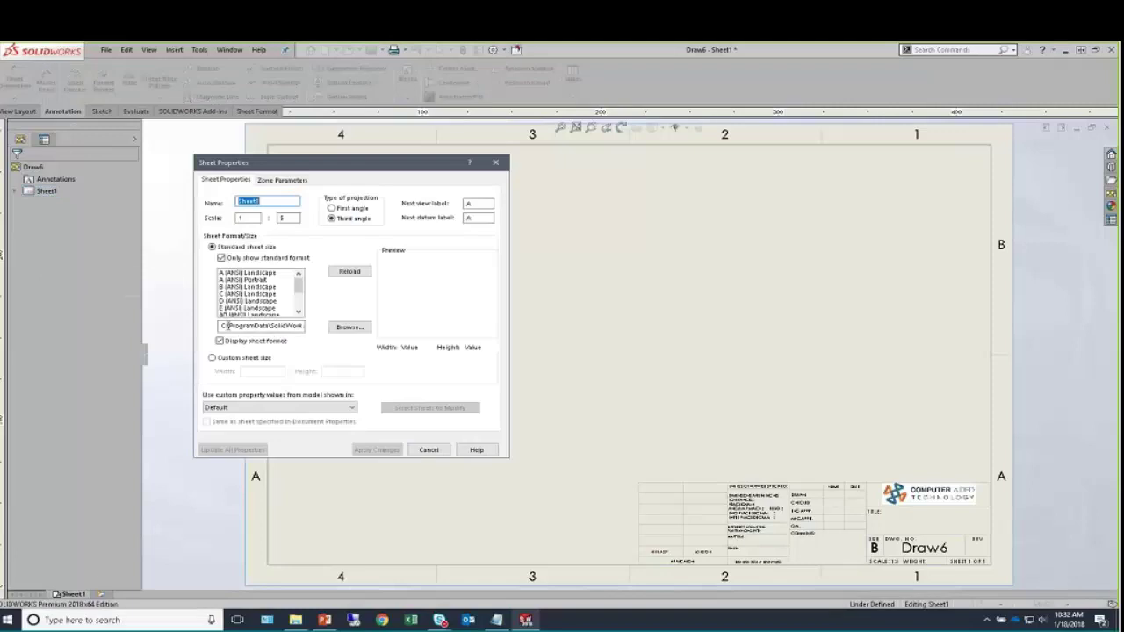
left_click(349, 327)
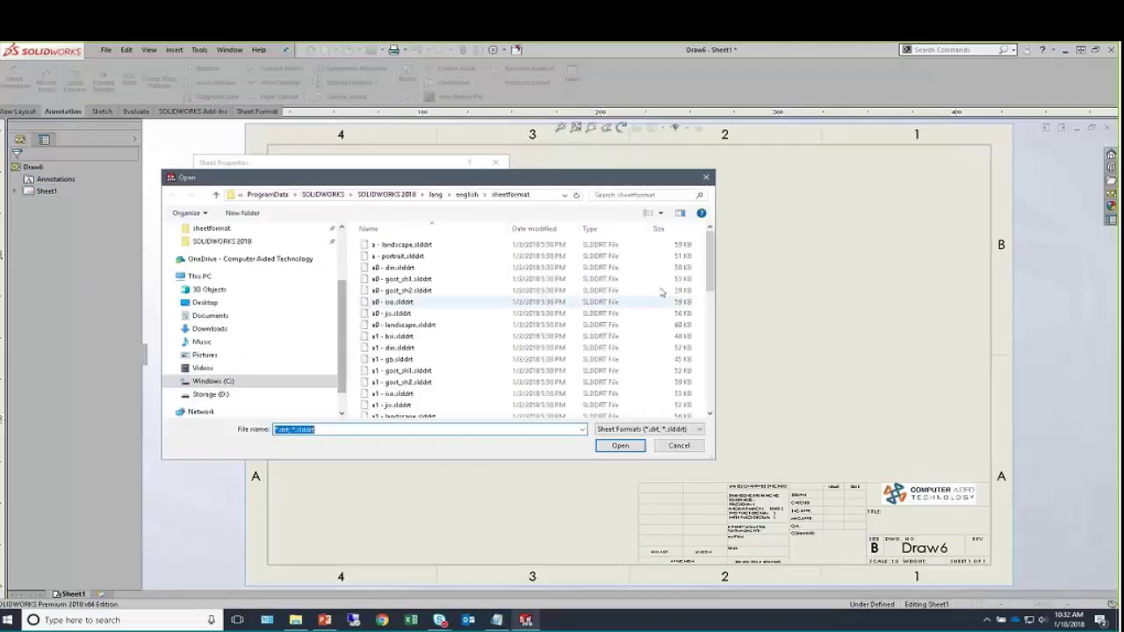
left_click_drag(711, 255, 713, 407)
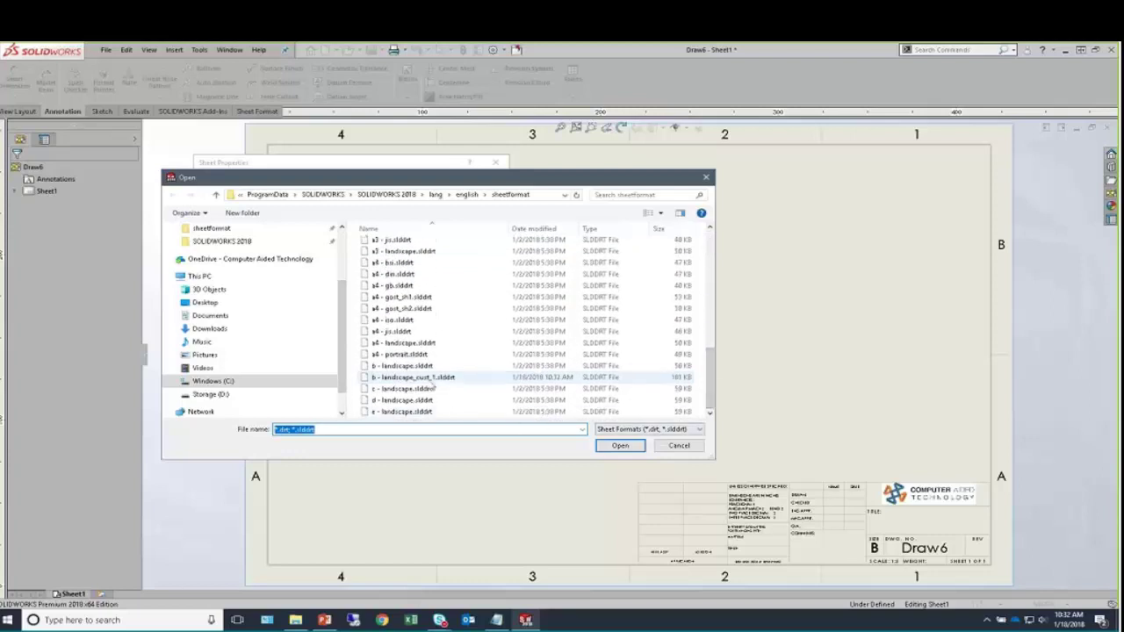
left_click(387, 378)
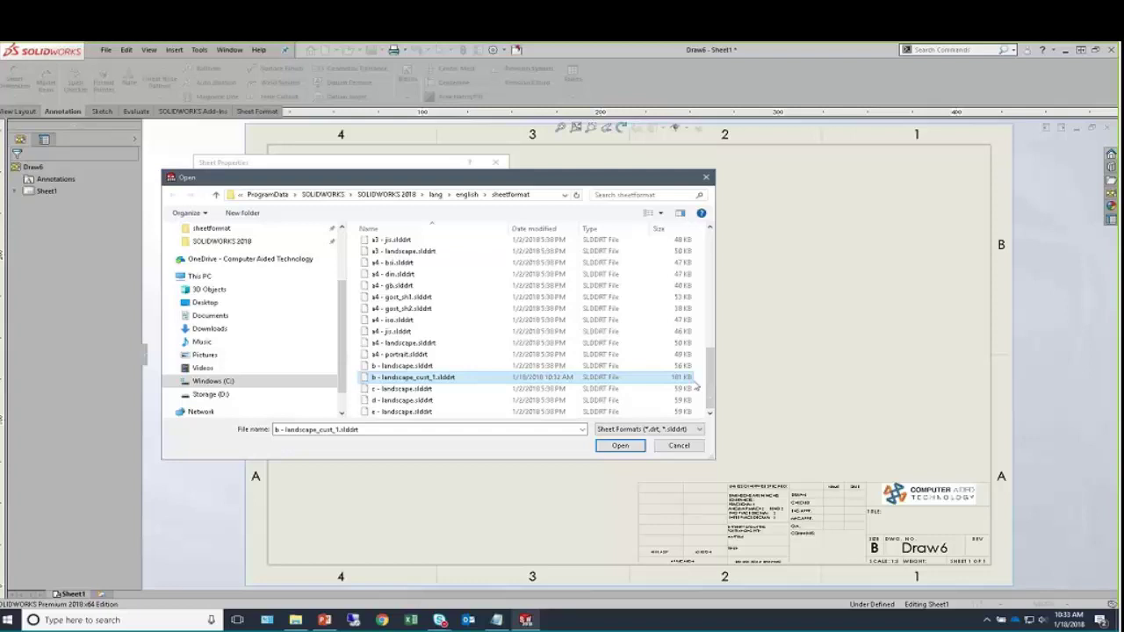
left_click(619, 447)
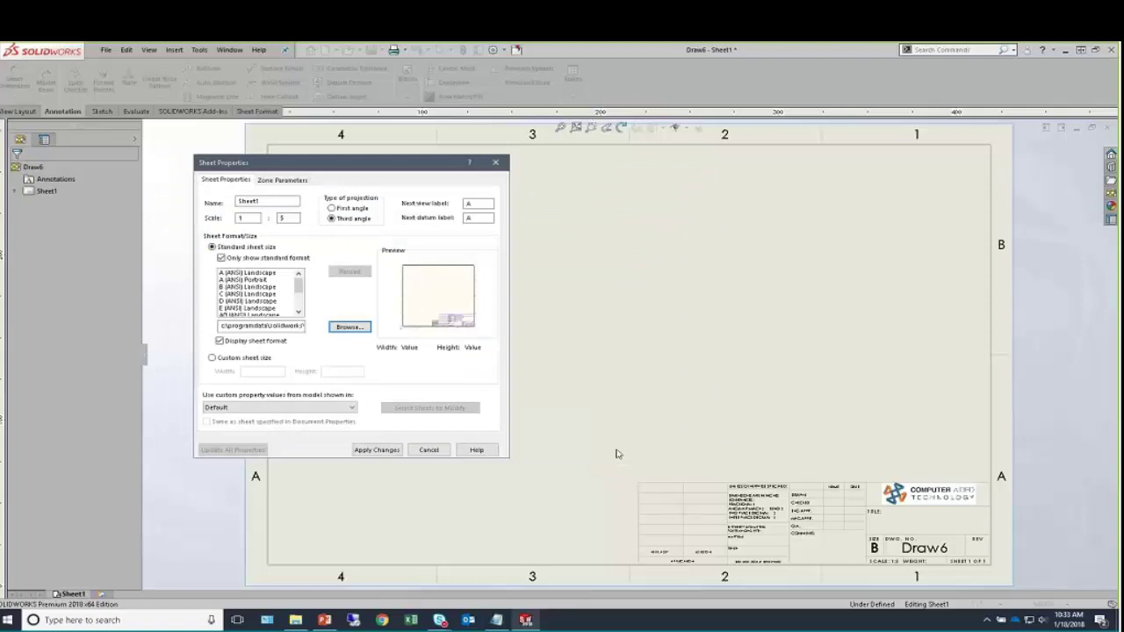
left_click(376, 450)
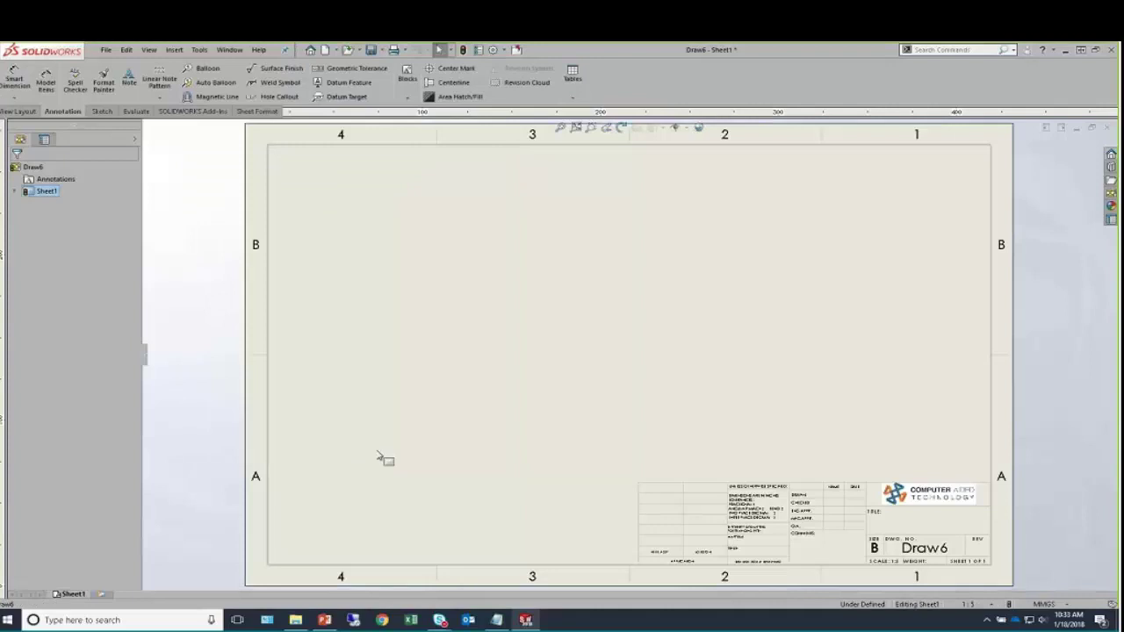
Save the drawing as a Drawing Templates (*.drwdot) file, replacing the existing B_land_cust.drwdot in the templates folder.
left_click(105, 49)
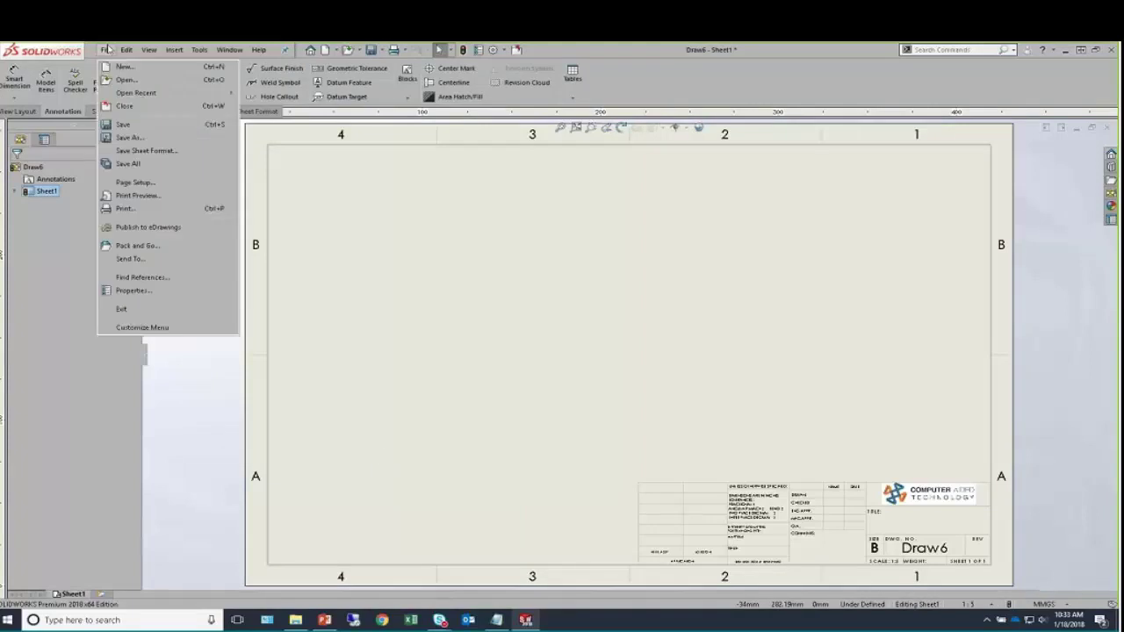
left_click(167, 139)
left_click(523, 434)
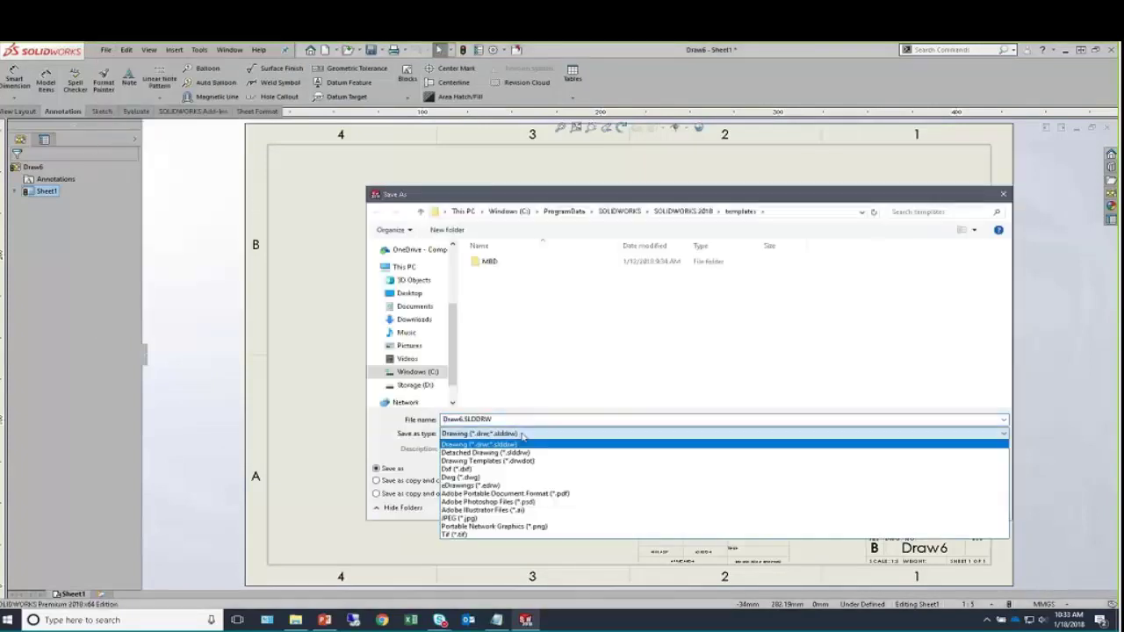
left_click(530, 461)
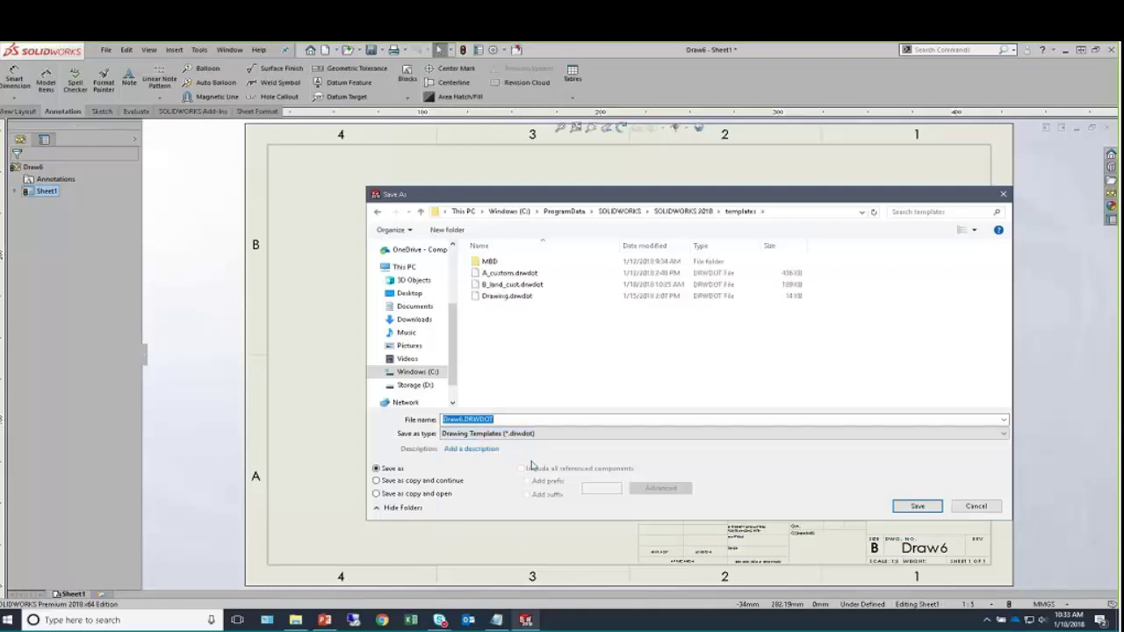
left_click(539, 285)
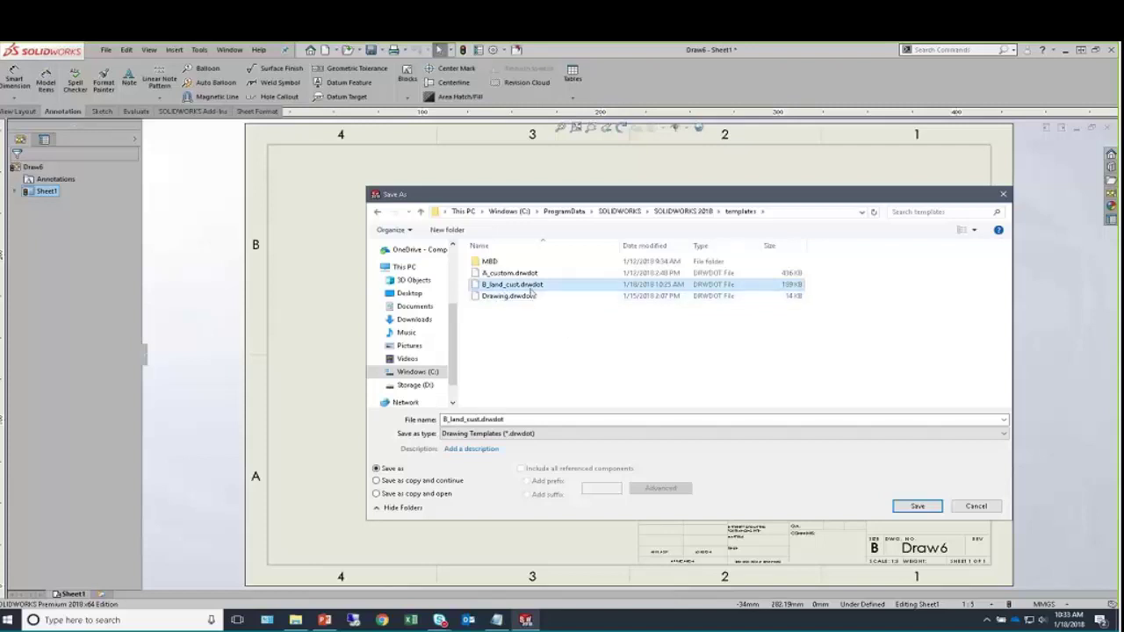
left_click(930, 510)
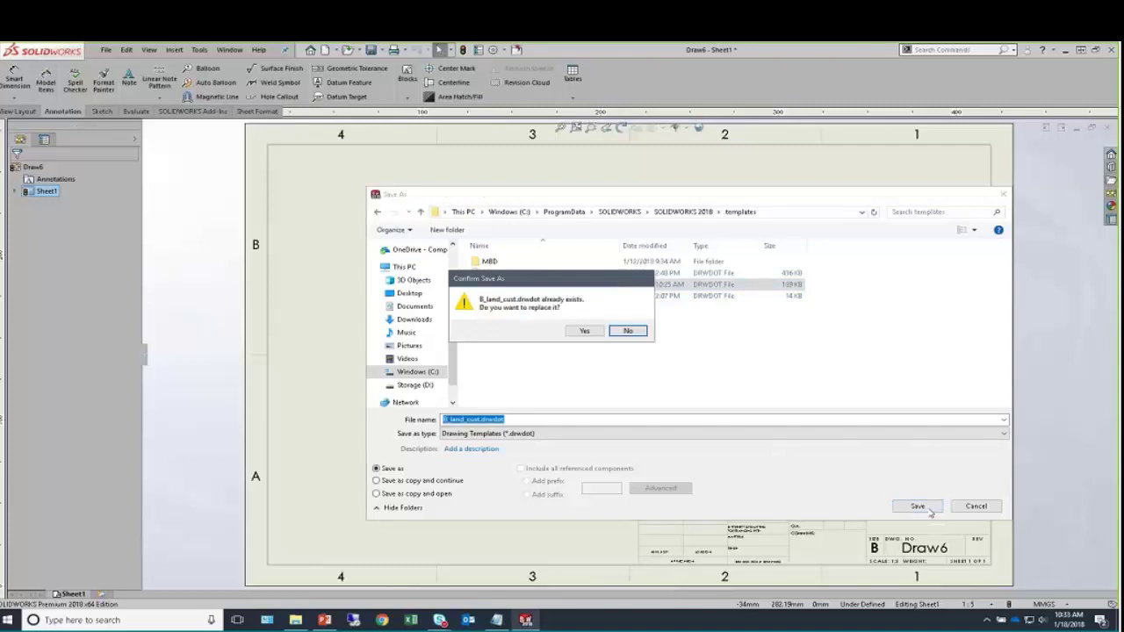
left_click(587, 332)
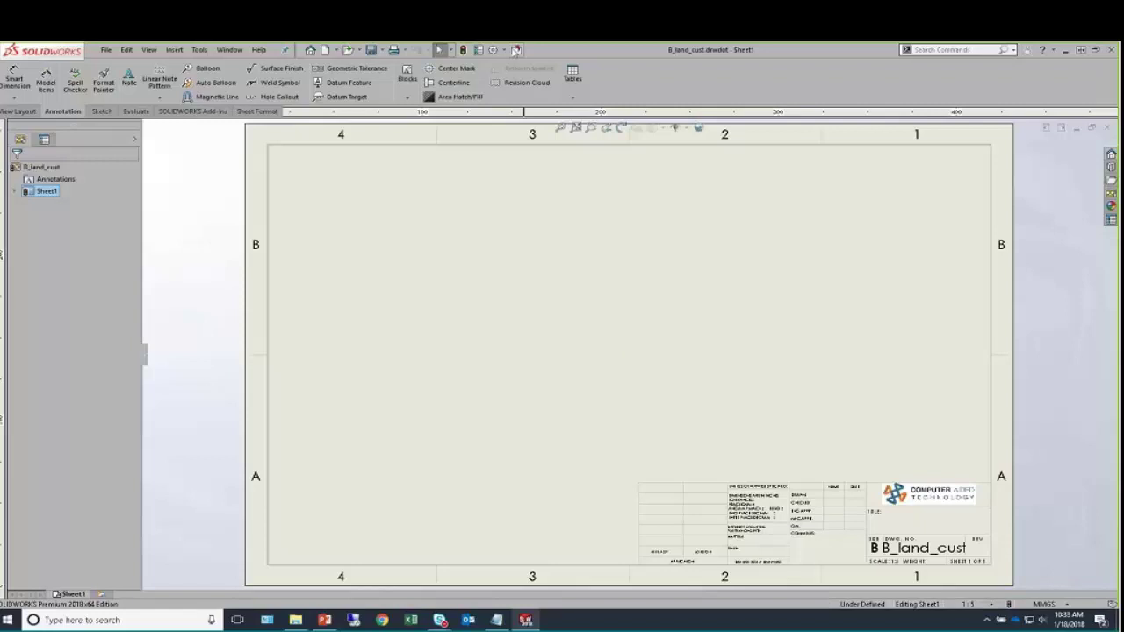
Close the updated template and create a new drawing from B_land_cust without inserting a model view.
key("ctrl+w")
left_click(106, 49)
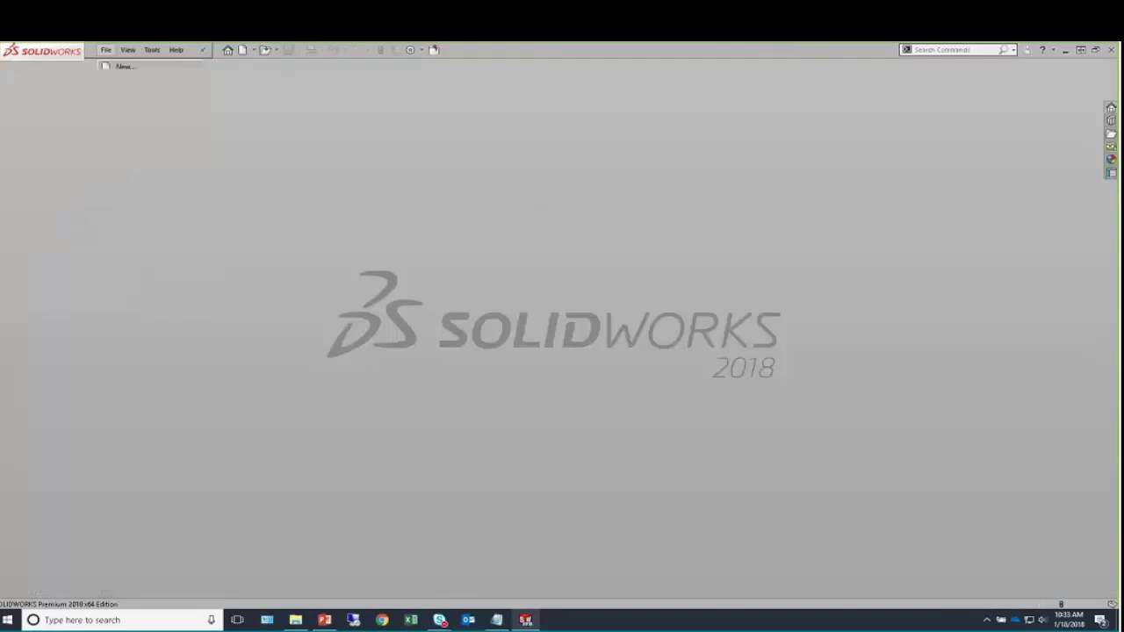
left_click(124, 67)
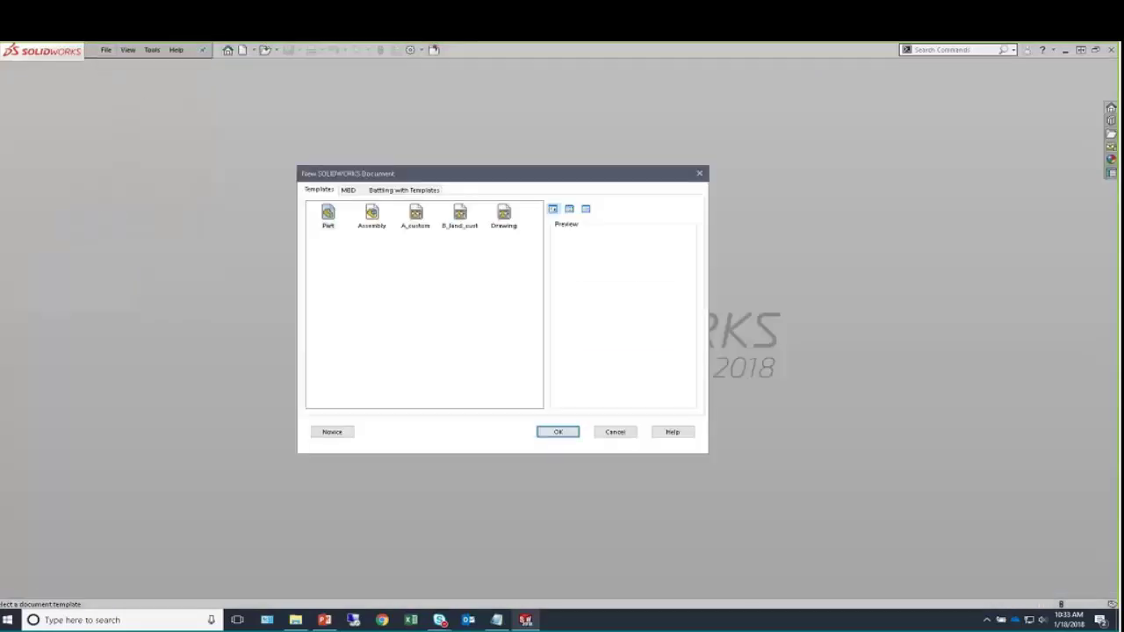
double_click(416, 215)
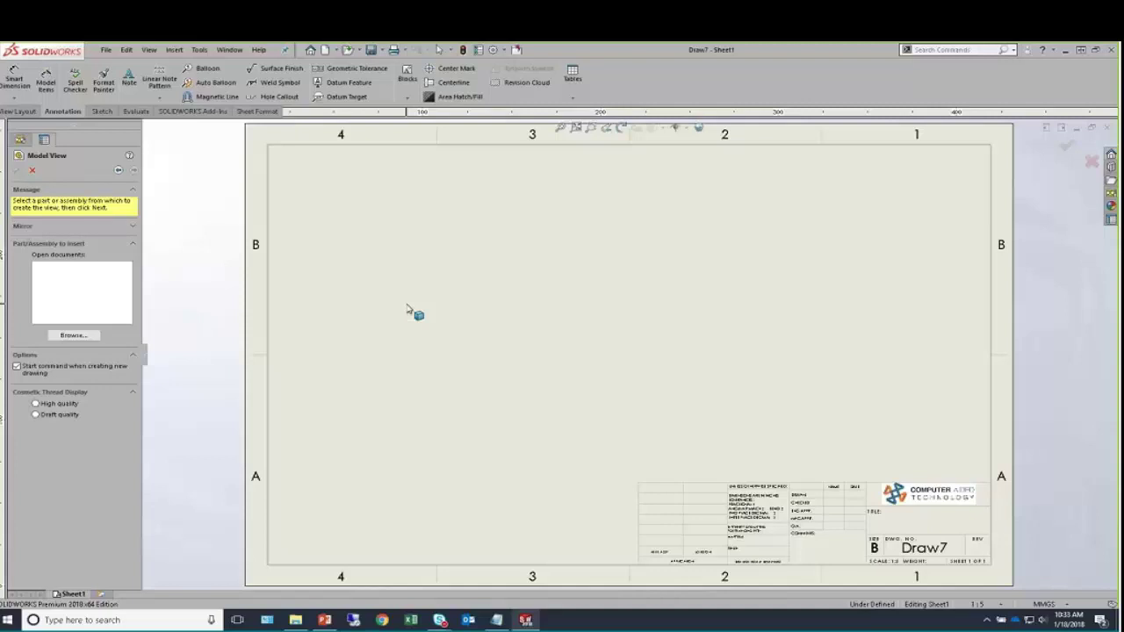
key("Escape")
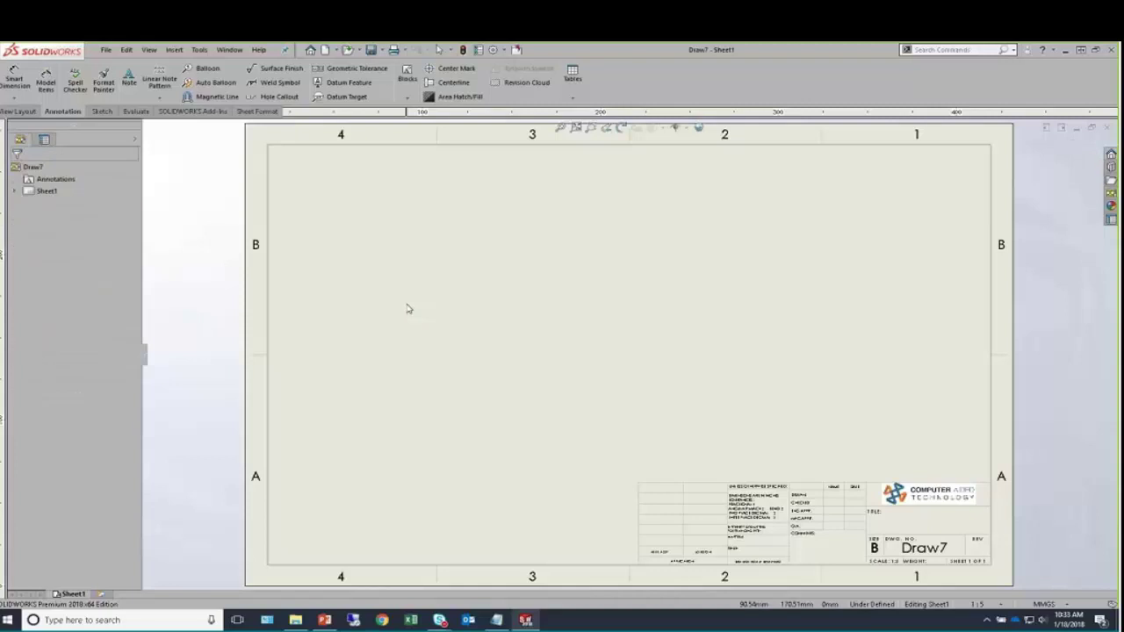
Add a second sheet to the new drawing to check its title block format, and switch to the PowerPoint slide show.
right_click(40, 191)
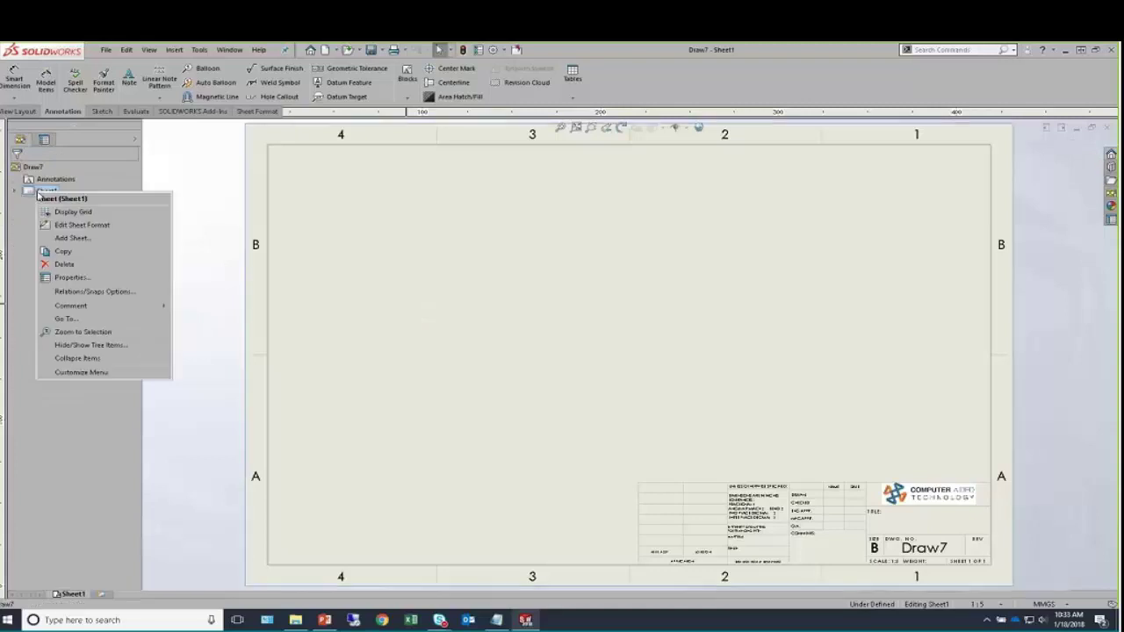
left_click(87, 238)
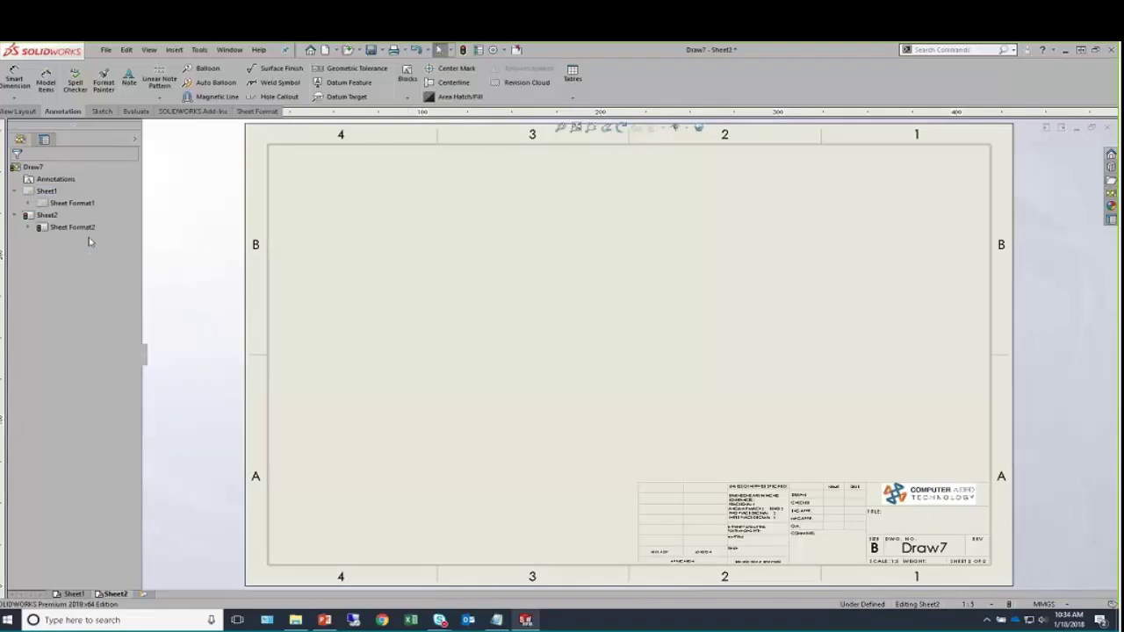
key("alt+Tab")
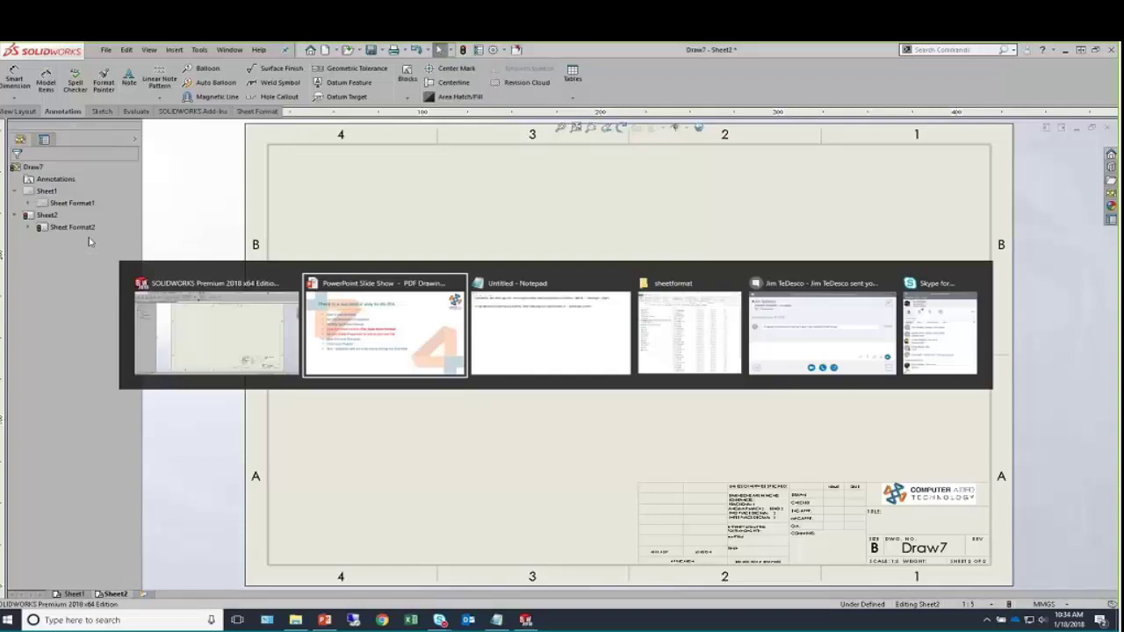
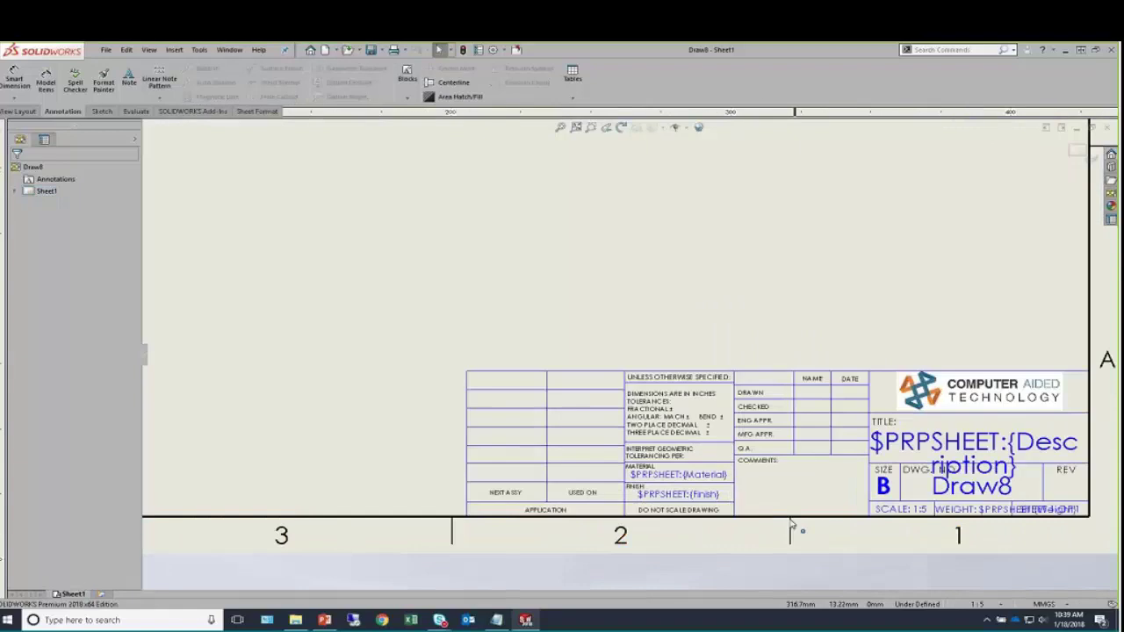
Examine the property-linked text of the title block's WEIGHT note, moving it below the border and back into its cell.
middle_click_drag(624, 411, 620, 390, "ctrl")
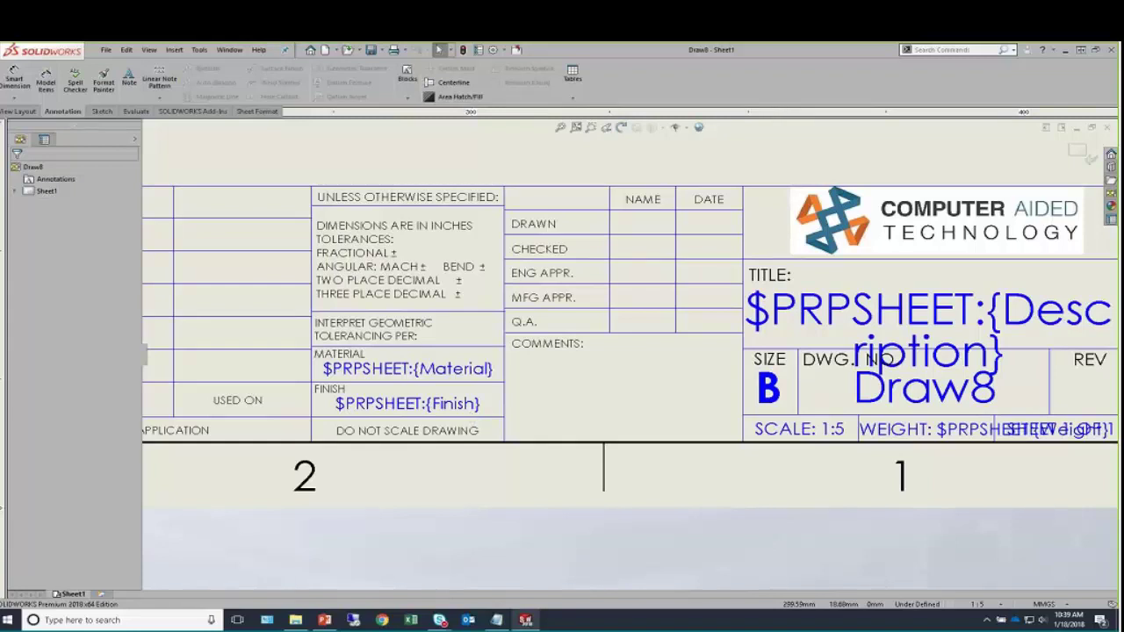
middle_click_drag(1025, 347, 795, 382)
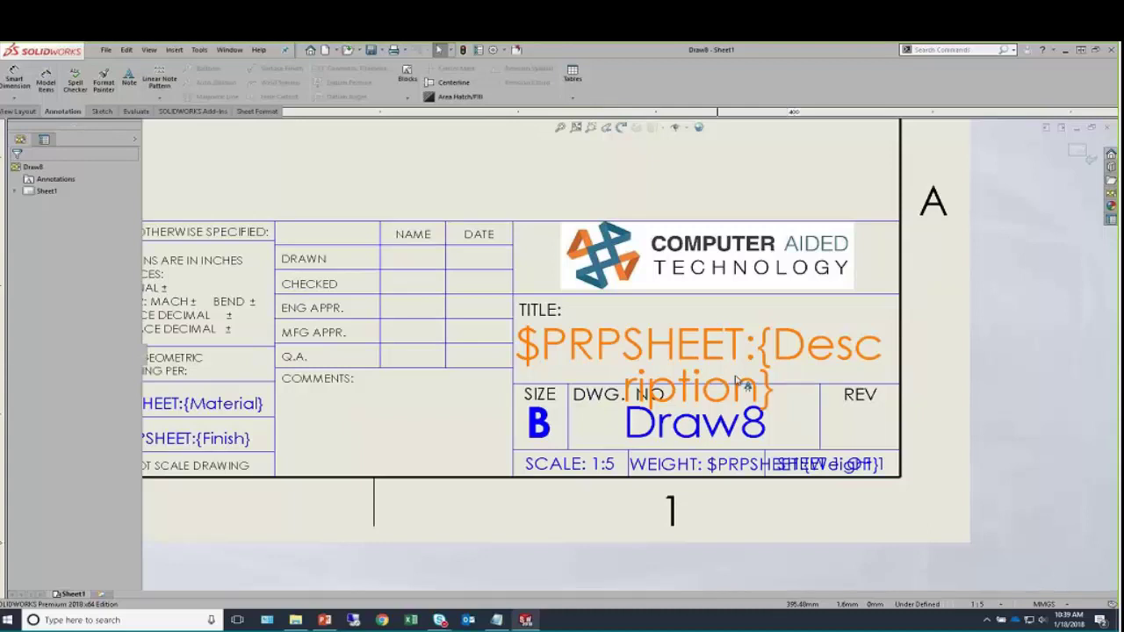
scroll(723, 494, "down", 2)
scroll(539, 417, "down", 1)
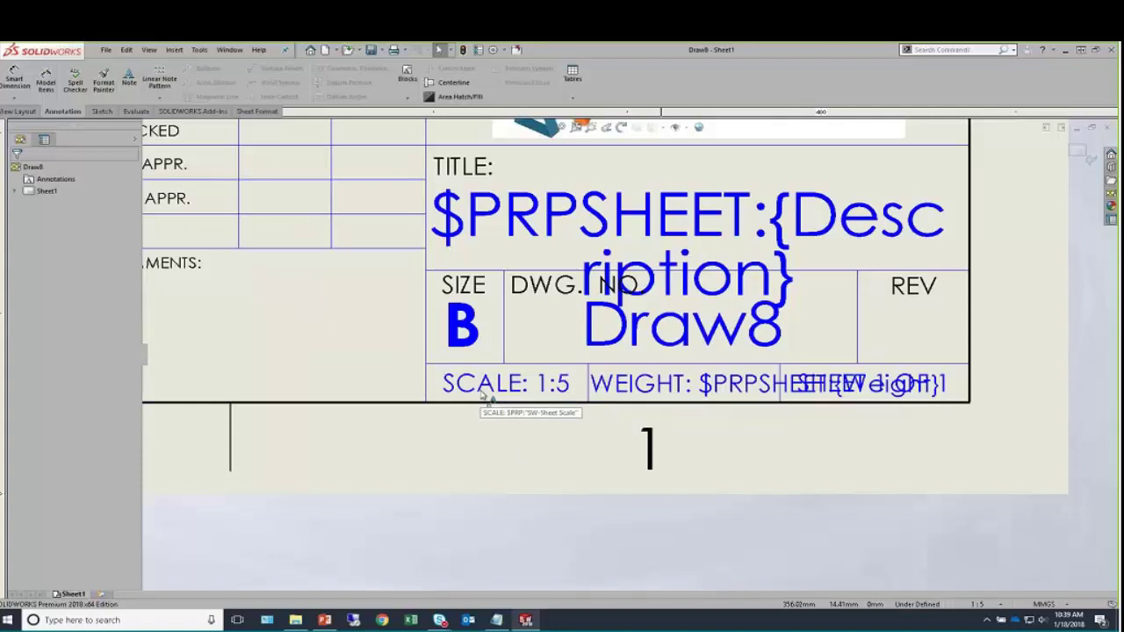
left_click_drag(671, 386, 677, 425)
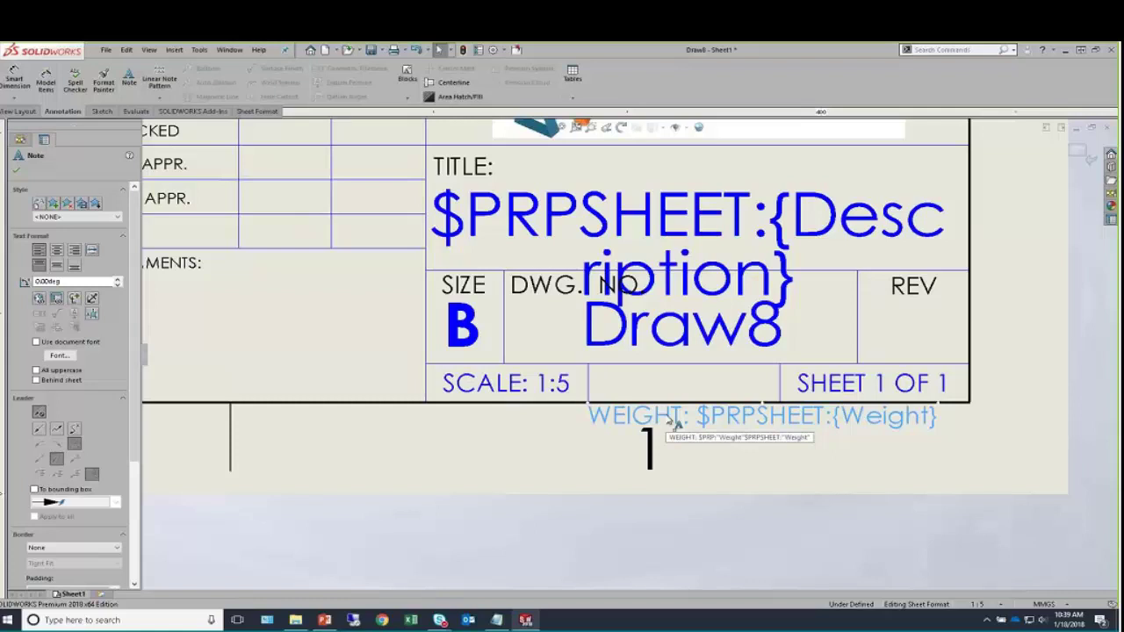
double_click(667, 415)
left_click(616, 419)
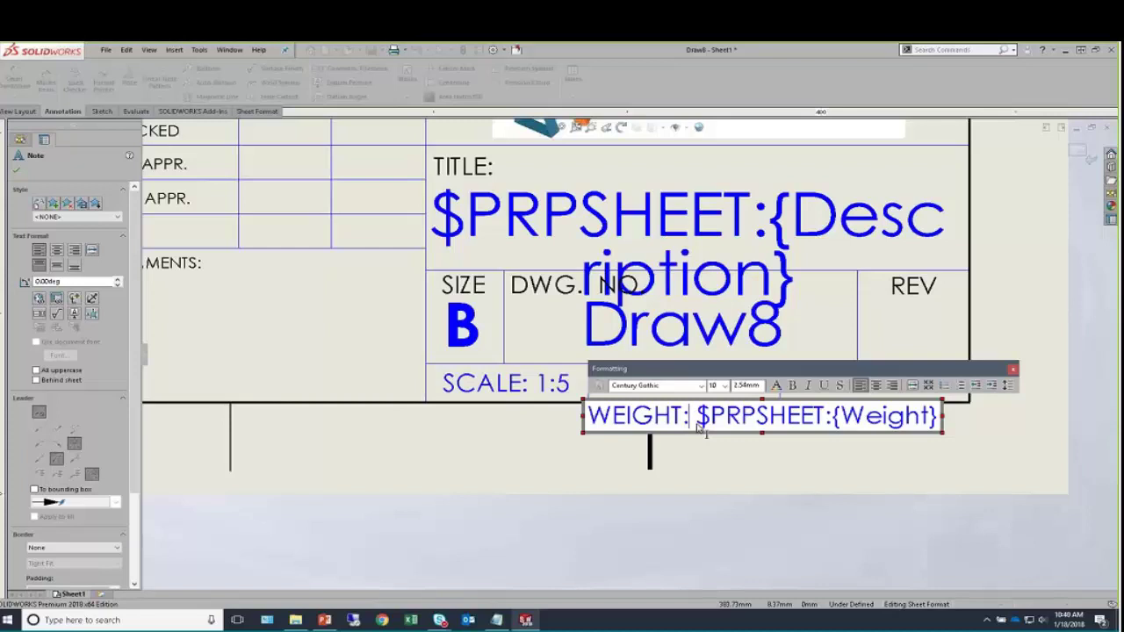
left_click(758, 469)
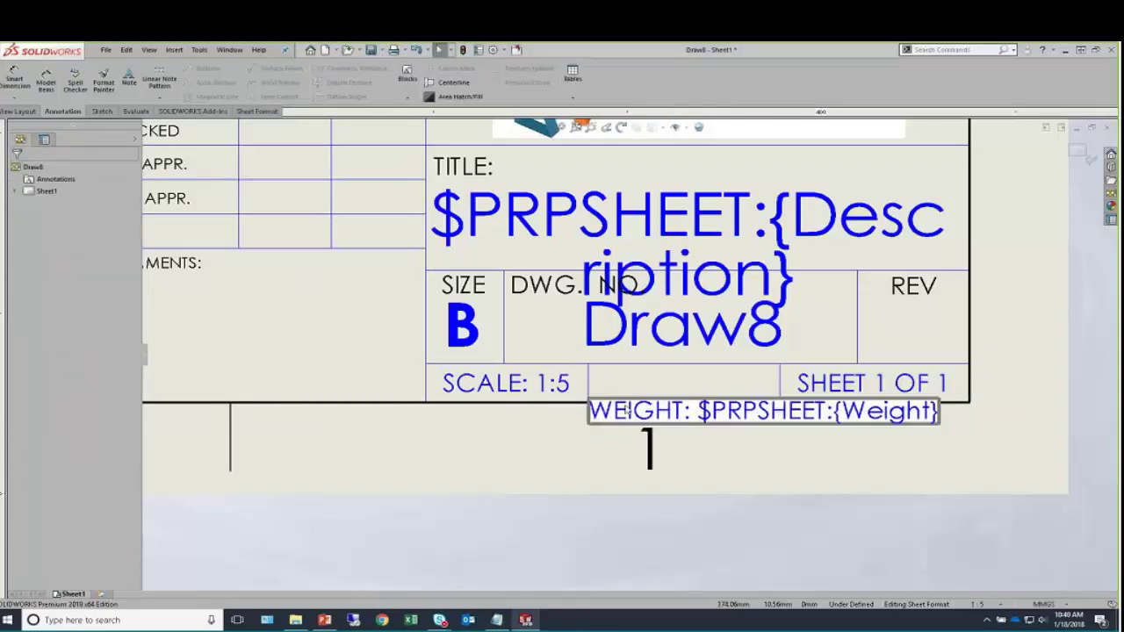
left_click_drag(628, 411, 628, 389)
left_click(508, 447)
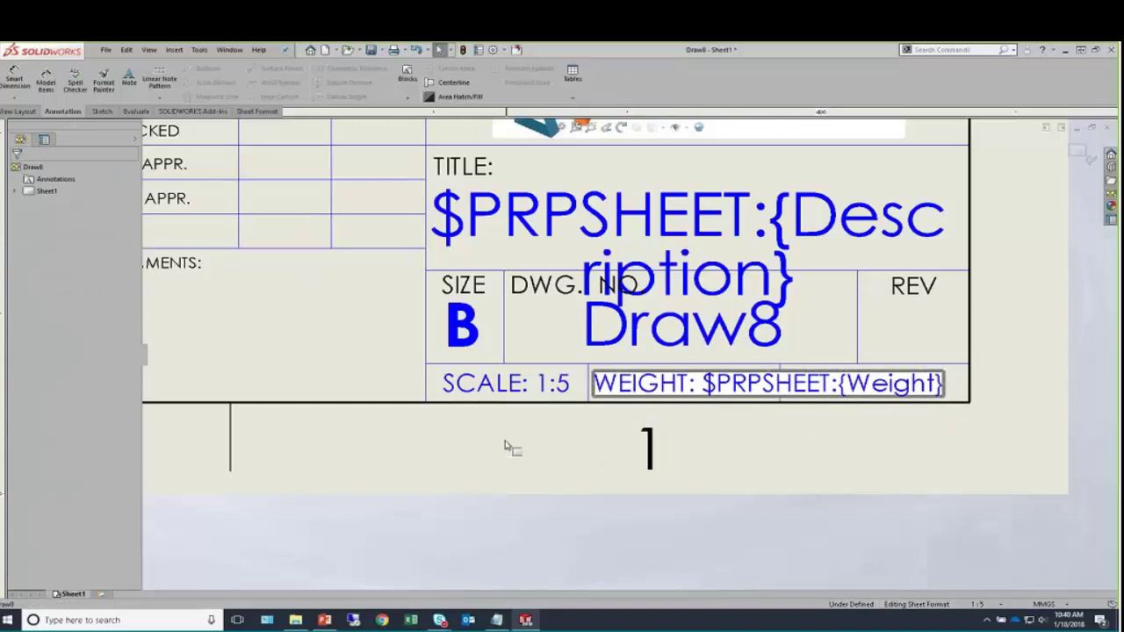
Examine the blank note in the NAME cell of the title block's DRAWN row, and exit sheet format editing.
middle_click_drag(283, 345, 589, 475)
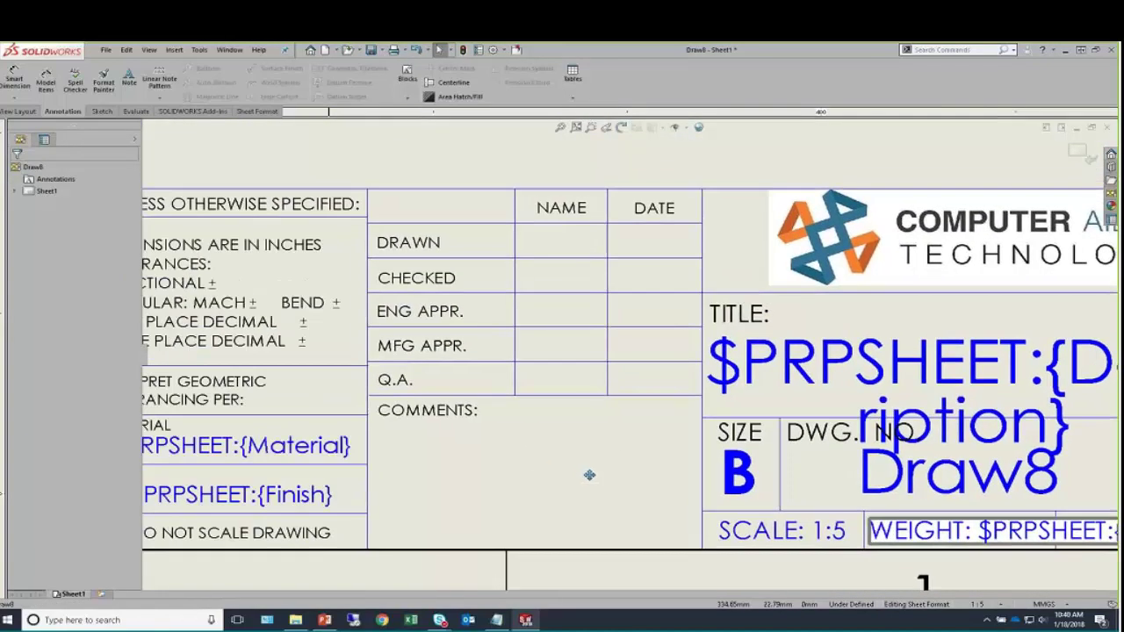
left_click(563, 246)
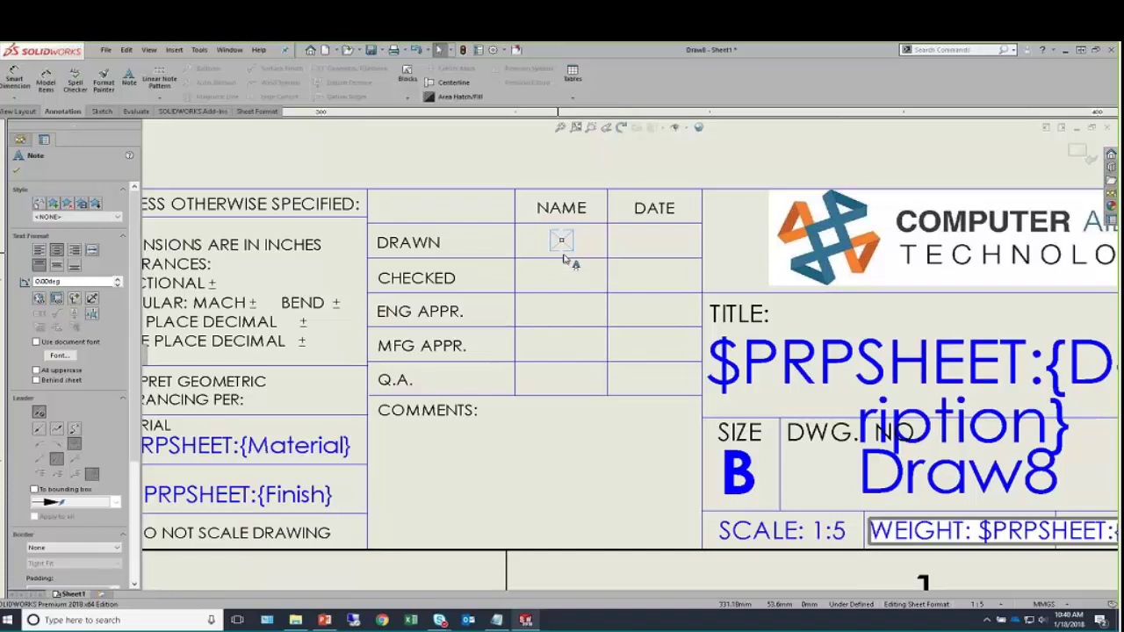
key("Escape")
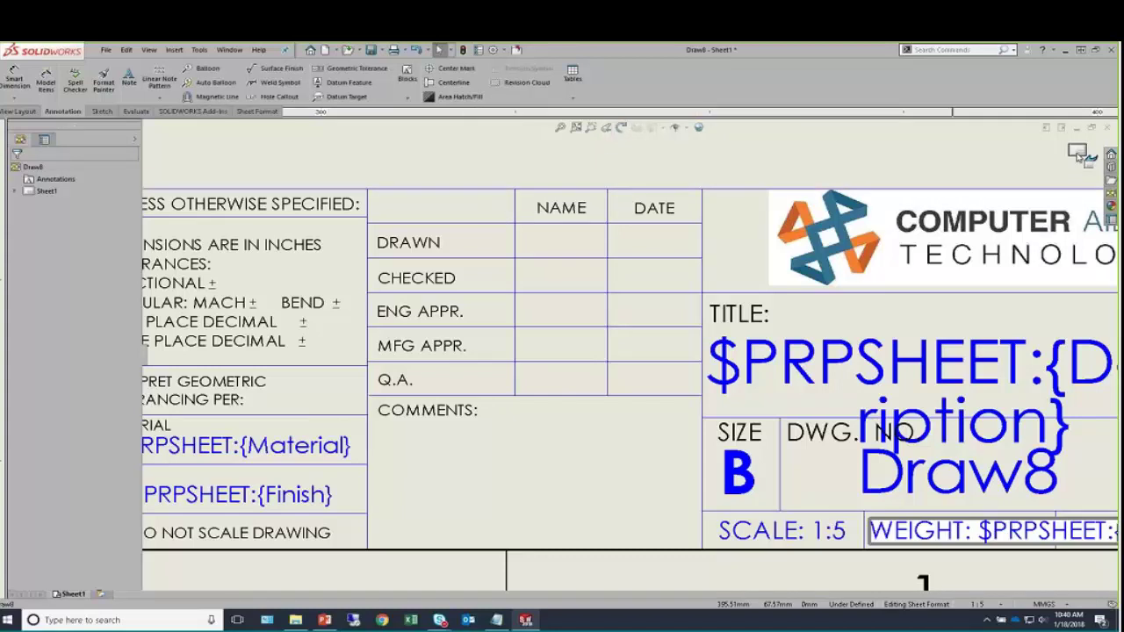
scroll(534, 246, "up", 5)
scroll(643, 358, "up", 3)
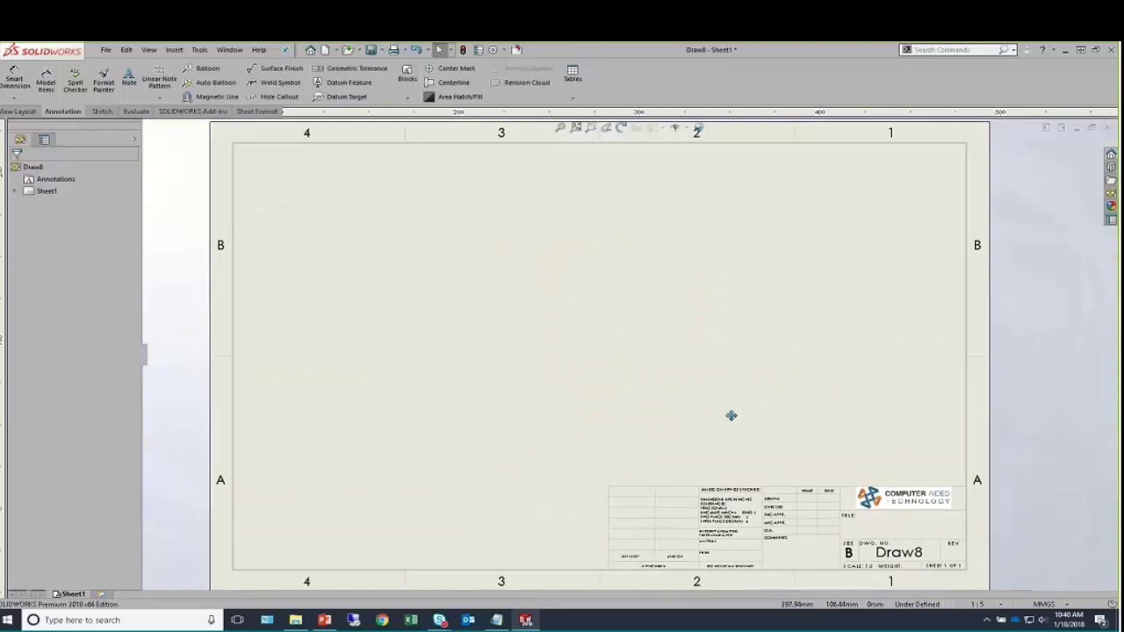
Create a new part from the Part template and sketch a corner rectangle around the origin on the Top Plane.
key("ctrl+n")
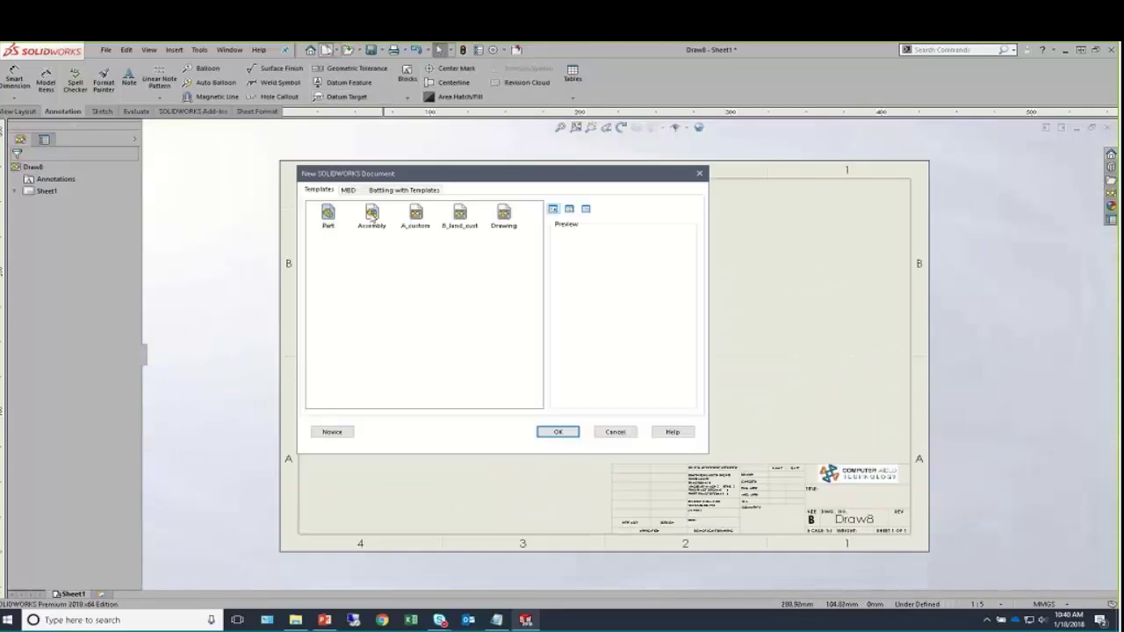
double_click(329, 220)
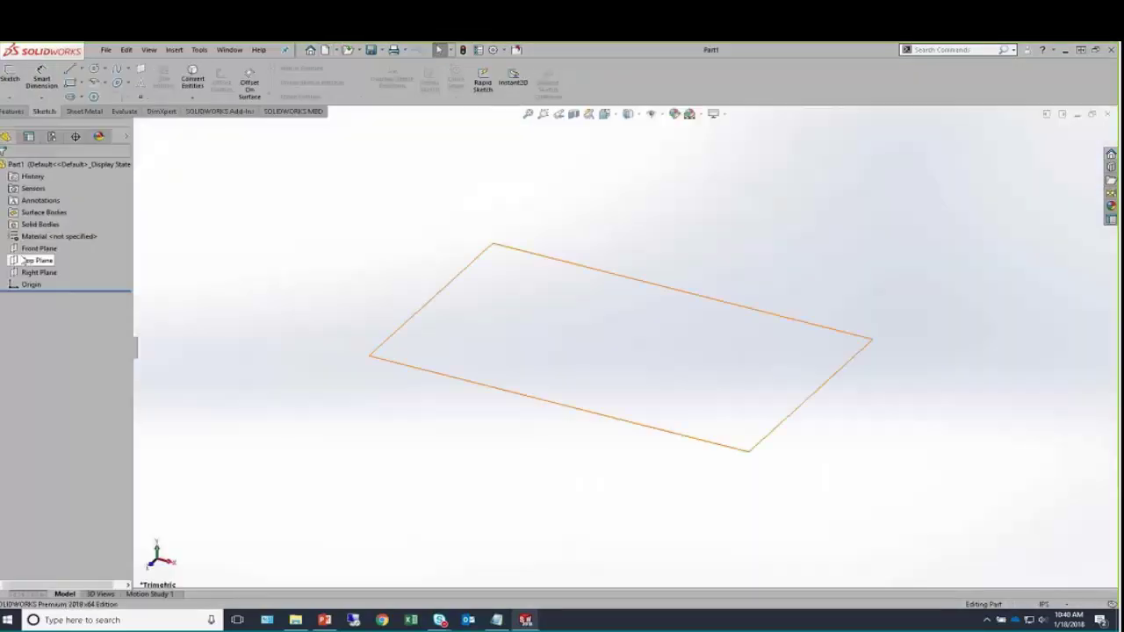
left_click(37, 260)
left_click(10, 74)
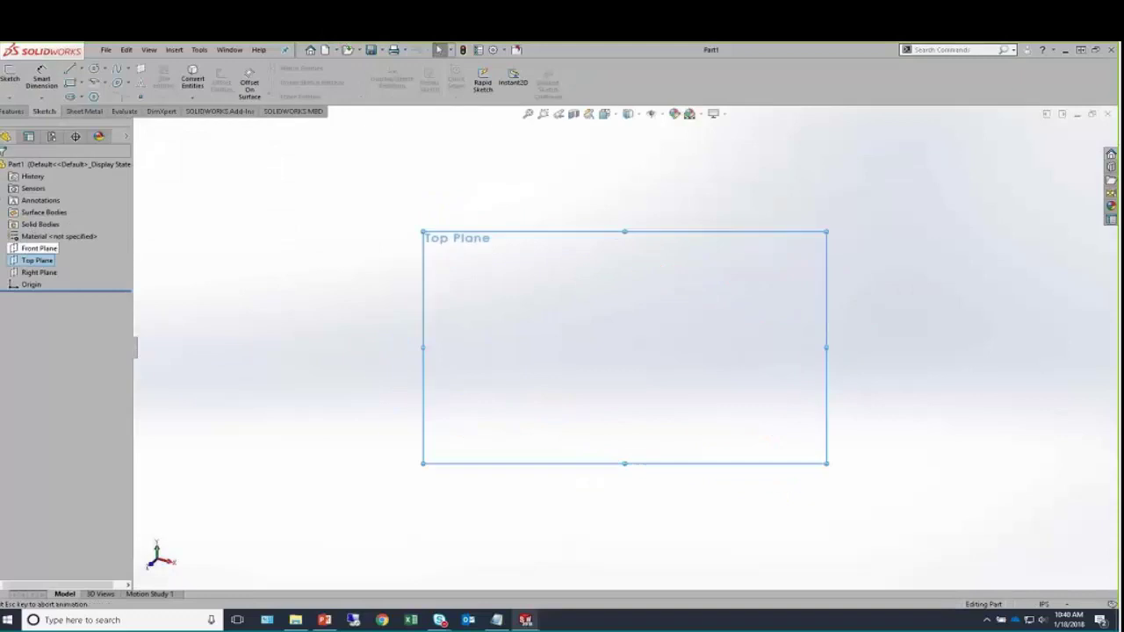
left_click(71, 83)
left_click(444, 199)
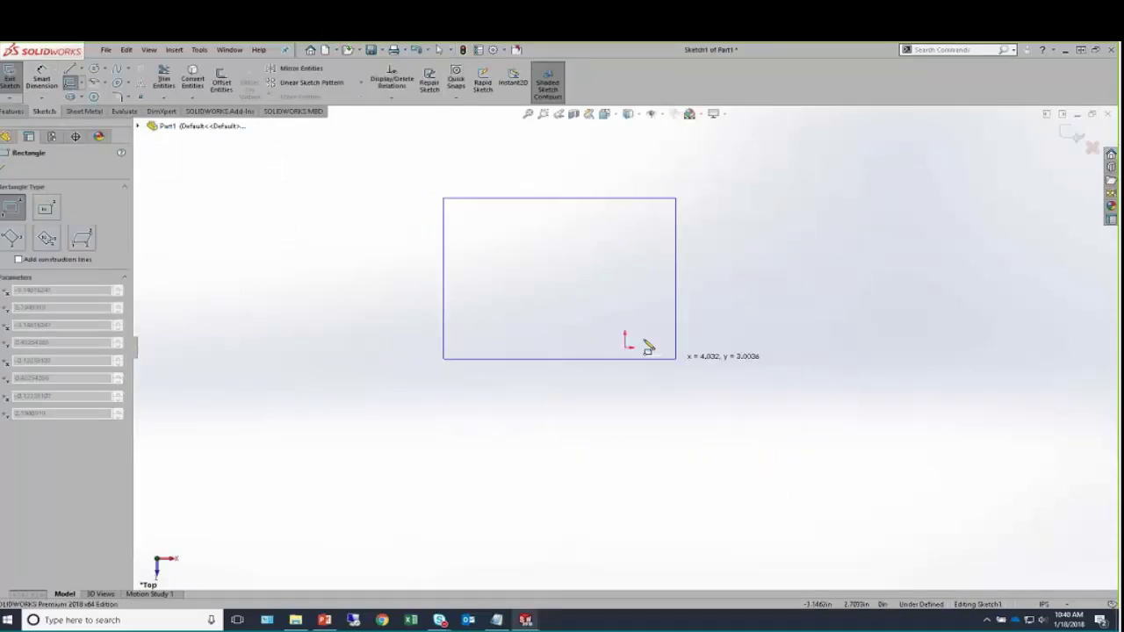
left_click(876, 478)
Extrude the rectangle upward as a blind boss to form a solid block.
left_click(12, 111)
left_click(25, 88)
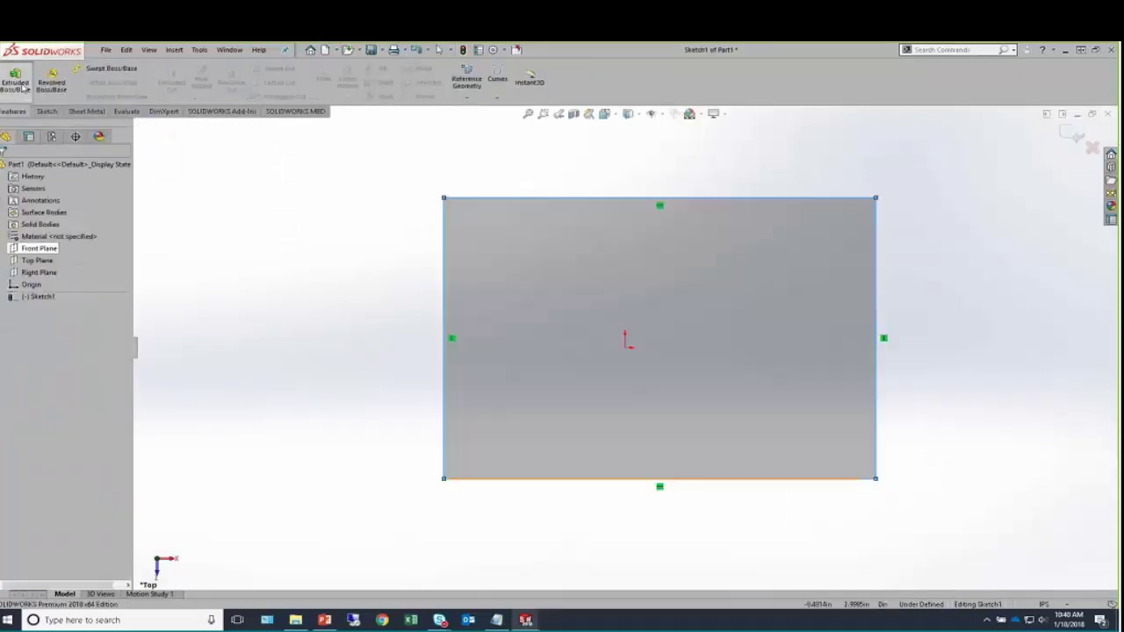
left_click_drag(633, 338, 615, 231)
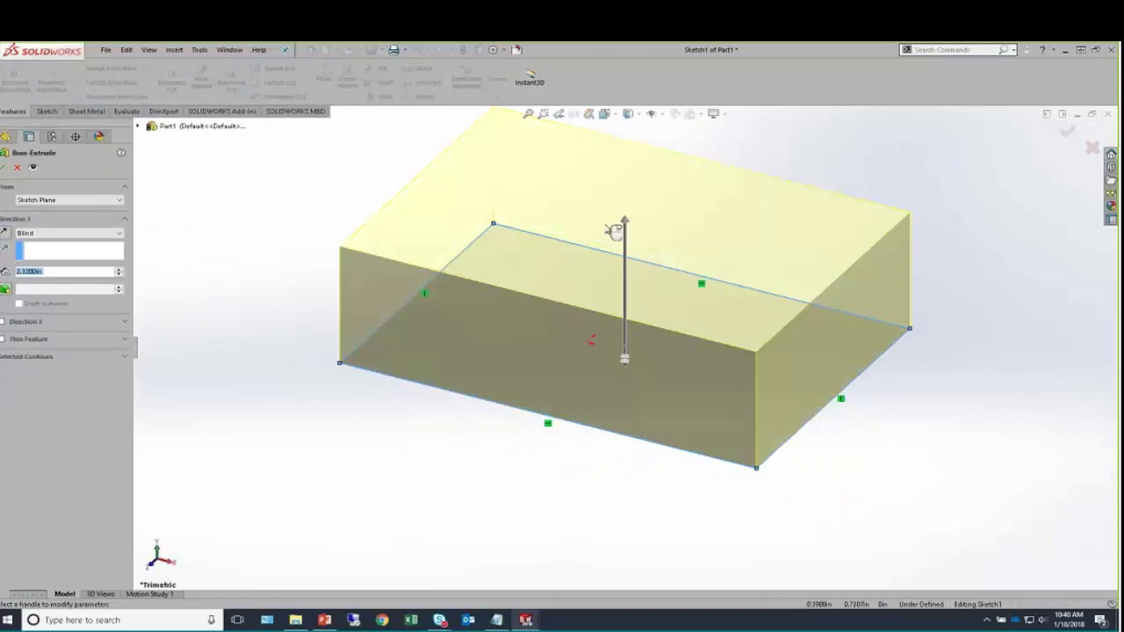
key("Return")
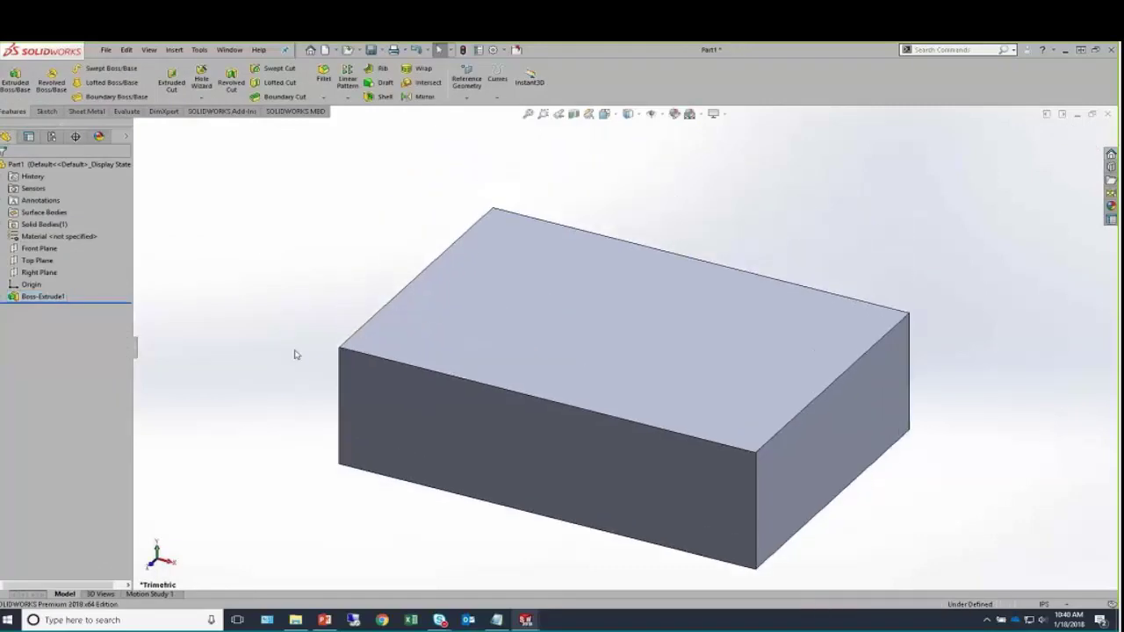
Save the part to the Desktop under the file name 123-789.
key("ctrl+s")
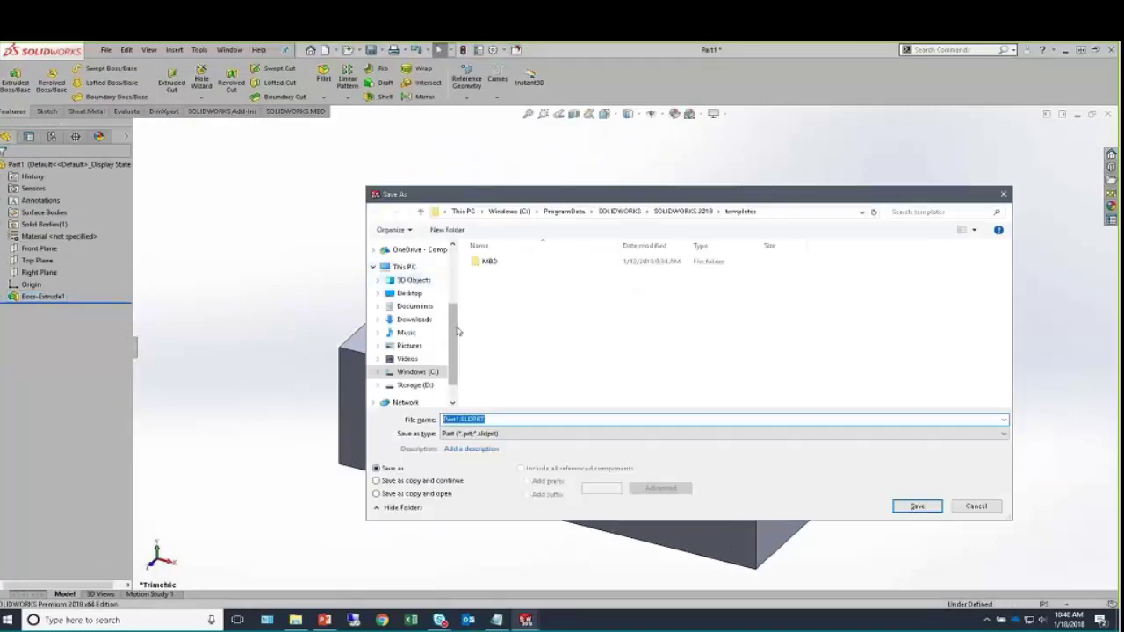
scroll(457, 331, "up", 3)
left_click(409, 267)
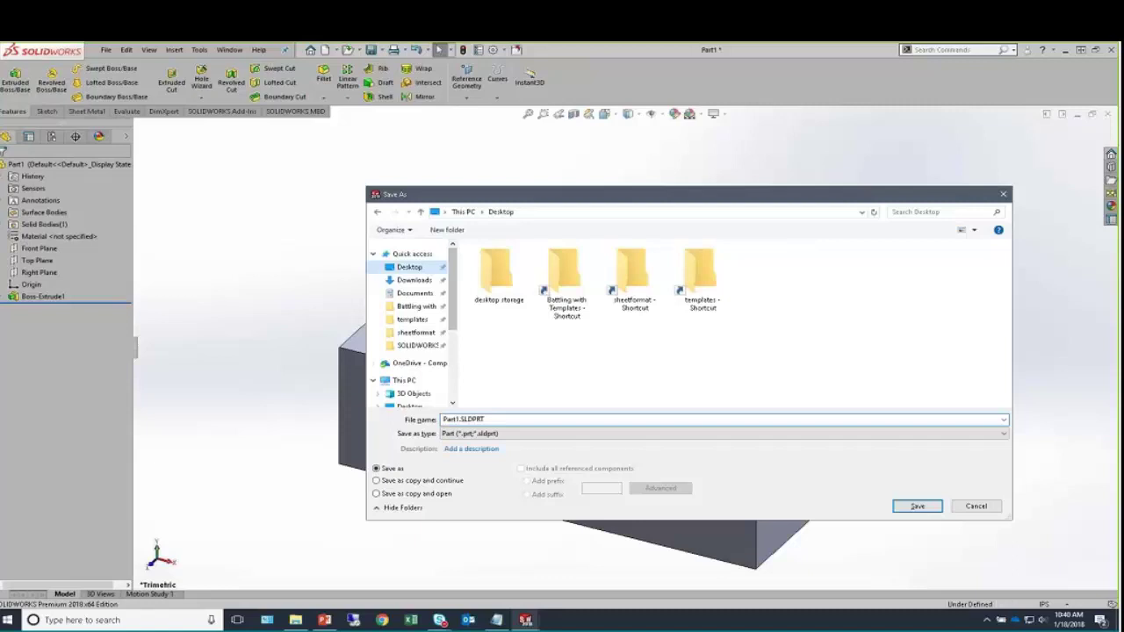
left_click(521, 420)
type("123-789")
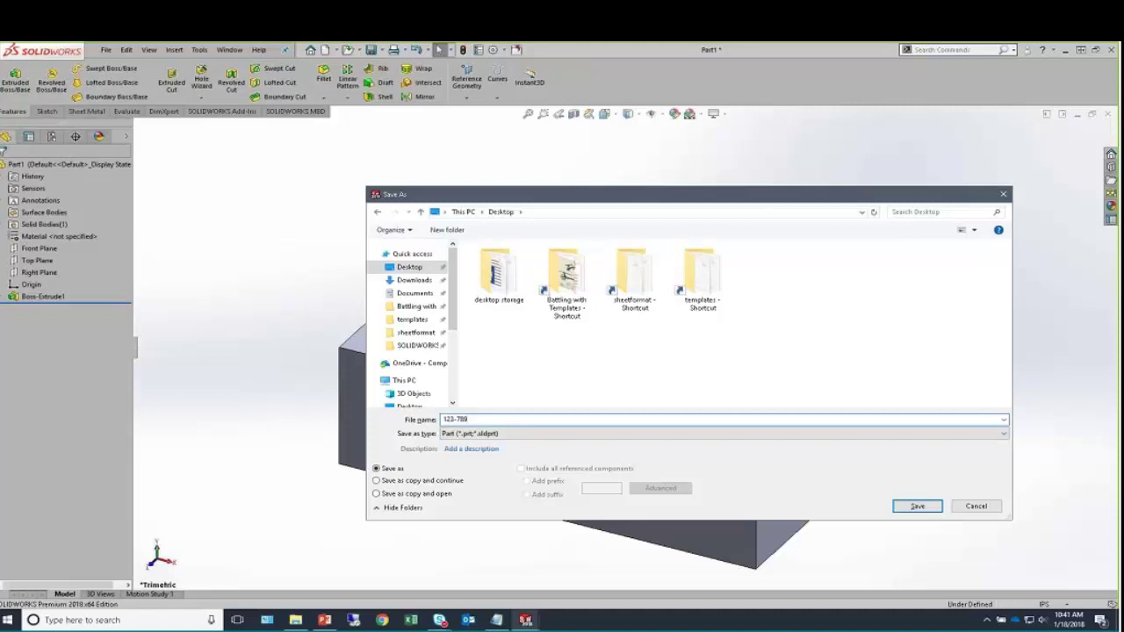
left_click(914, 509)
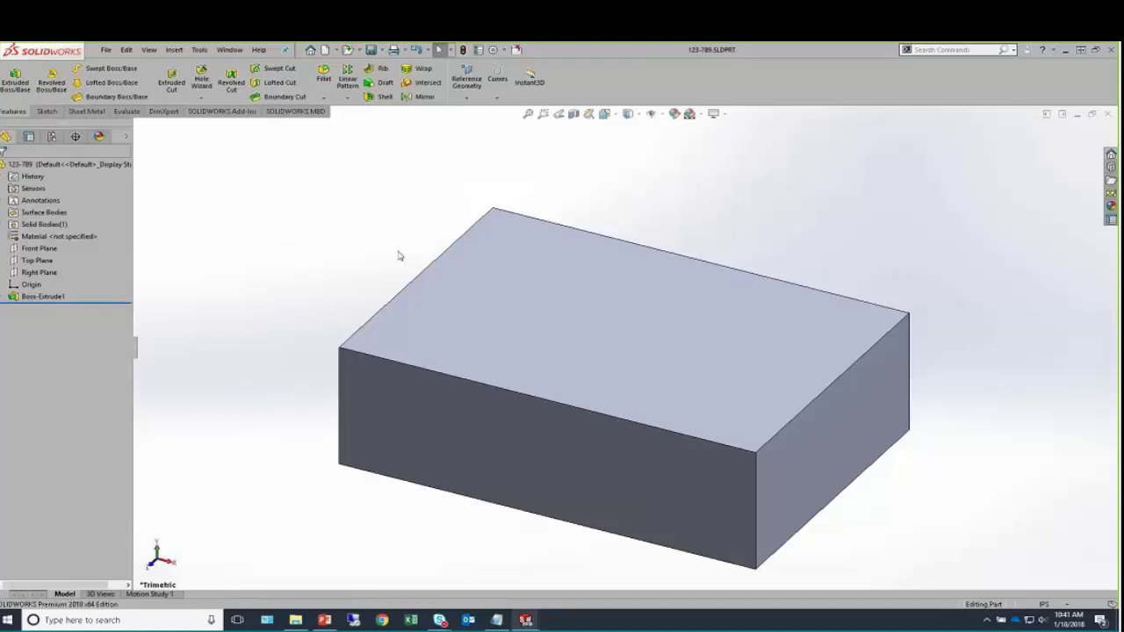
Open the part's custom file properties and add a Description property with the text value Test Block.
left_click(105, 49)
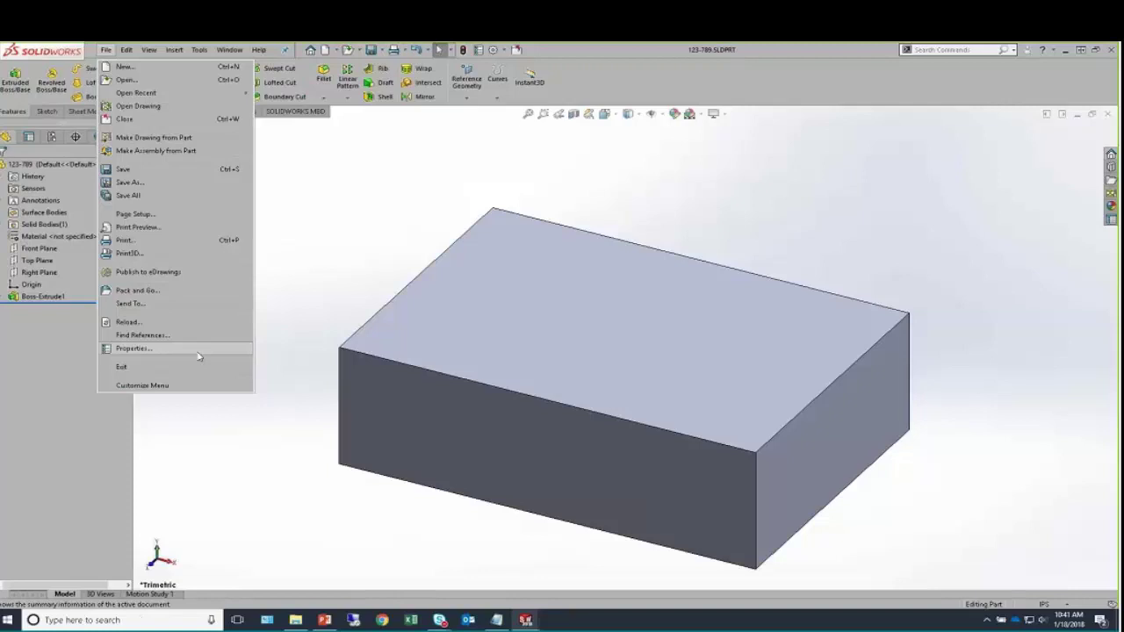
left_click(346, 249)
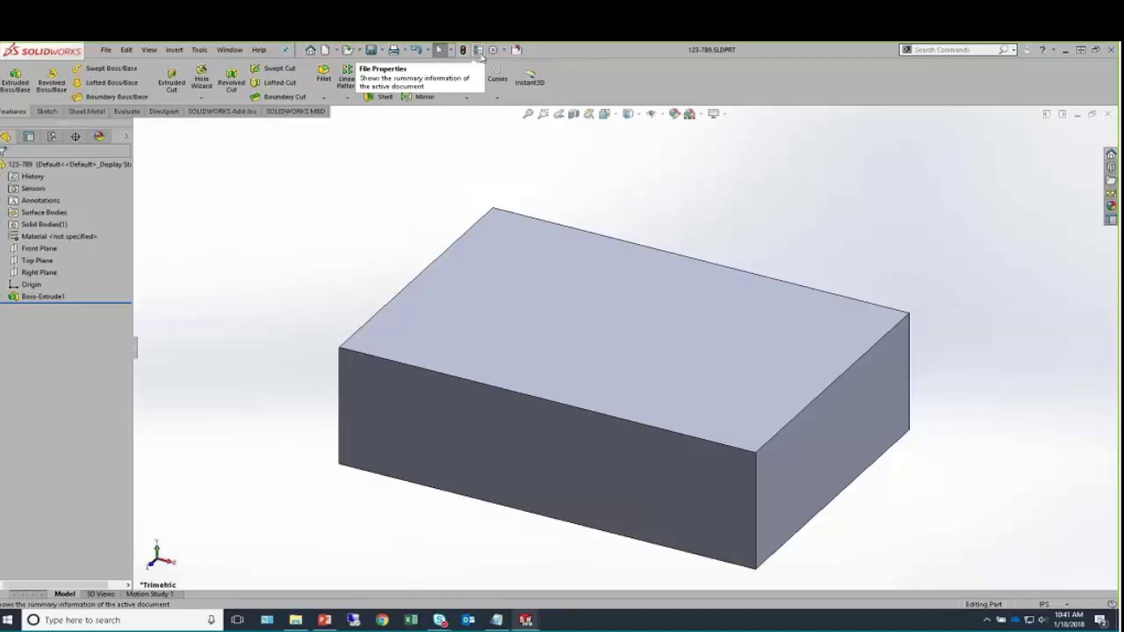
left_click(479, 50)
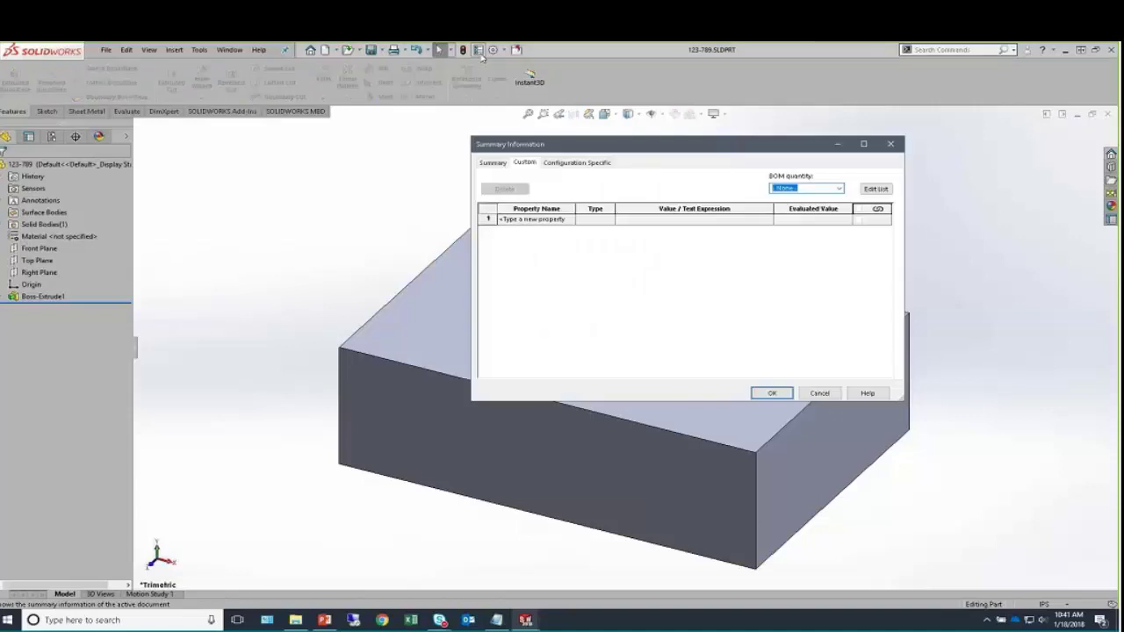
left_click_drag(492, 144, 336, 132)
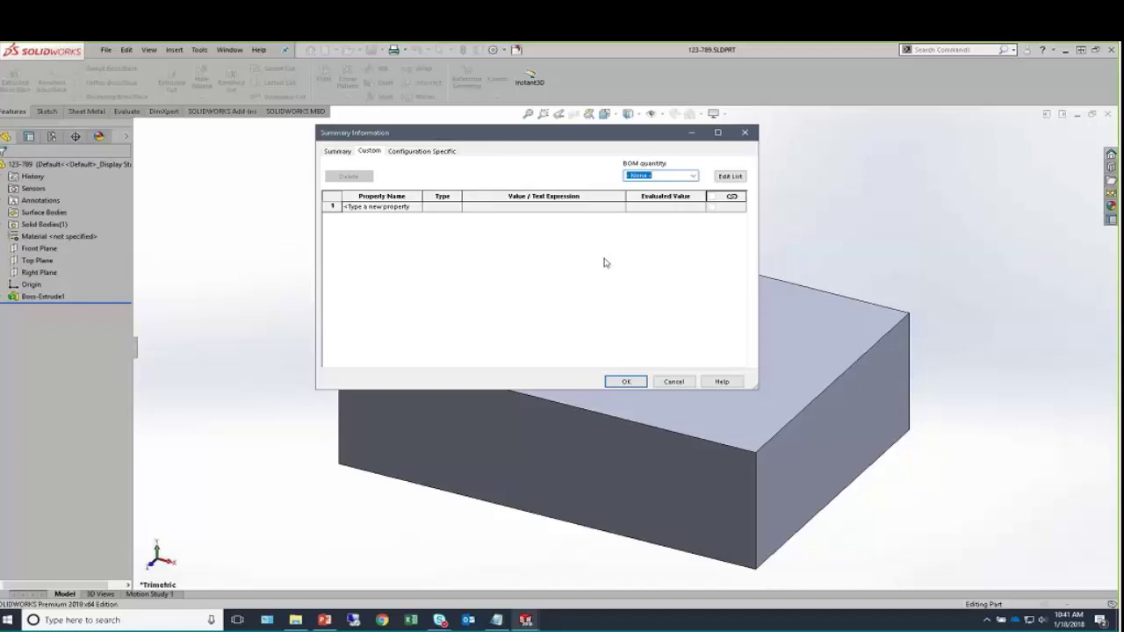
left_click(413, 207)
left_click(417, 208)
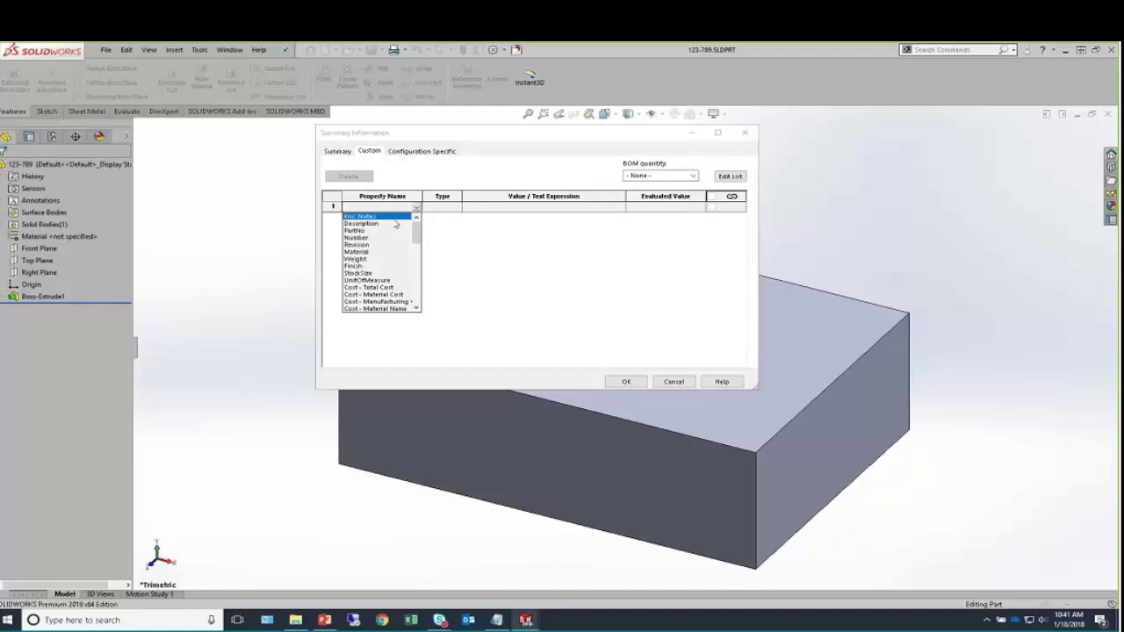
left_click(365, 224)
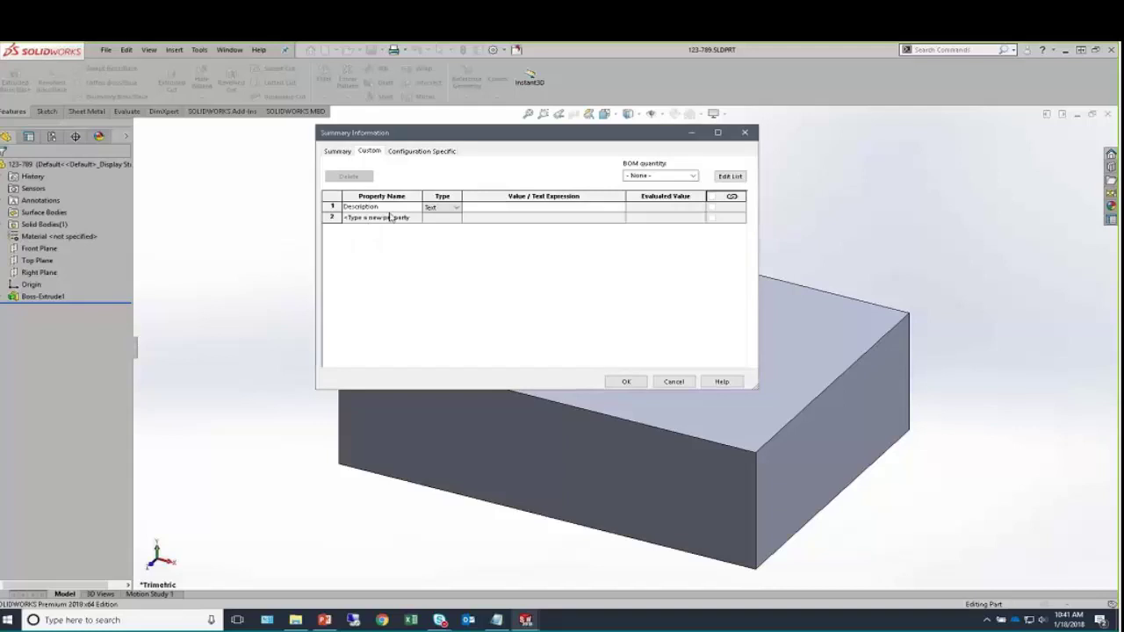
left_click(519, 209)
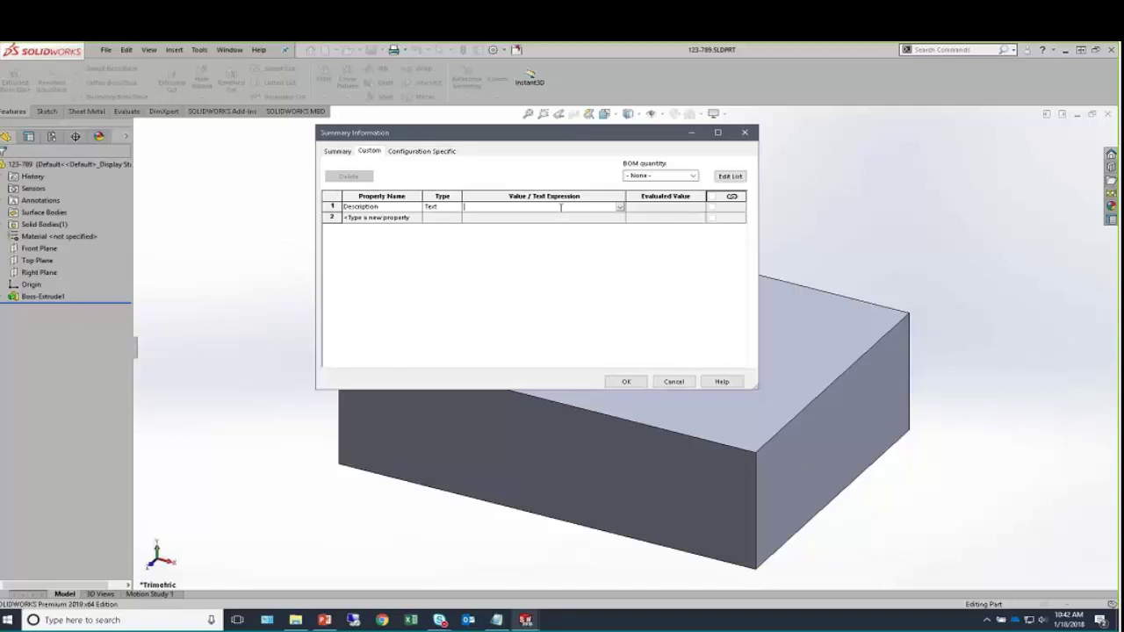
type("Test Block")
key("Return")
Add a Material custom property of type Text below the Description property.
left_click(418, 218)
left_click(417, 218)
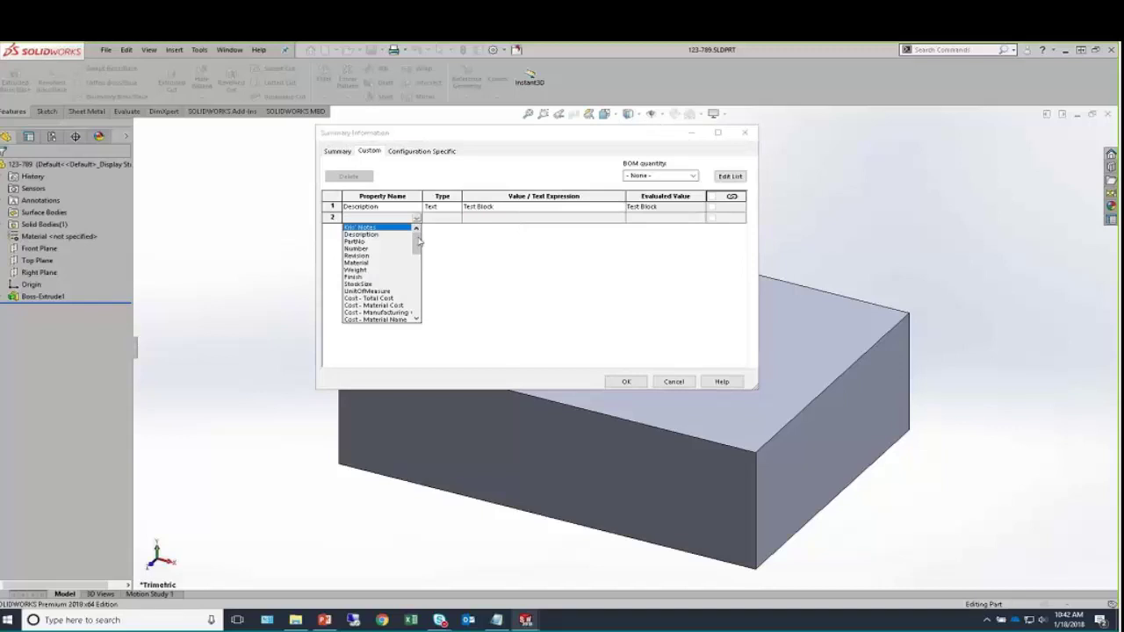
left_click(369, 264)
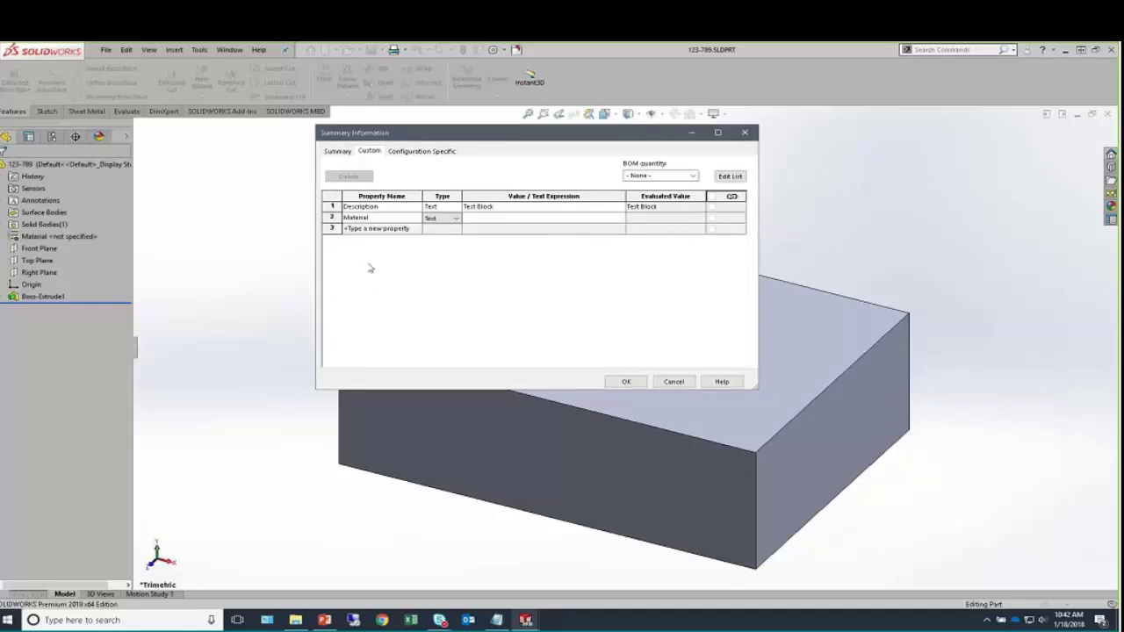
left_click(501, 219)
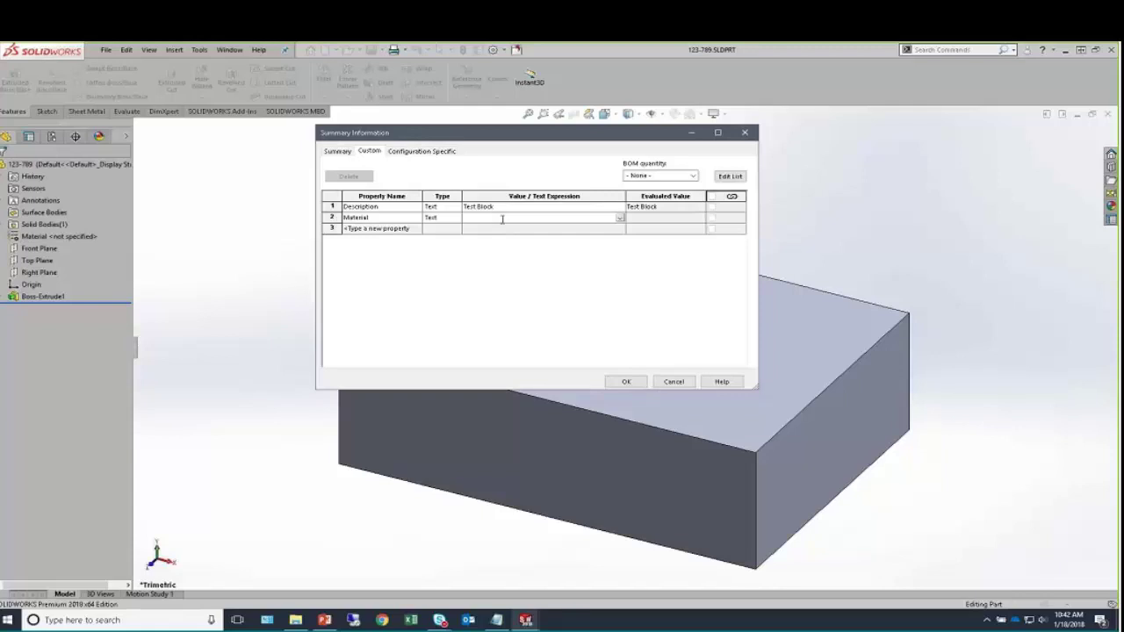
type("Al 6061")
key("BackSpace")
key("BackSpace")
key("BackSpace")
key("BackSpace")
key("BackSpace")
key("BackSpace")
key("BackSpace")
Link the Material property's value to the part's assigned material with the Material expression, and accept the file properties.
left_click(621, 219)
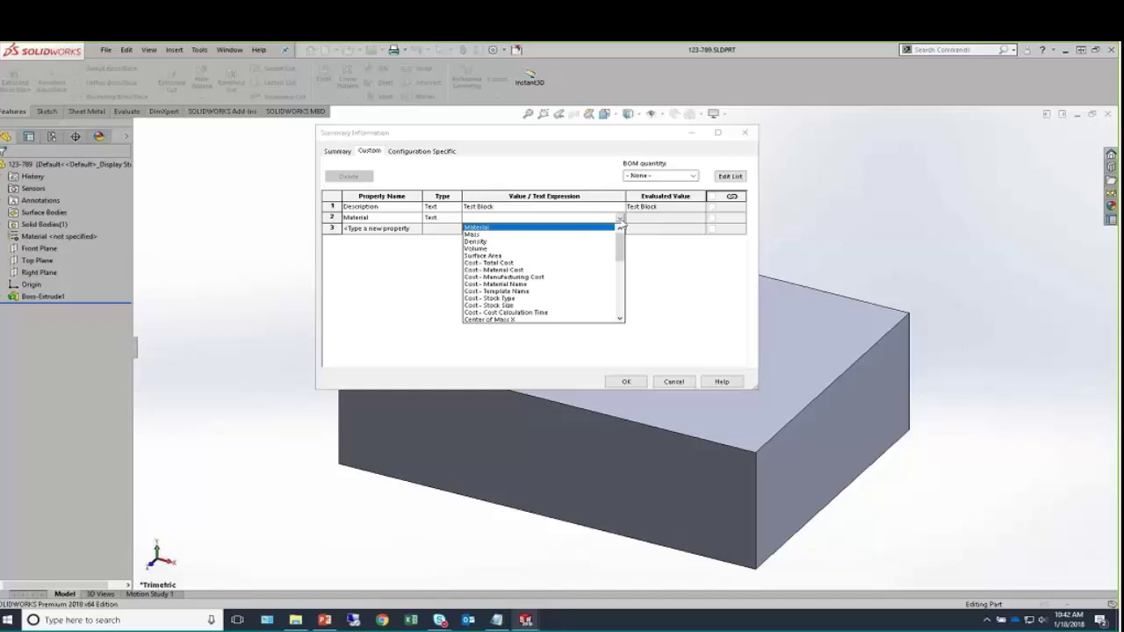
left_click(506, 230)
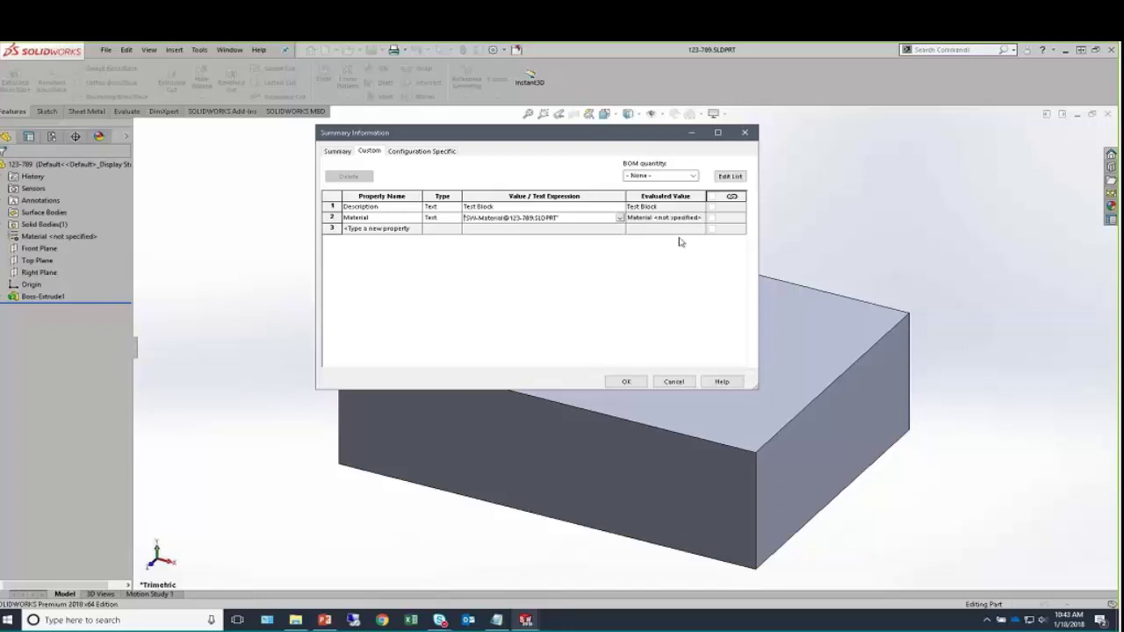
left_click(636, 382)
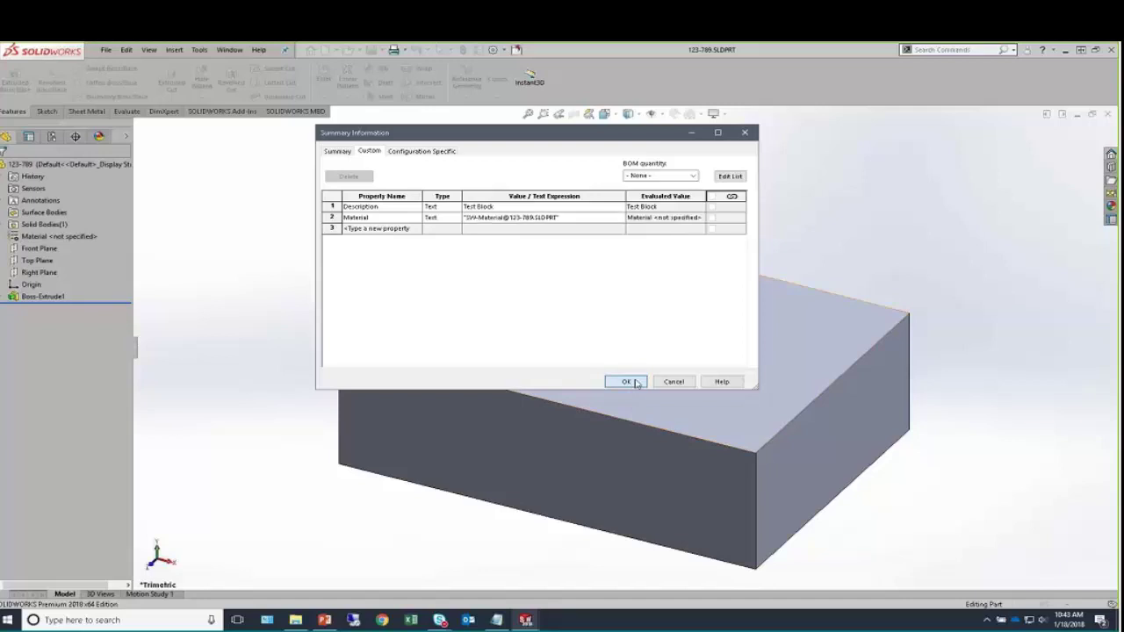
left_click(637, 383)
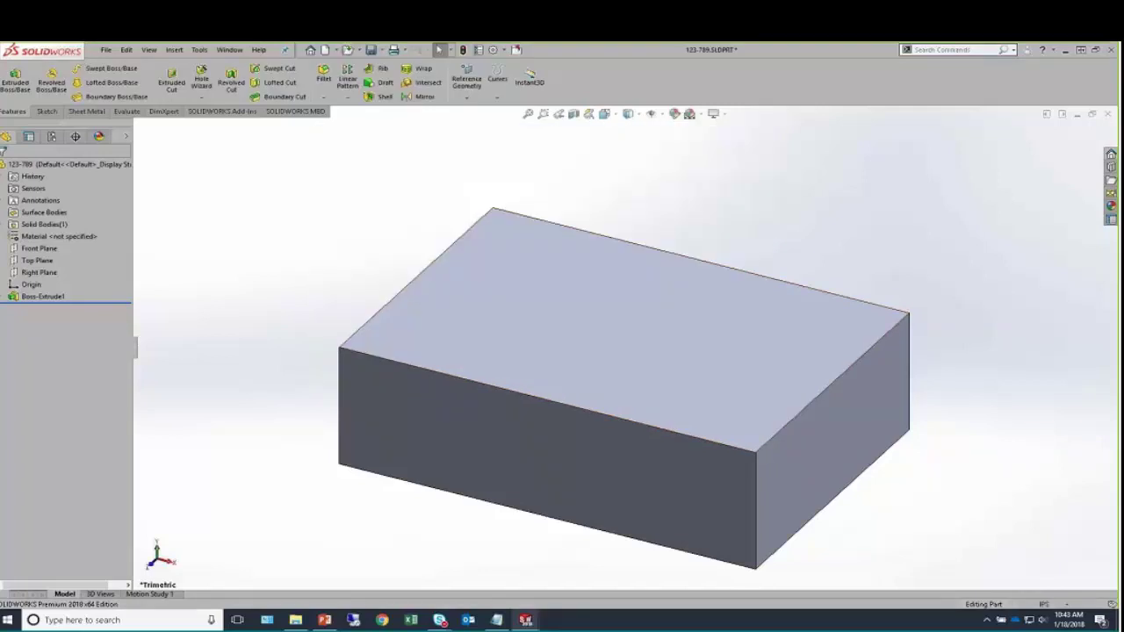
Assign the material 6061-T6 (SS) to the block and reopen its file properties to check the linked Material value.
right_click(75, 242)
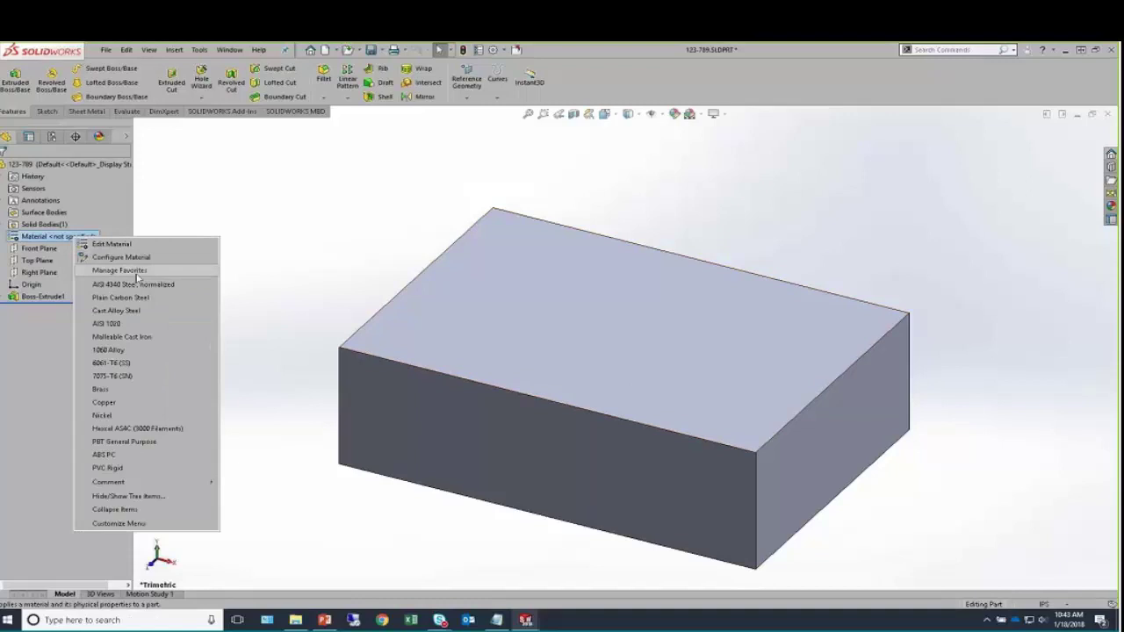
left_click(140, 364)
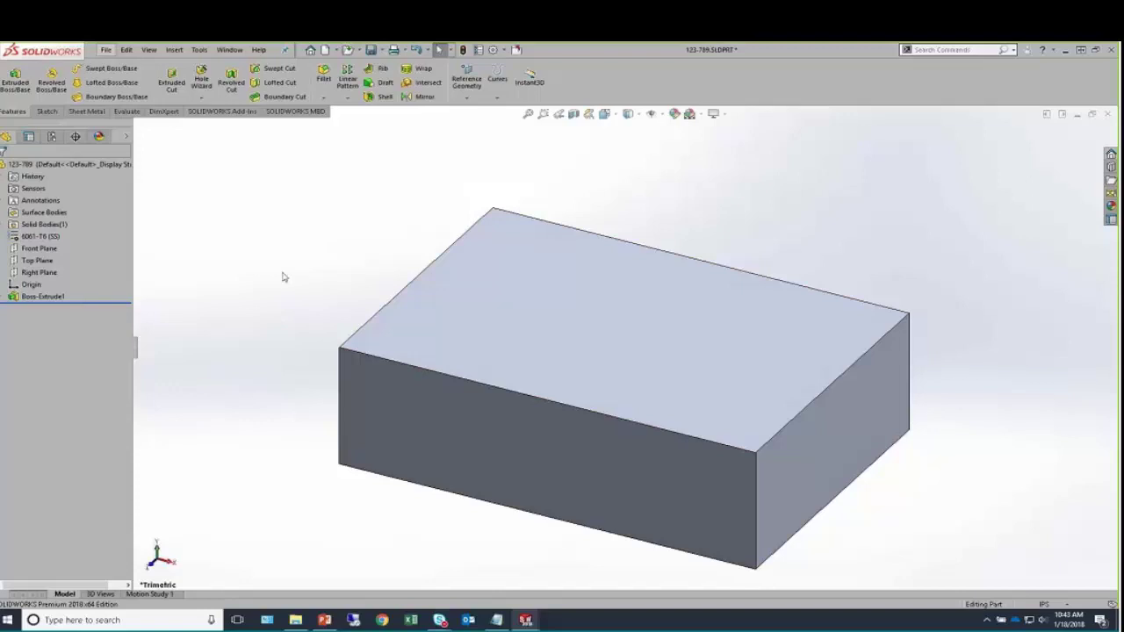
left_click(107, 51)
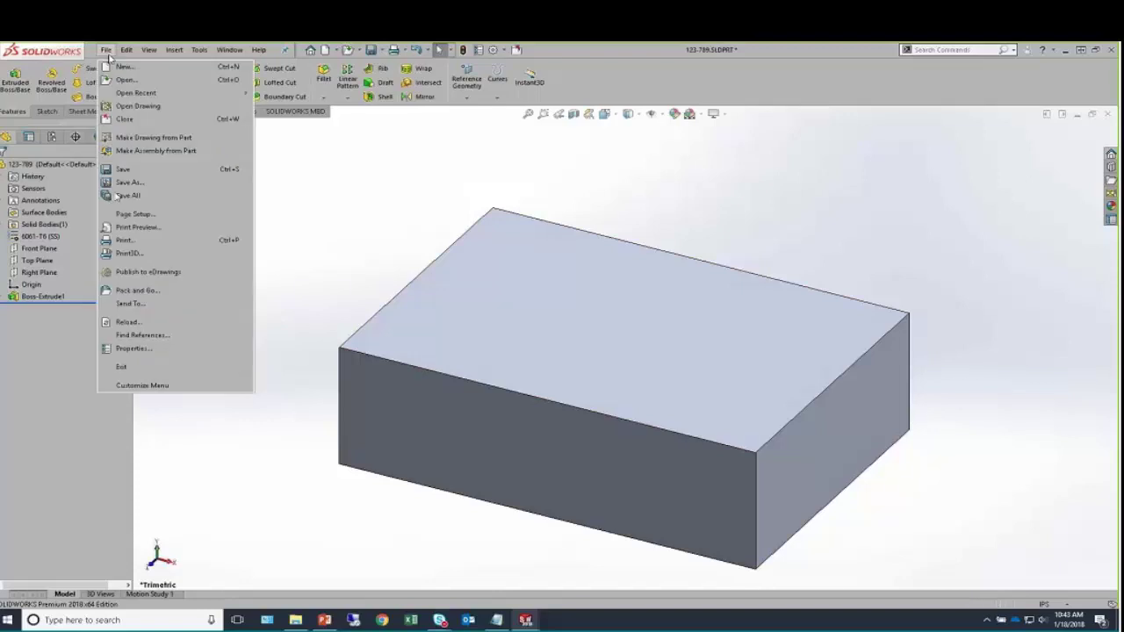
left_click(132, 350)
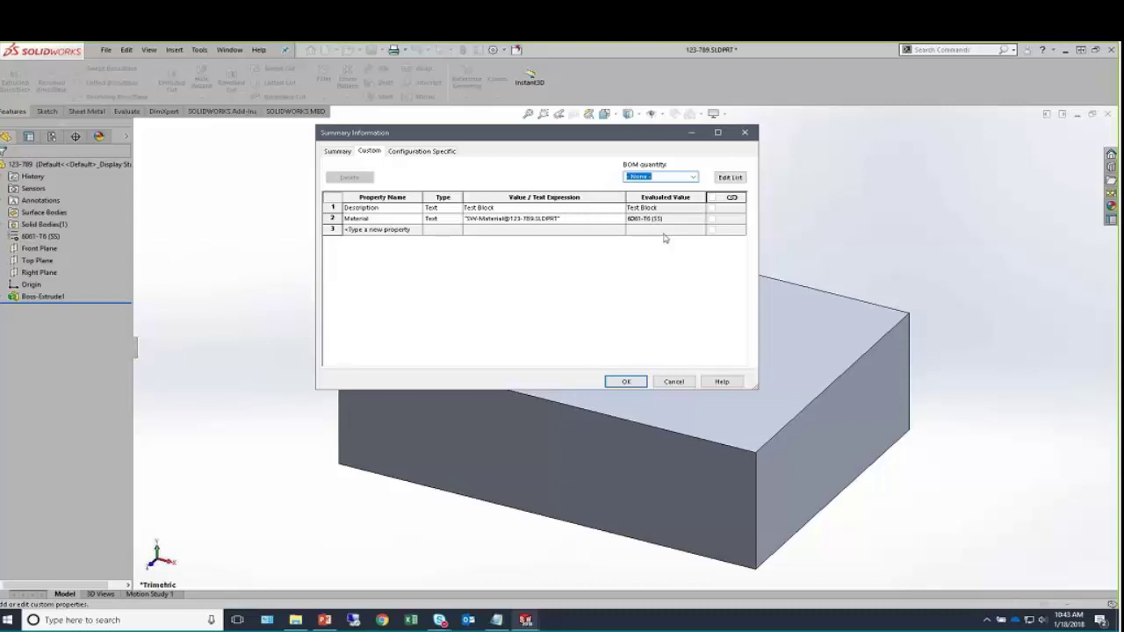
Add a custom text property named My Note with the value "This is a custom note" and accept the file properties.
left_click(406, 231)
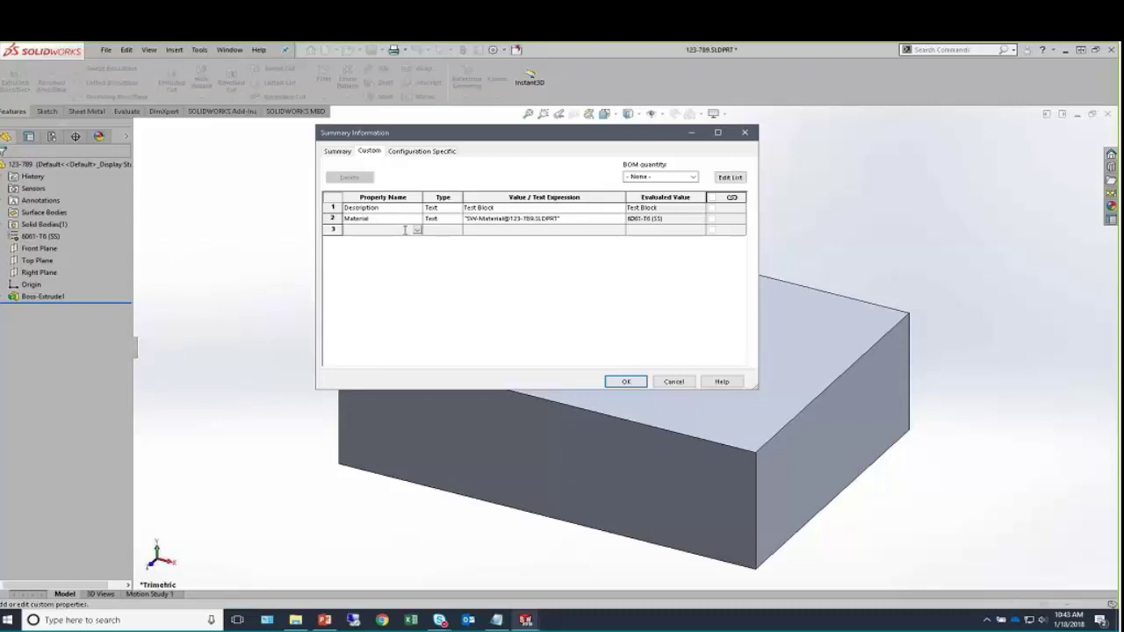
type("My Note")
left_click(490, 231)
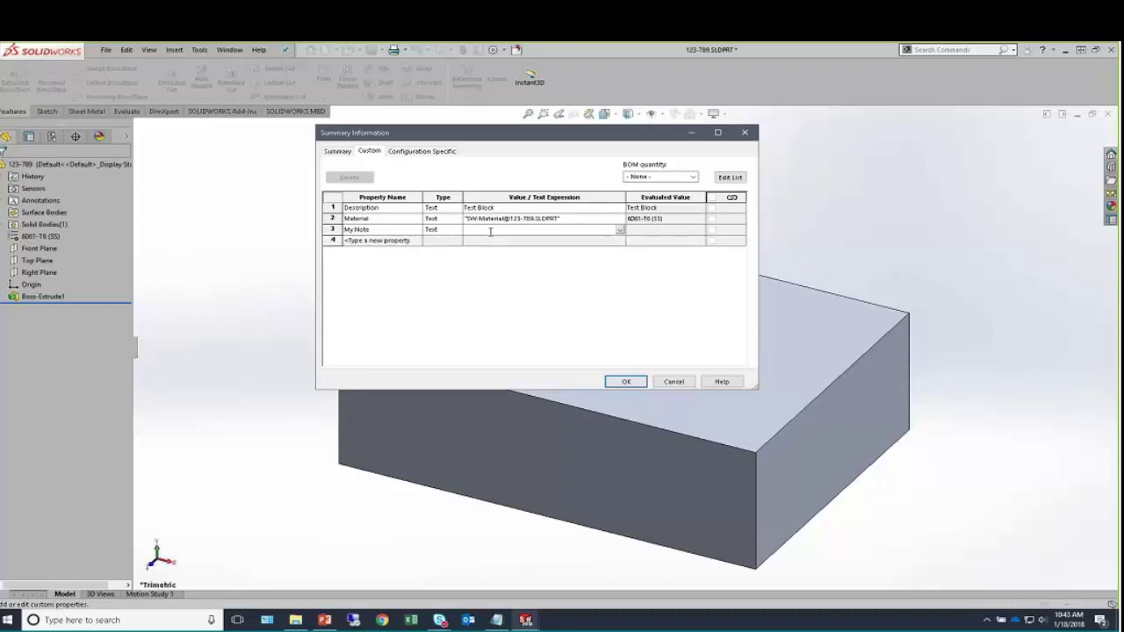
type("This is a custom note")
left_click(626, 381)
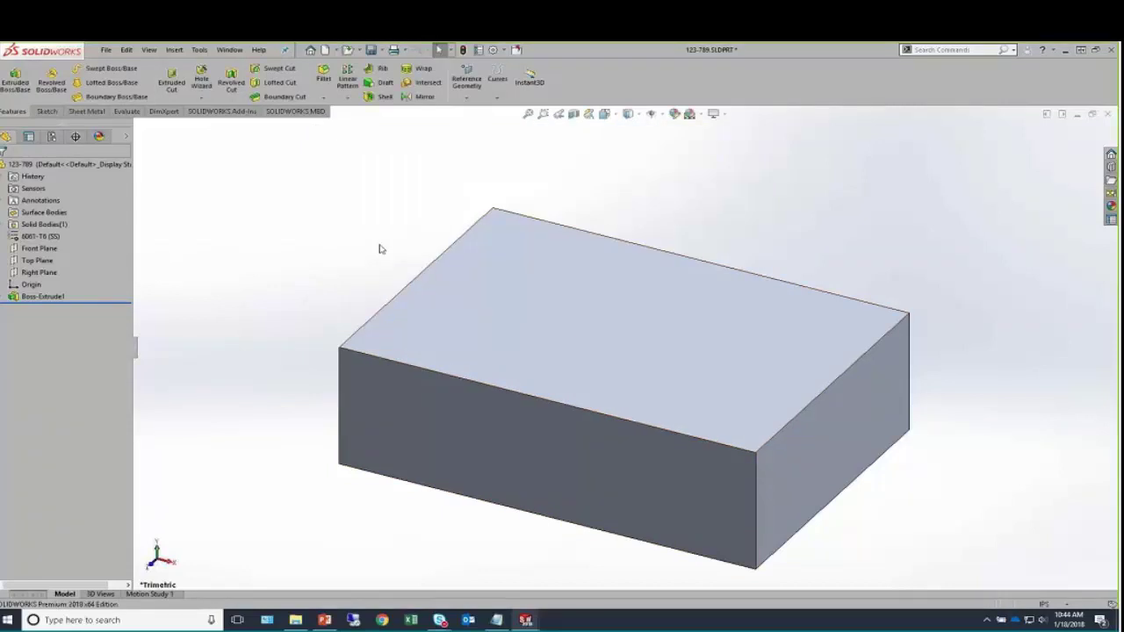
Tile the part and drawing windows vertically, insert the part's standard views on the sheet, and maximize the drawing.
left_click(229, 49)
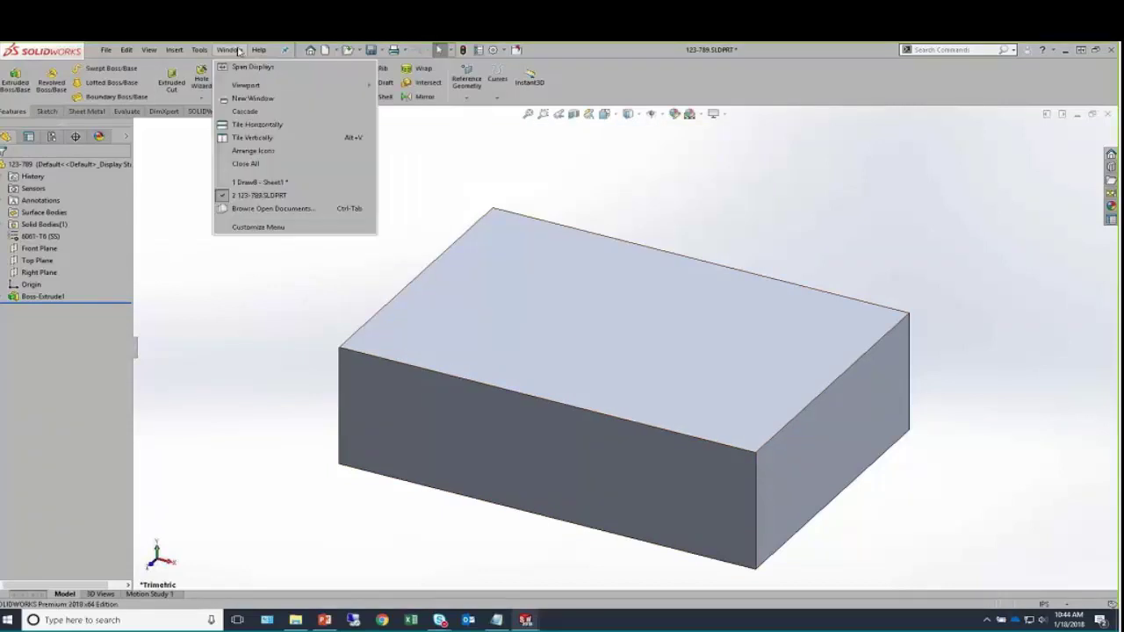
left_click(291, 141)
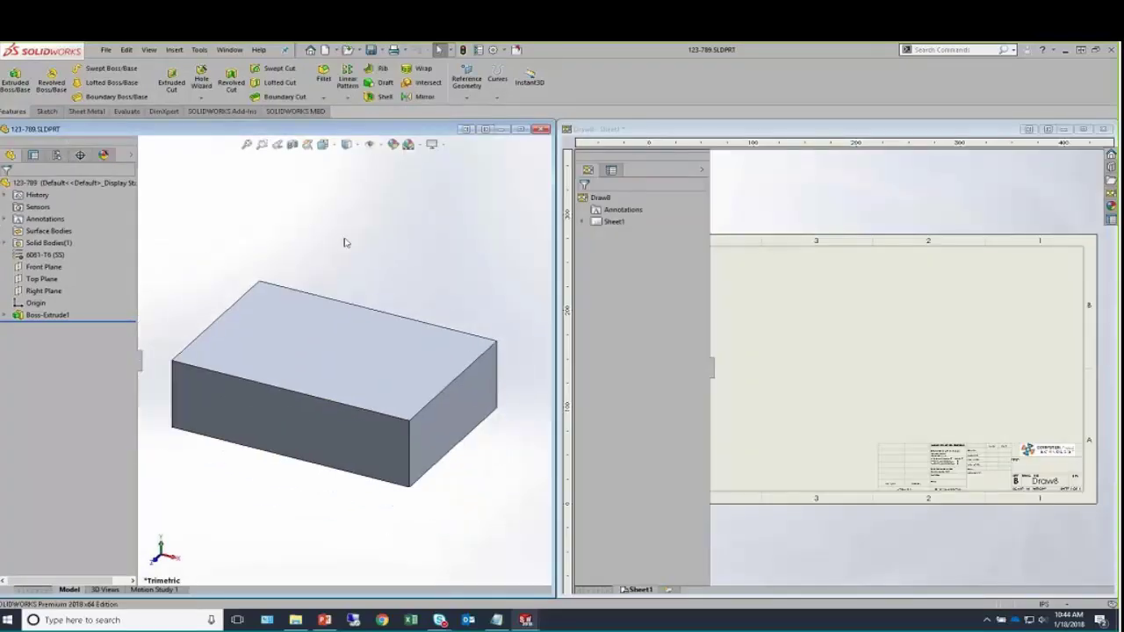
left_click_drag(43, 183, 784, 306)
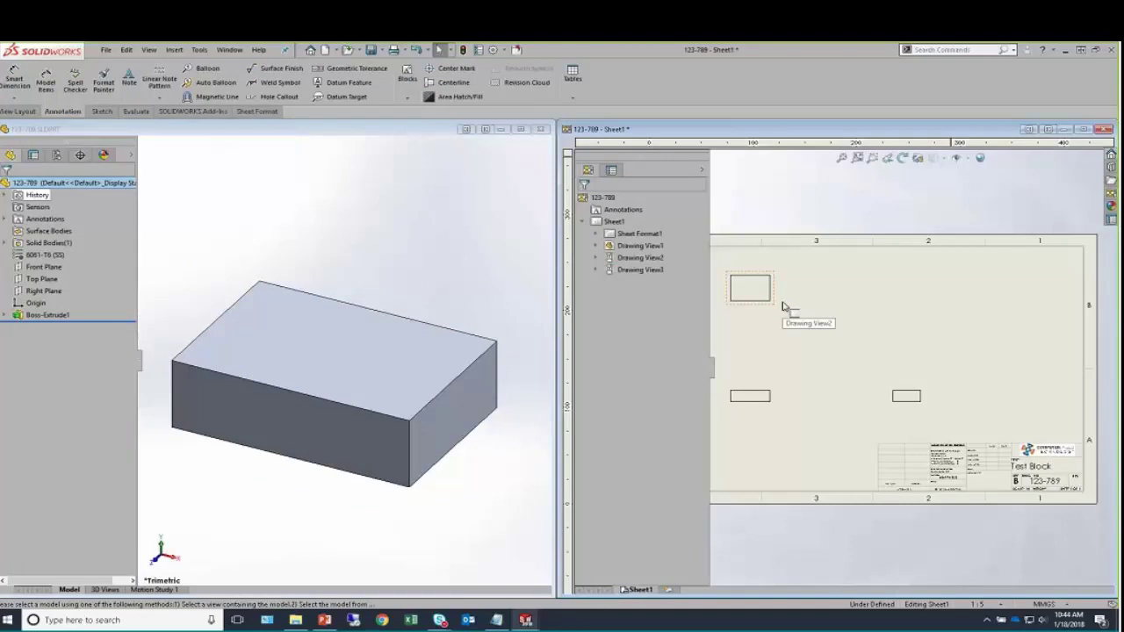
left_click(1083, 130)
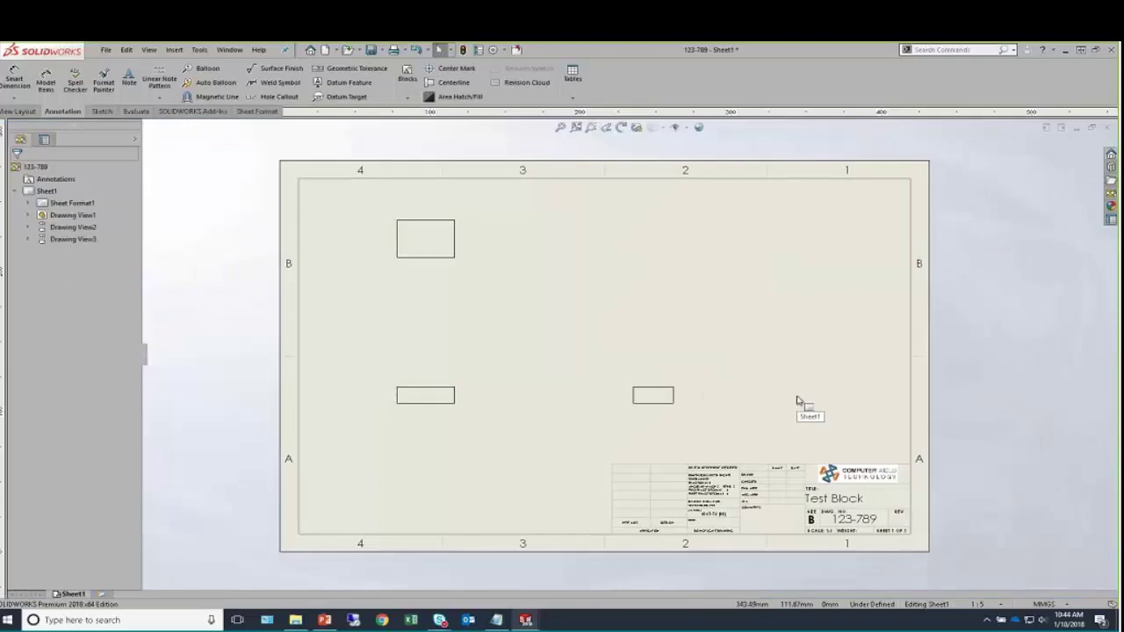
scroll(797, 401, "down", 8)
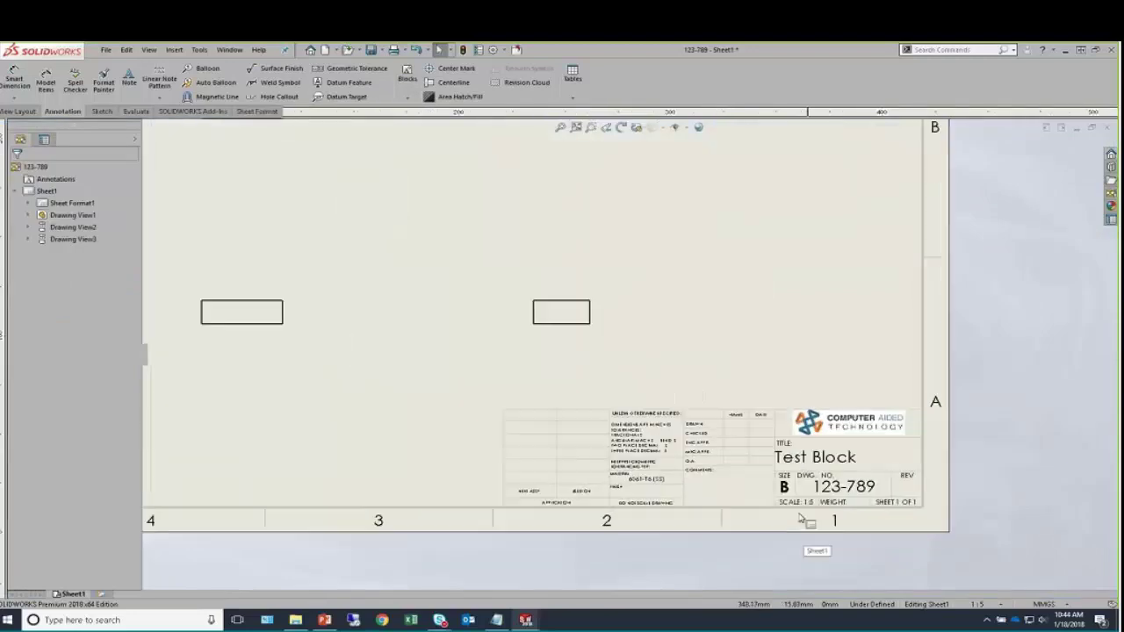
middle_click_drag(762, 478, 773, 431)
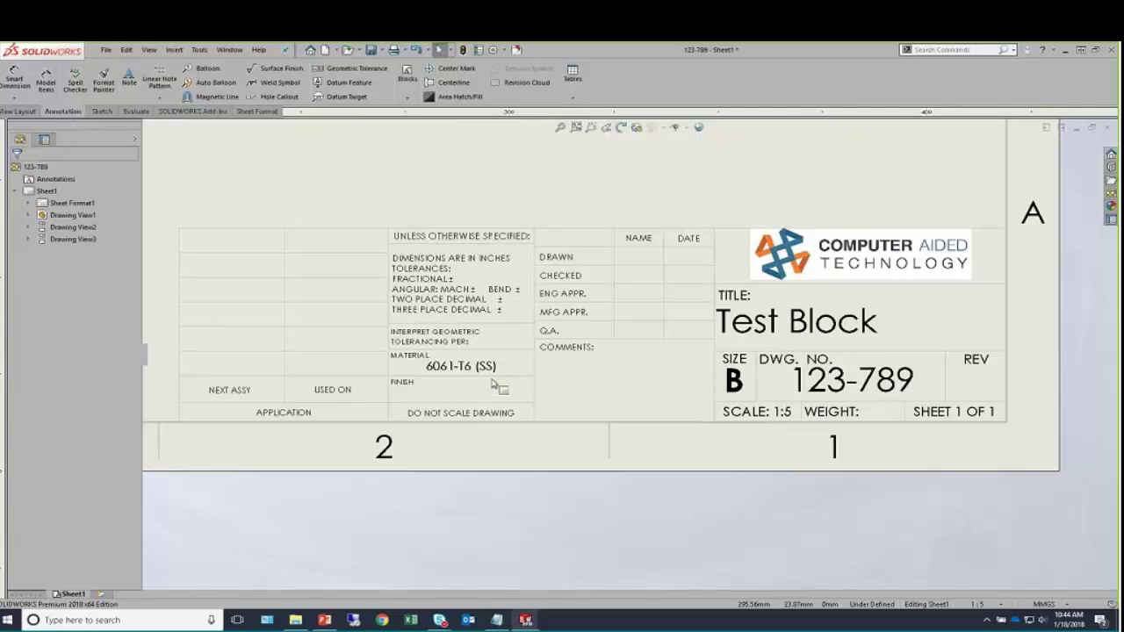
Switch to editing the sheet format and place a new note under COMMENTS in the title block.
right_click(552, 168)
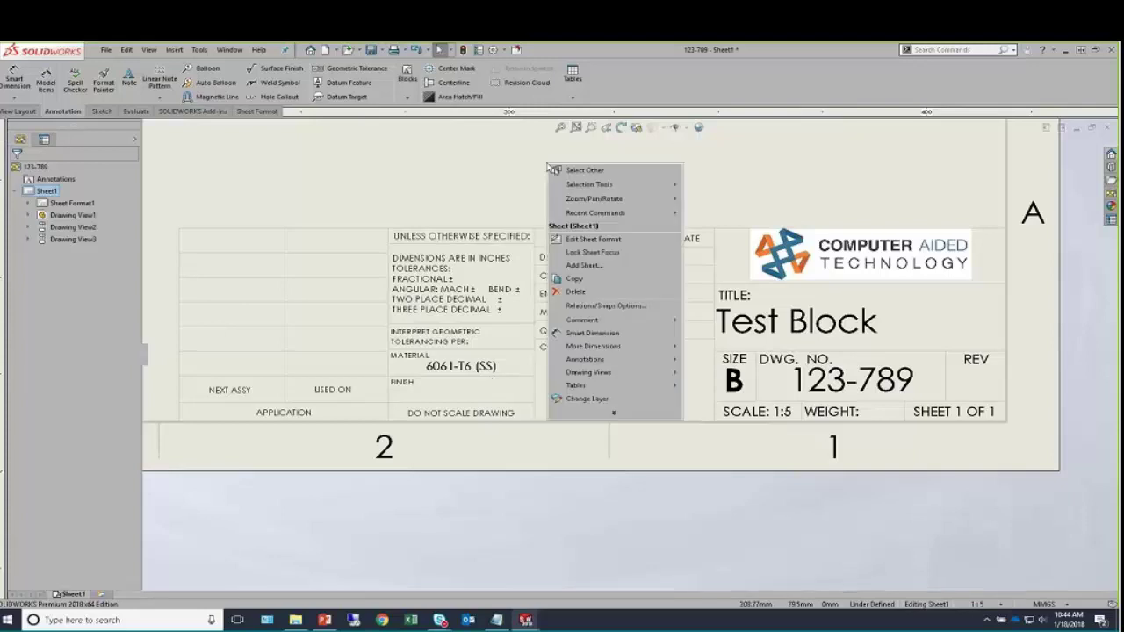
left_click(623, 244)
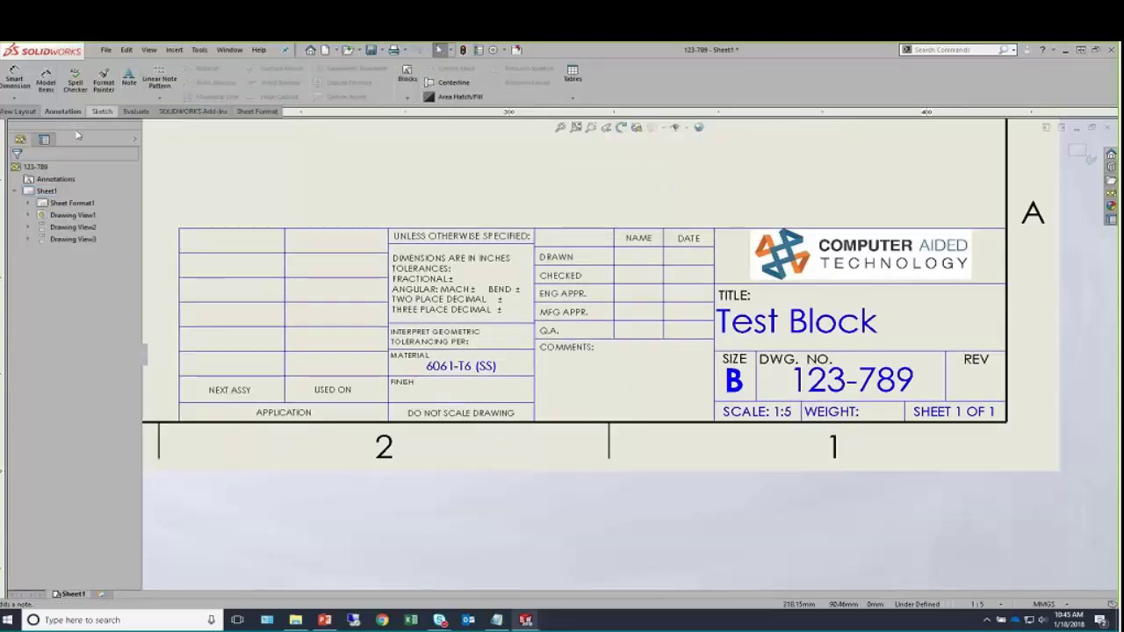
left_click(130, 80)
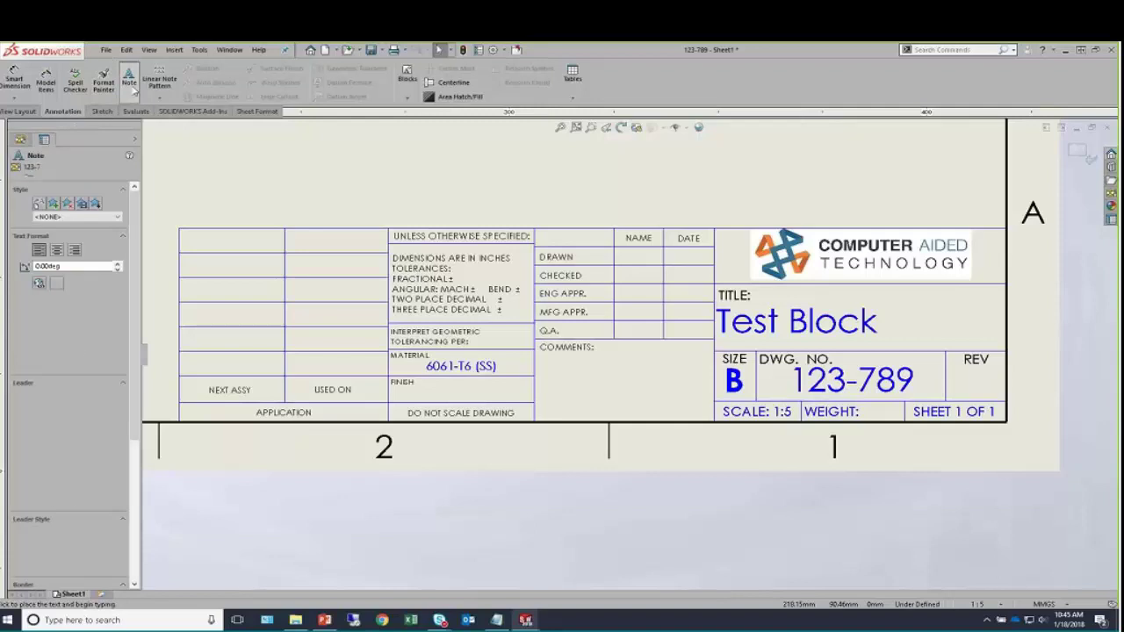
scroll(566, 361, "down", 4)
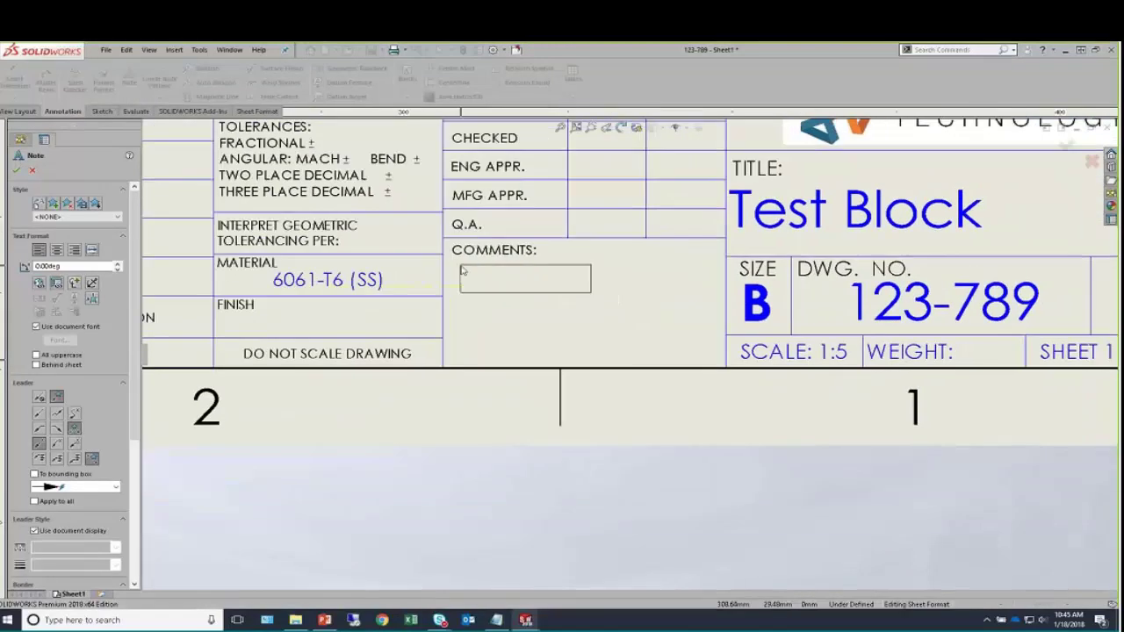
left_click(461, 269)
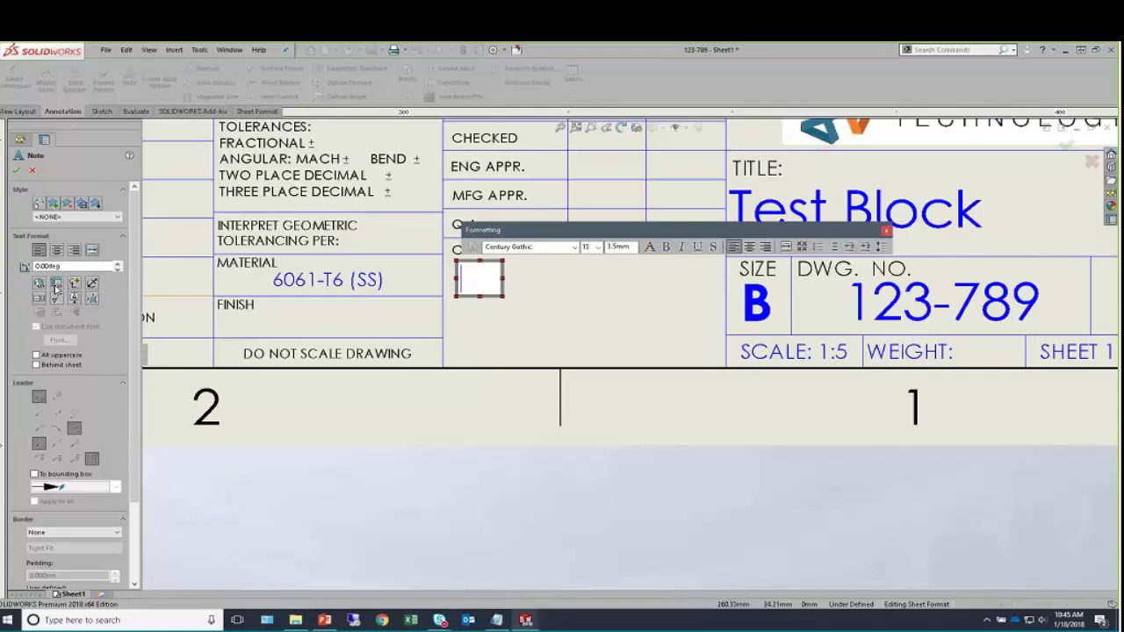
Link the note to the My Note property of the model in the drawing view specified in Sheet Properties.
left_click(56, 284)
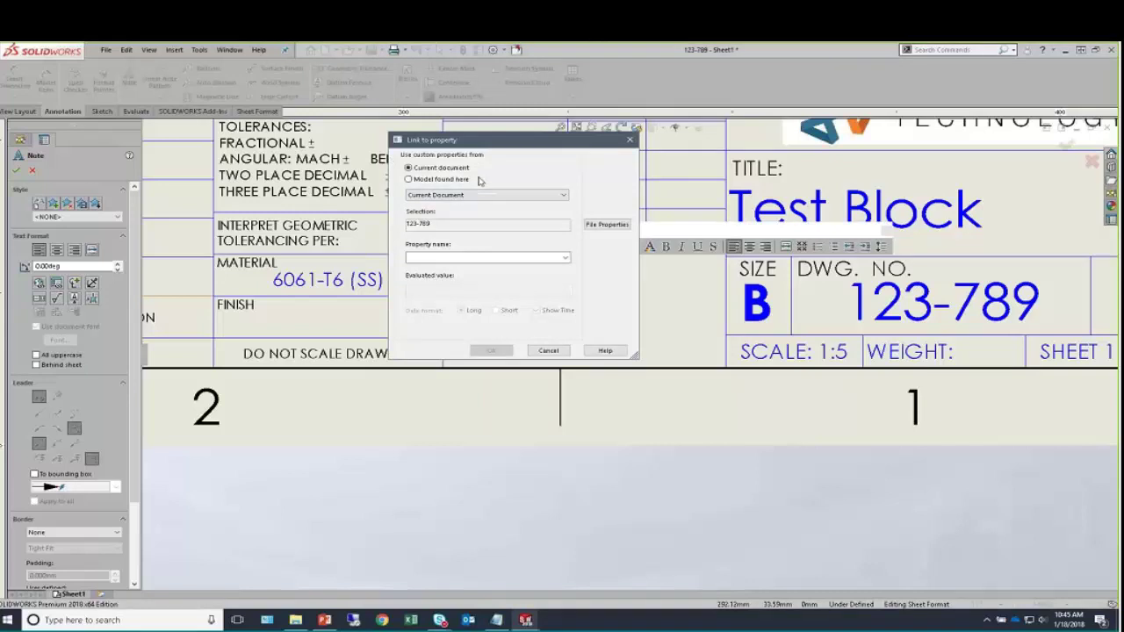
left_click(416, 180)
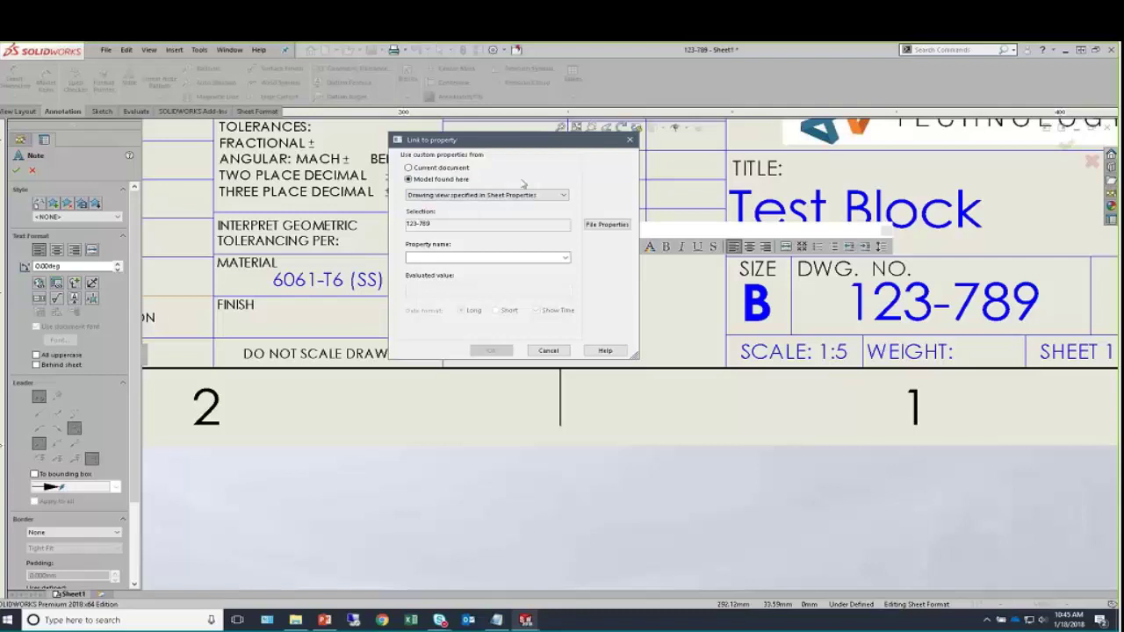
left_click(560, 196)
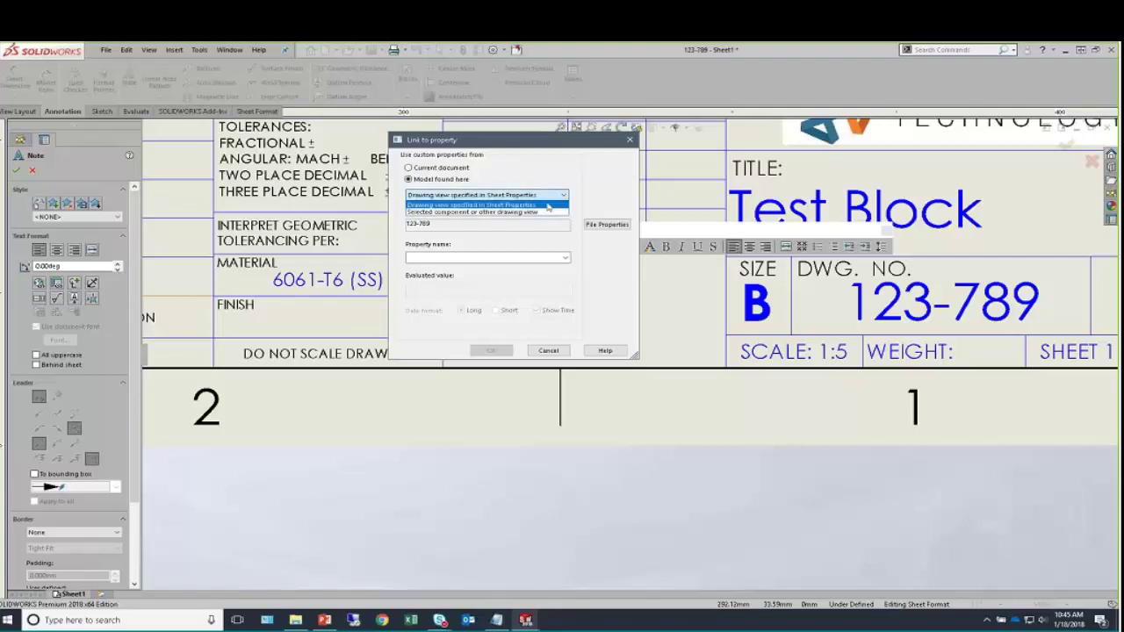
left_click(544, 212)
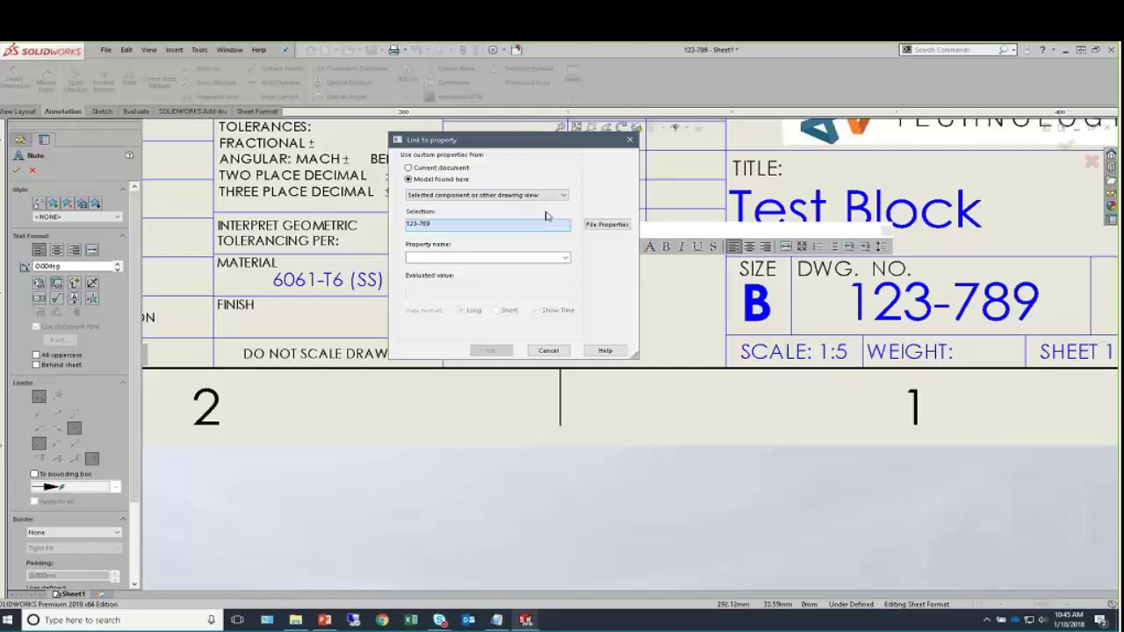
left_click(546, 197)
left_click(536, 211)
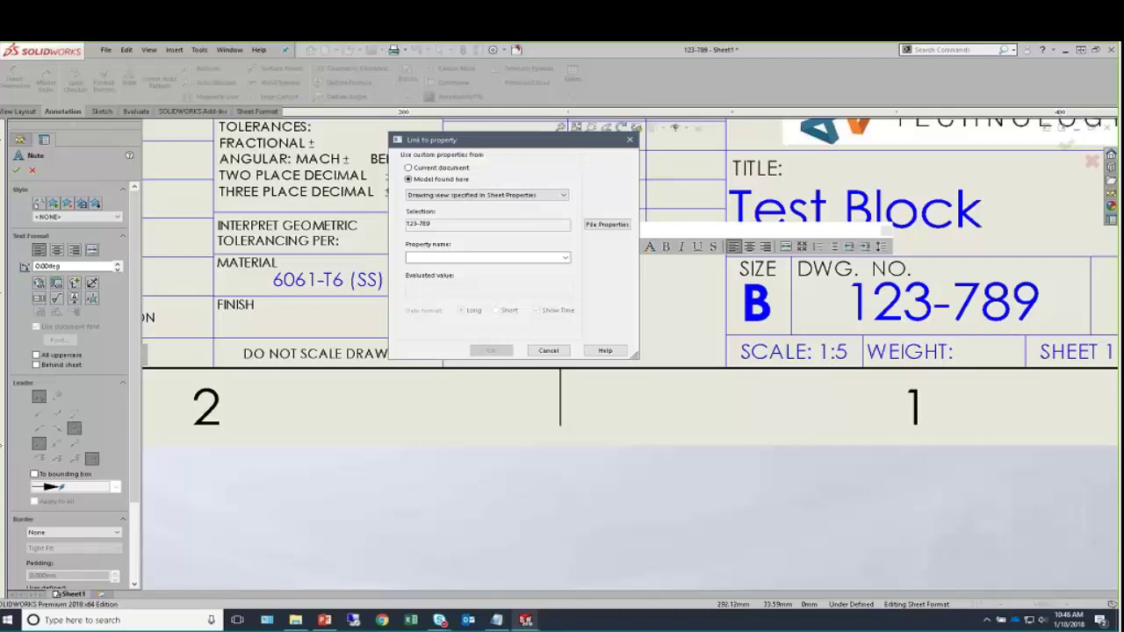
left_click(566, 257)
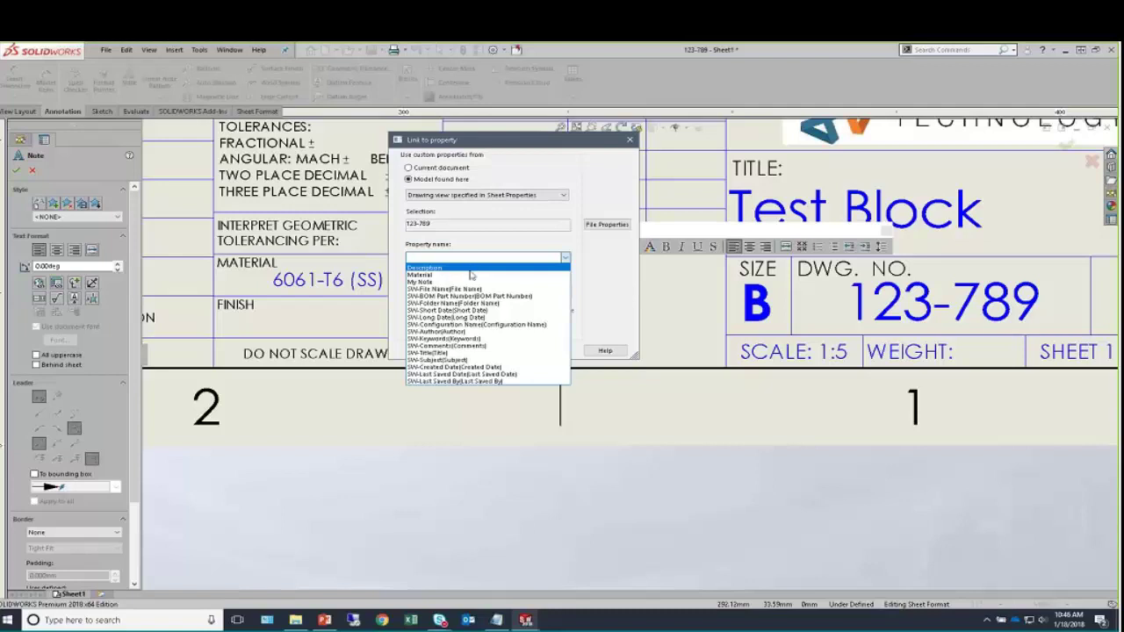
left_click(457, 282)
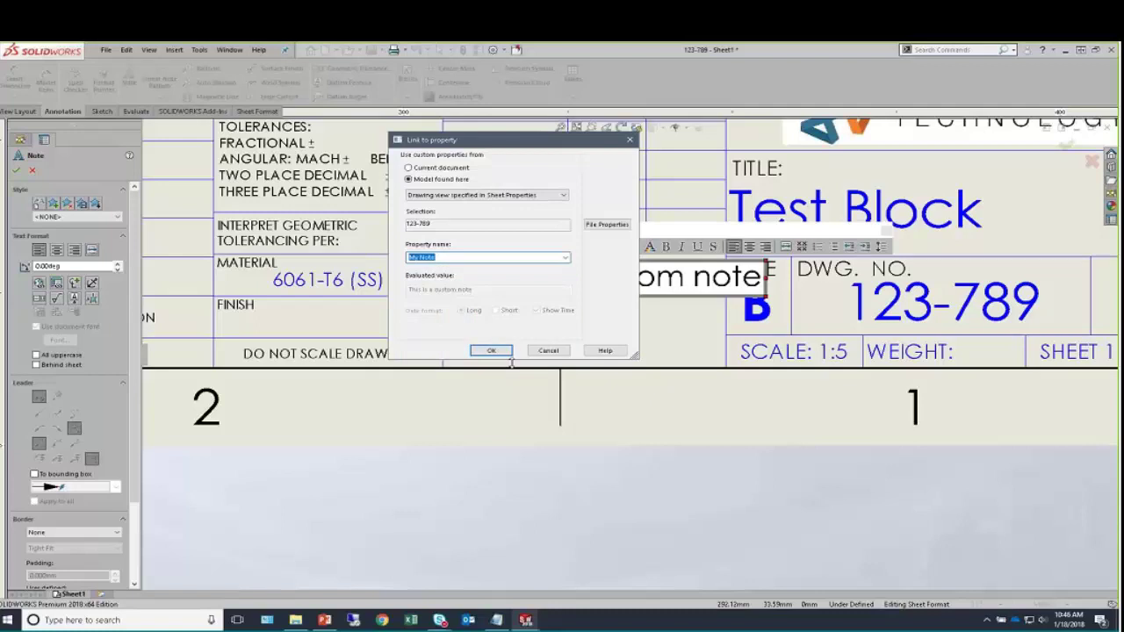
left_click(492, 351)
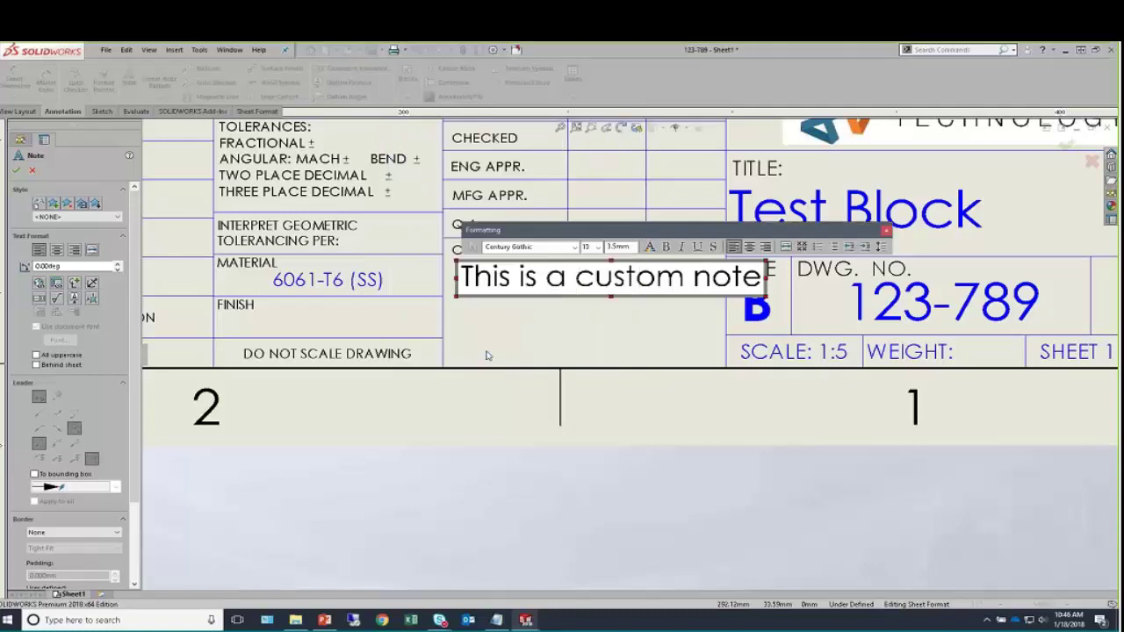
left_click(538, 354)
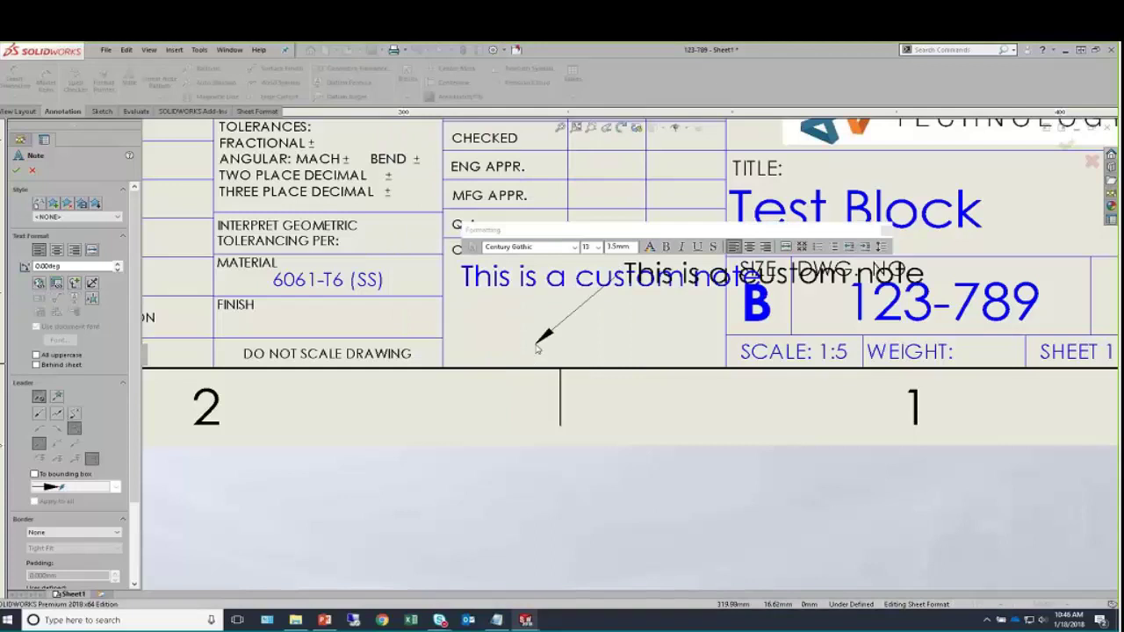
key("Escape")
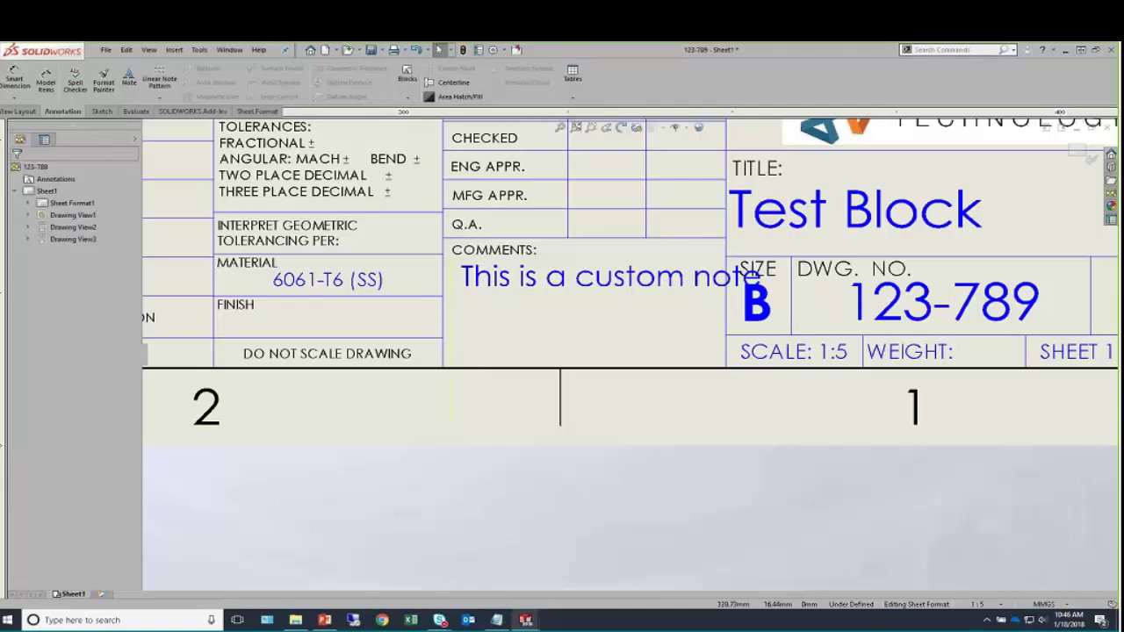
Delete the linked note under COMMENTS and try a replacement note with a text box spanning the cell's width.
left_click(557, 291)
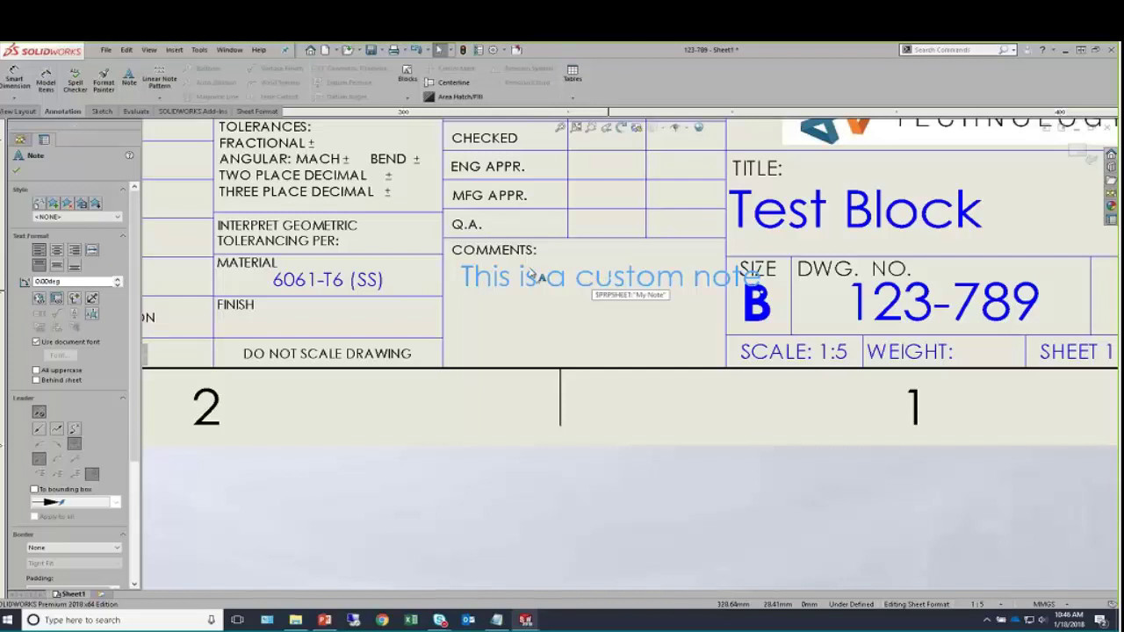
key("Delete")
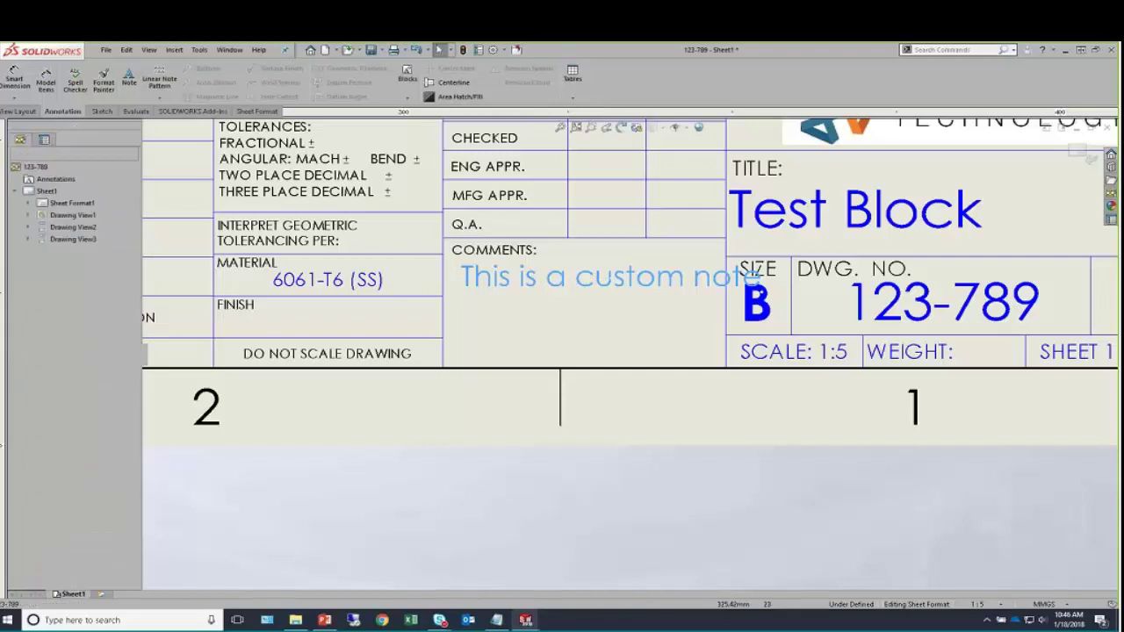
left_click(129, 76)
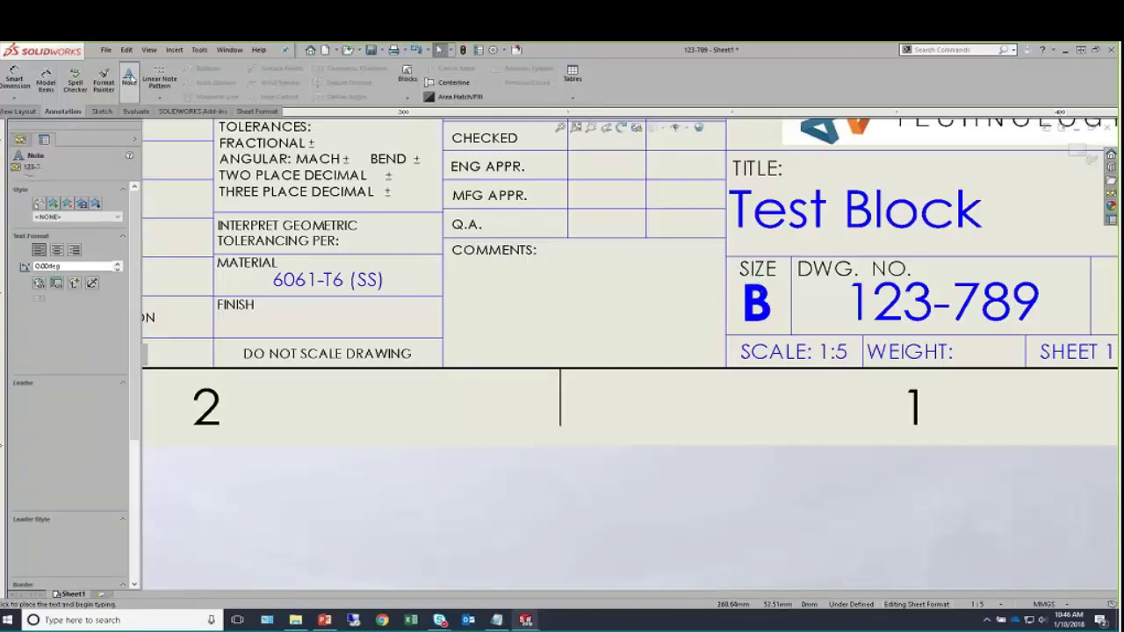
left_click(463, 273)
left_click_drag(463, 273, 726, 367)
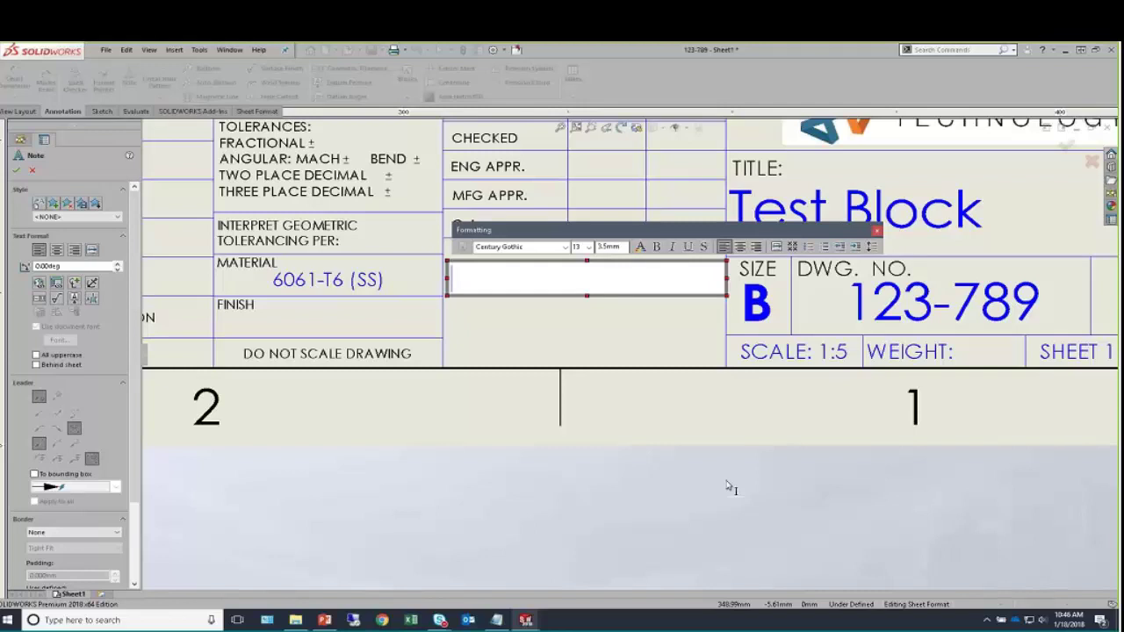
key("Escape")
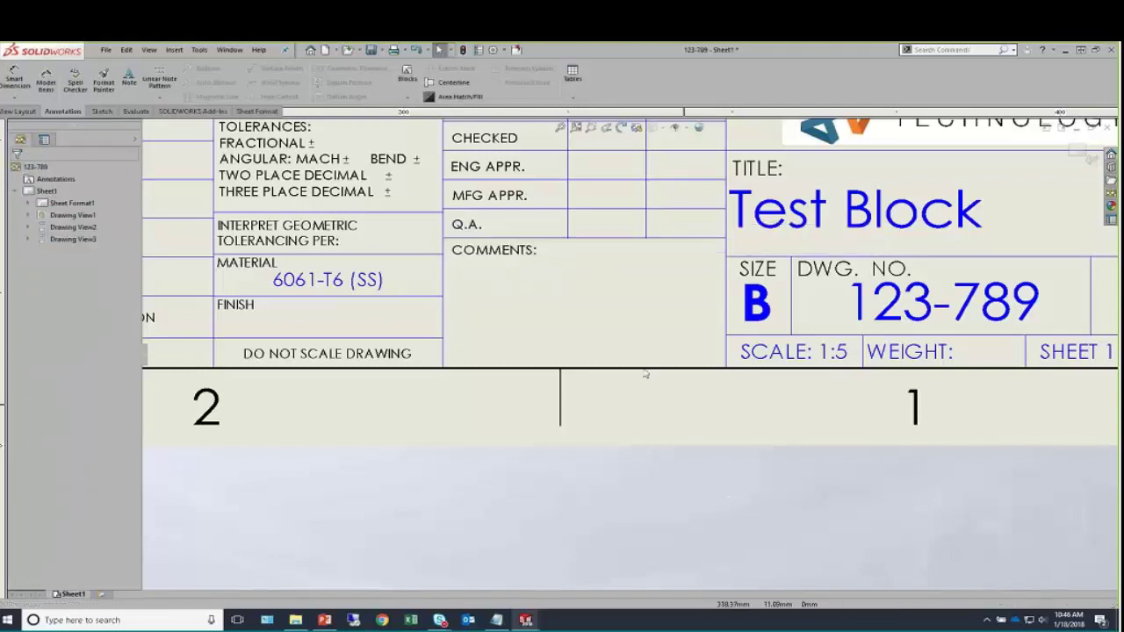
Place a new note under COMMENTS and enlarge its text box to fill the rest of the cell.
key("Return")
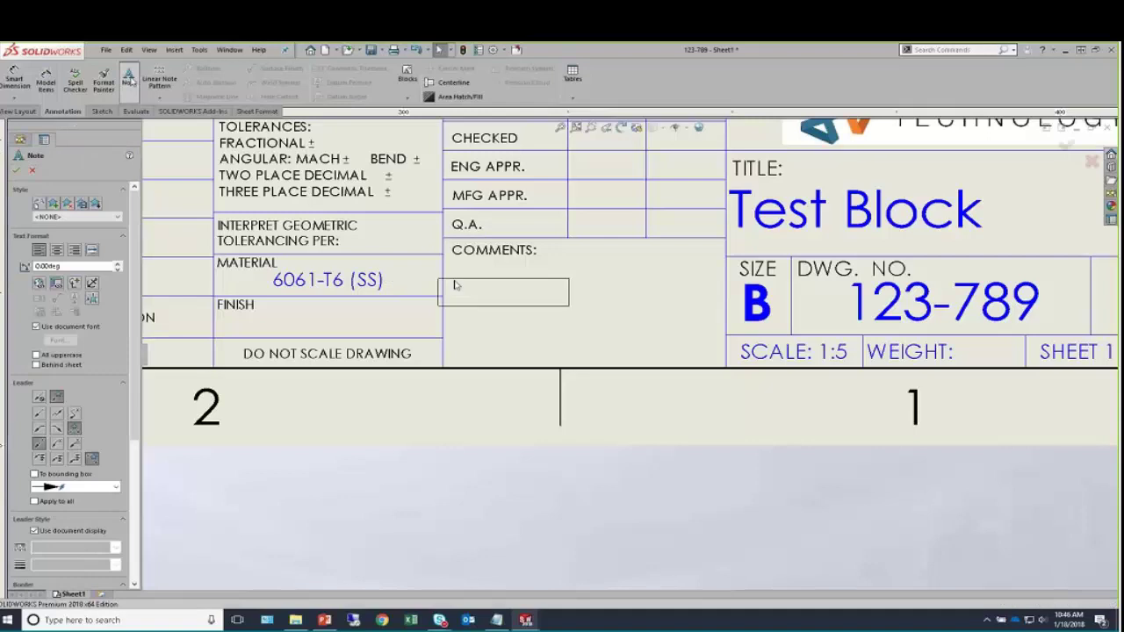
left_click(454, 268)
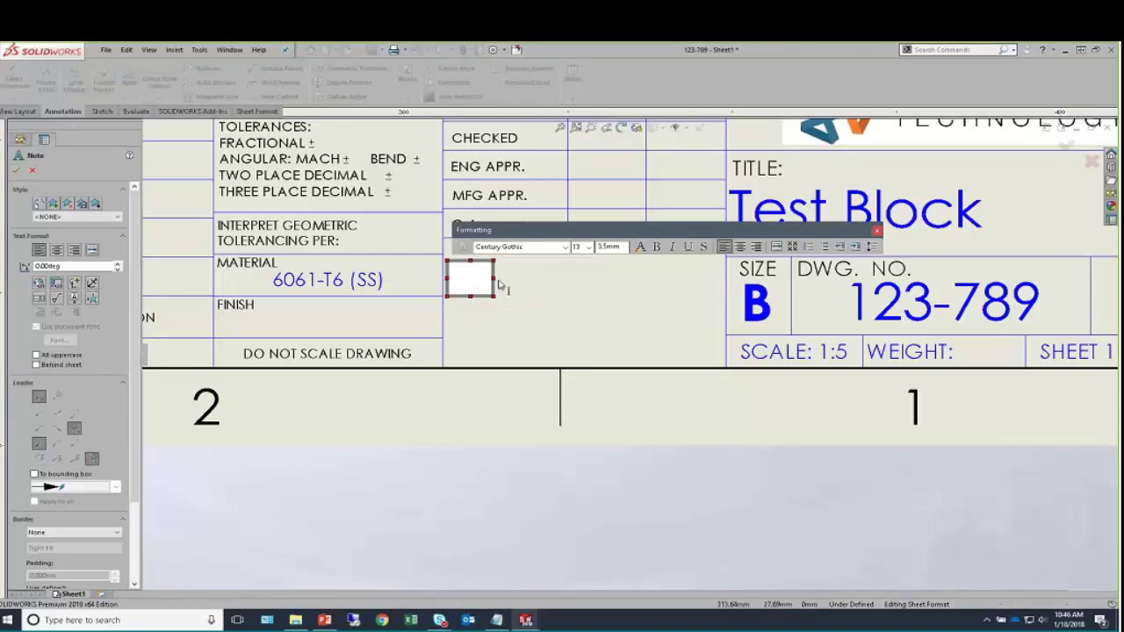
left_click_drag(628, 276, 722, 362)
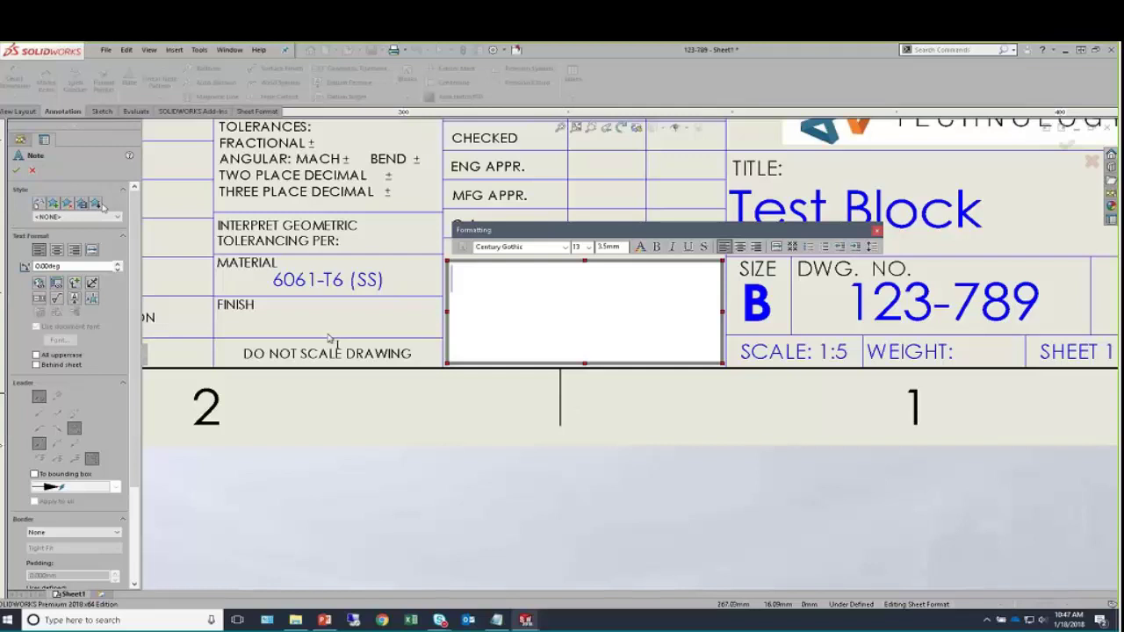
Link the COMMENTS note to the My Note property of the model in the drawing view specified in Sheet Properties, then finish placing notes.
left_click(56, 283)
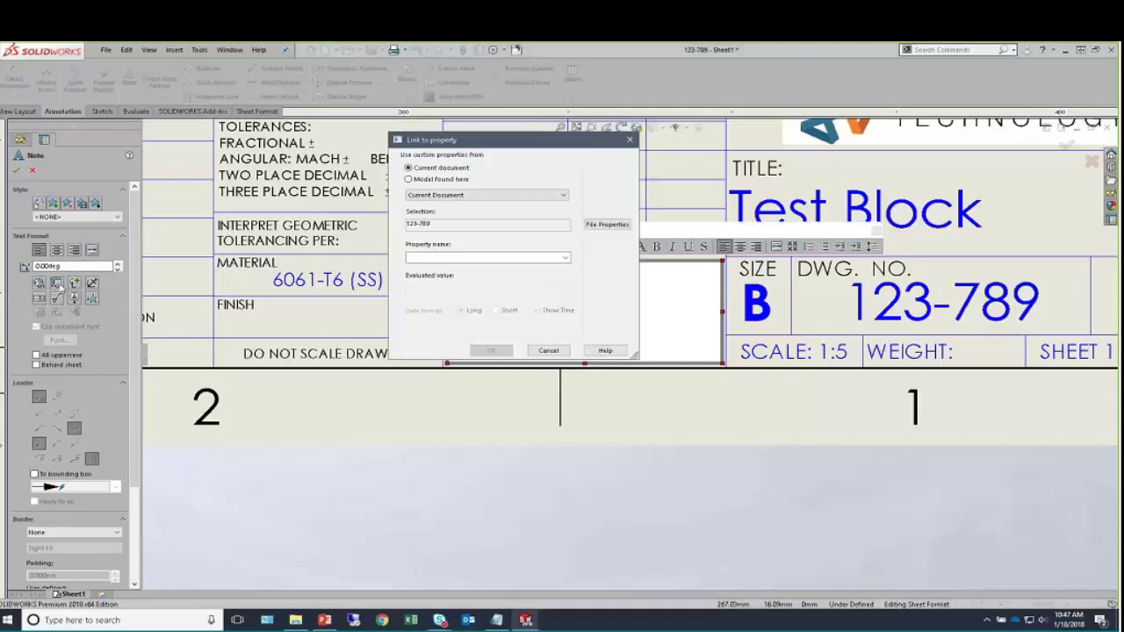
left_click(409, 179)
left_click(565, 258)
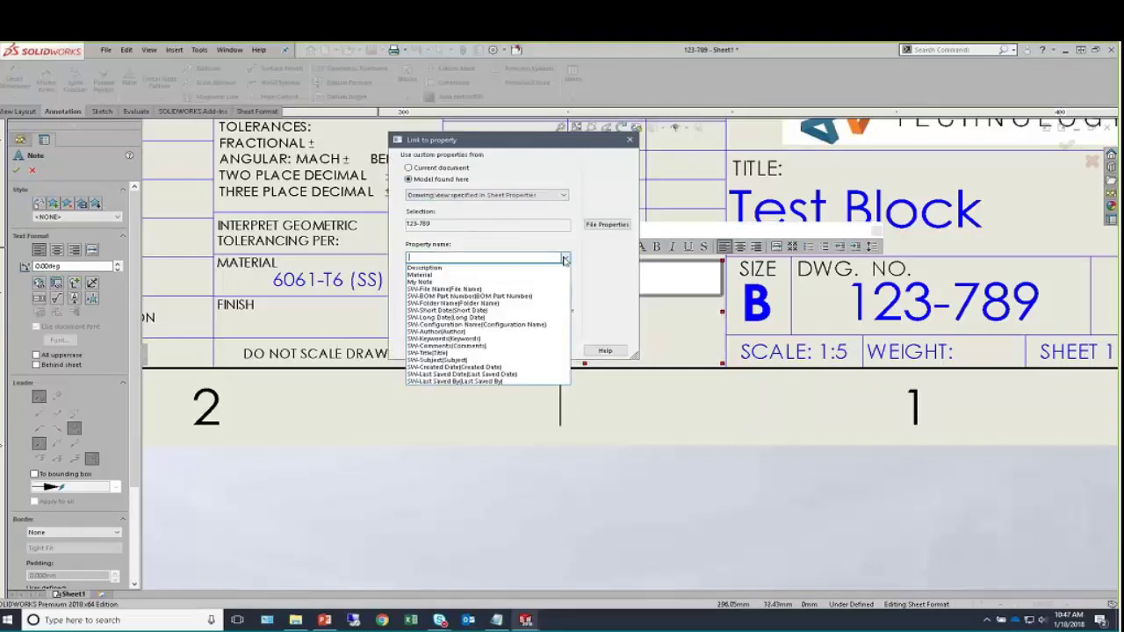
left_click(419, 282)
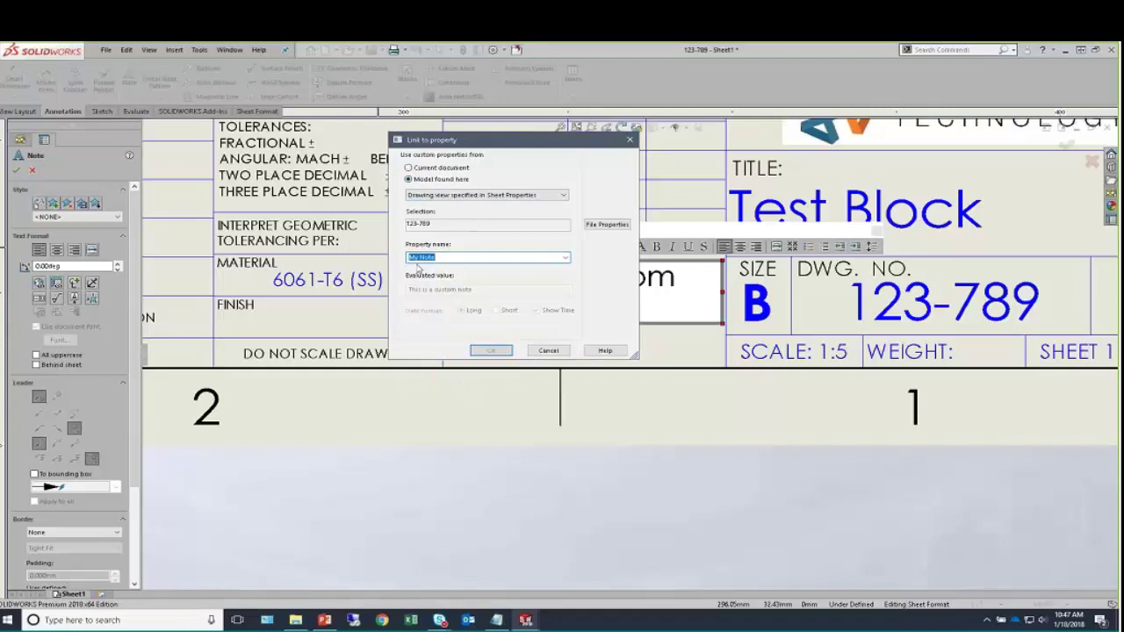
left_click(491, 350)
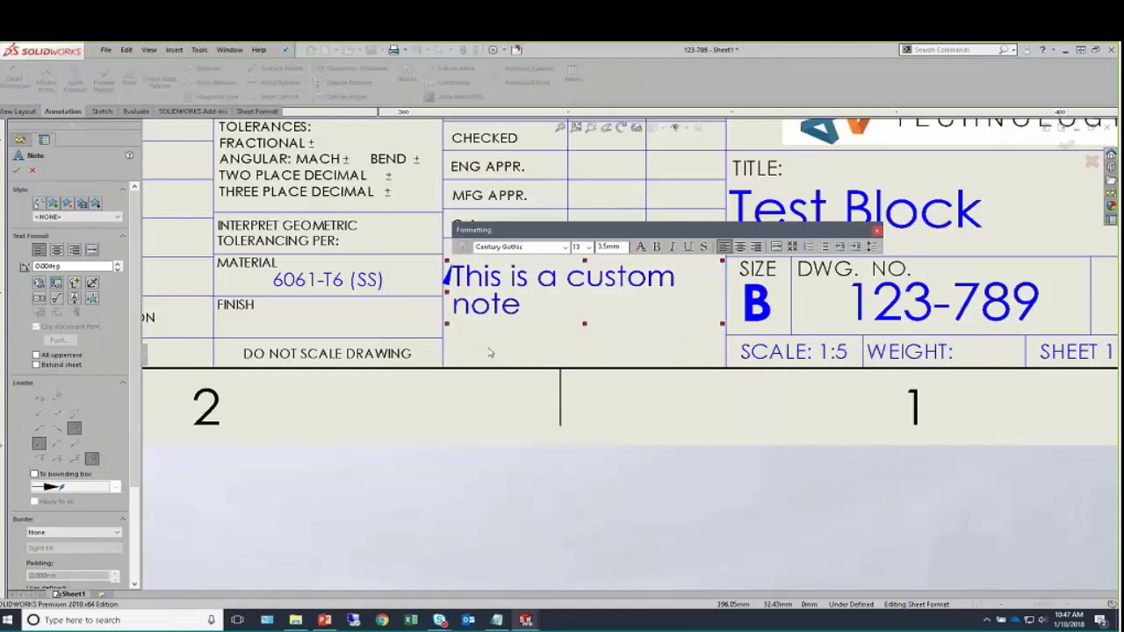
left_click(682, 439)
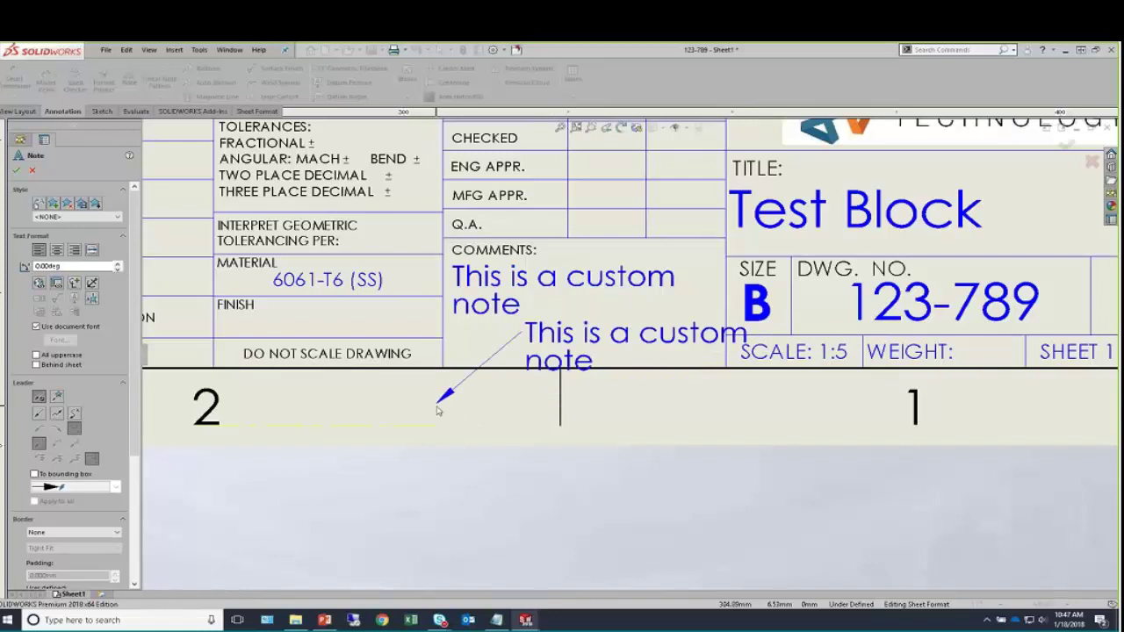
key("Escape")
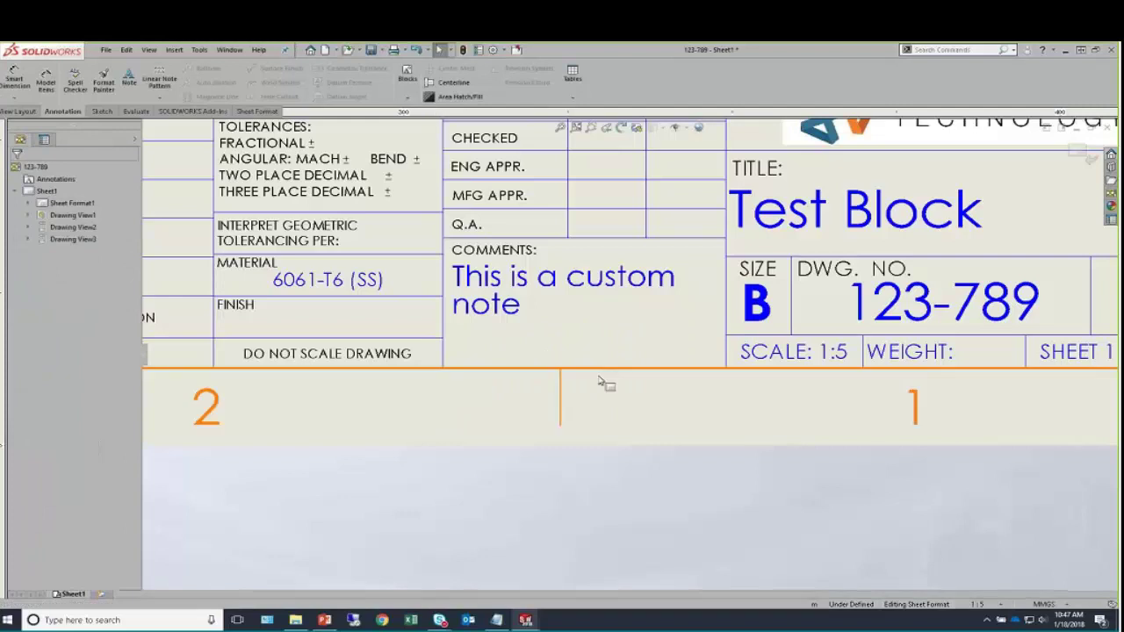
Place a new note in zone A4 near the sheet's lower left corner and format it as a bulleted list.
scroll(602, 383, "up", 3)
scroll(565, 289, "up", 3)
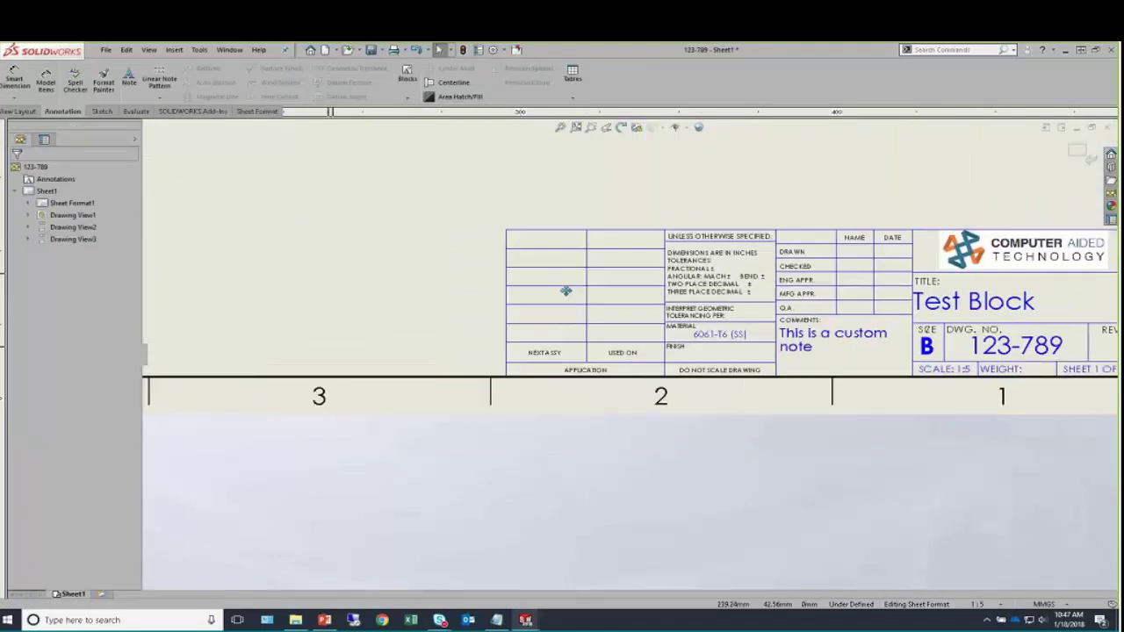
scroll(409, 307, "up", 2)
middle_click_drag(410, 307, 597, 301)
scroll(396, 321, "down", 2)
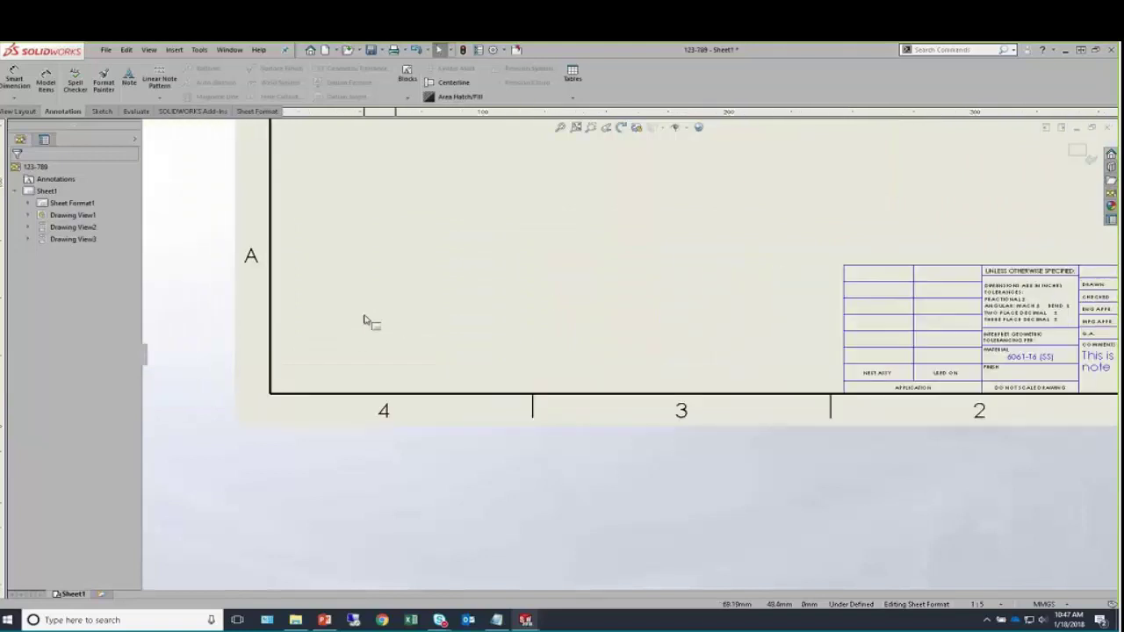
left_click(129, 77)
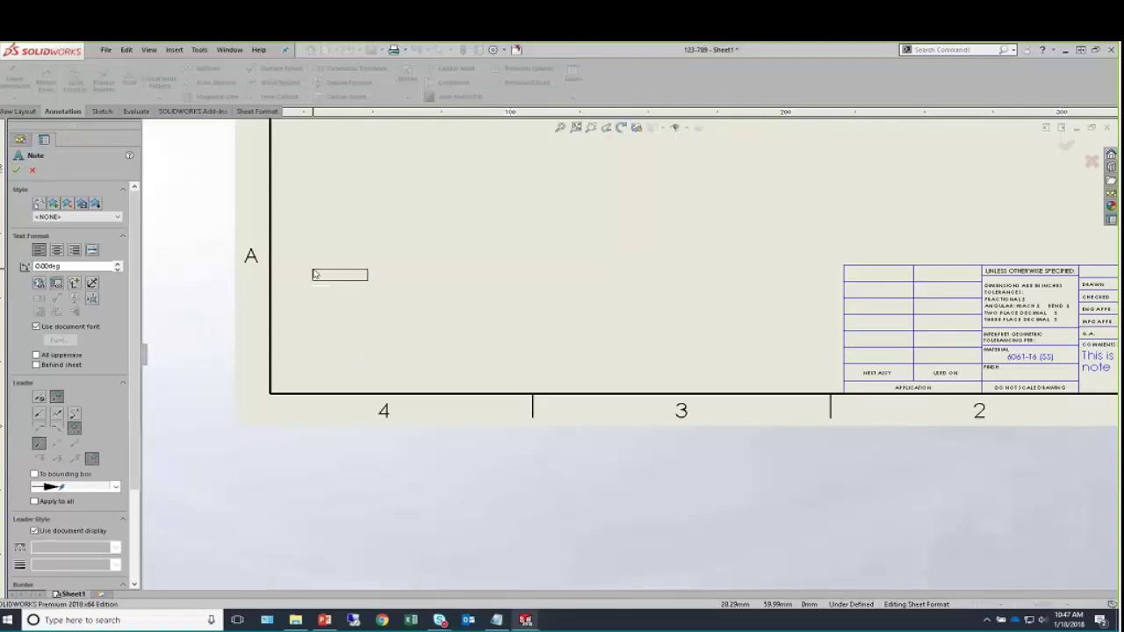
left_click(314, 278)
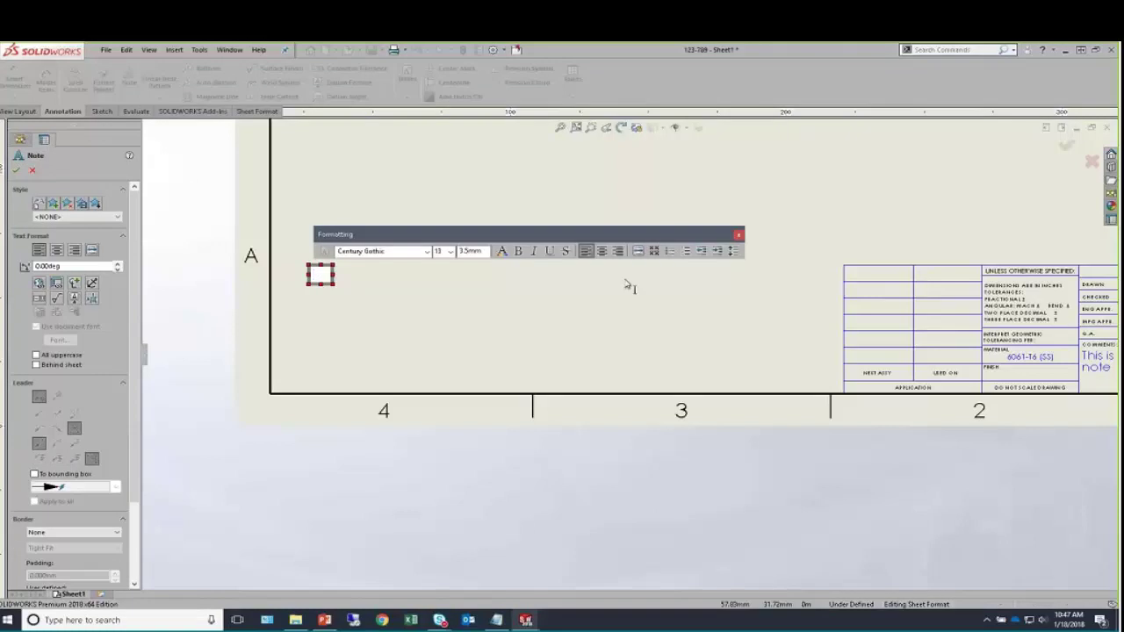
left_click(671, 252)
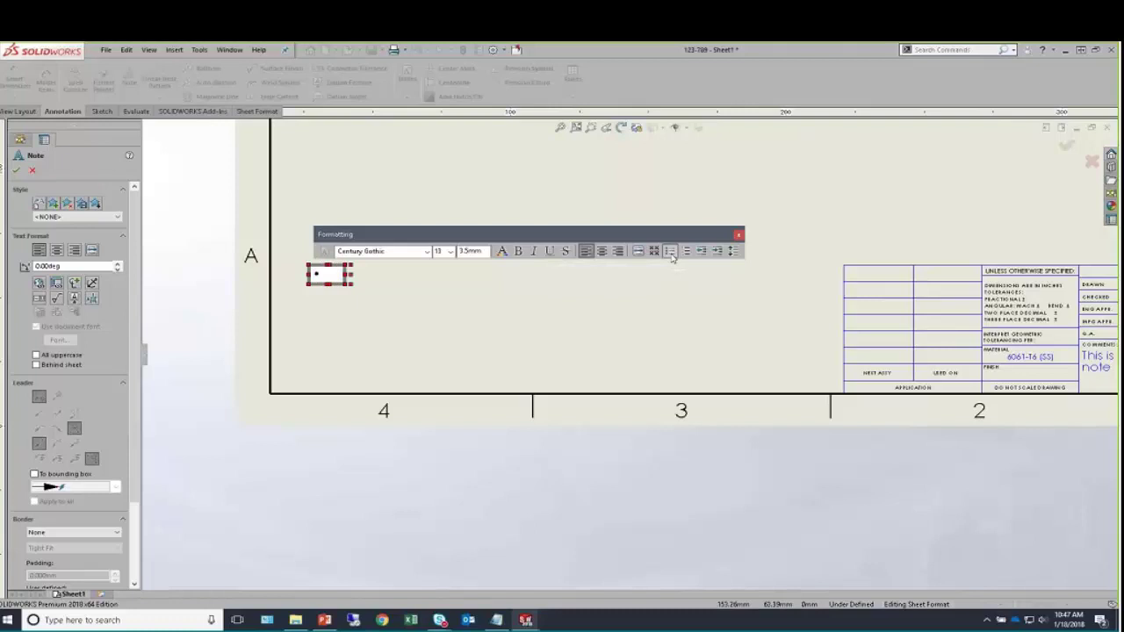
Enter three bulleted lines in the note: Line 1, Line 2 and Line 3.
type("Line 2")
key("Return")
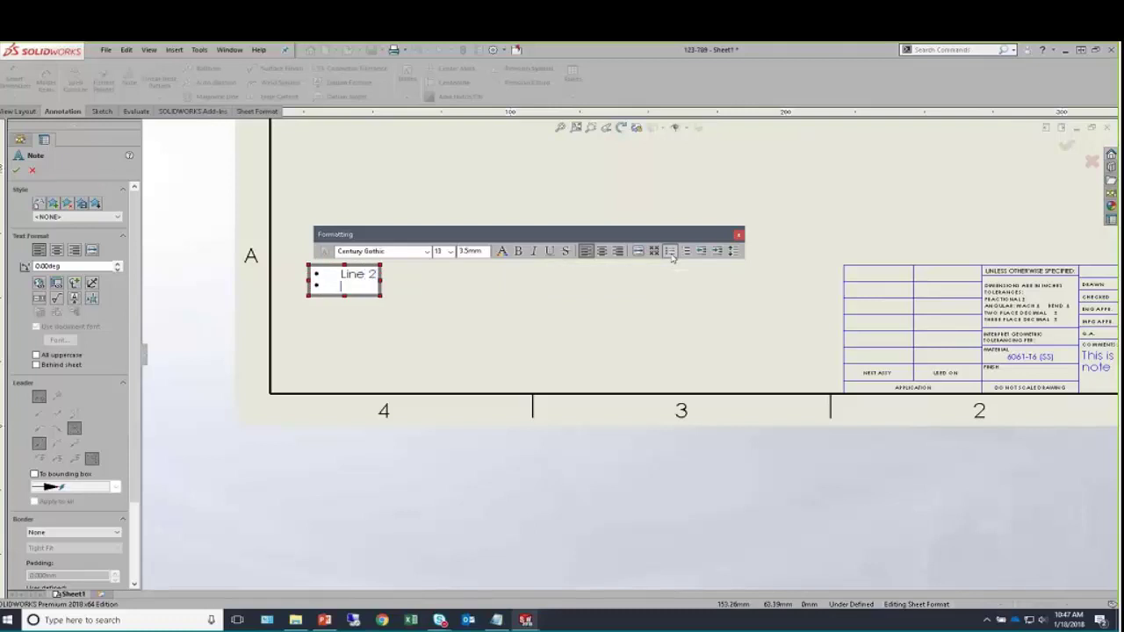
key("BackSpace")
key("BackSpace")
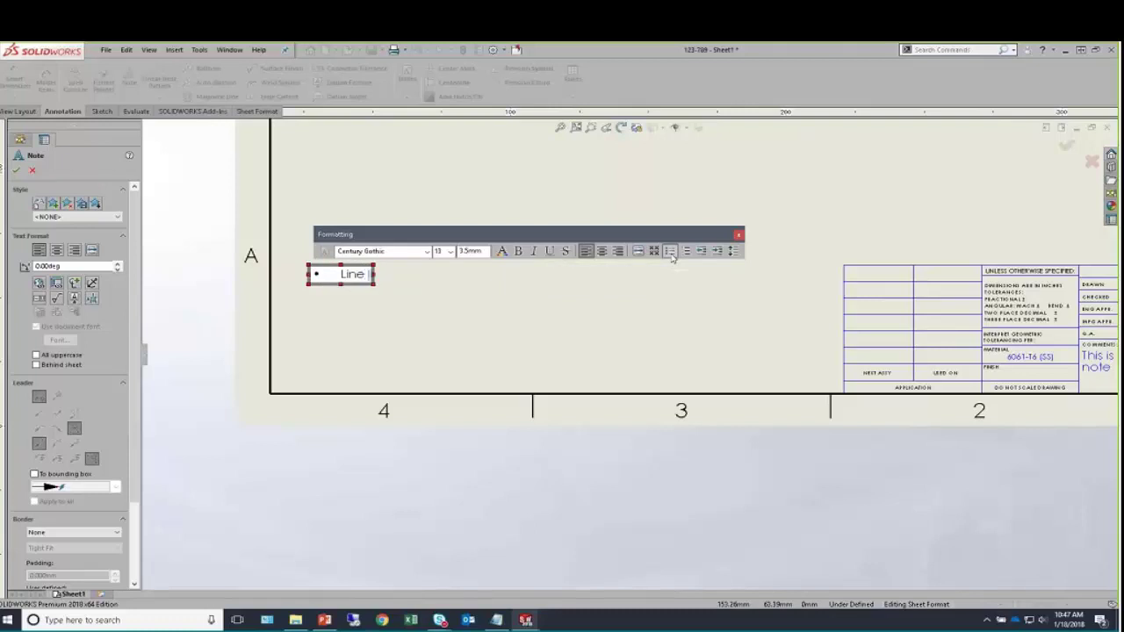
type("1")
key("Return")
type("L")
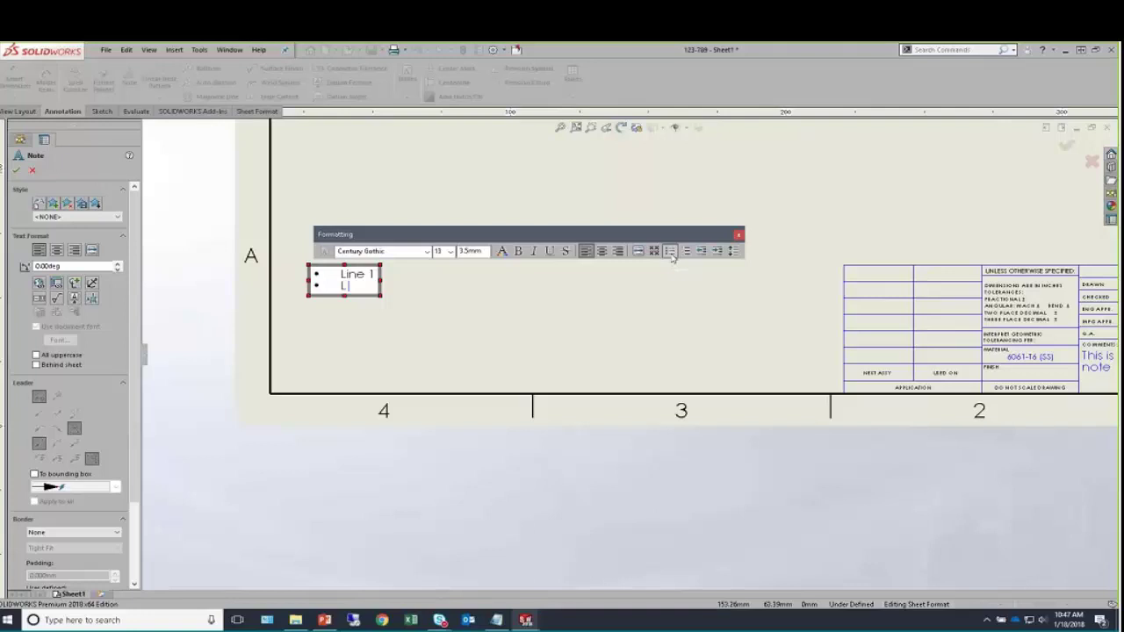
type("ine 2")
key("Return")
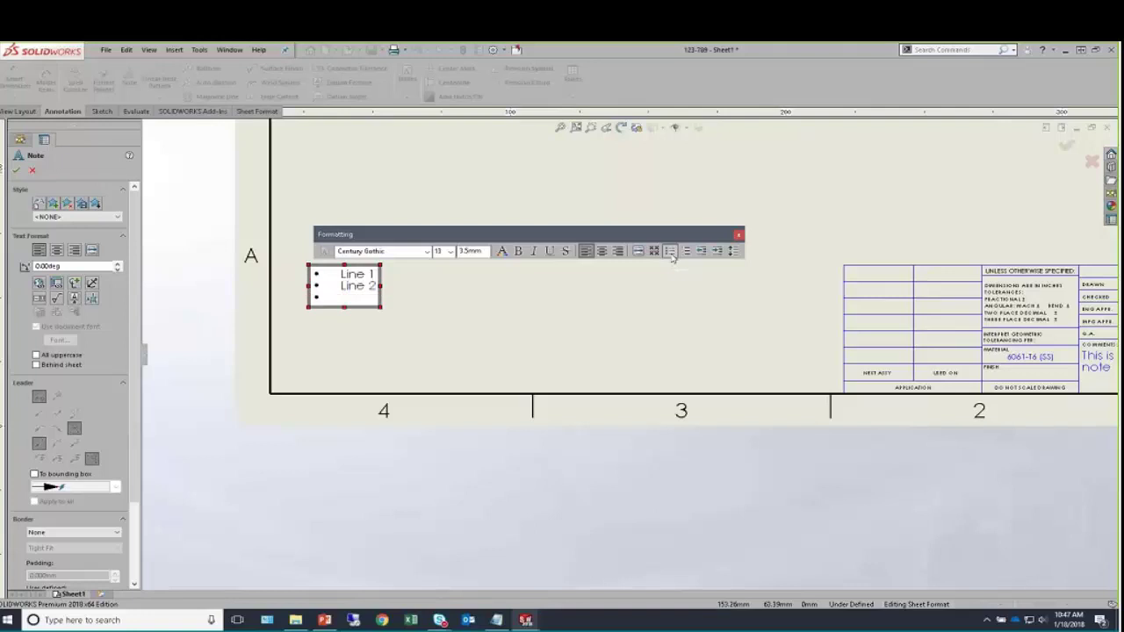
type("Line 3")
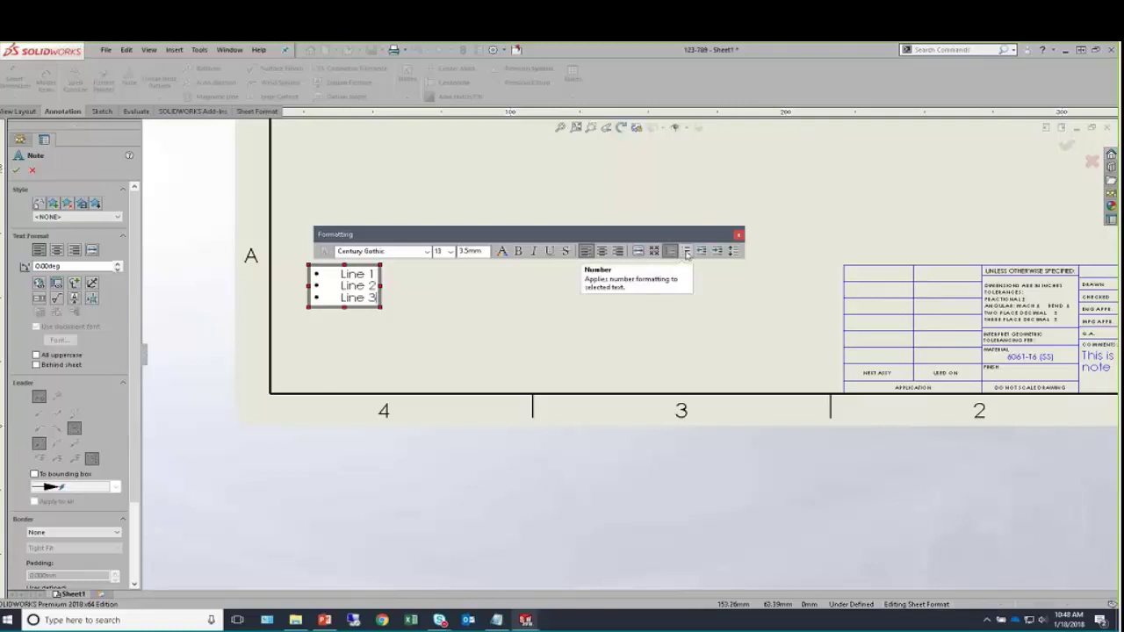
Set the Line 1 bullet's paragraph indent to 5 and its indent increment to 5, previewing the change before applying it.
left_click_drag(313, 273, 334, 277)
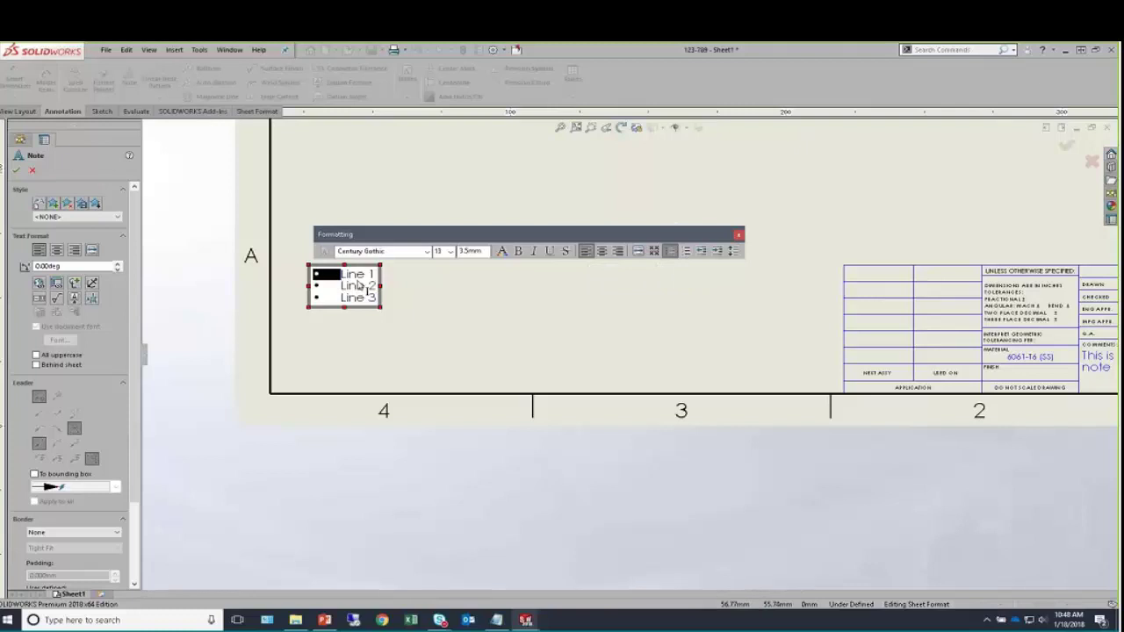
left_click(345, 278)
right_click(337, 275)
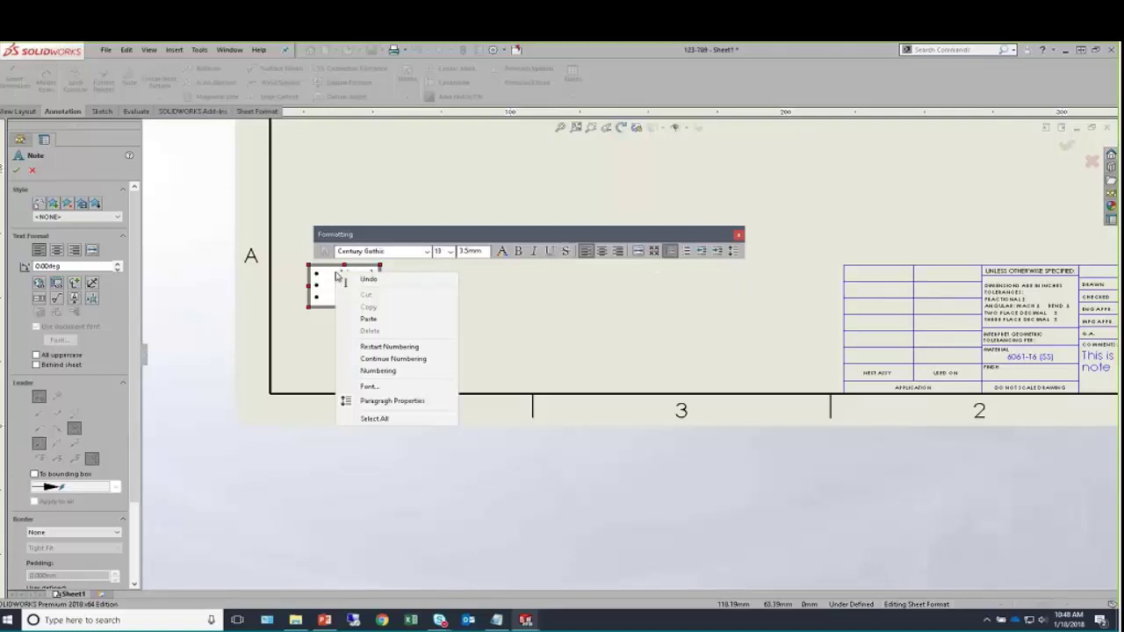
left_click(427, 402)
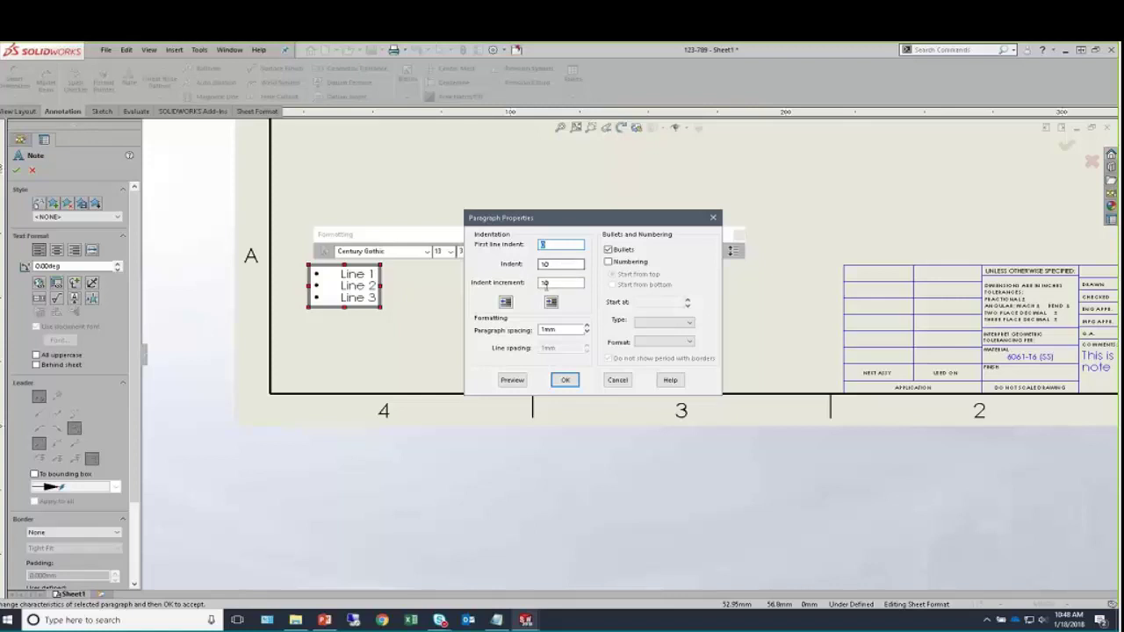
key("Tab")
type("5")
key("Tab")
type("5")
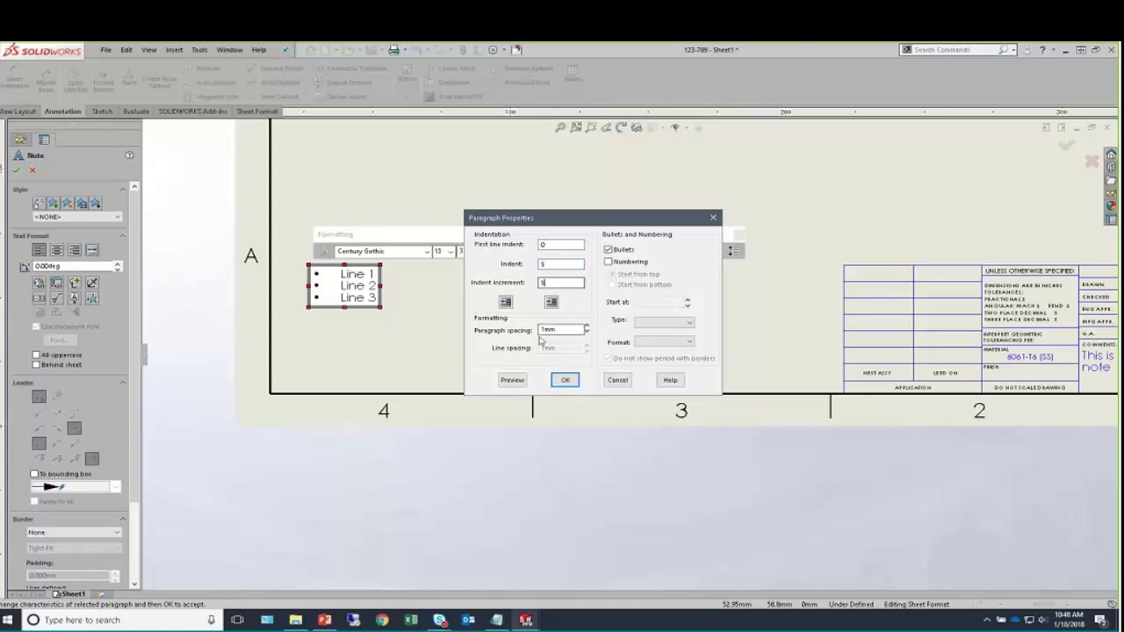
left_click(517, 382)
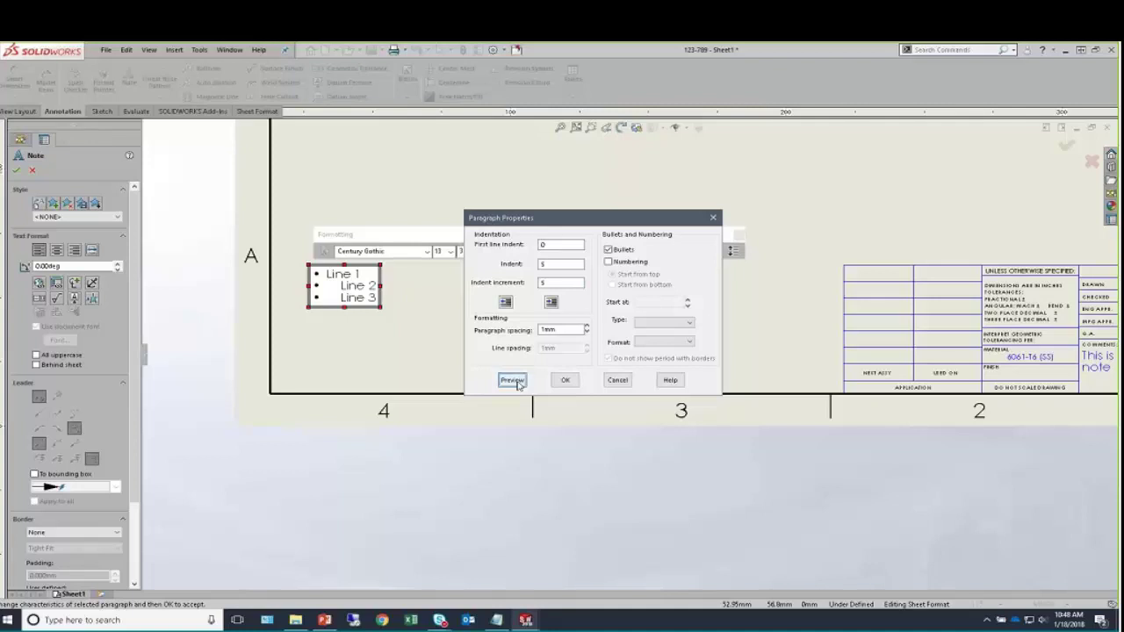
left_click(566, 379)
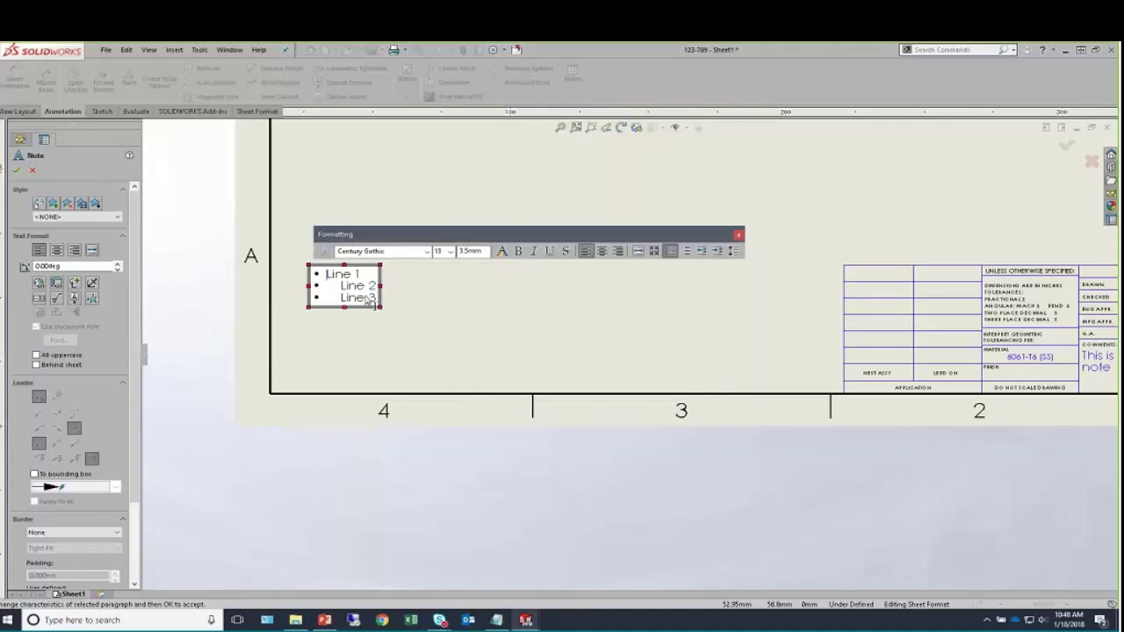
right_click(340, 287)
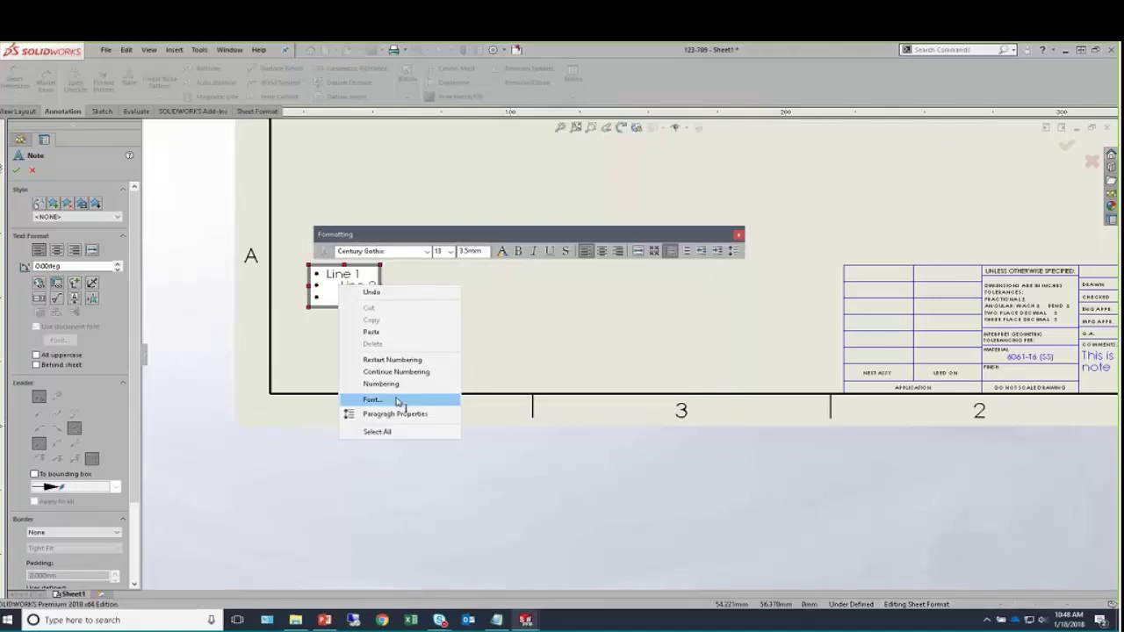
left_click(420, 415)
type("0")
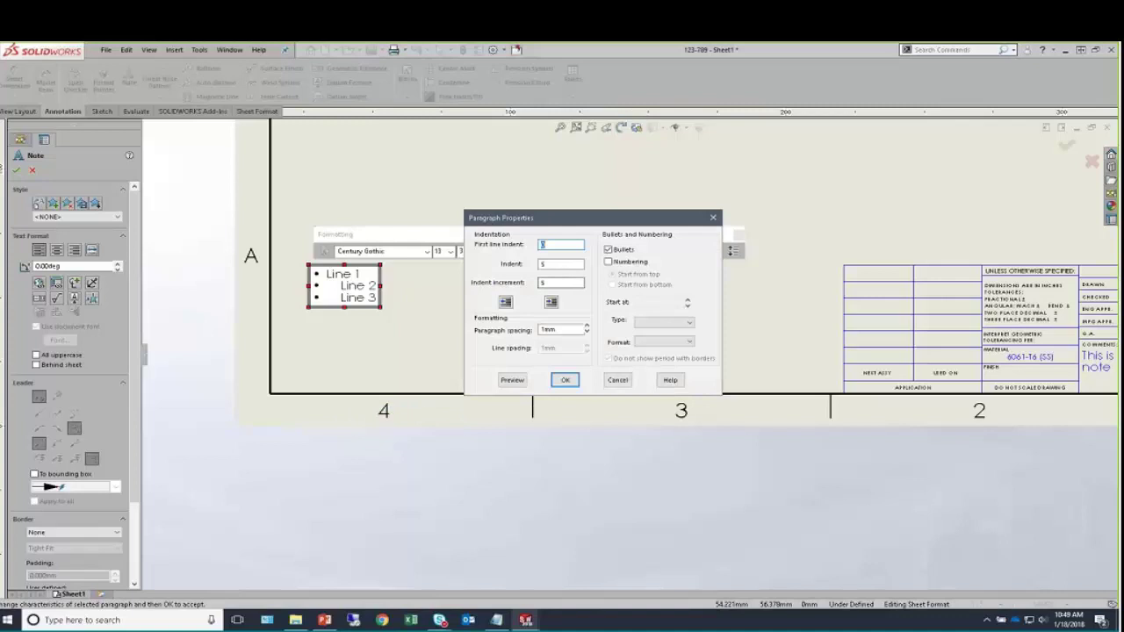
left_click(617, 379)
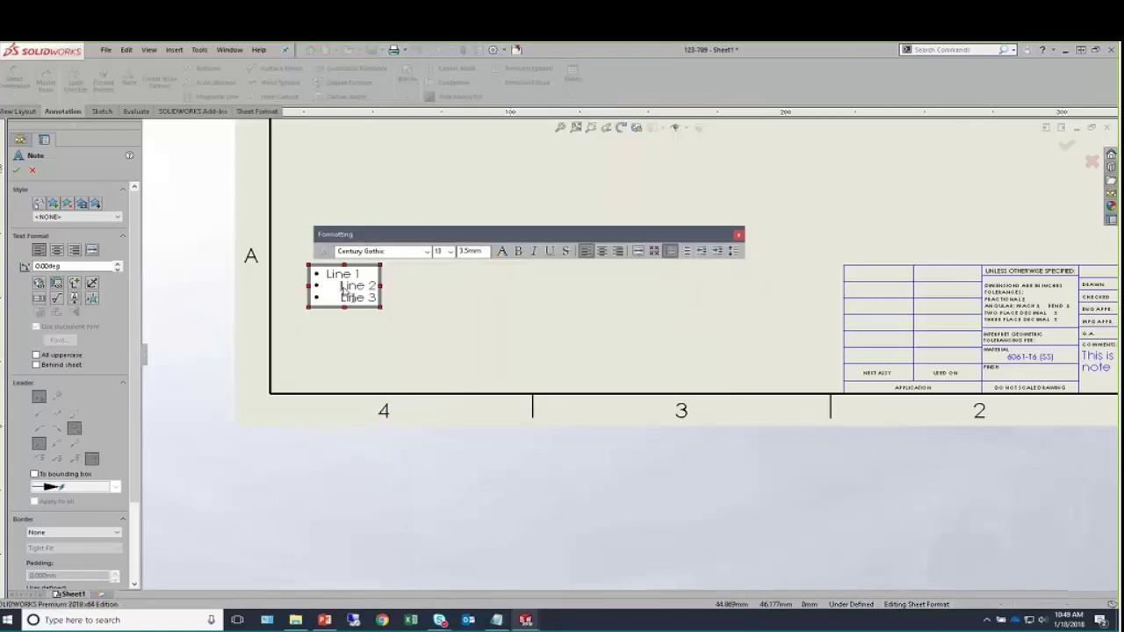
Change the paragraph indent of the Line 2 bullet to match the Line 1 bullet.
right_click(342, 287)
left_click(400, 415)
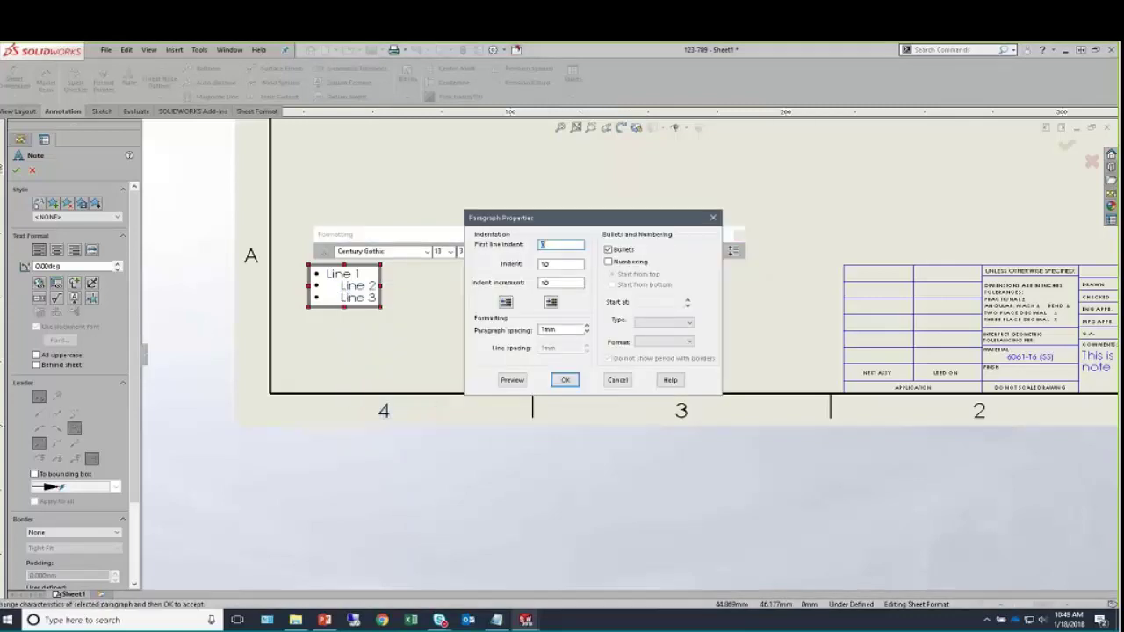
key("Tab")
left_click(565, 380)
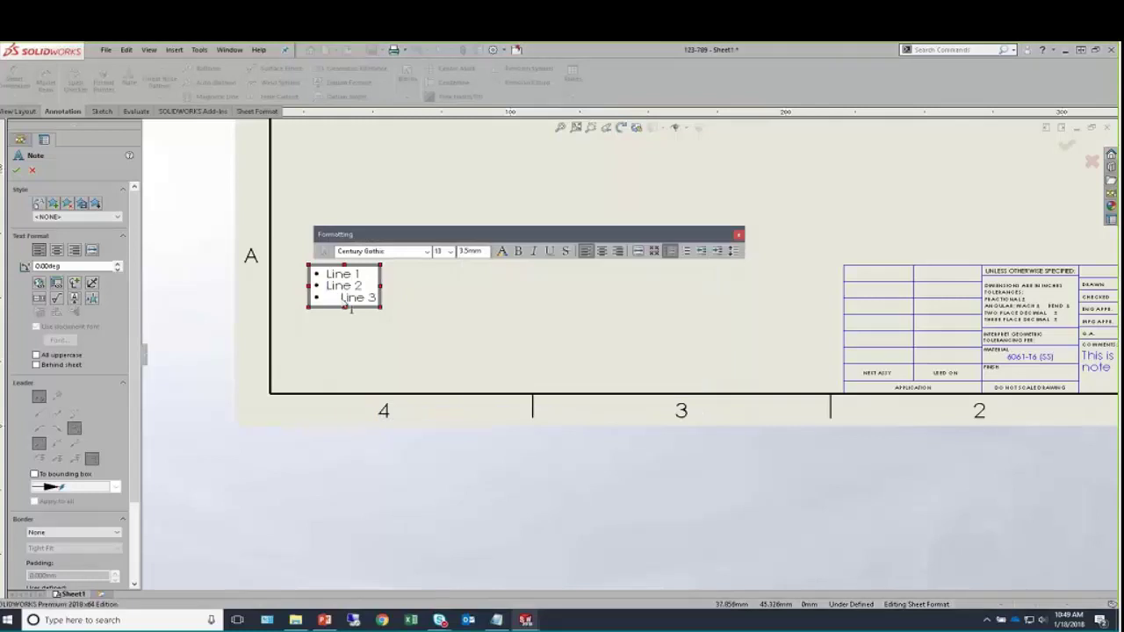
Set the paragraph properties of the Line 3 bullet to a first line indent of 0 and an indent of 5.
right_click(344, 301)
left_click(403, 428)
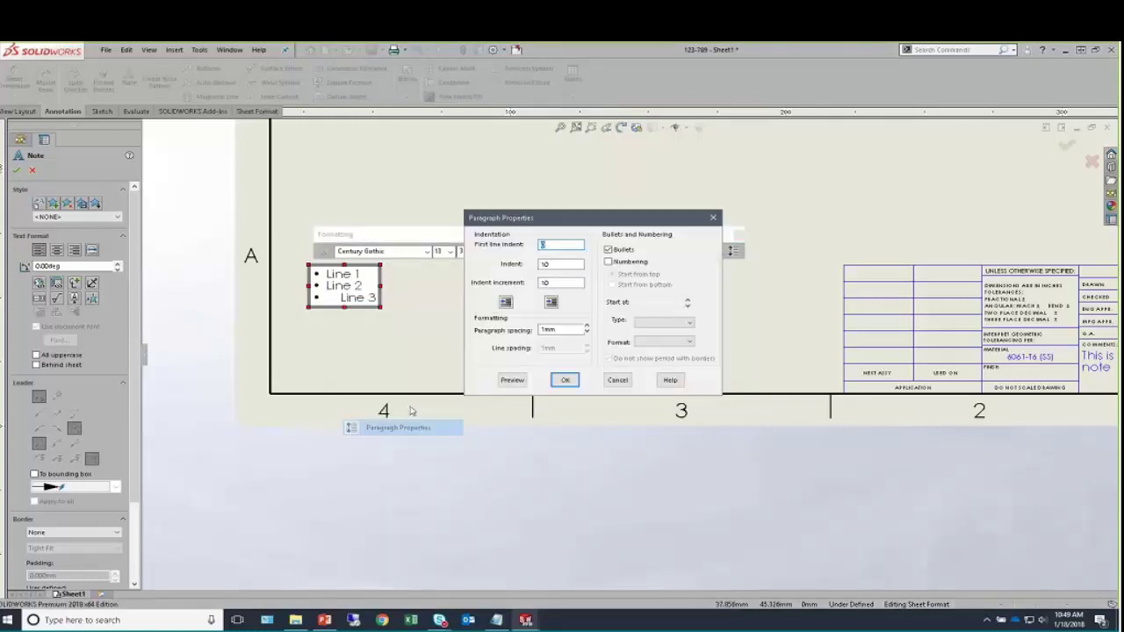
type("0")
key("Tab")
type("5")
key("Tab")
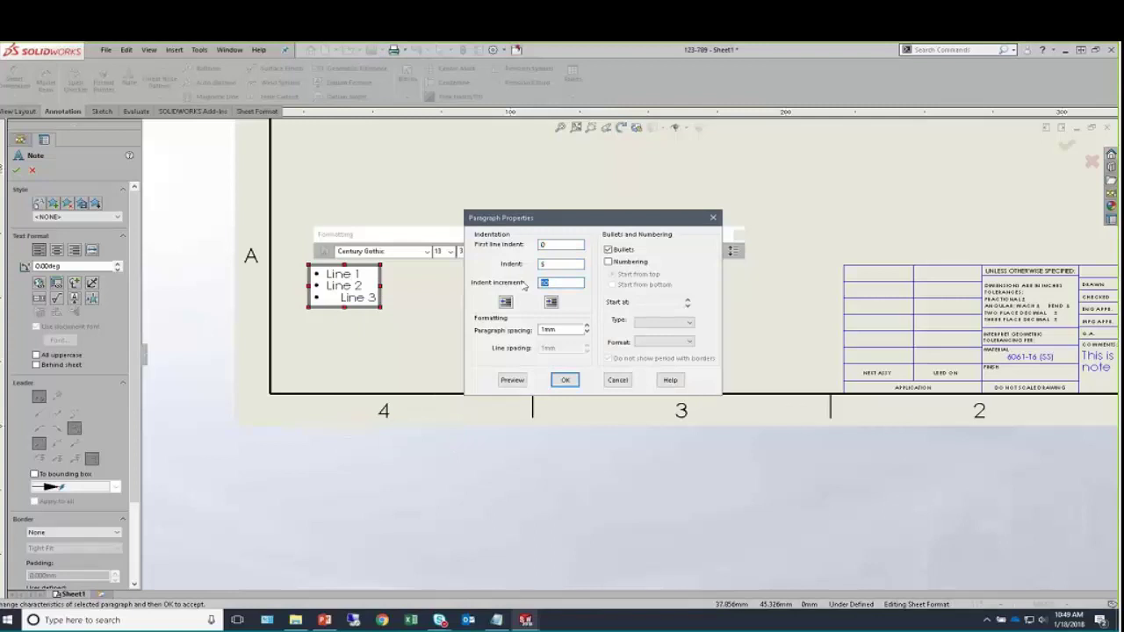
left_click(565, 379)
Finish the bulleted note without placing further copies and move it slightly closer to the sheet's left border.
right_click(346, 292)
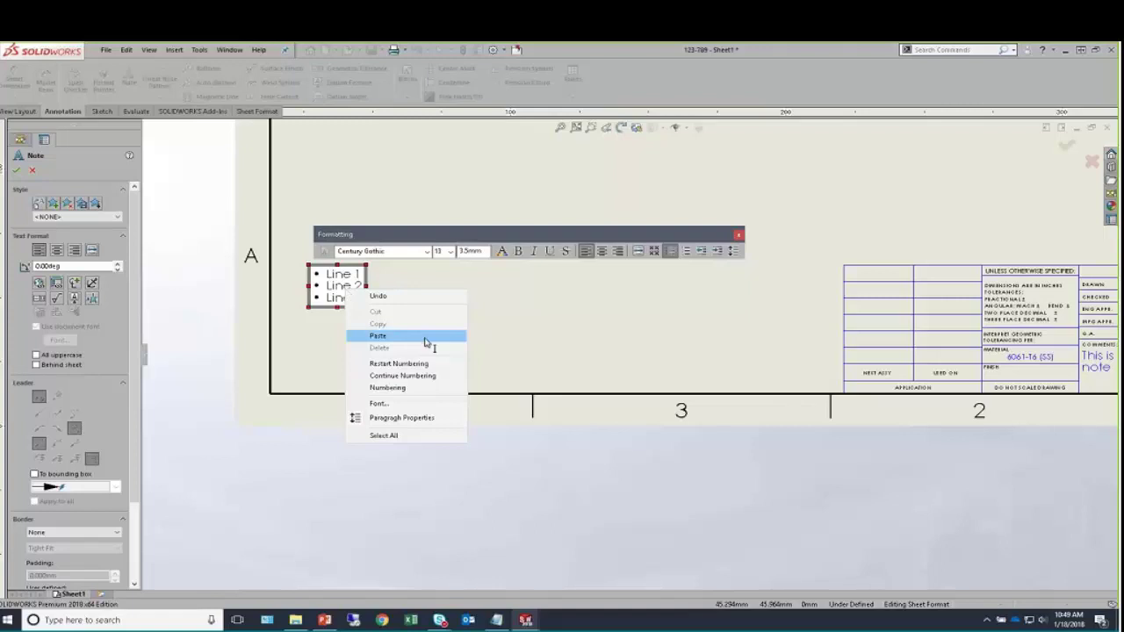
left_click(580, 332)
left_click(579, 332)
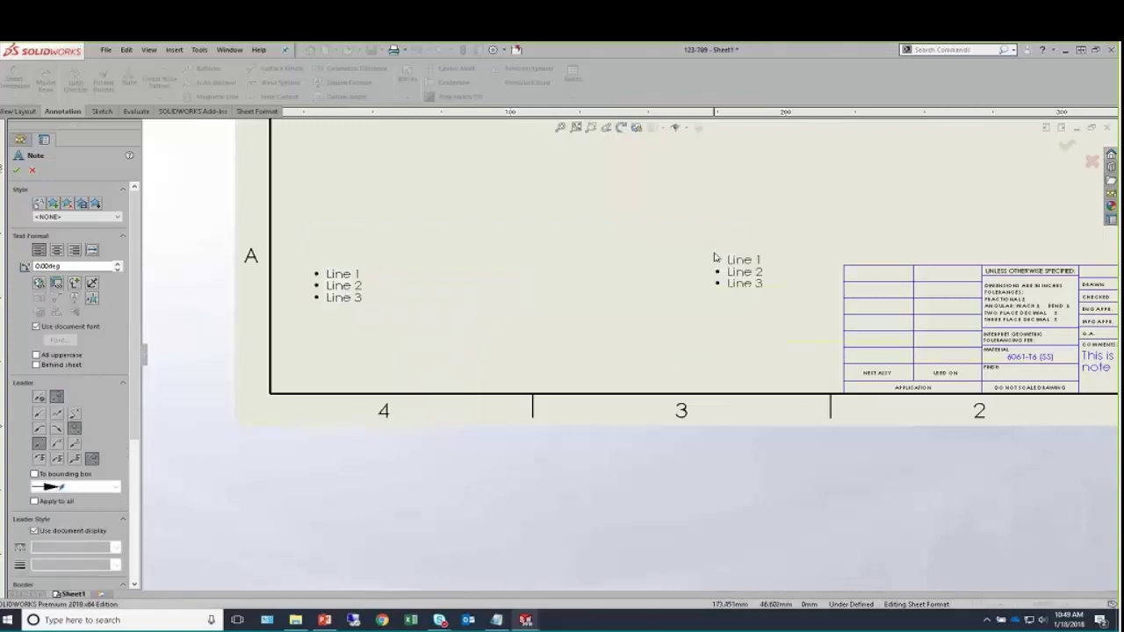
key("Escape")
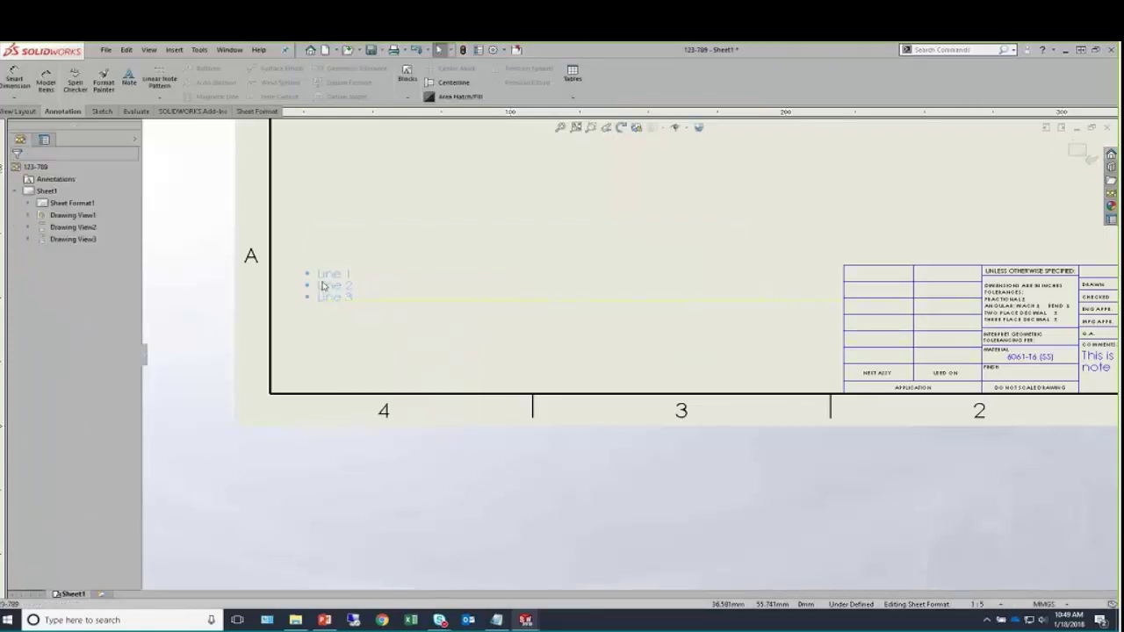
left_click_drag(339, 286, 326, 285)
left_click(490, 321)
Set the Bill of Materials anchor of Sheet Format1 at the title block's upper-right corner on the border.
scroll(489, 320, "up", 5)
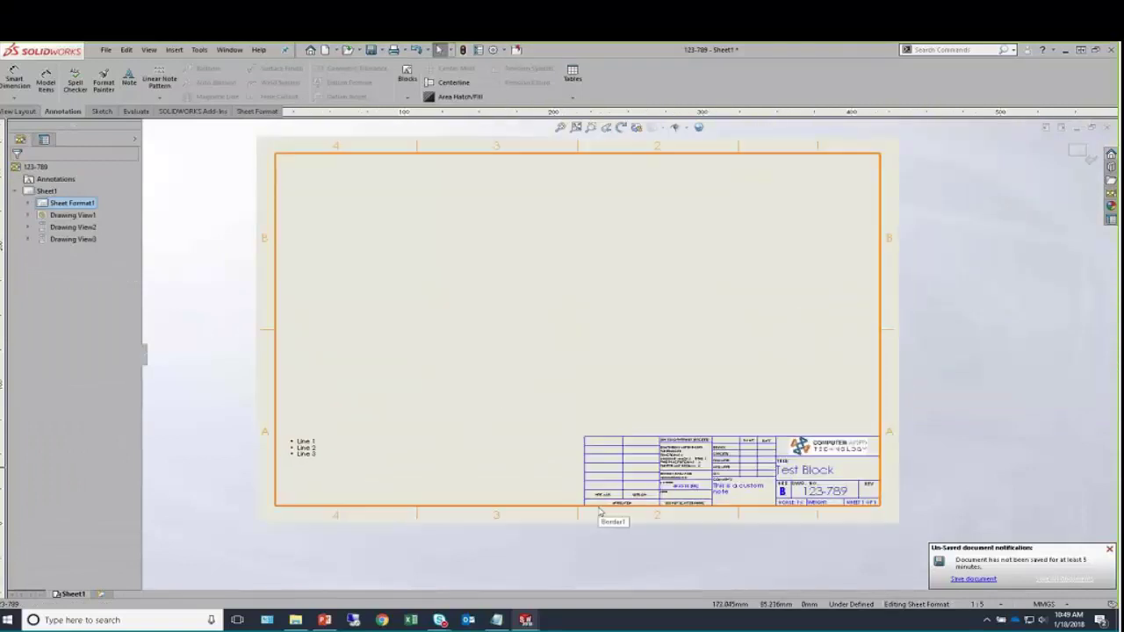
key("f")
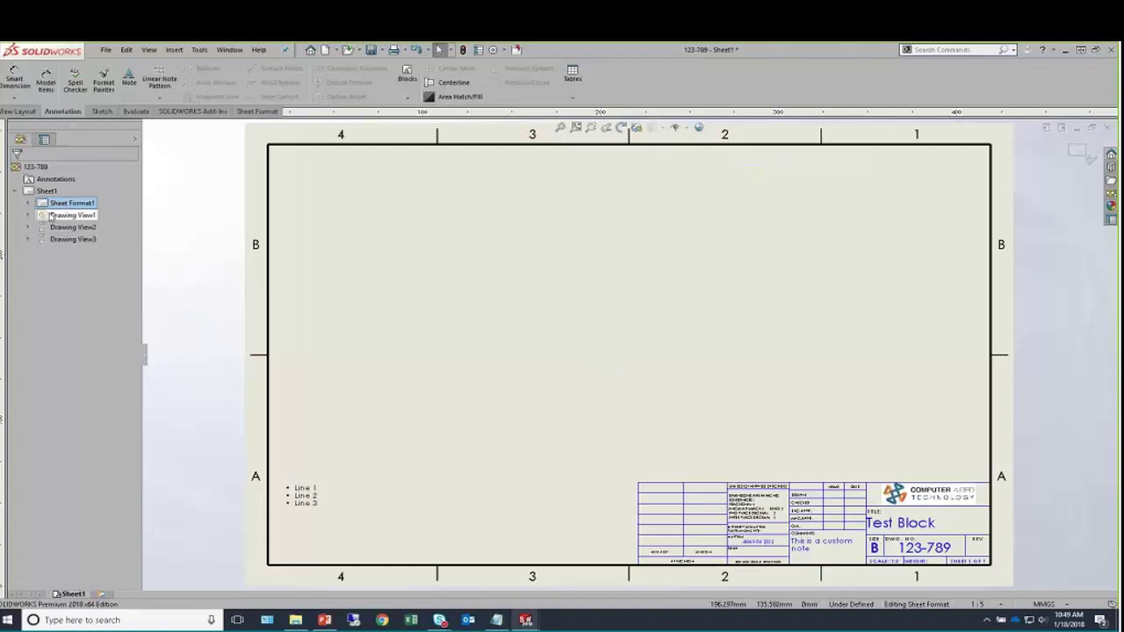
left_click(27, 203)
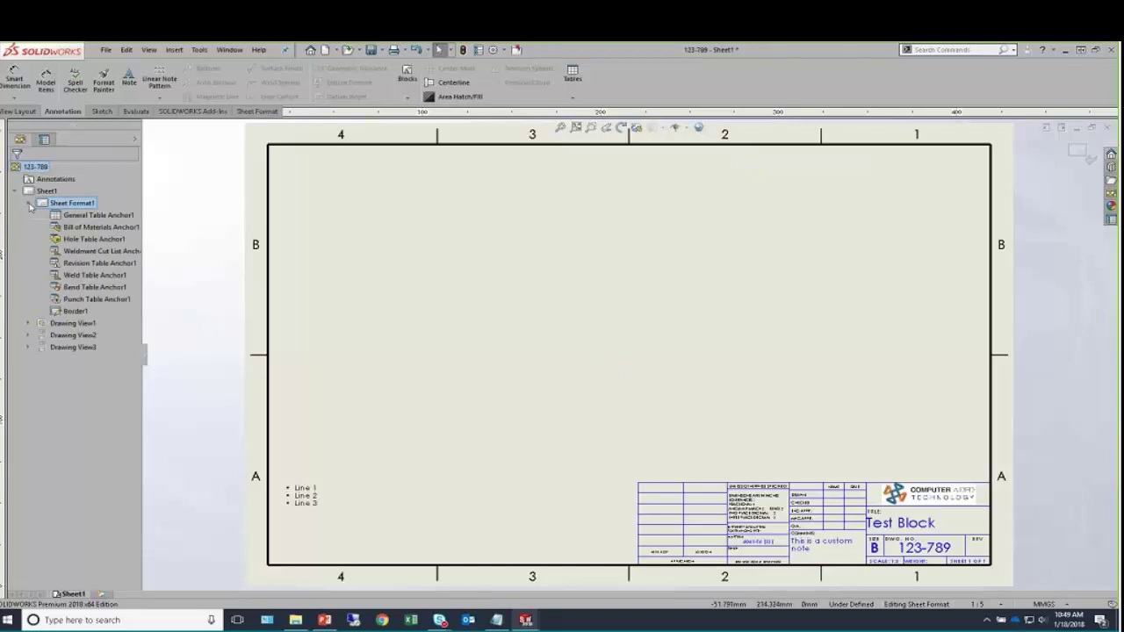
left_click(65, 203)
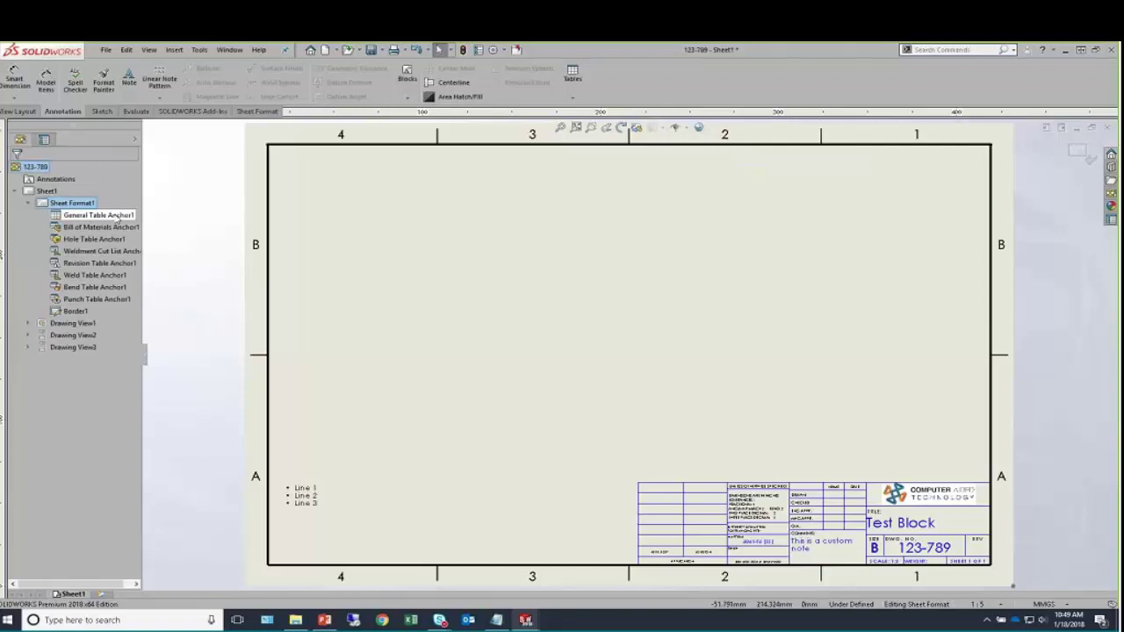
left_click(97, 287)
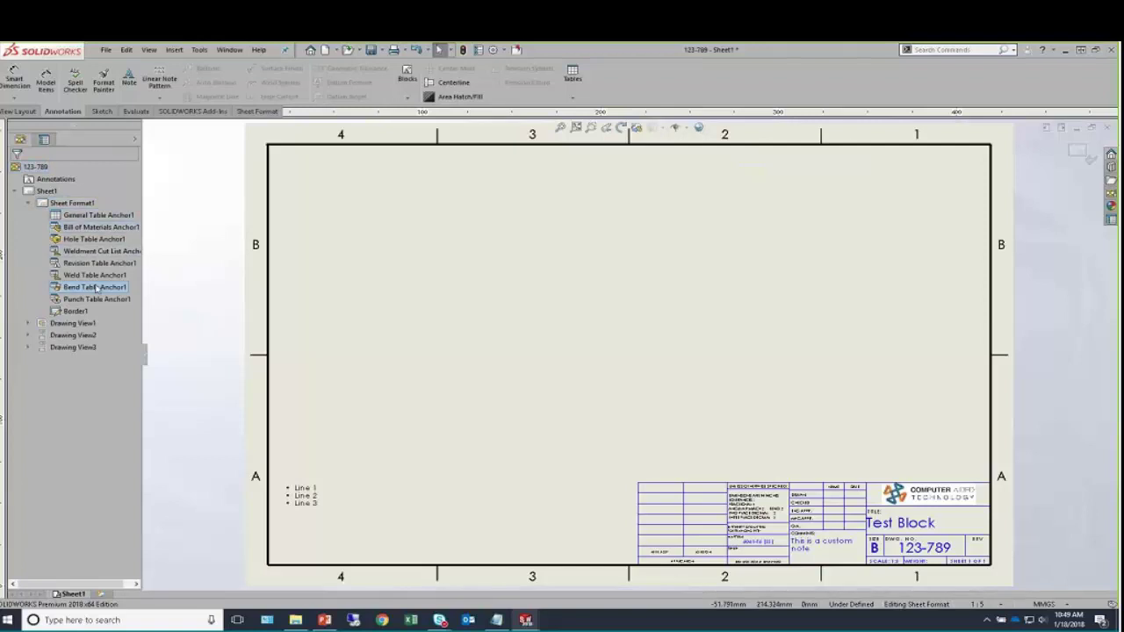
left_click(74, 311)
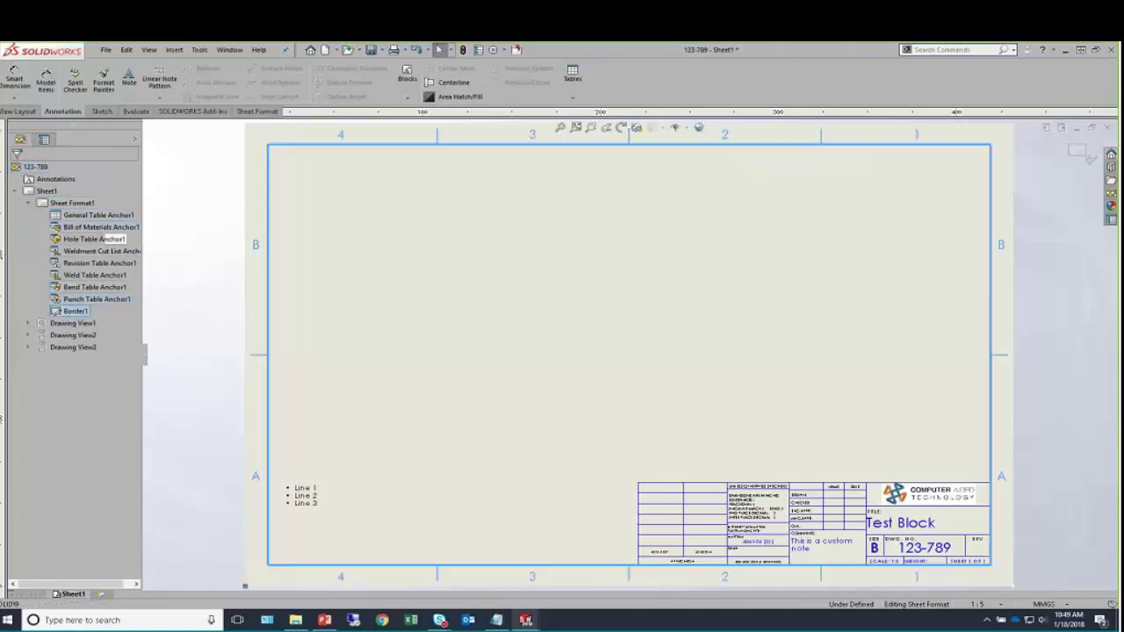
right_click(103, 228)
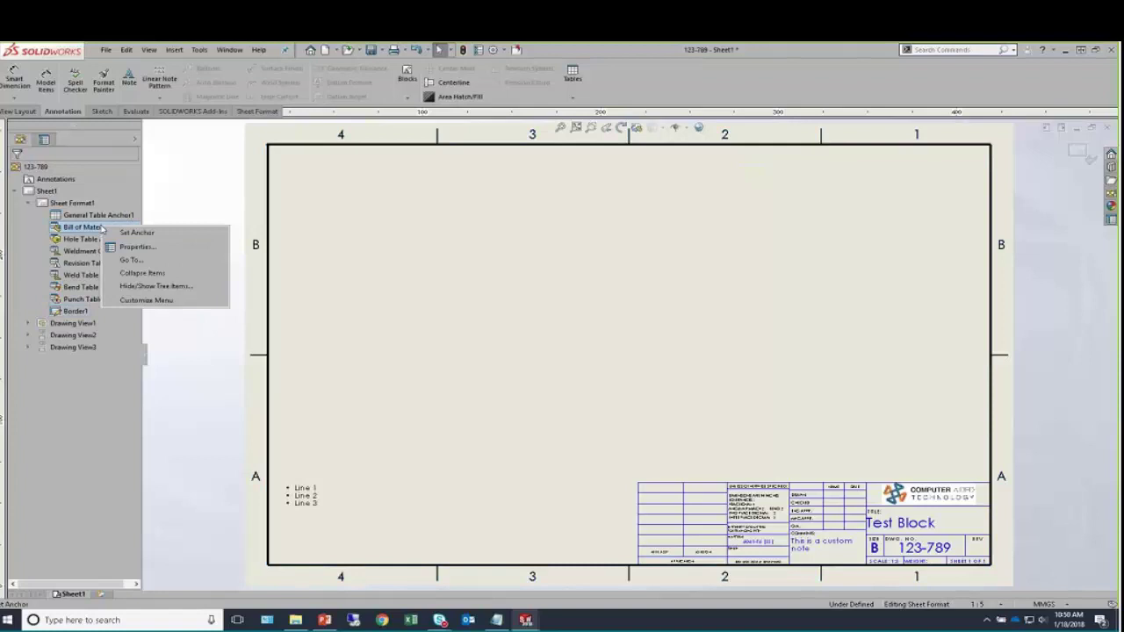
left_click(165, 235)
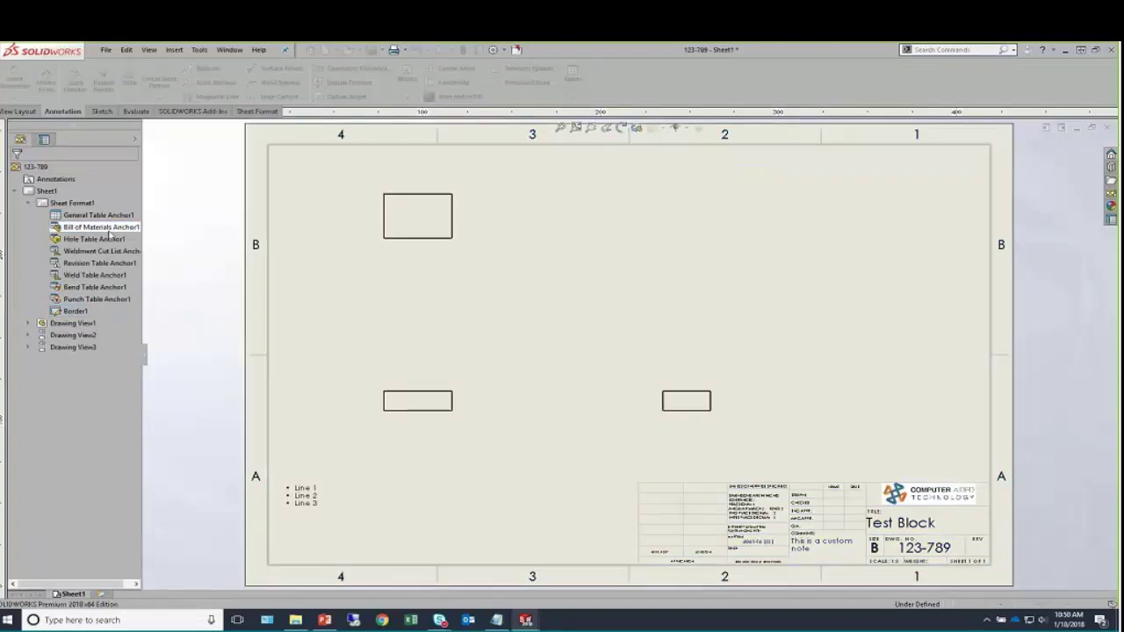
right_click(103, 231)
left_click(992, 484)
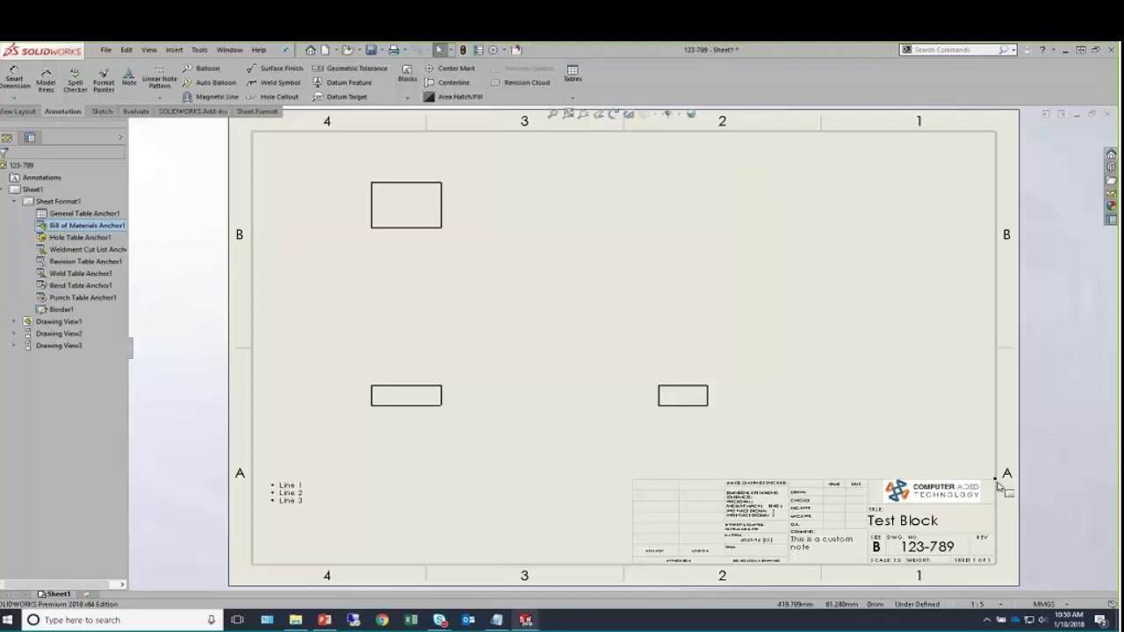
left_click(914, 437)
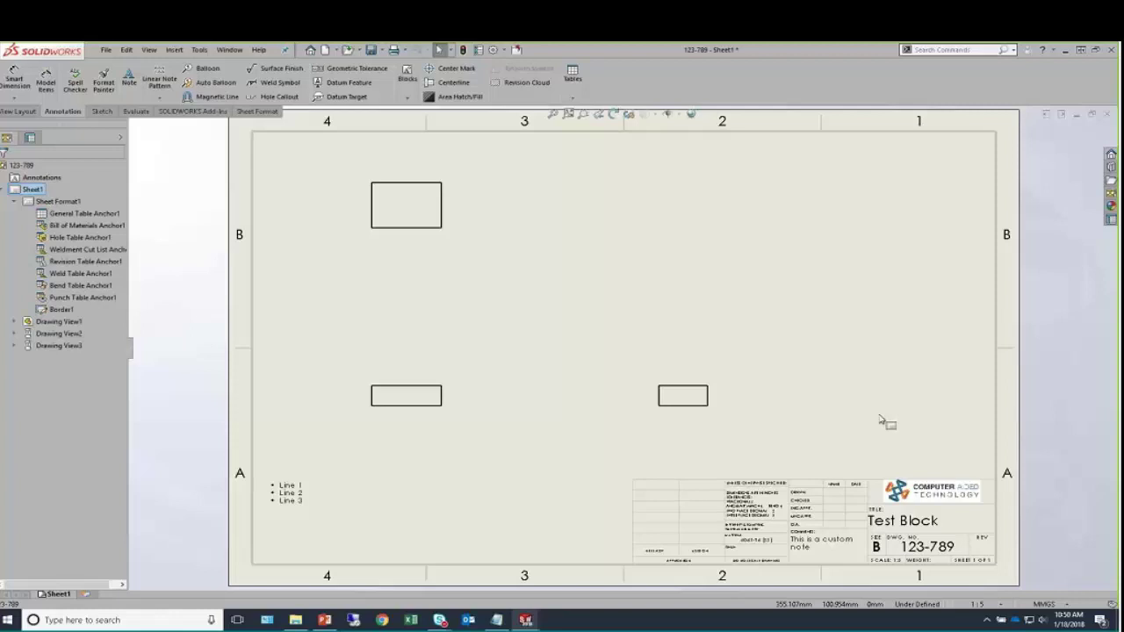
Delete all three drawing views from the sheet.
left_click(426, 400)
key("Delete")
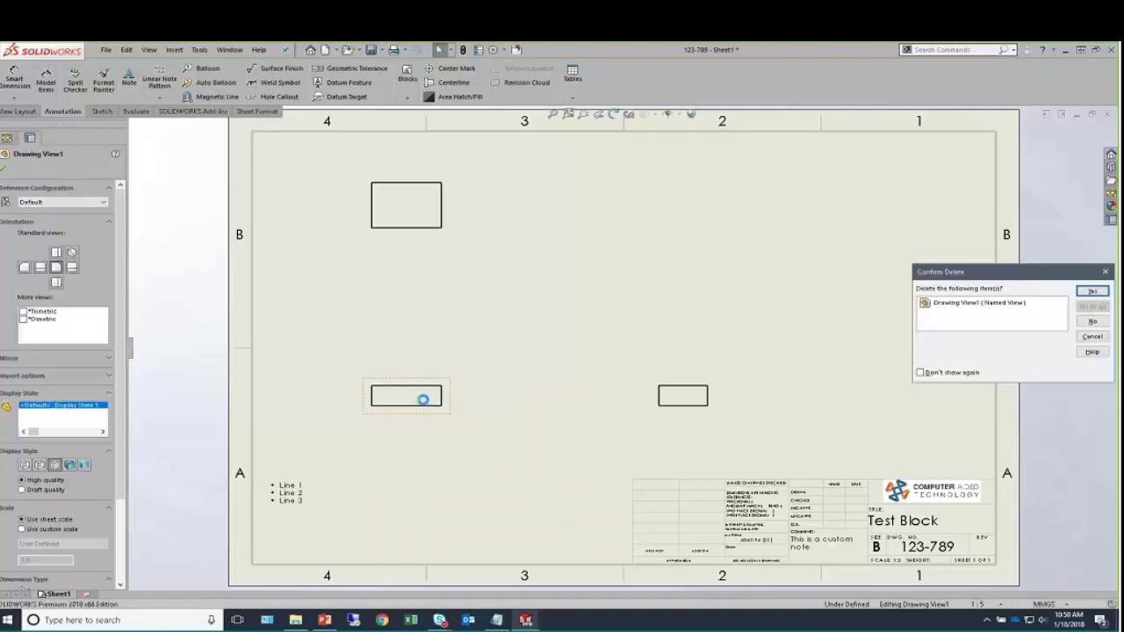
key("Return")
left_click(427, 219)
key("Delete")
key("Return")
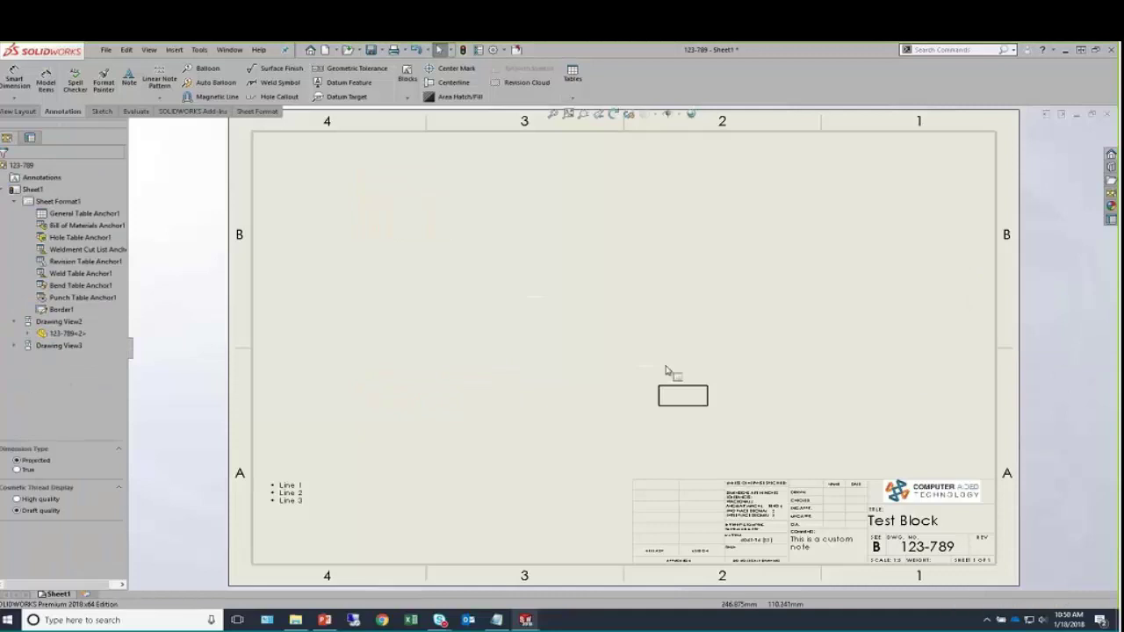
left_click(681, 394)
key("Delete")
key("Return")
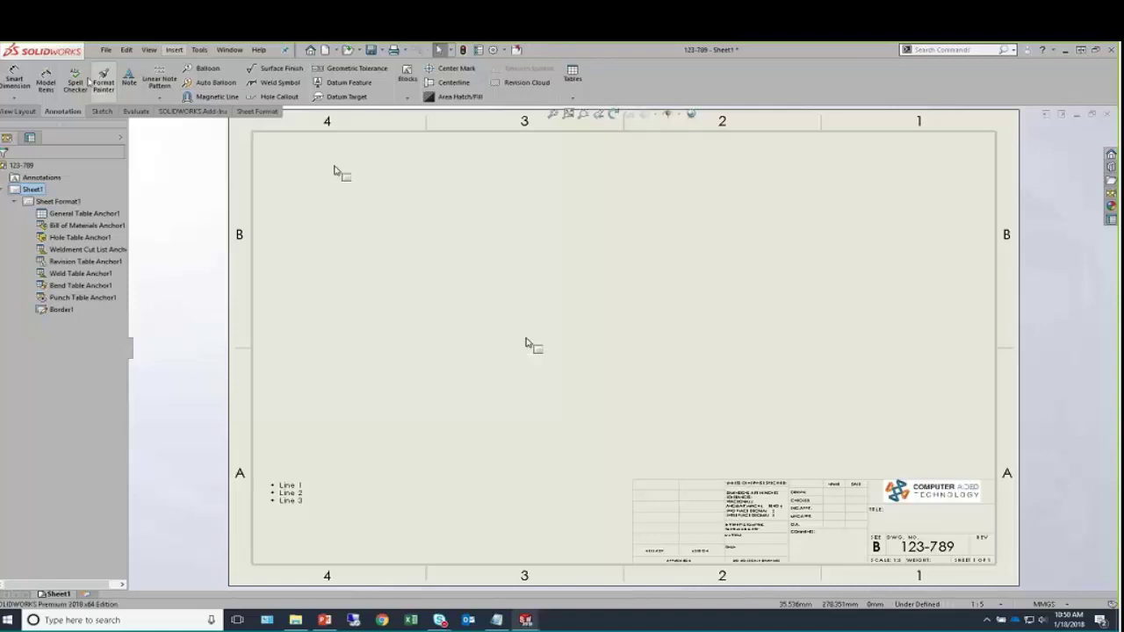
Save the sheet format as b - landscape_cust_1.slddrt, replacing the existing file.
left_click(105, 49)
left_click(191, 153)
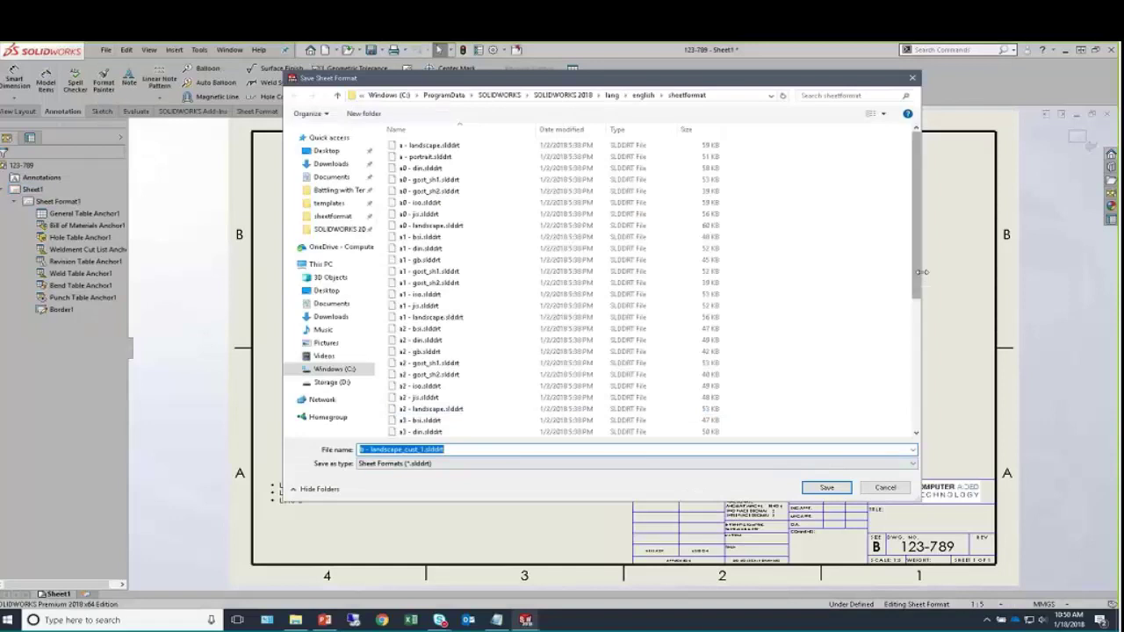
scroll(920, 277, "down", 7)
left_click(826, 488)
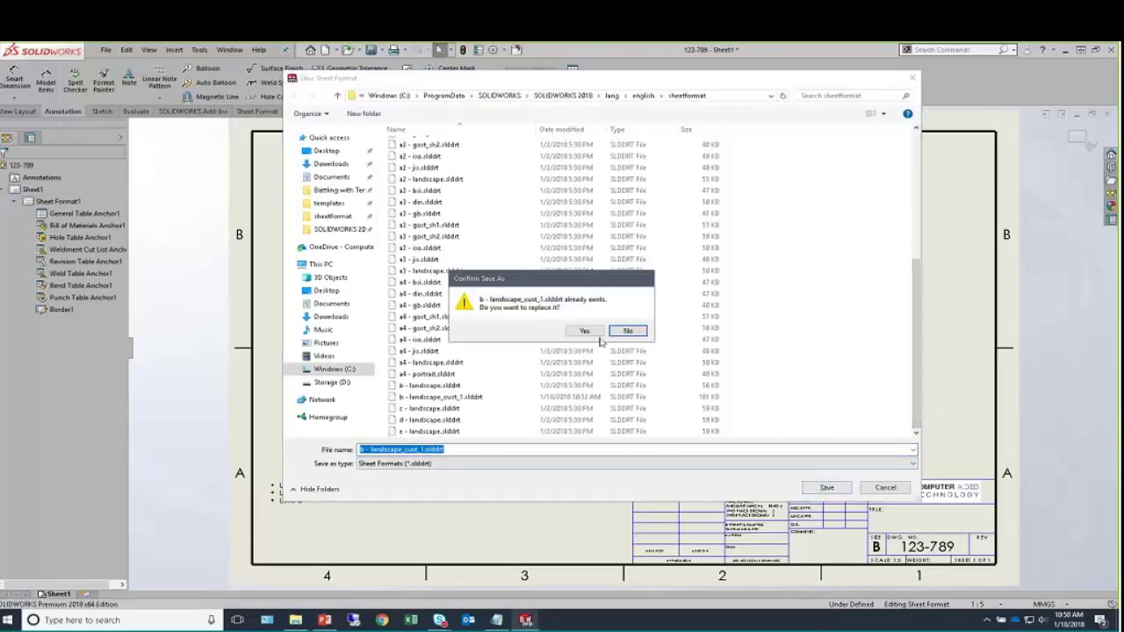
left_click(579, 331)
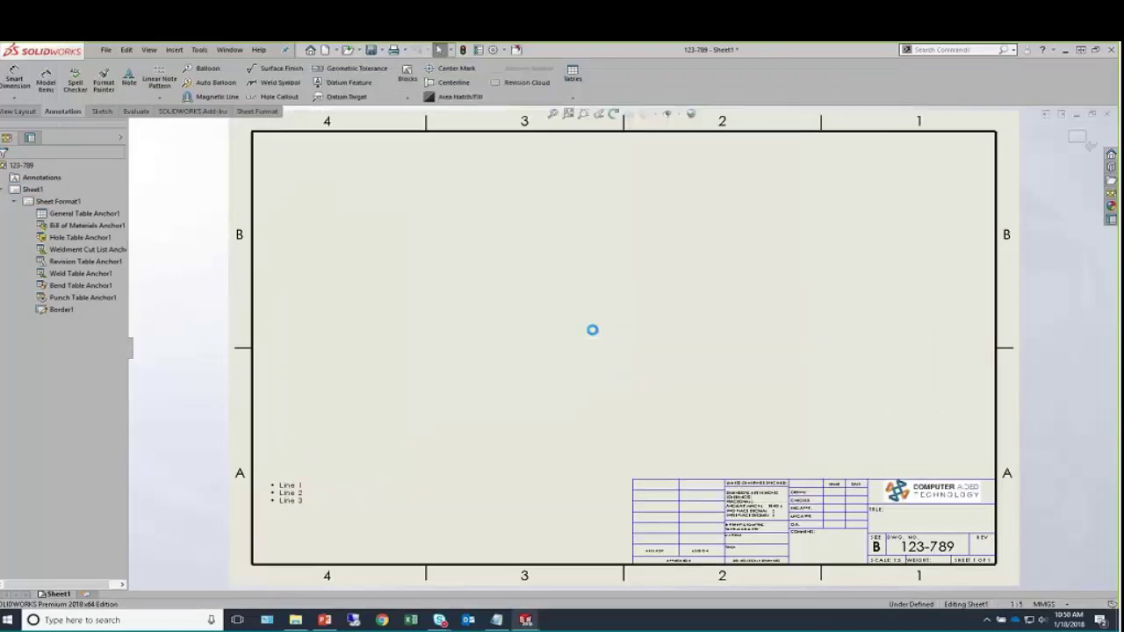
Save the drawing as a Drawing Templates (*.drwdot) file over the existing B_land_cust.drwdot in the templates folder.
left_click(106, 49)
left_click(141, 137)
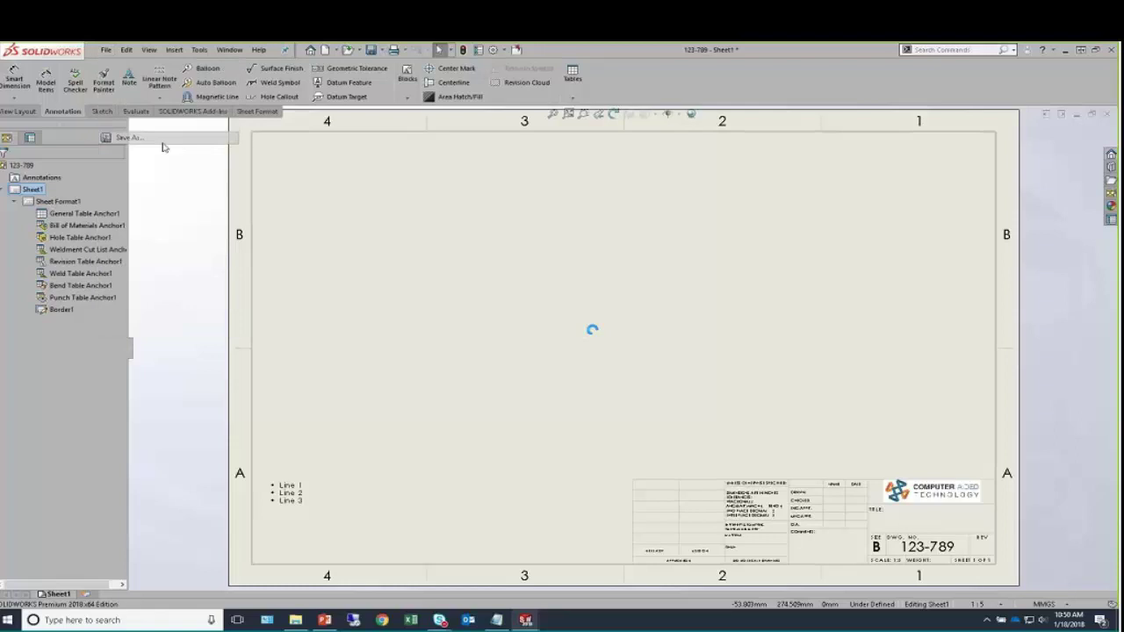
left_click(555, 433)
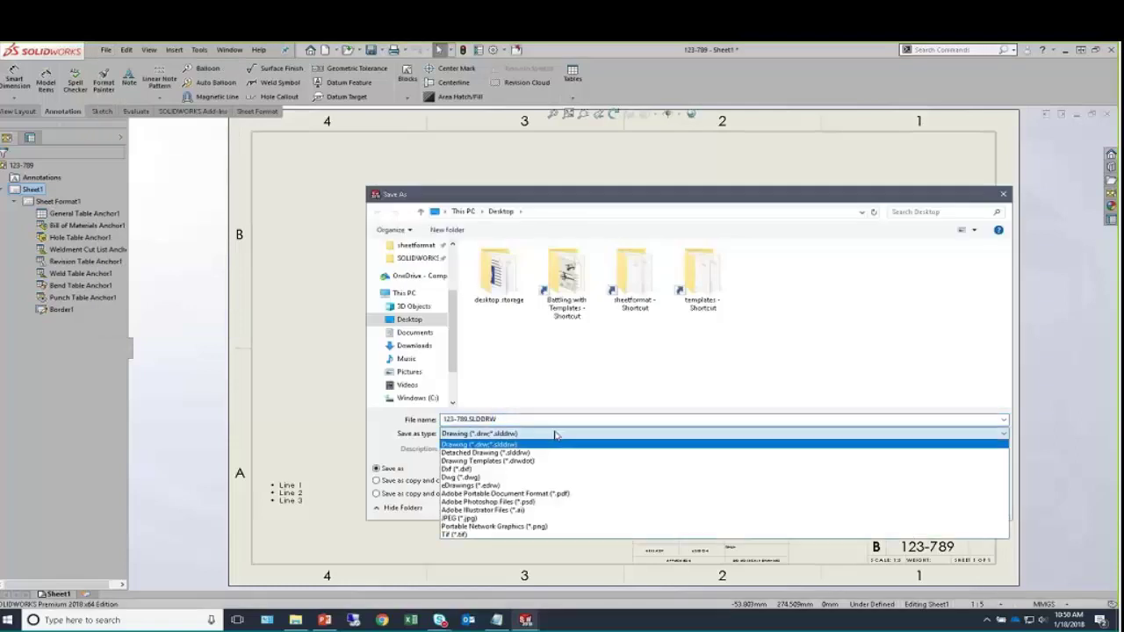
left_click(531, 462)
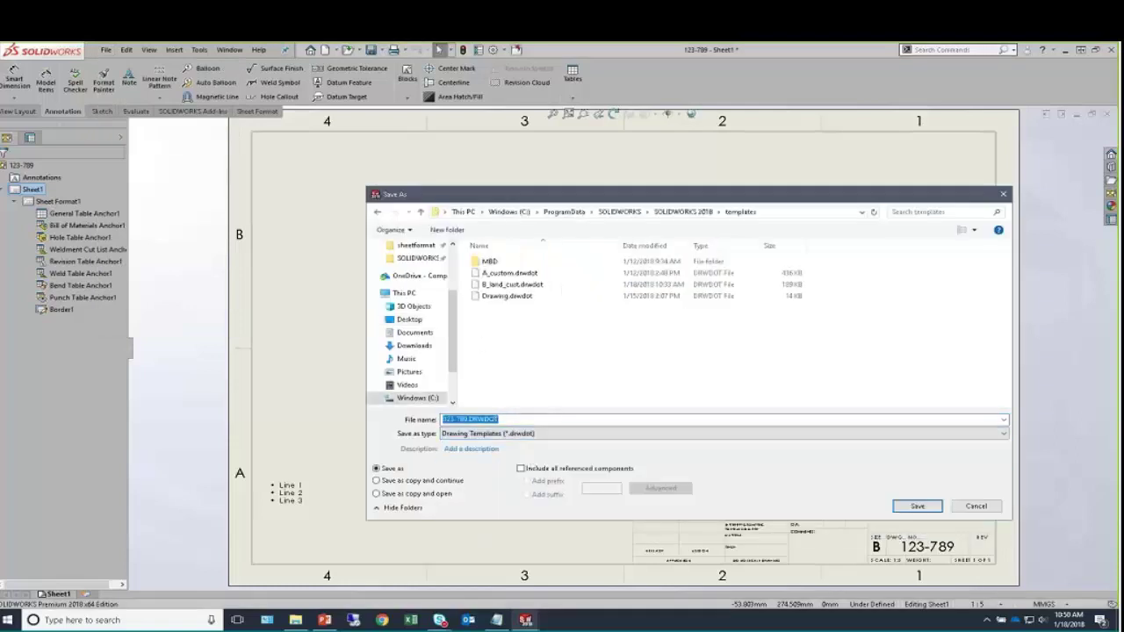
double_click(527, 287)
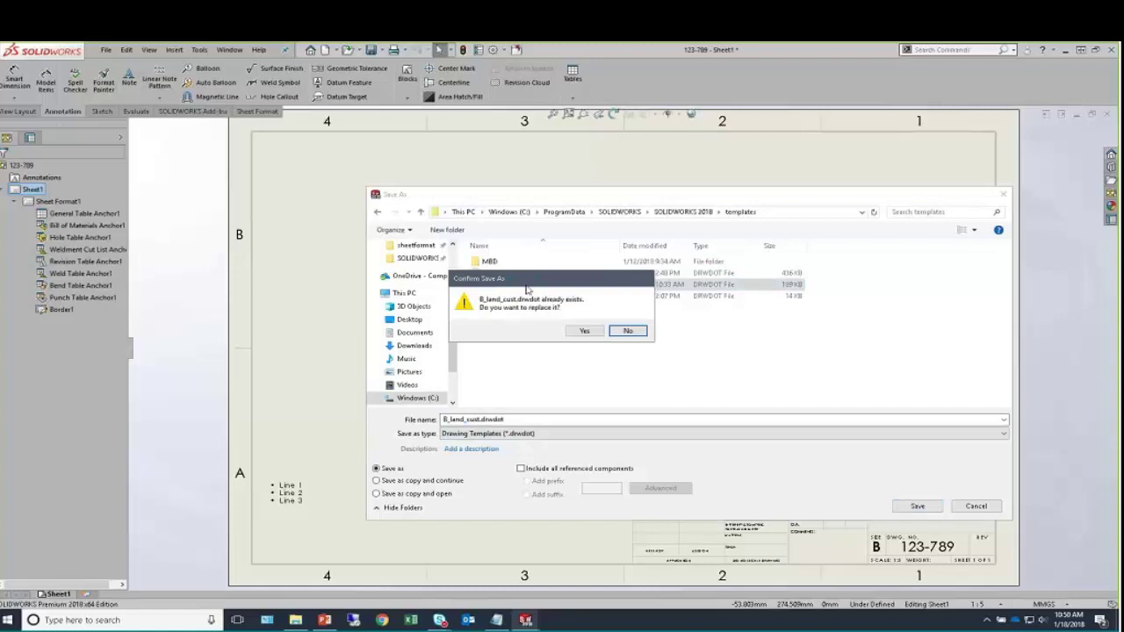
left_click(586, 331)
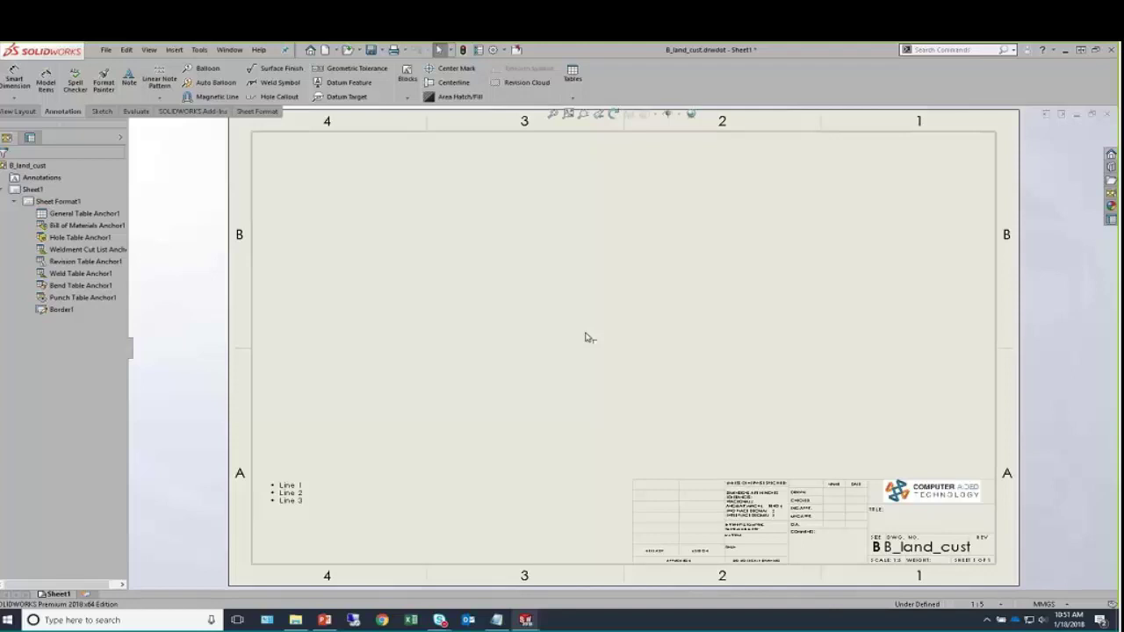
Edit the sheet format and delete the title block's application, tolerance, material, finish, approval and comments sections, keeping the logo and title section.
right_click(588, 337)
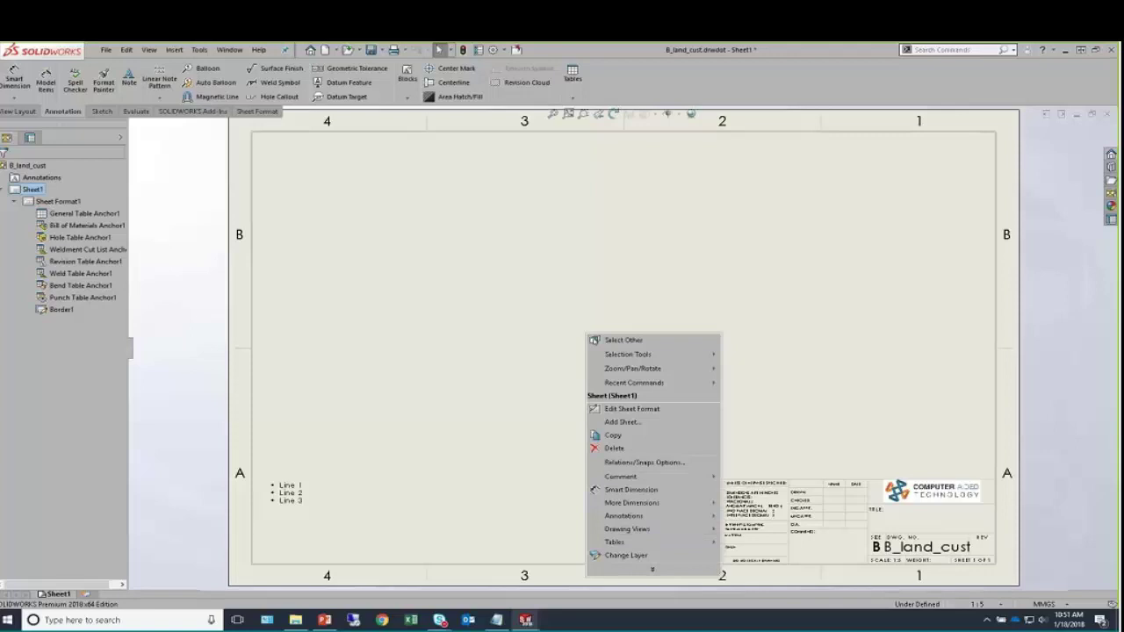
left_click(666, 414)
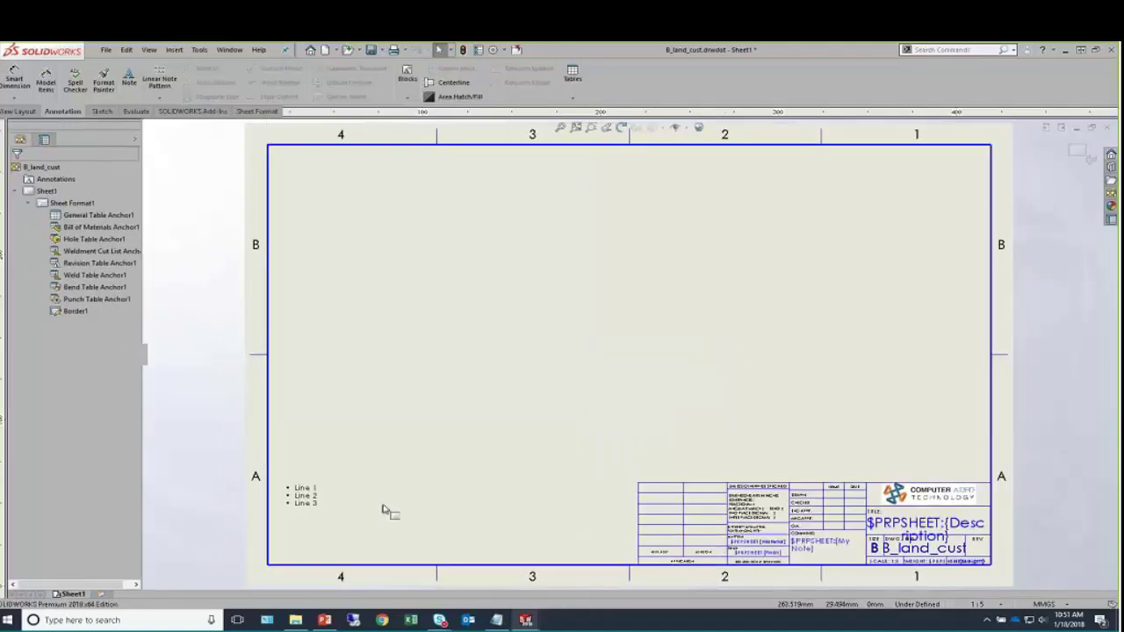
scroll(334, 522, "down", 4)
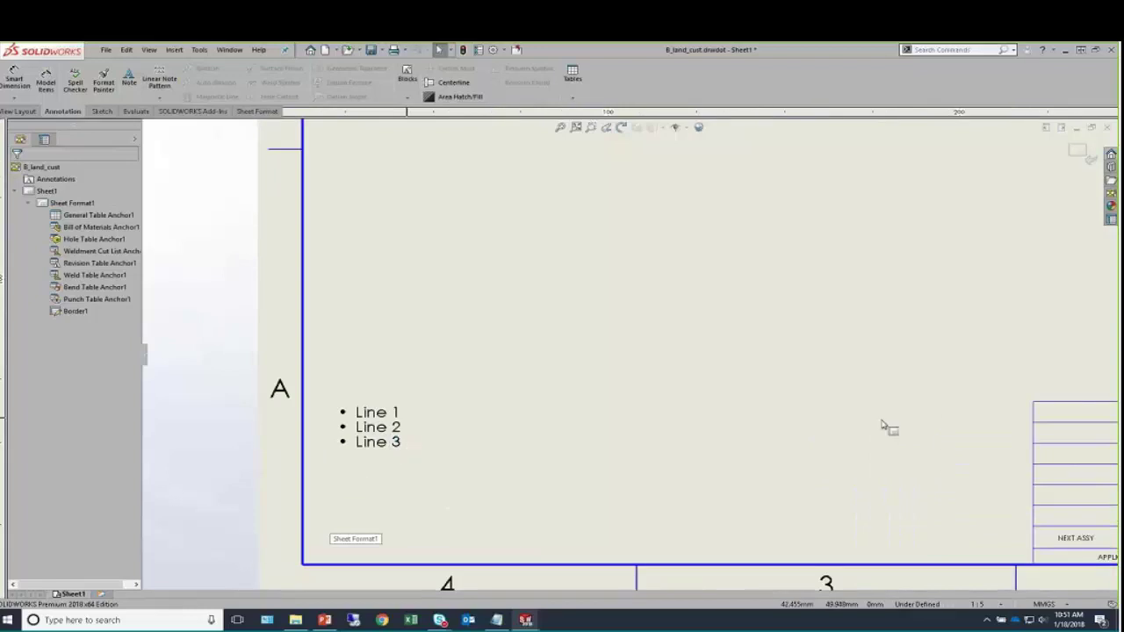
middle_click_drag(883, 425, 251, 325)
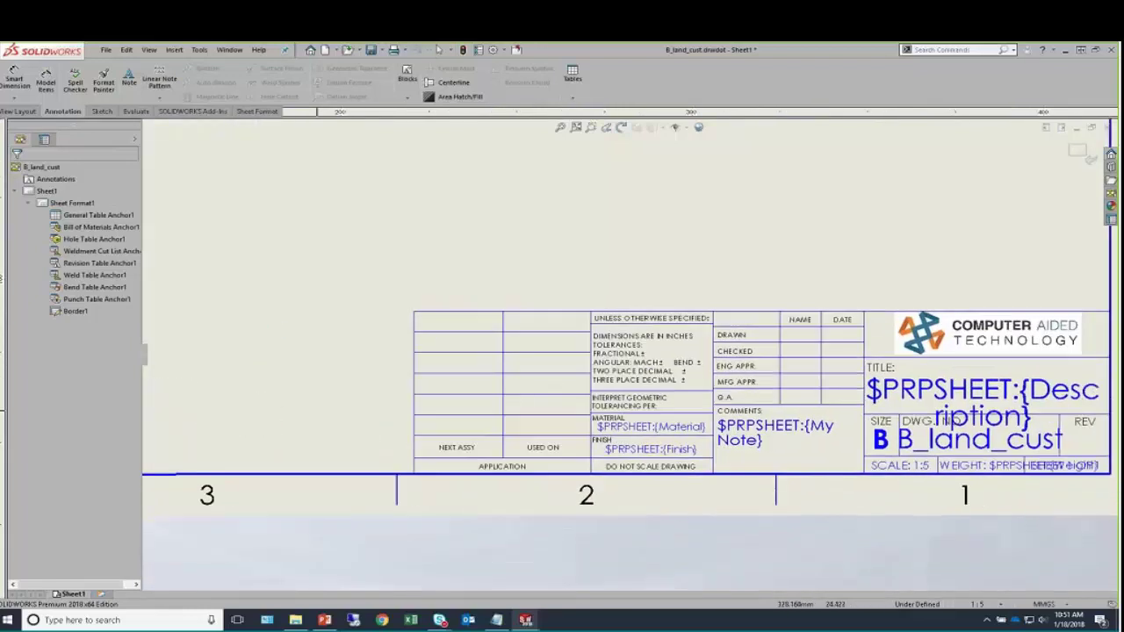
scroll(965, 522, "down", 2)
middle_click_drag(270, 445, 182, 430)
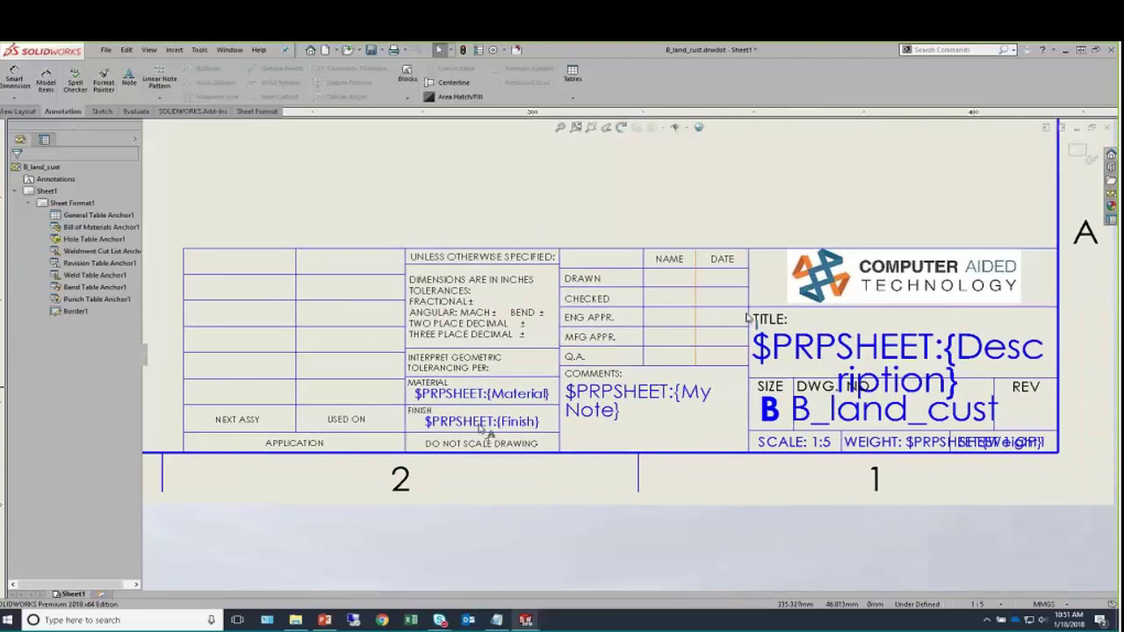
left_click_drag(724, 210, 175, 446)
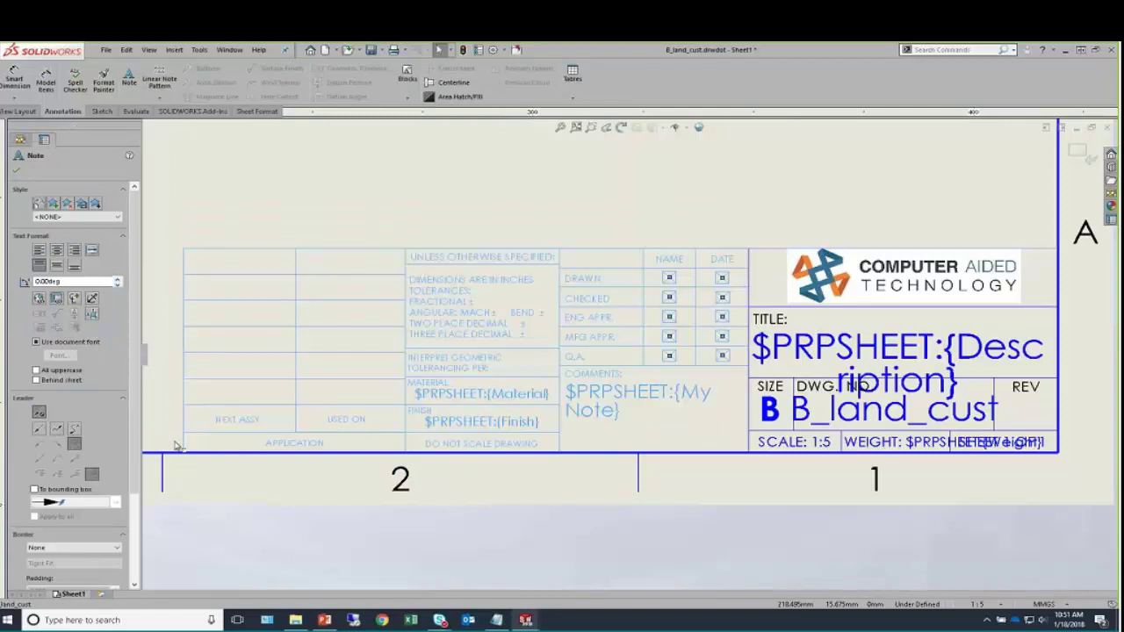
key("Delete")
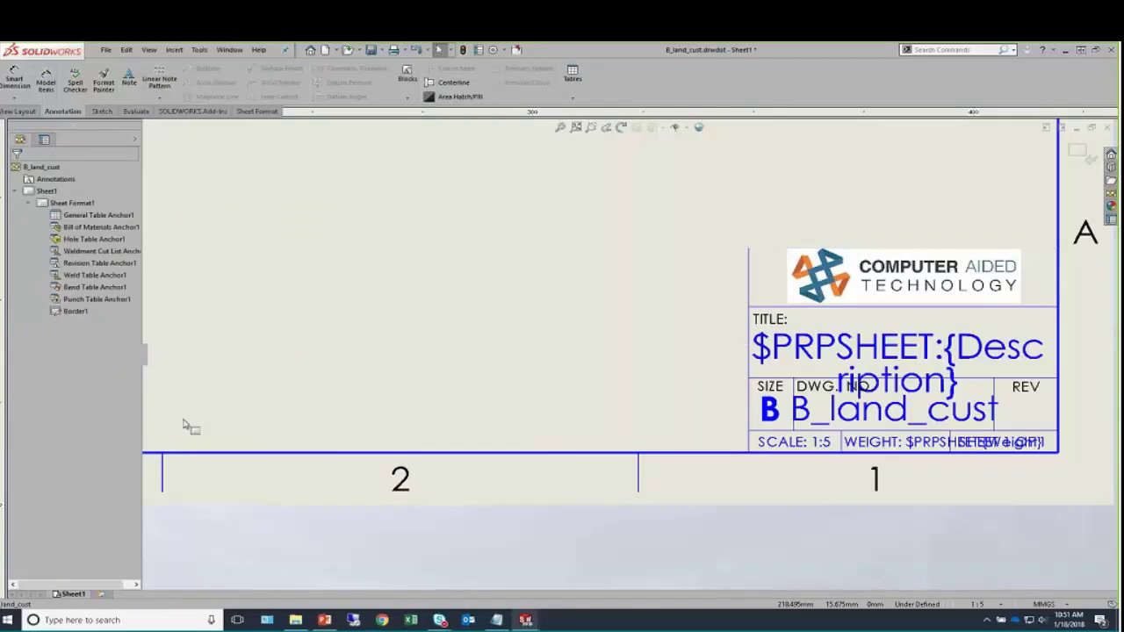
Sketch a horizontal line about 70 mm long closing the title block above the logo up to the border, and finish editing the sheet format.
scroll(644, 246, "down", 1)
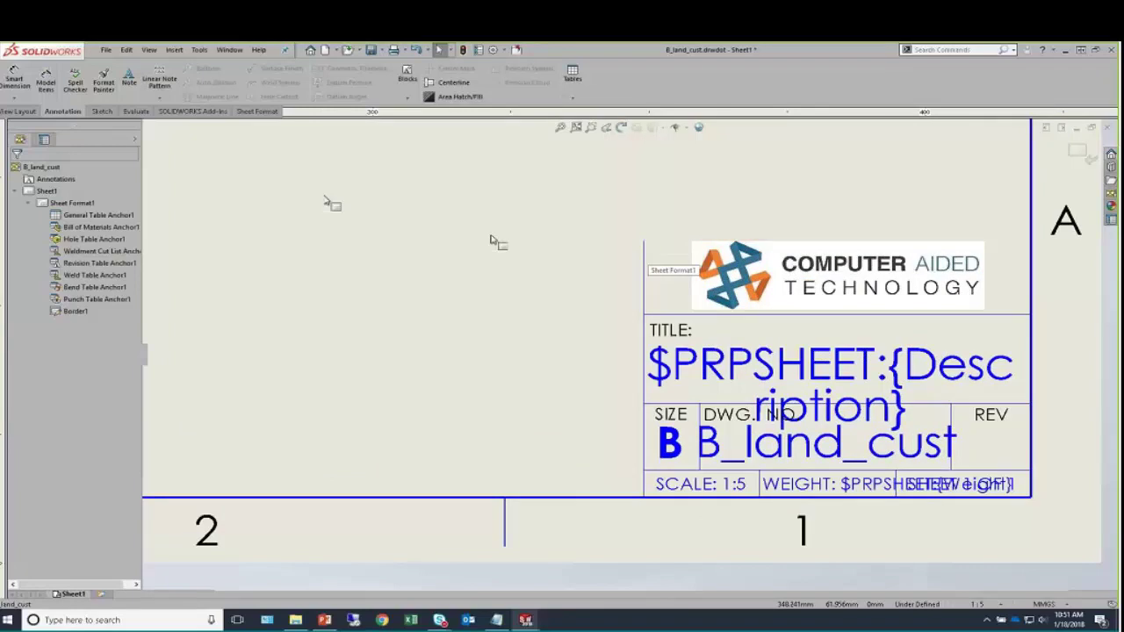
left_click(102, 111)
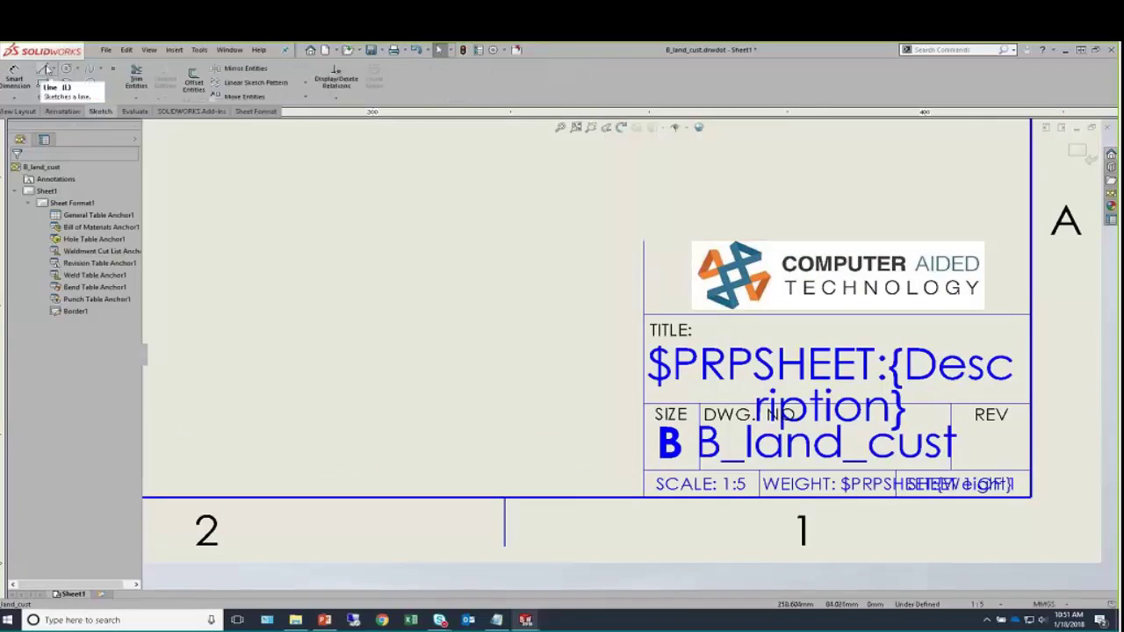
left_click(42, 68)
left_click(647, 244)
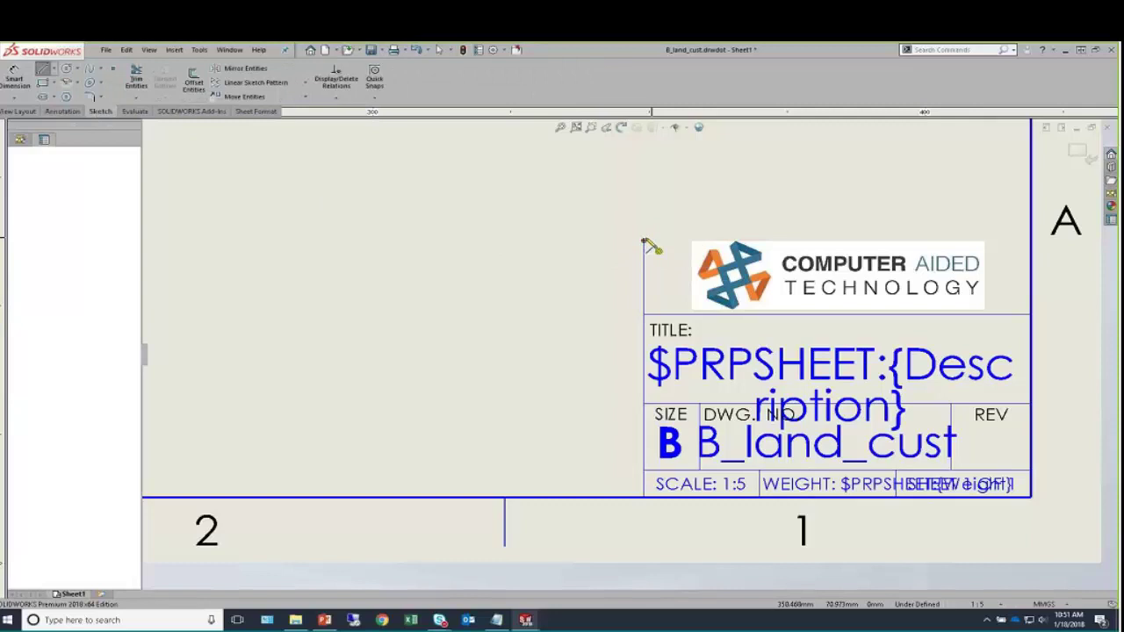
left_click(1029, 241)
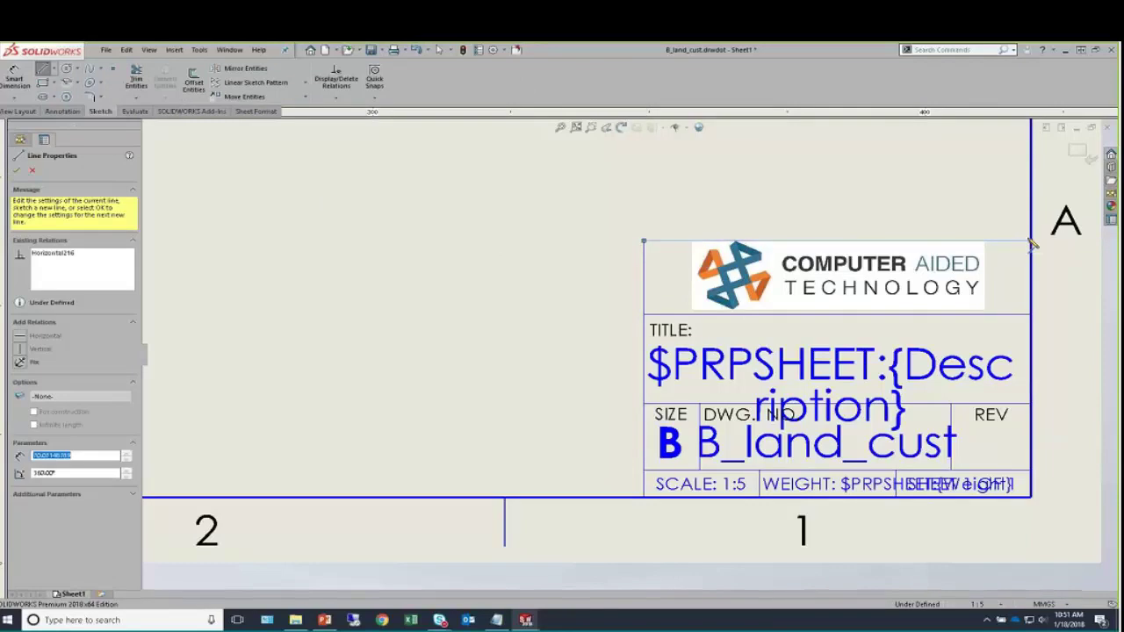
key("Escape")
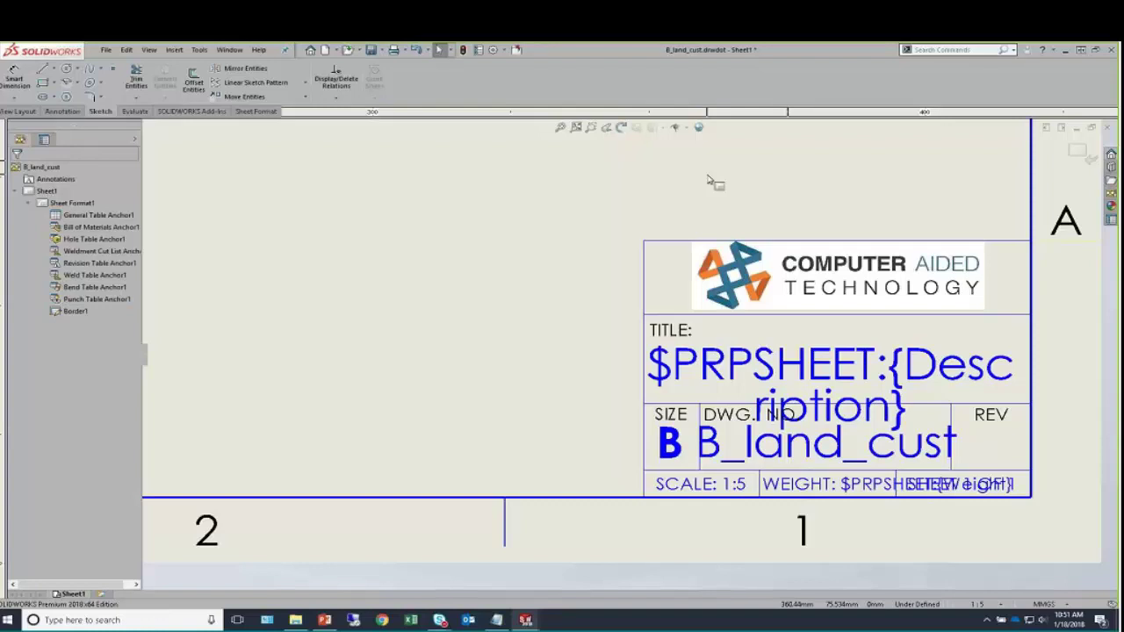
key("f")
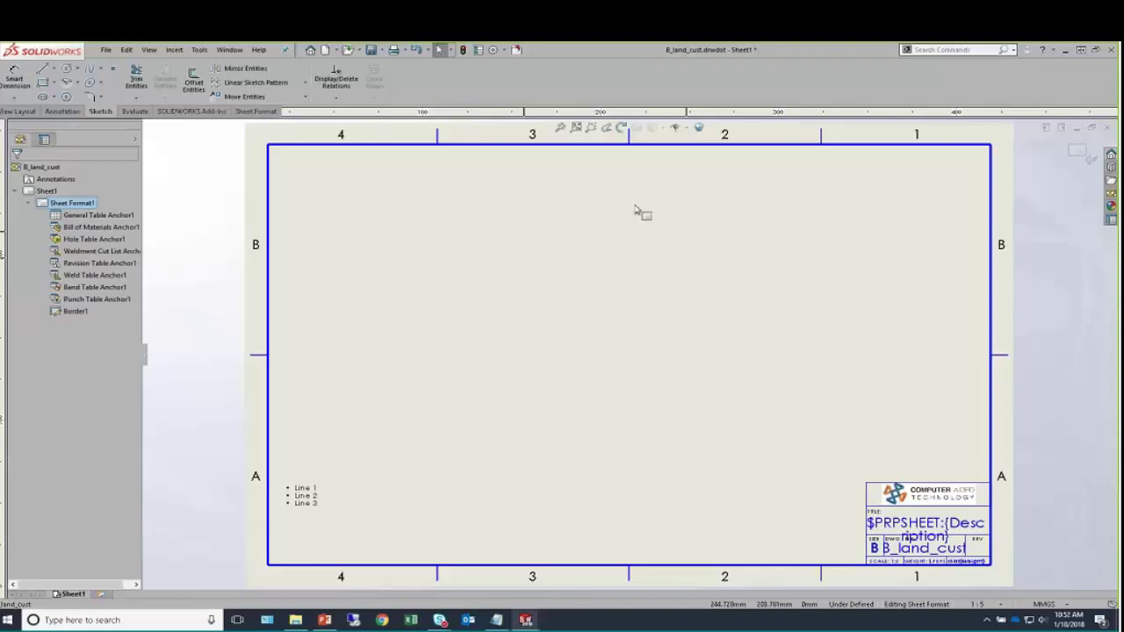
left_click(1077, 151)
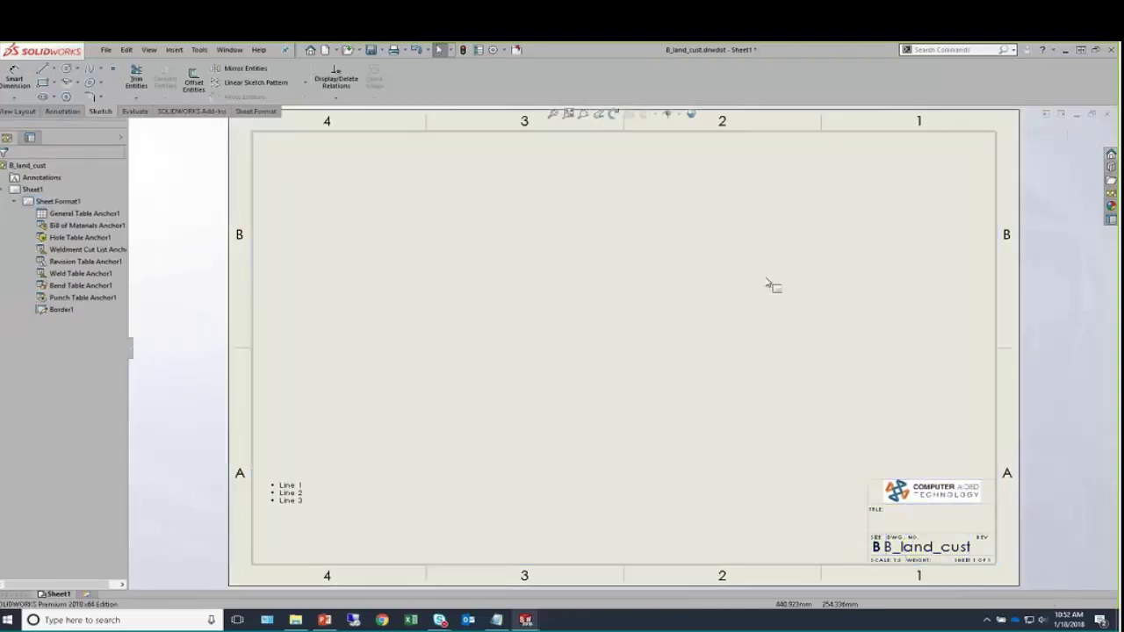
Save the reduced sheet format as b - landscape_cust_2.slddrt in the sheetformat folder.
left_click(104, 50)
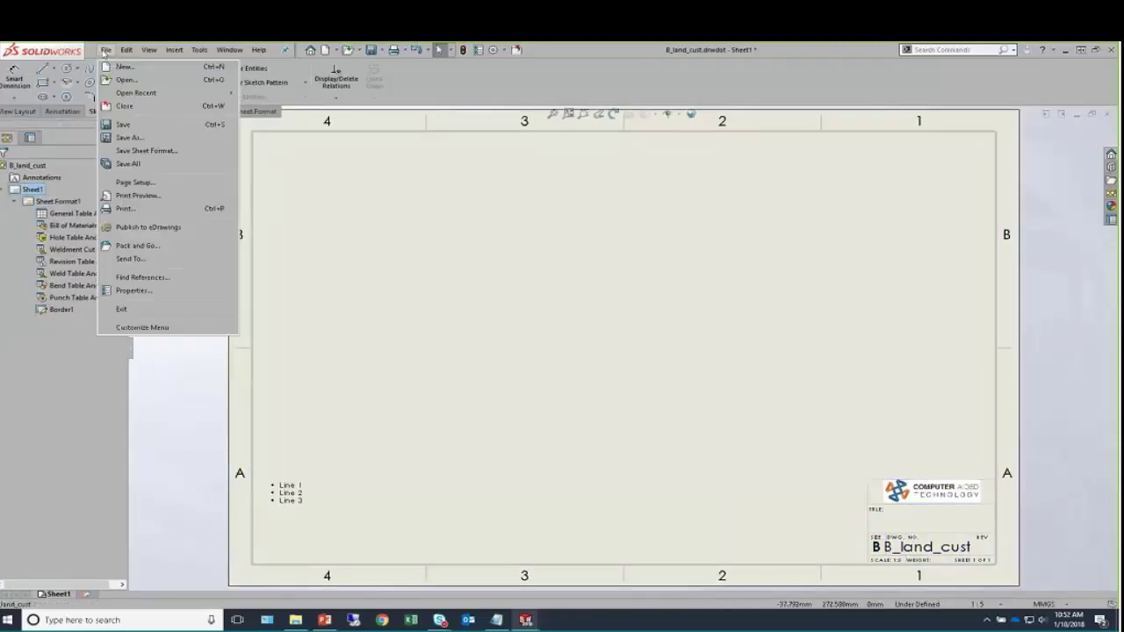
left_click(167, 151)
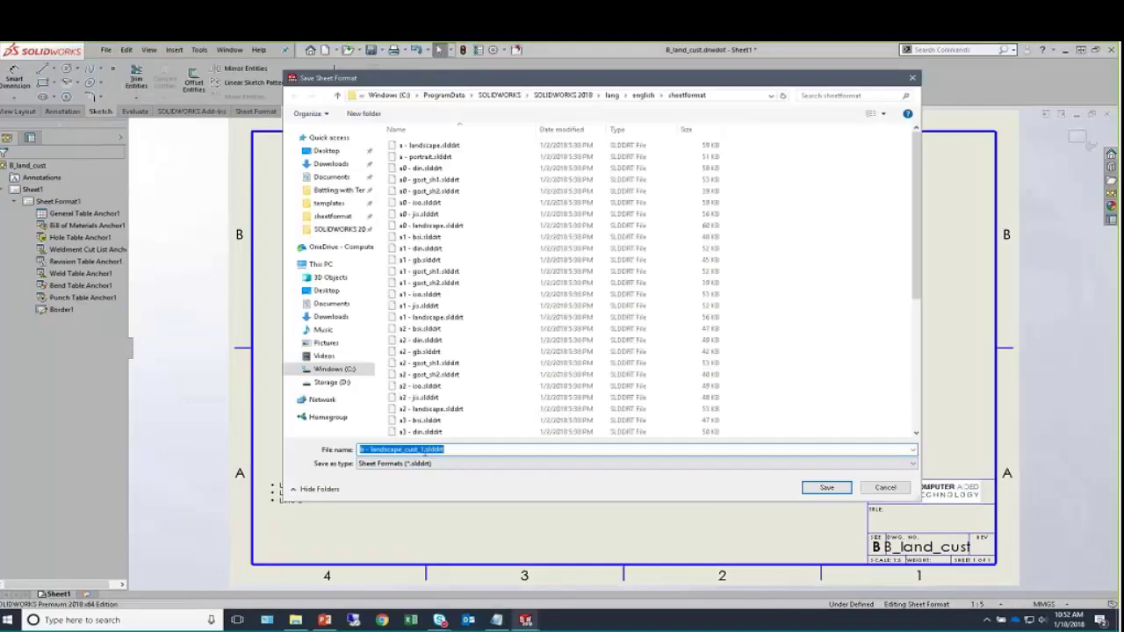
left_click(428, 450)
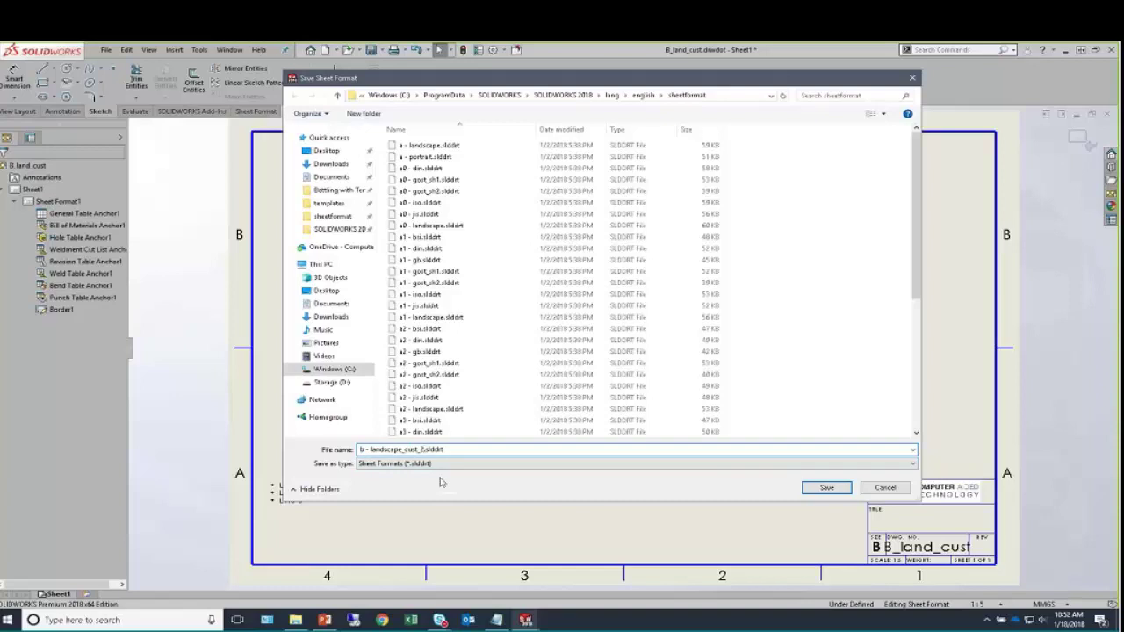
left_click(839, 490)
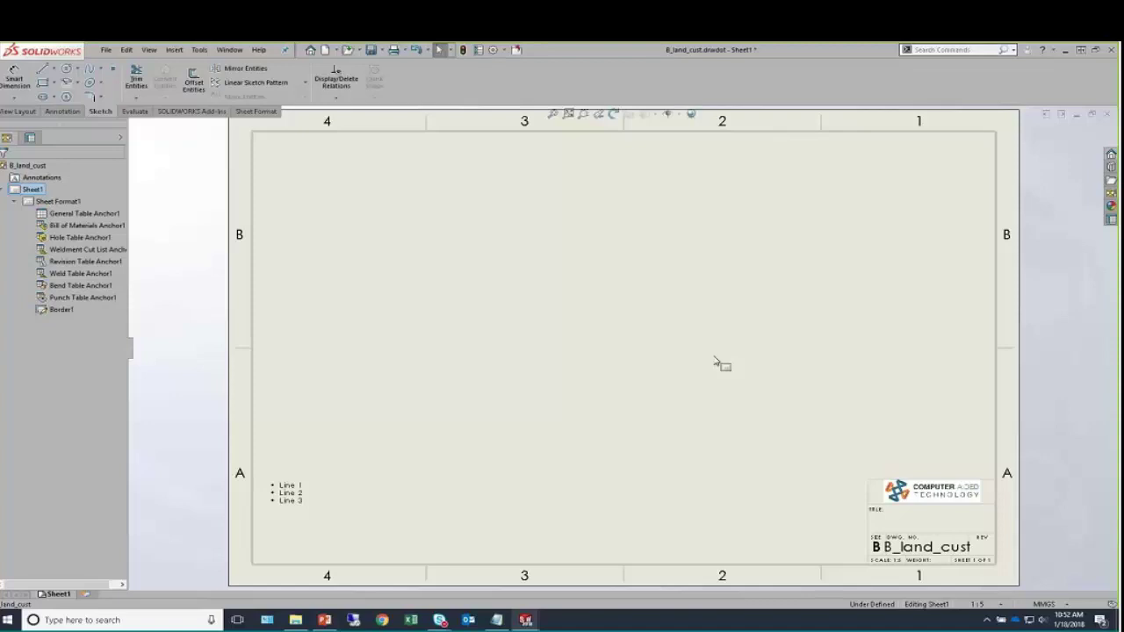
Close the modified template drawing and create a new drawing from the B_land_cust template without inserting a model view.
left_click(517, 50)
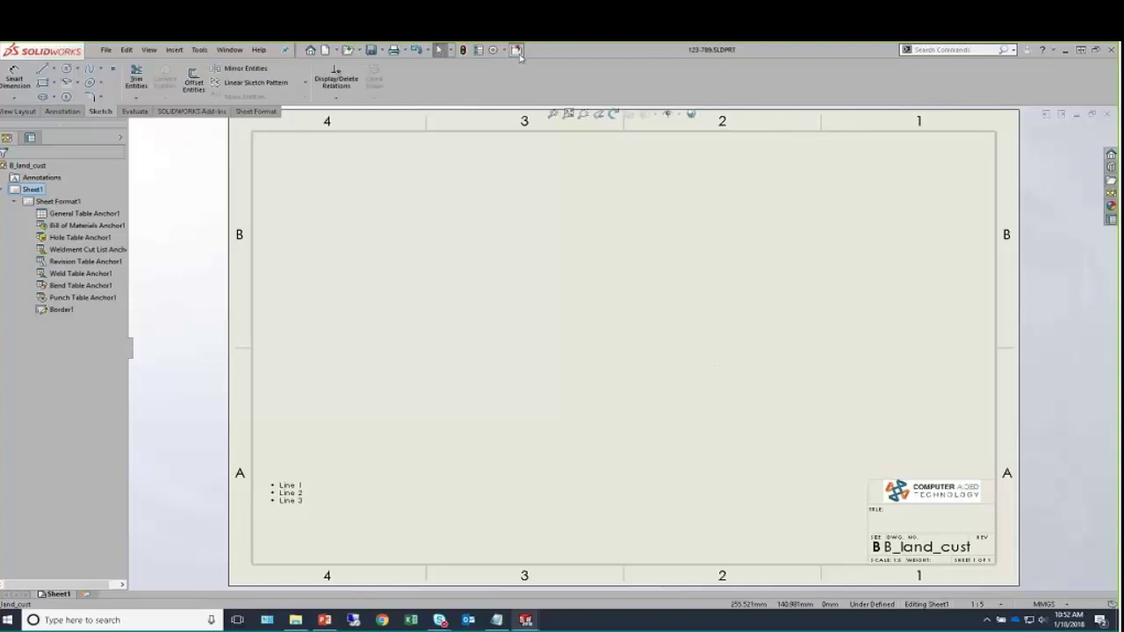
left_click(106, 49)
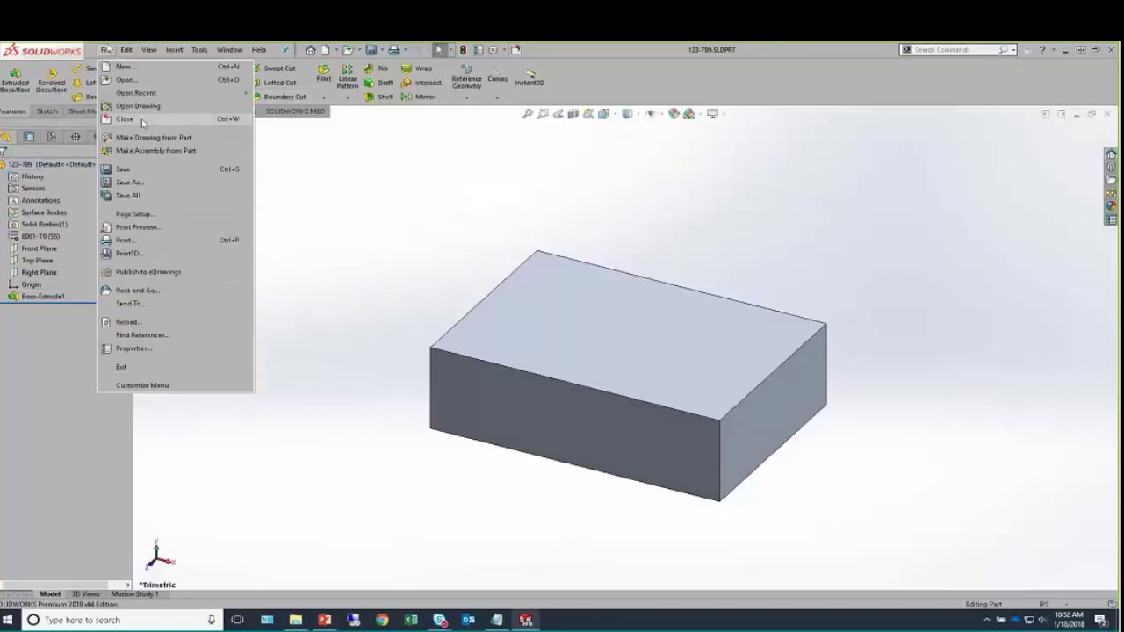
left_click(131, 70)
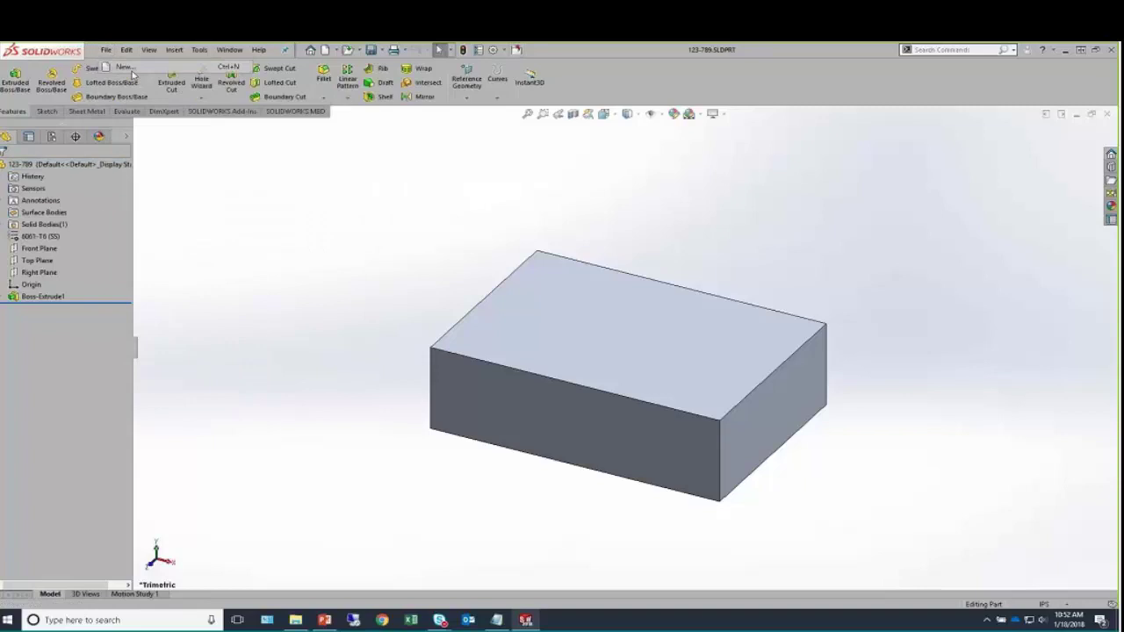
double_click(460, 224)
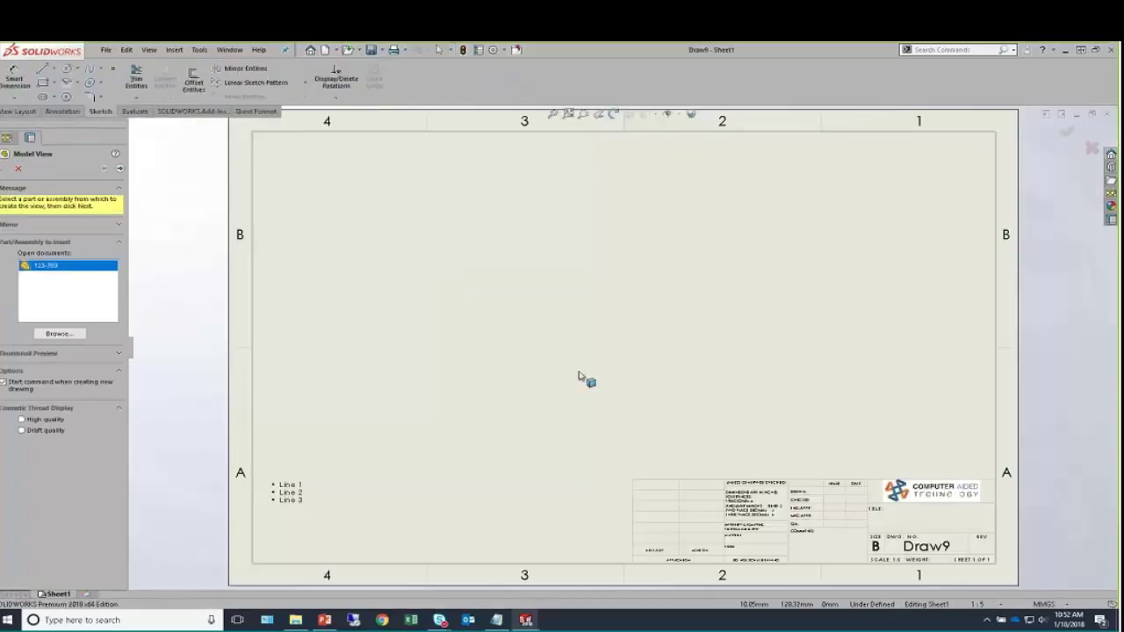
key("Escape")
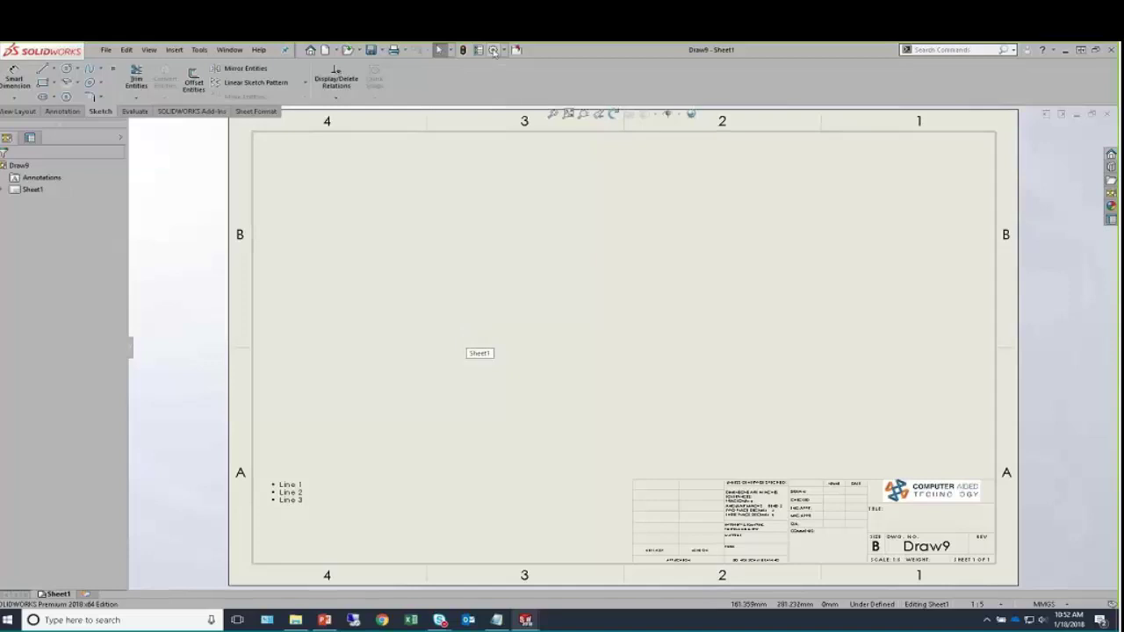
Set the document's drawing sheet properties to use the different sheet format b - landscape_cust_2.slddrt for new sheets.
left_click(494, 50)
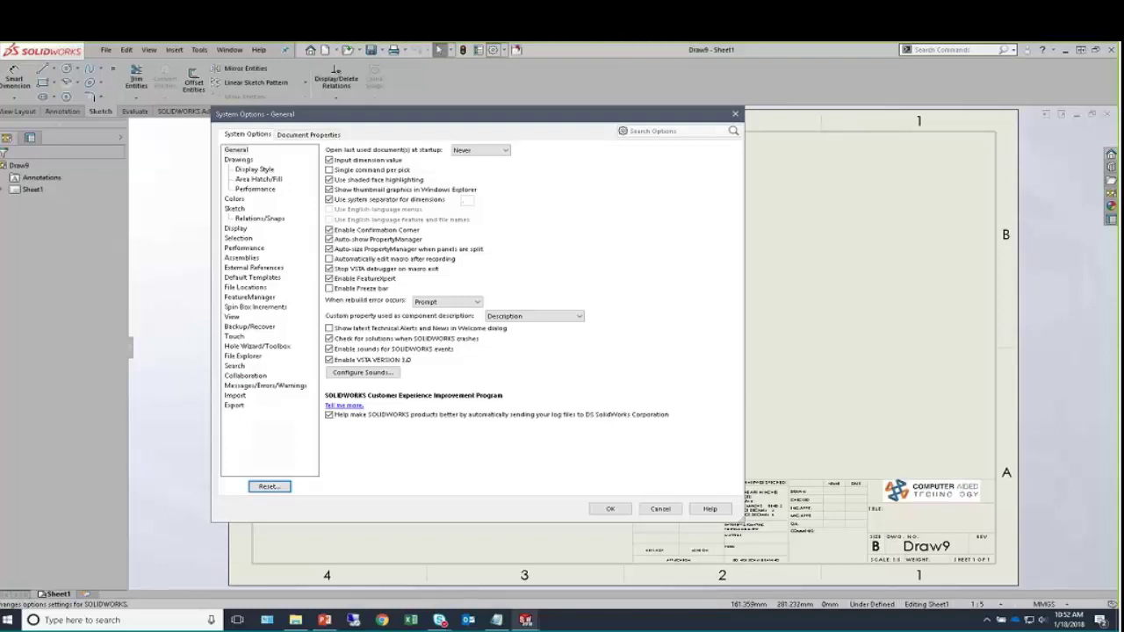
left_click(308, 134)
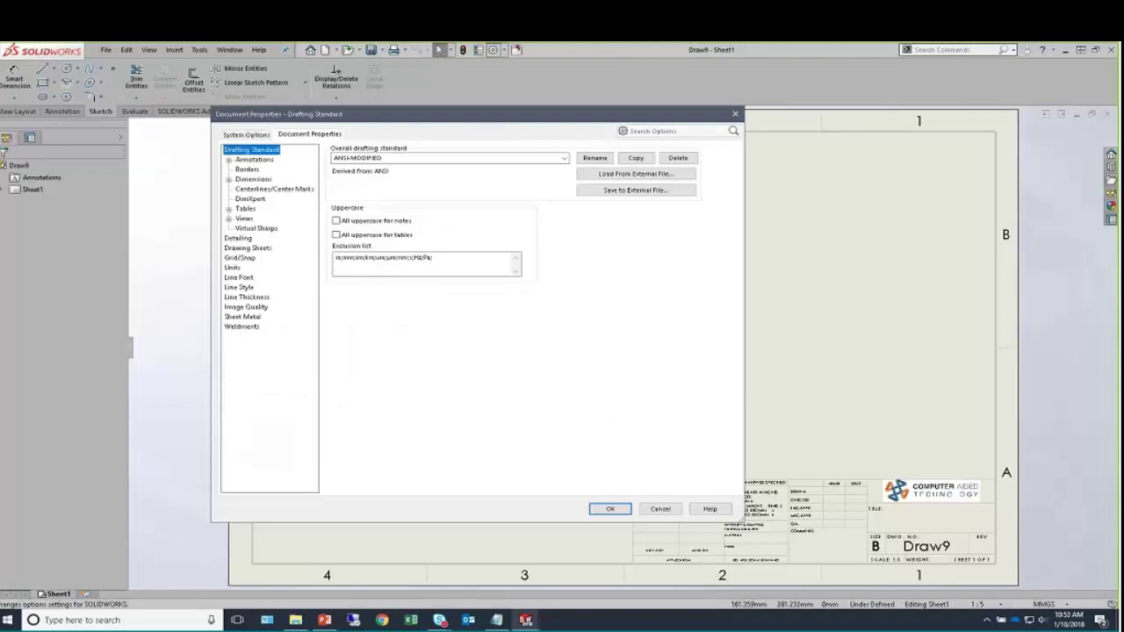
left_click(264, 249)
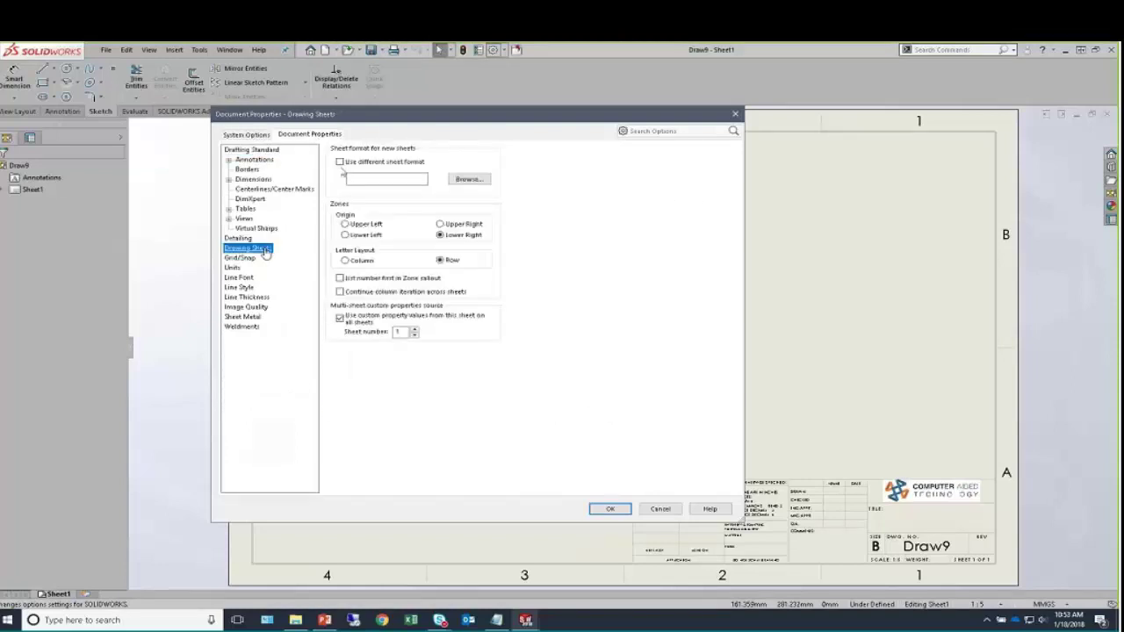
left_click(340, 163)
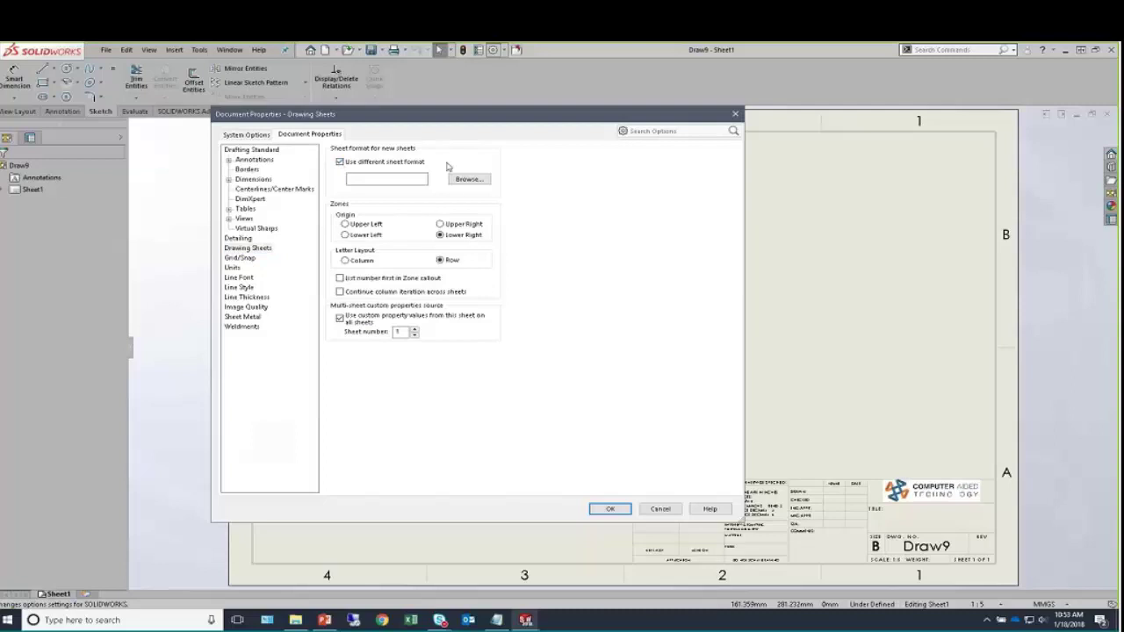
left_click(470, 179)
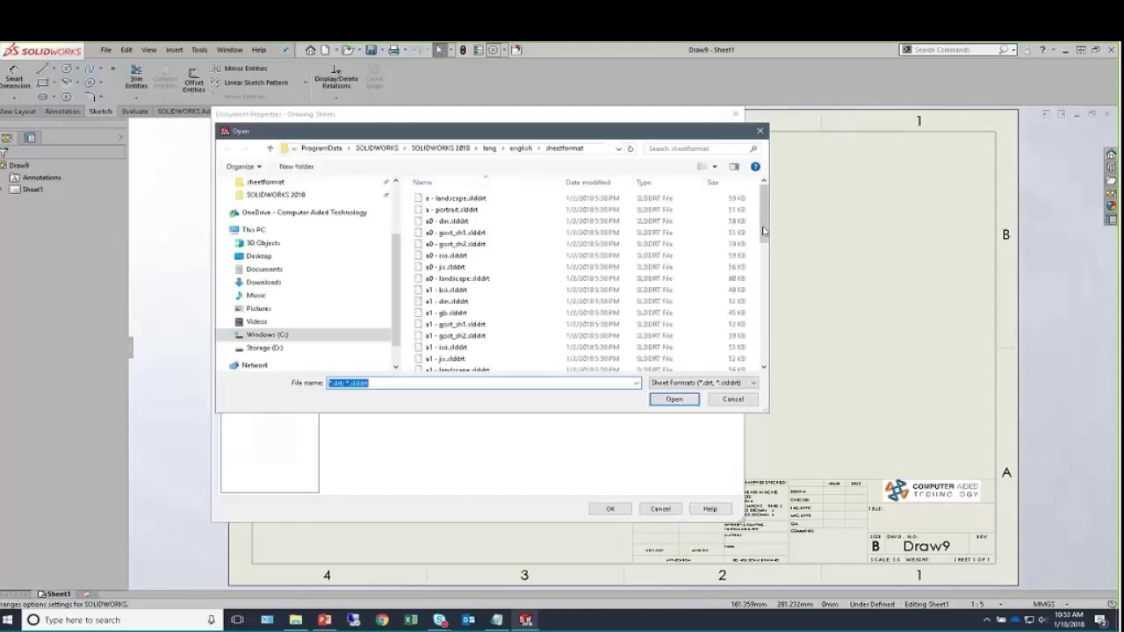
left_click_drag(765, 230, 766, 353)
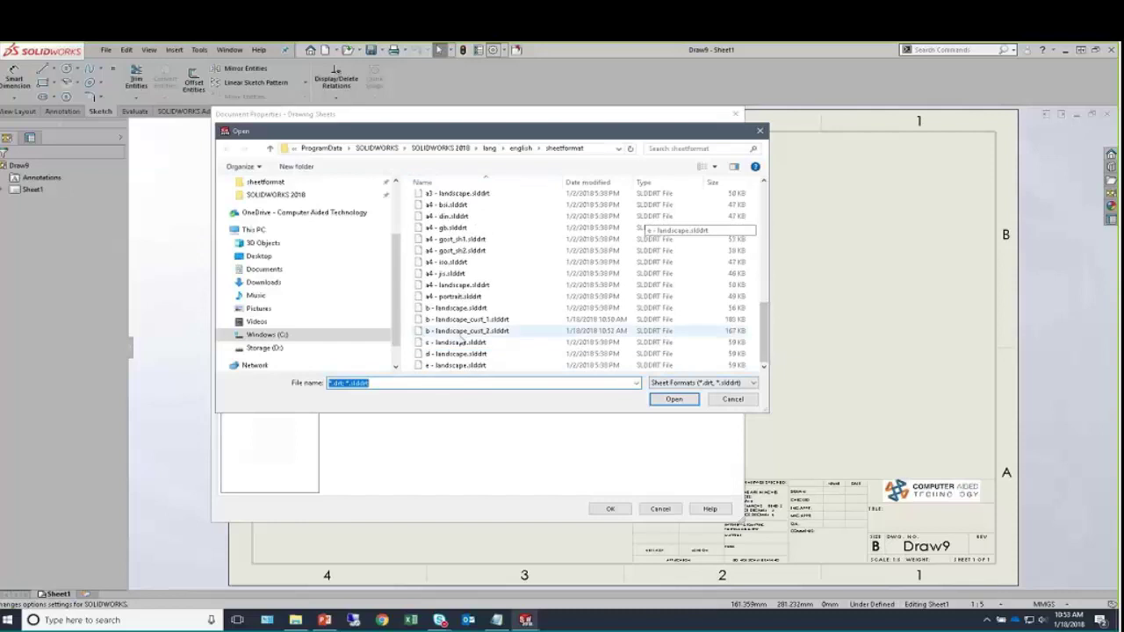
left_click(457, 331)
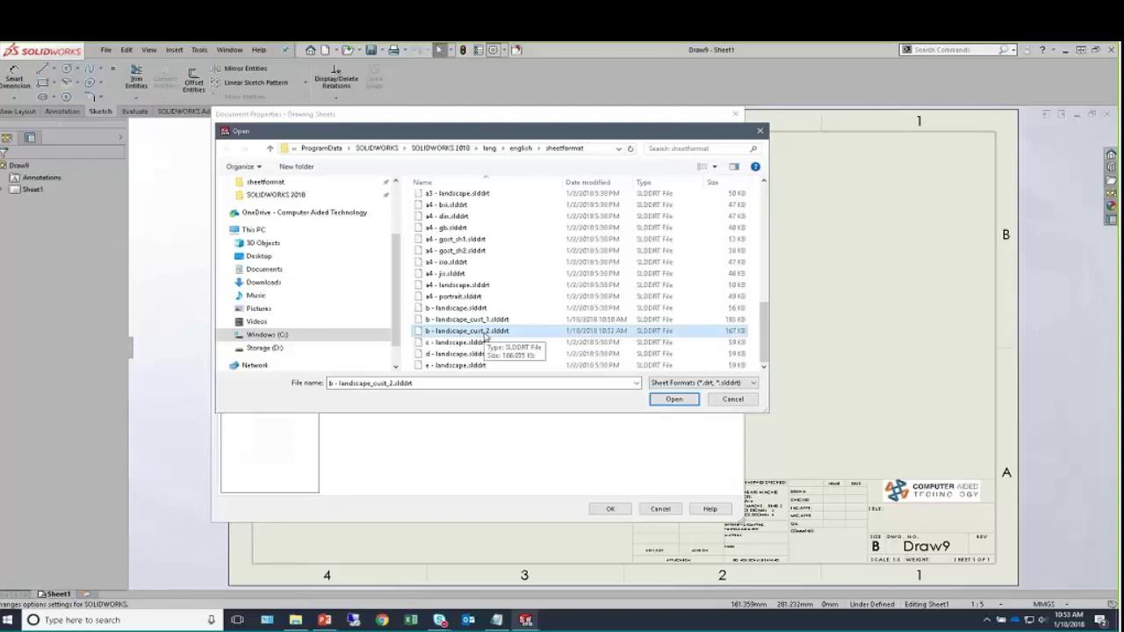
left_click(673, 400)
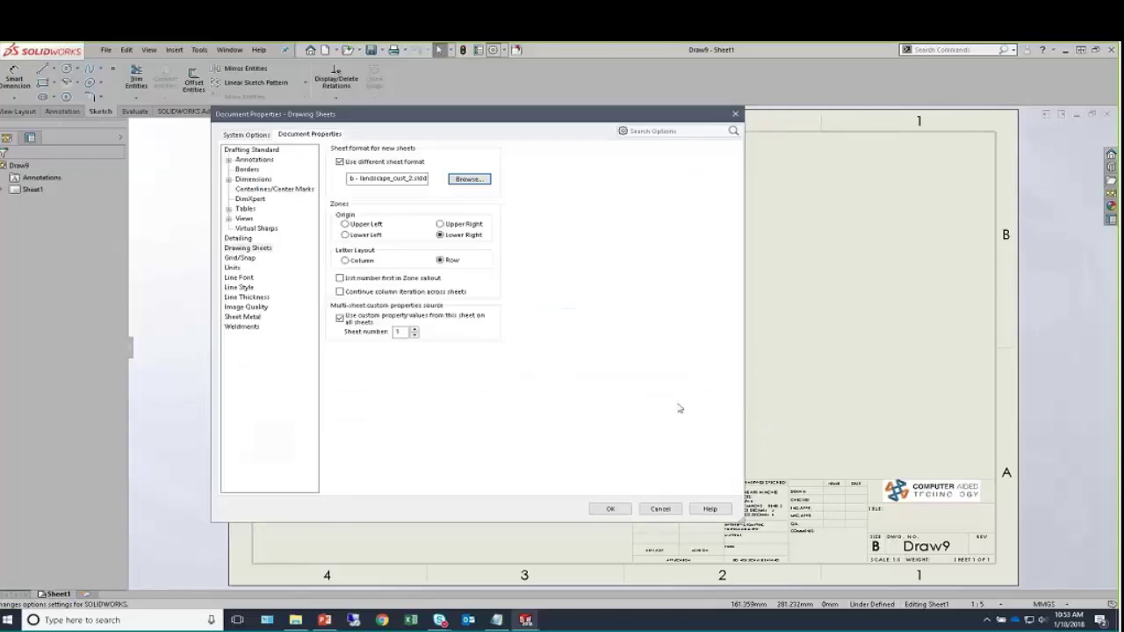
left_click(613, 511)
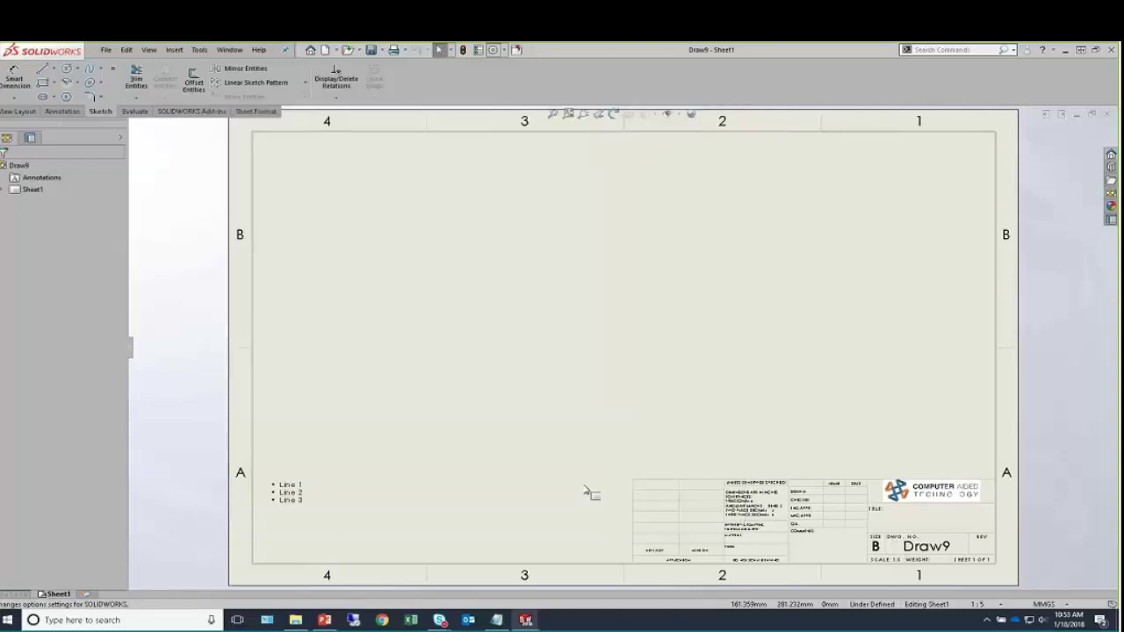
Save the drawing as a Drawing Templates (*.drwdot) file replacing B_land_cust.drwdot in the templates folder, and close it.
left_click(386, 414)
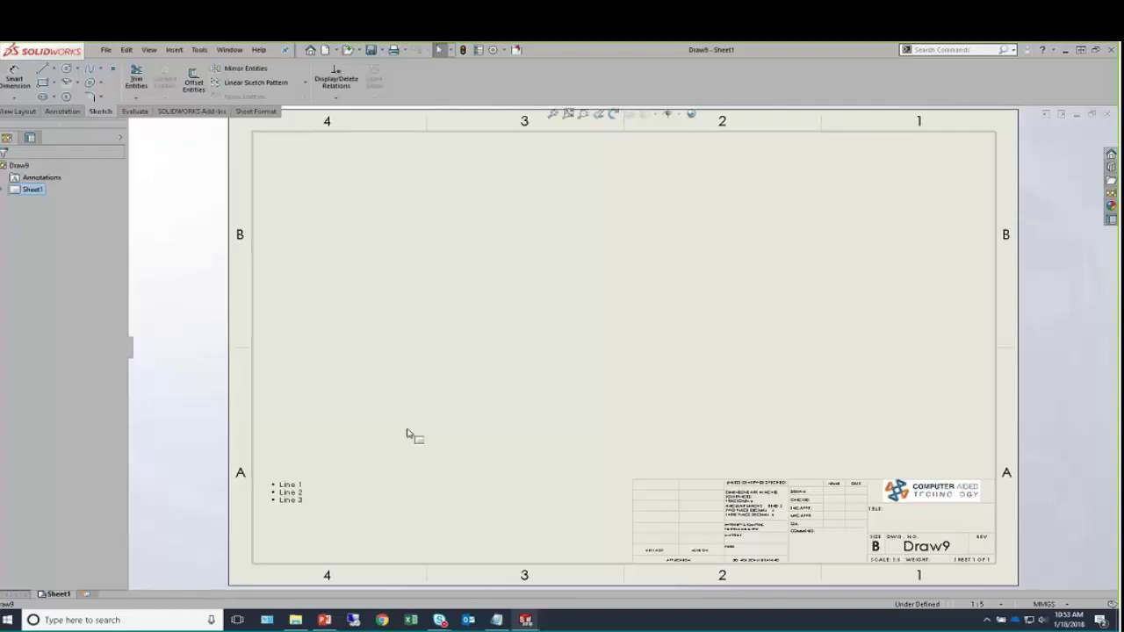
key("alt+f")
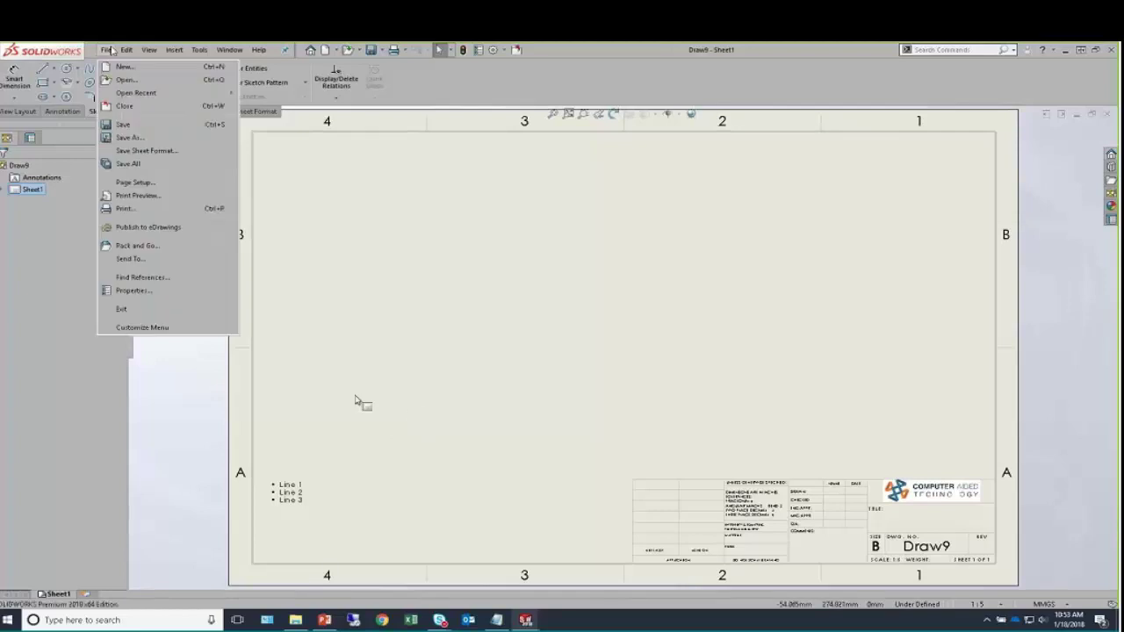
left_click(129, 138)
left_click(567, 434)
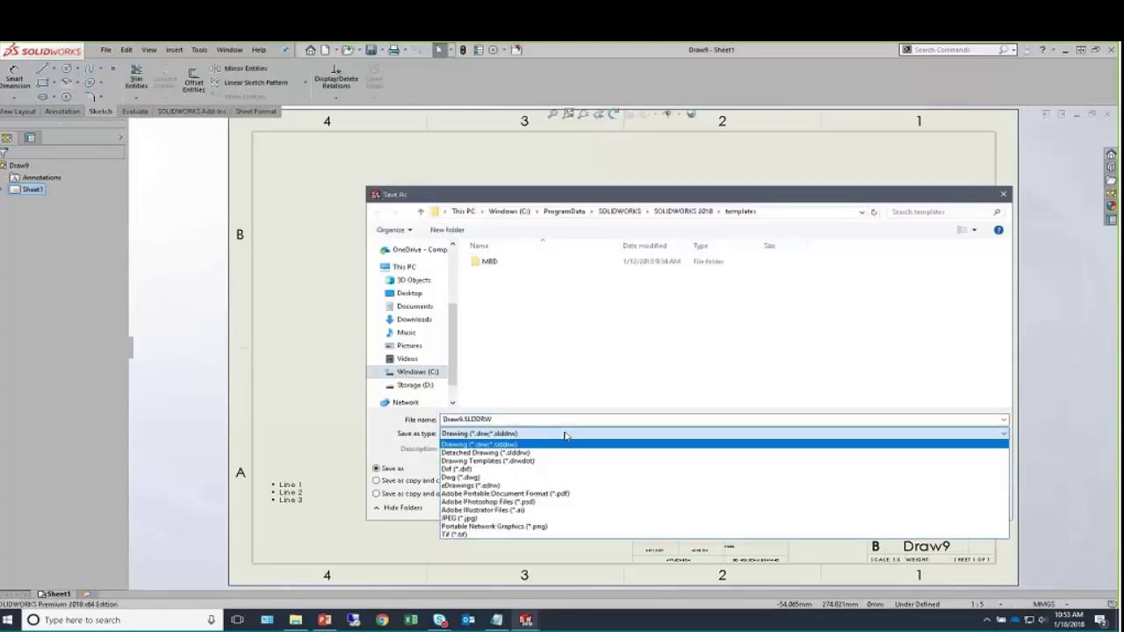
left_click(522, 460)
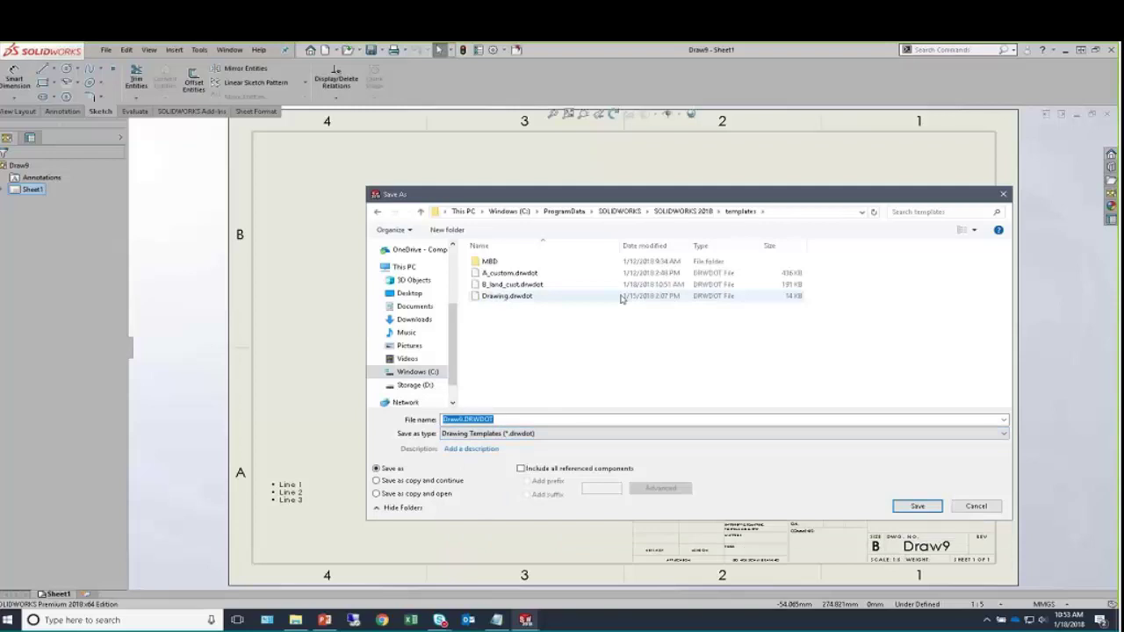
left_click(546, 286)
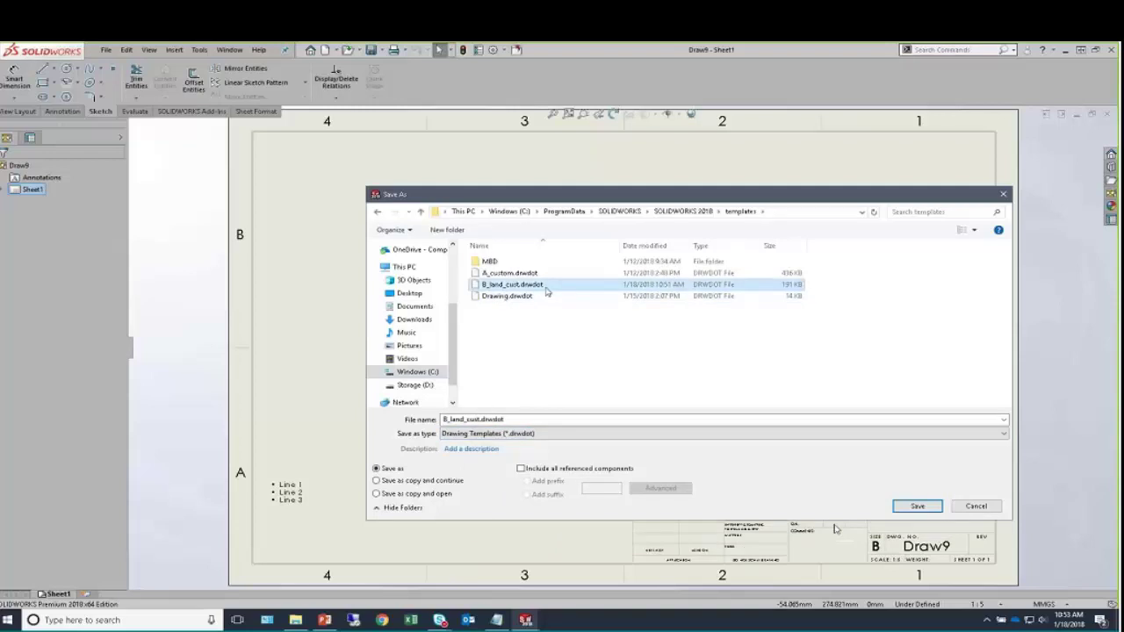
left_click(917, 506)
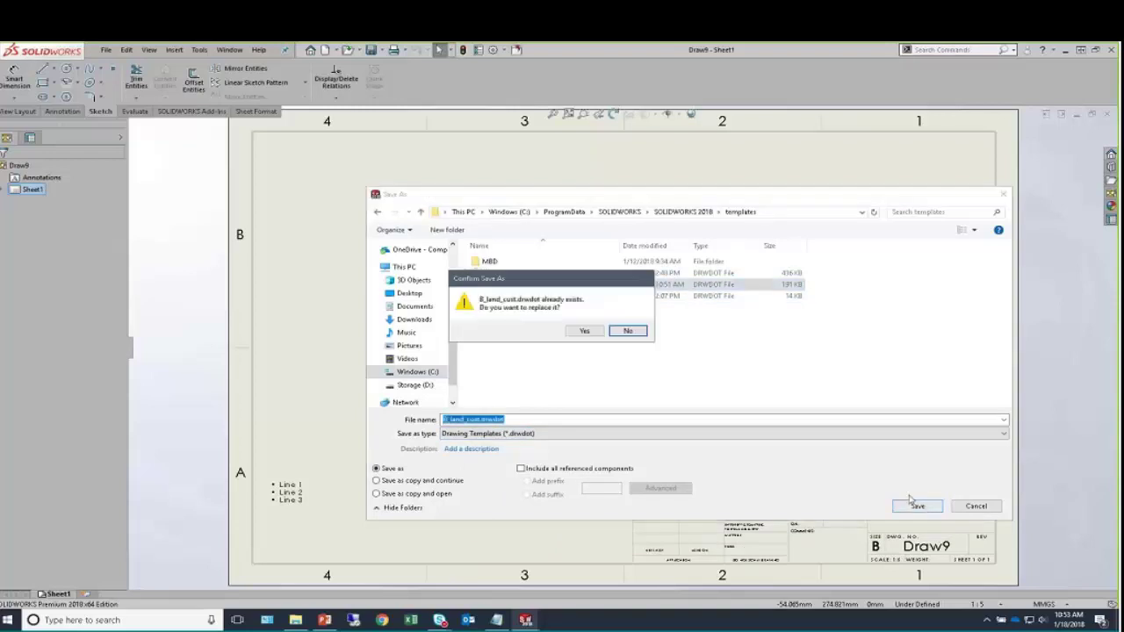
left_click(584, 331)
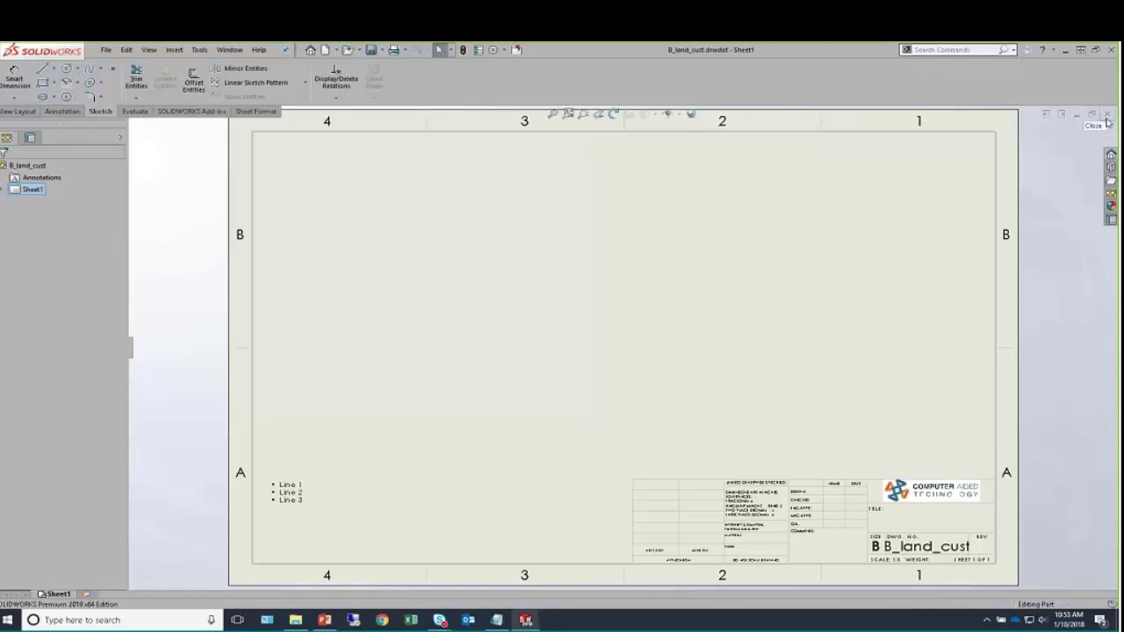
left_click(1106, 122)
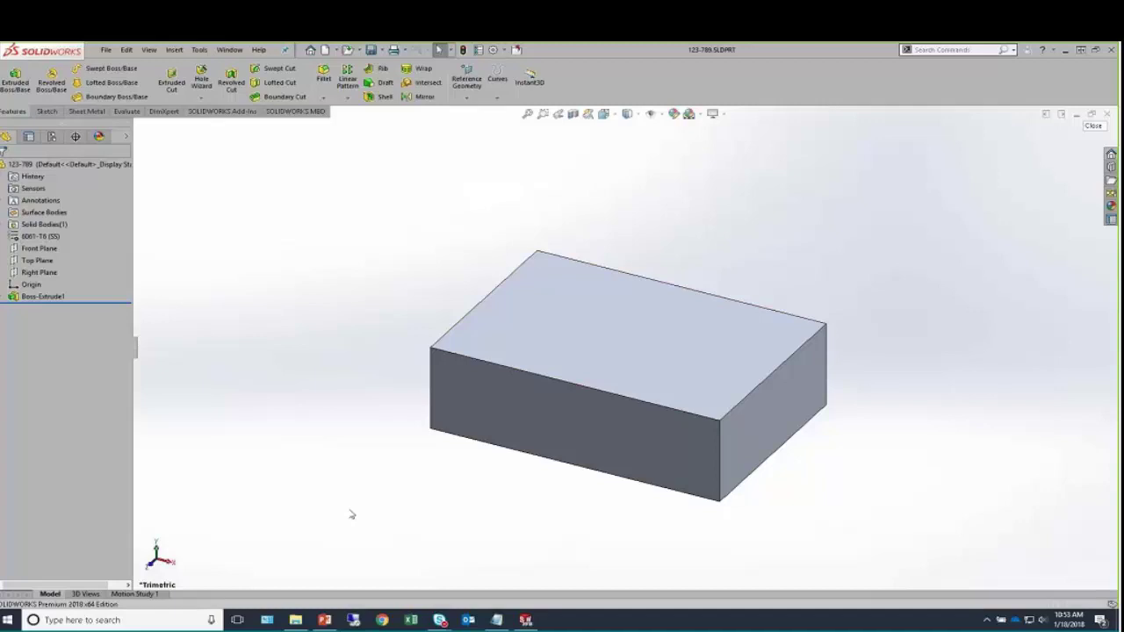
key("alt+Tab")
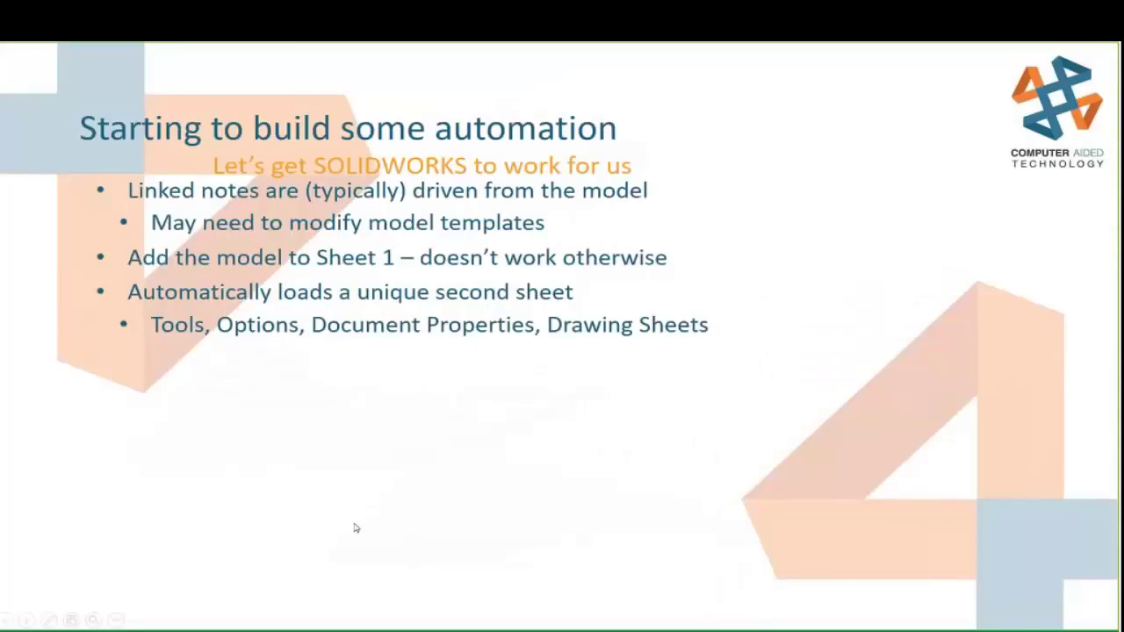
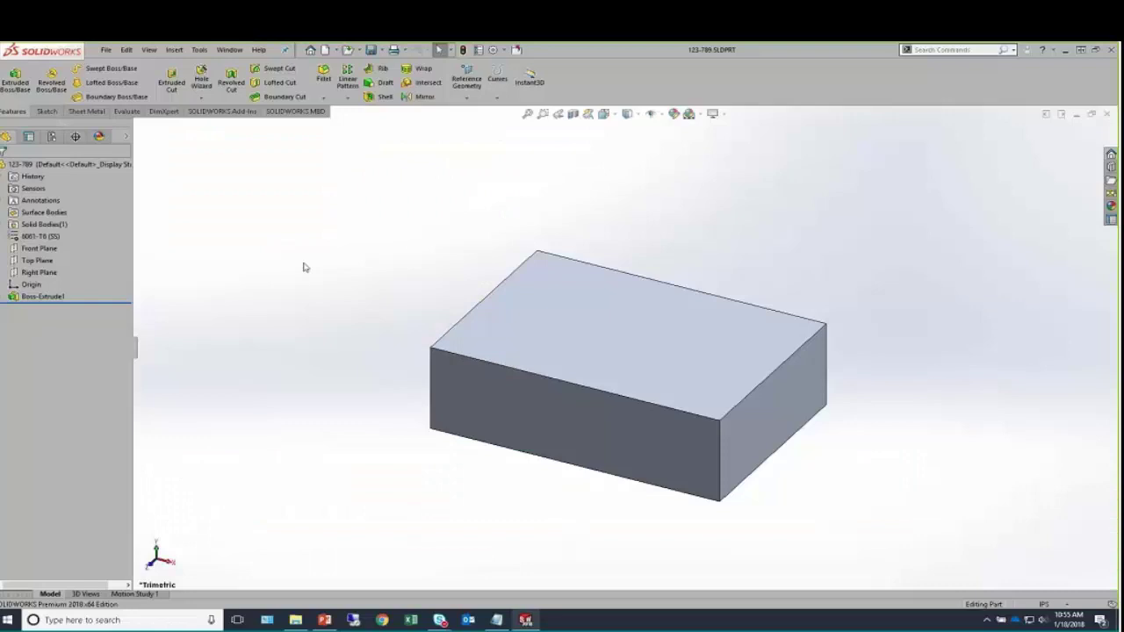
Create another new drawing from the B_land_cust template, skip the model view, and start editing its sheet format.
left_click(325, 50)
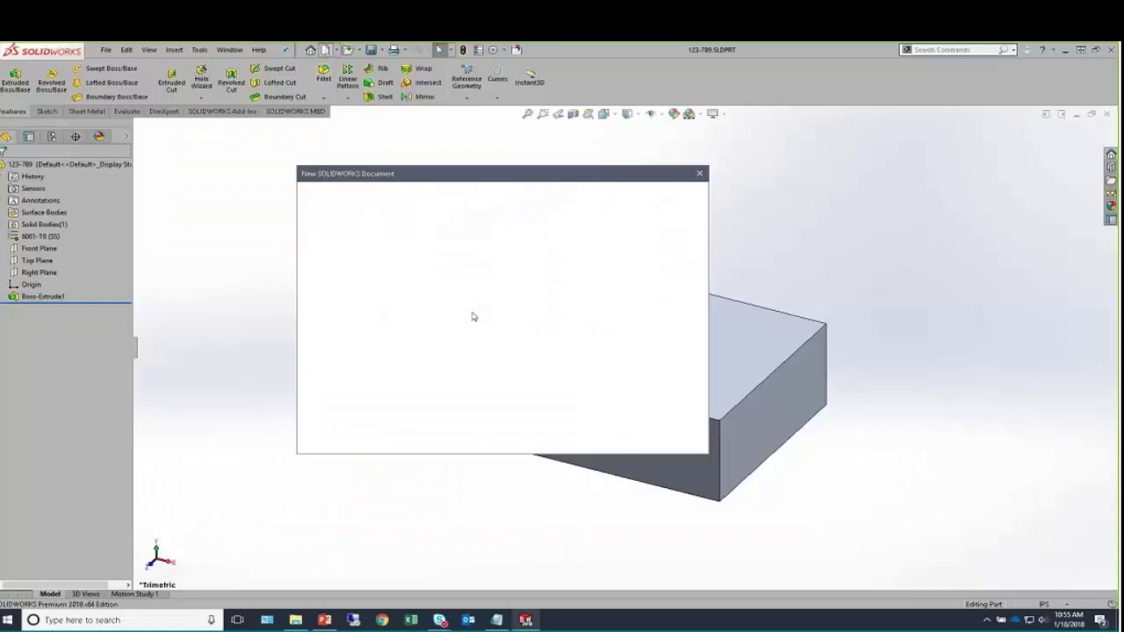
double_click(490, 226)
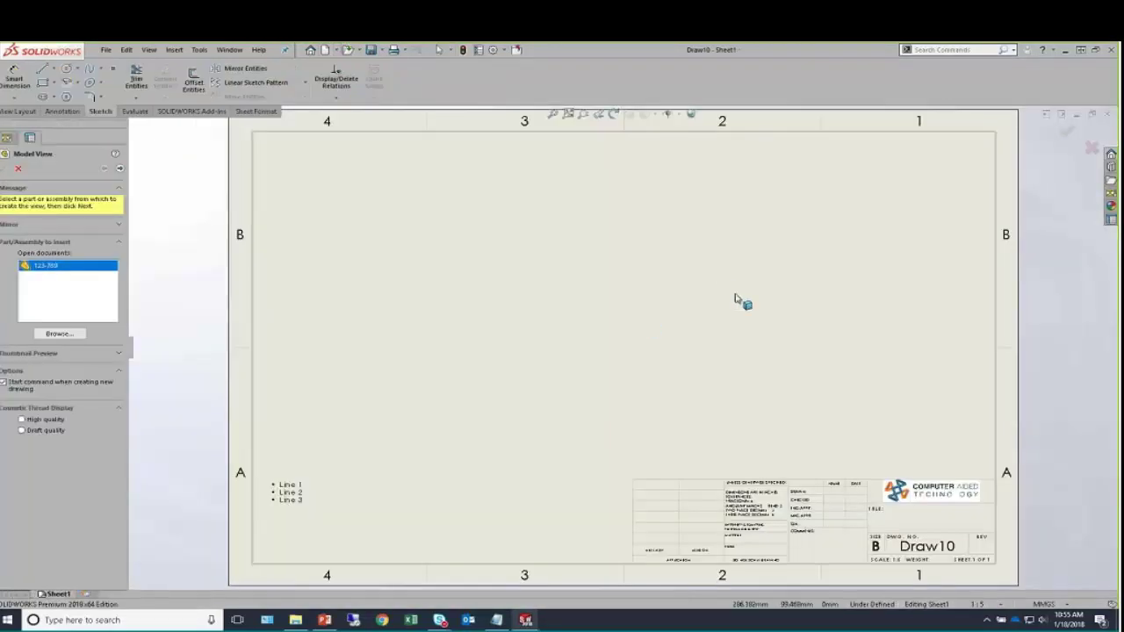
key("Escape")
right_click(722, 281)
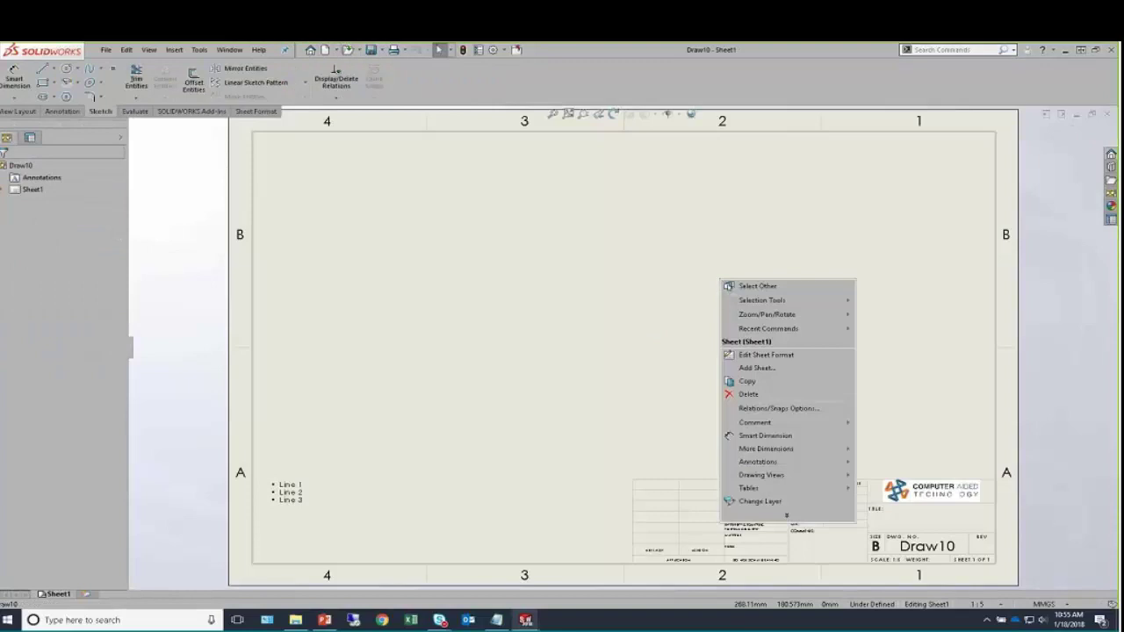
left_click(797, 362)
scroll(861, 474, "down", 5)
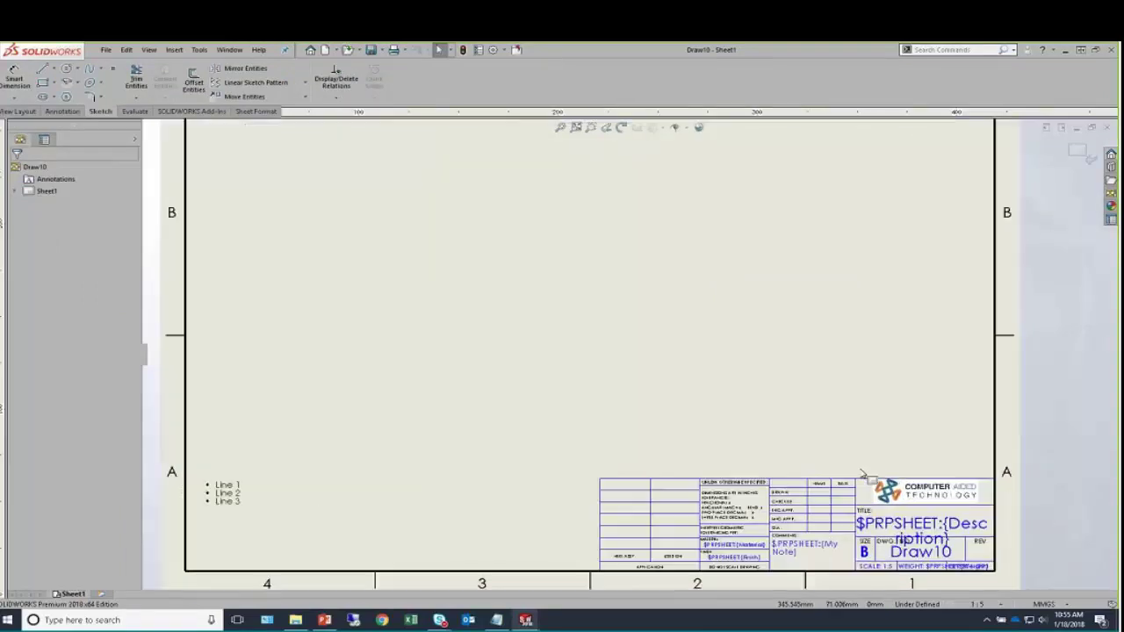
Start defining title block fields and shrink the title block table boundary to fit closely around the title block.
right_click(470, 186)
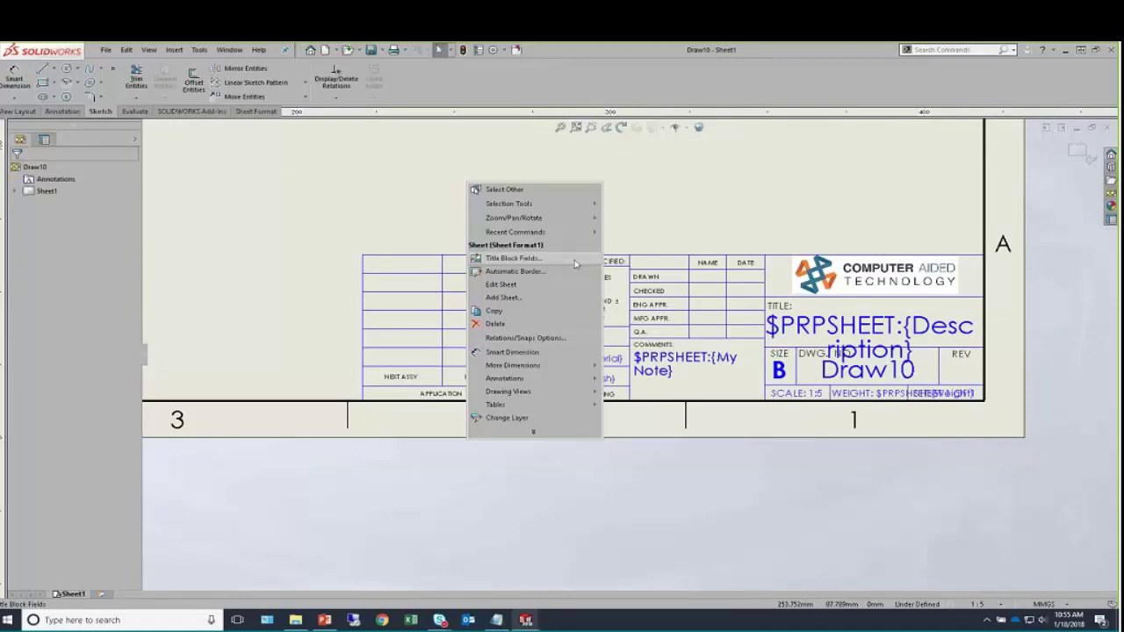
left_click(256, 191)
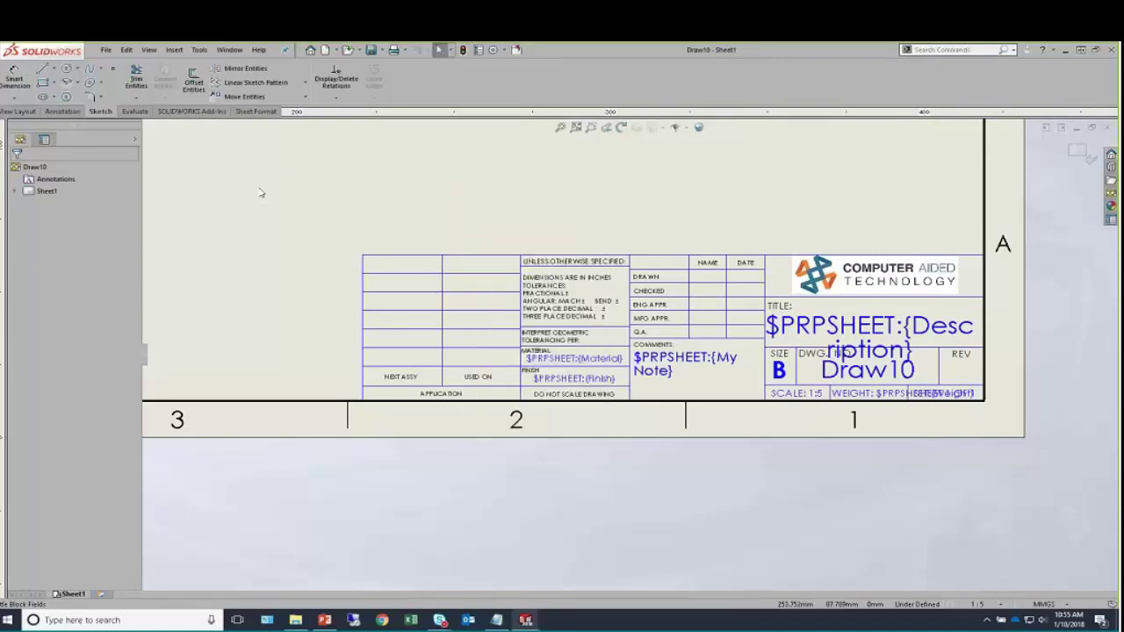
left_click(257, 112)
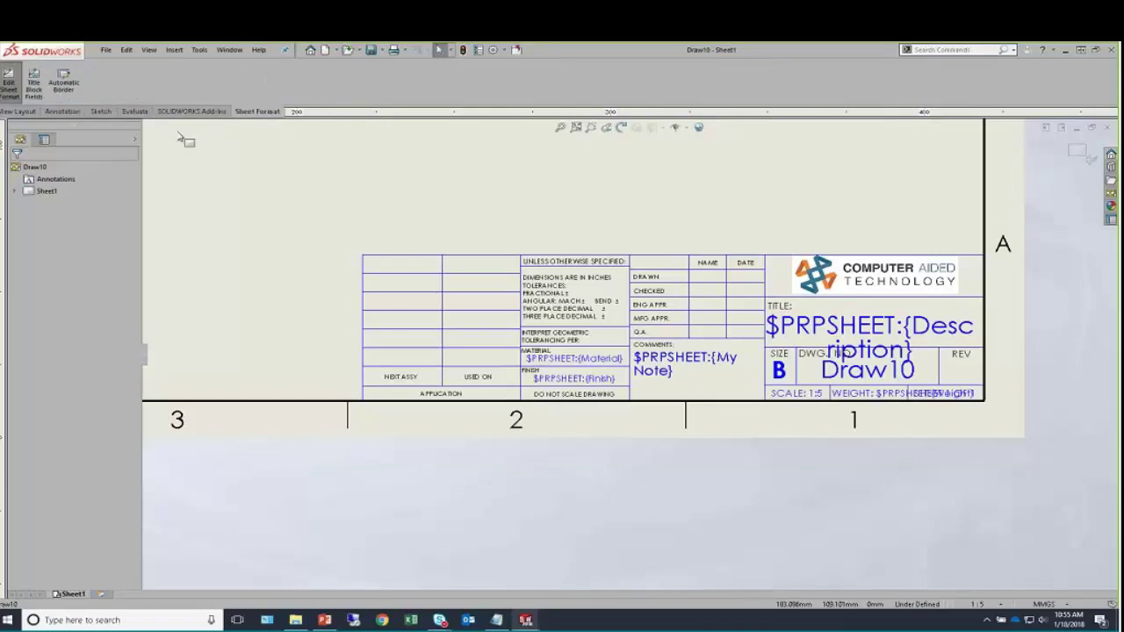
left_click(36, 87)
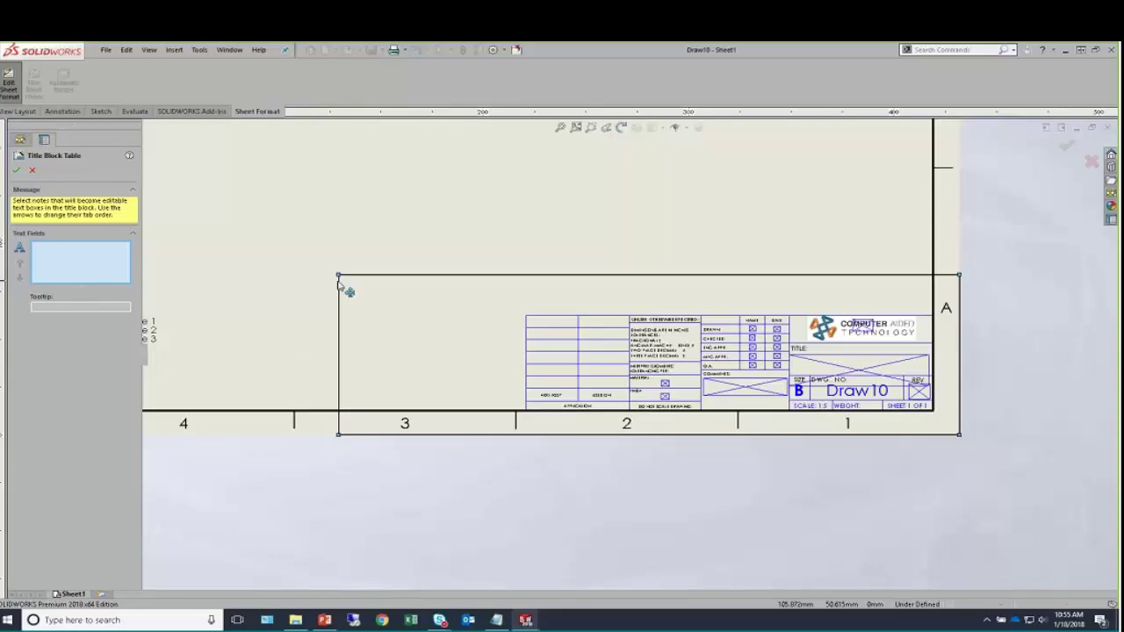
left_click_drag(338, 275, 516, 306)
right_click(516, 306)
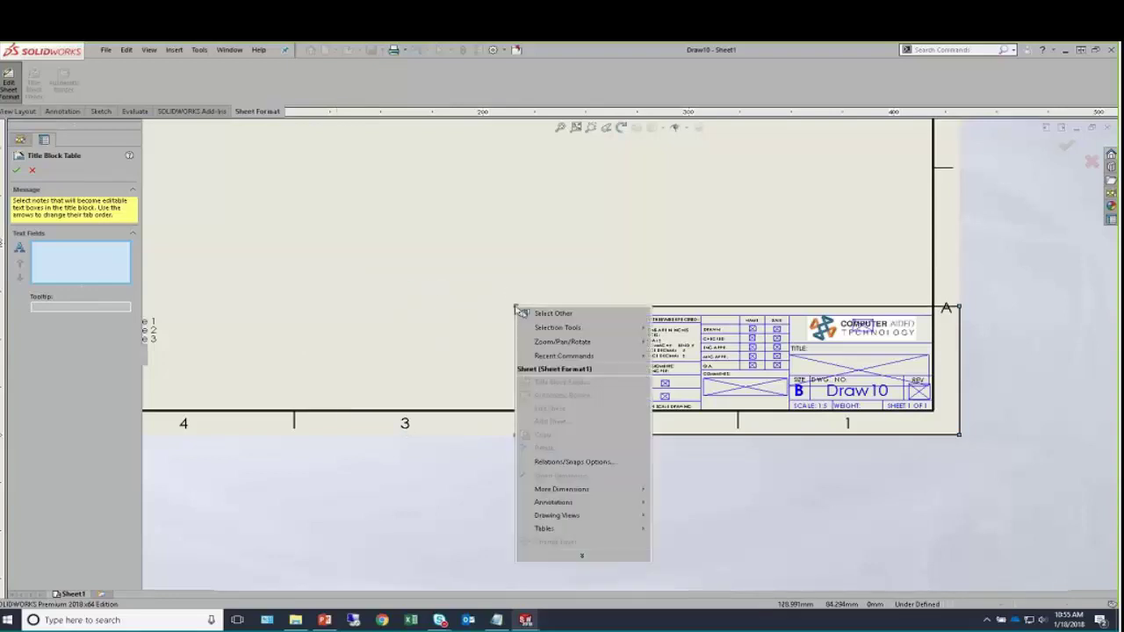
left_click(461, 307)
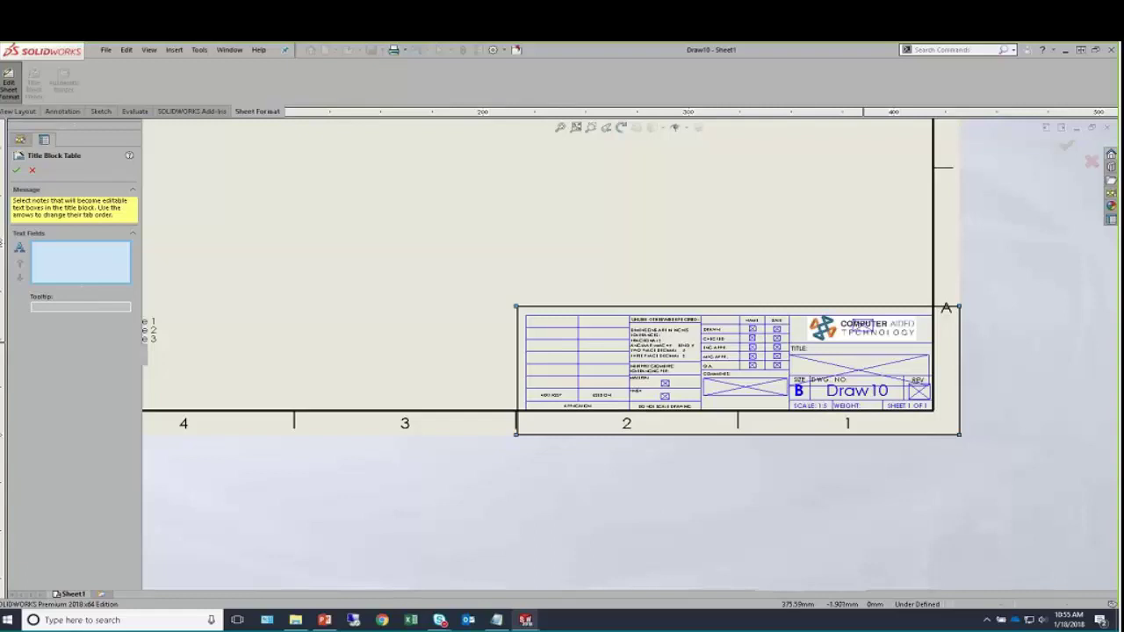
Make the DrawnBy, DrawnDate, CheckedBy and CheckedDate notes editable title block fields, in that order, and accept the table.
scroll(839, 408, "down", 1)
scroll(829, 404, "down", 6)
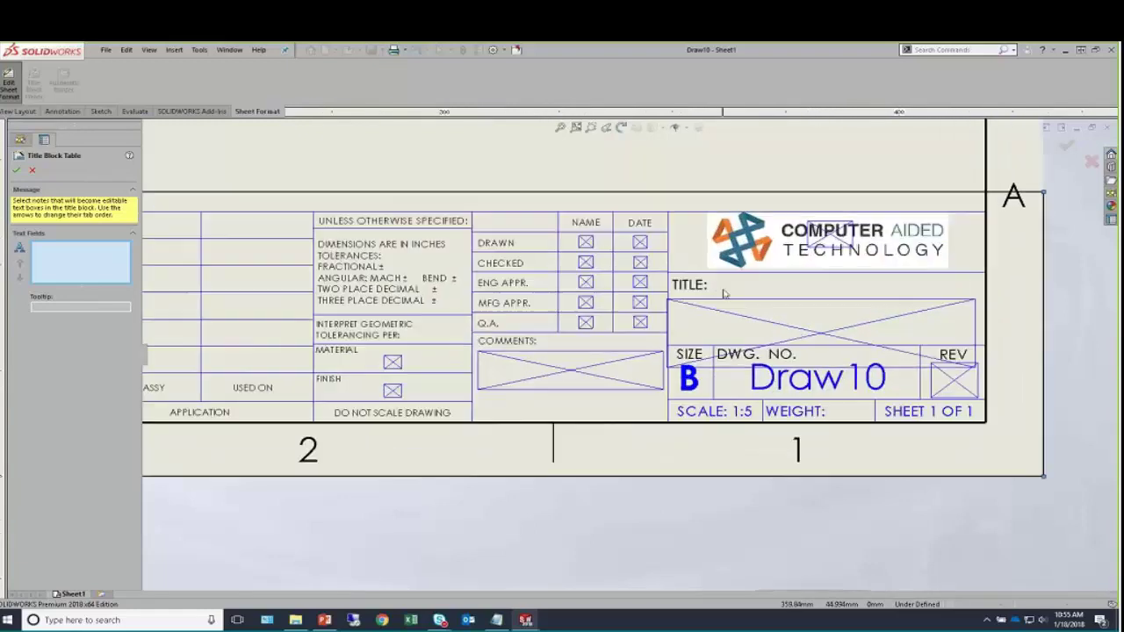
scroll(507, 248, "down", 2)
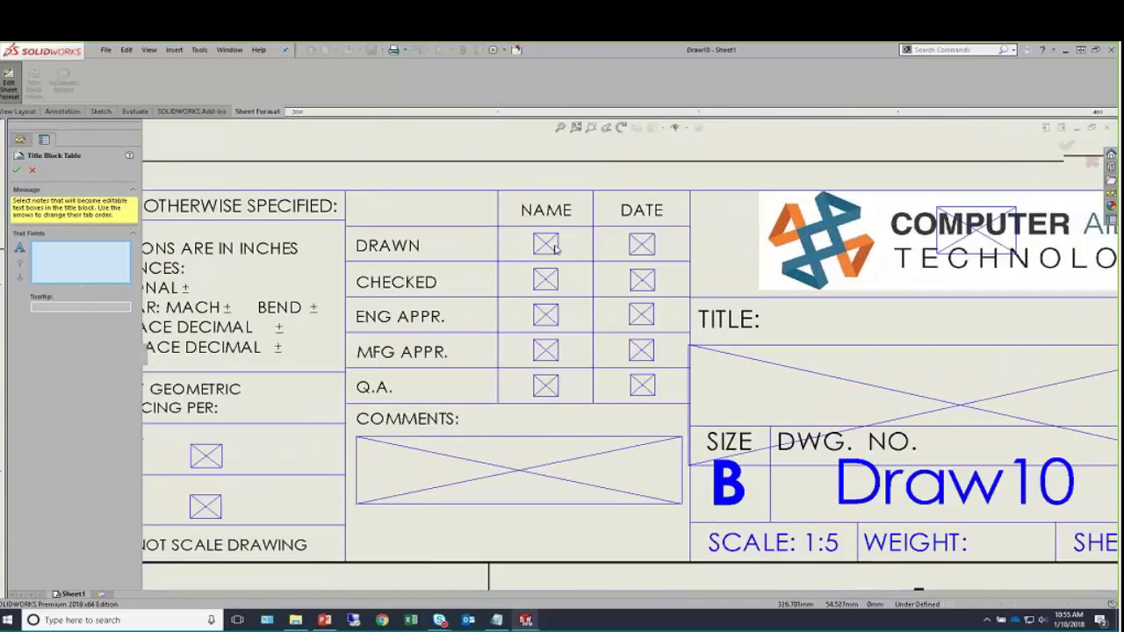
left_click(551, 249)
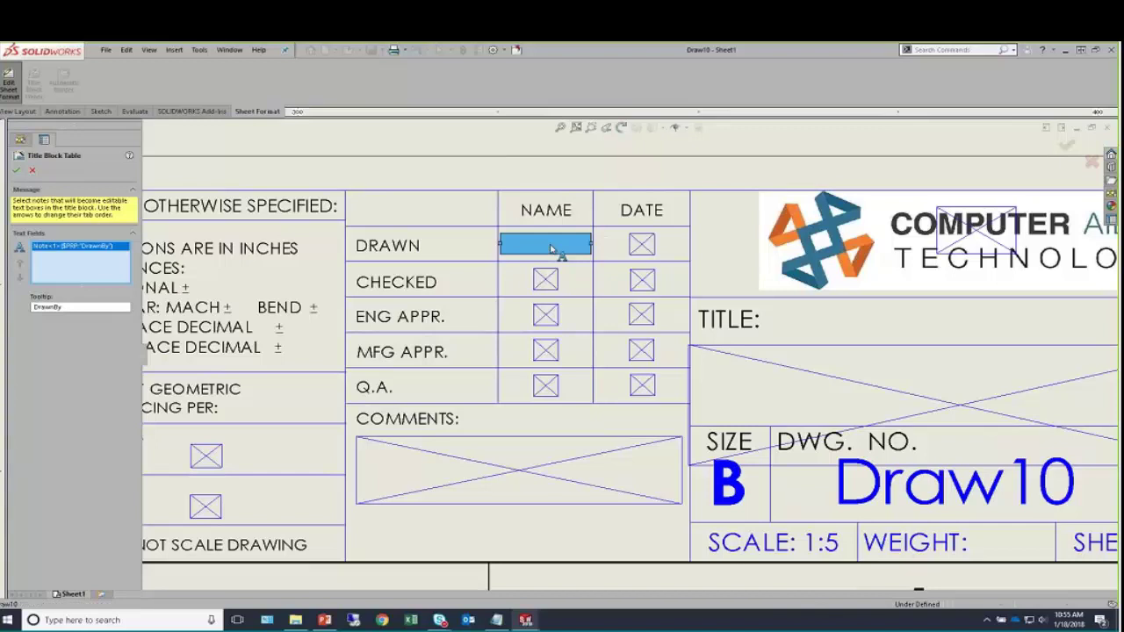
left_click(640, 255)
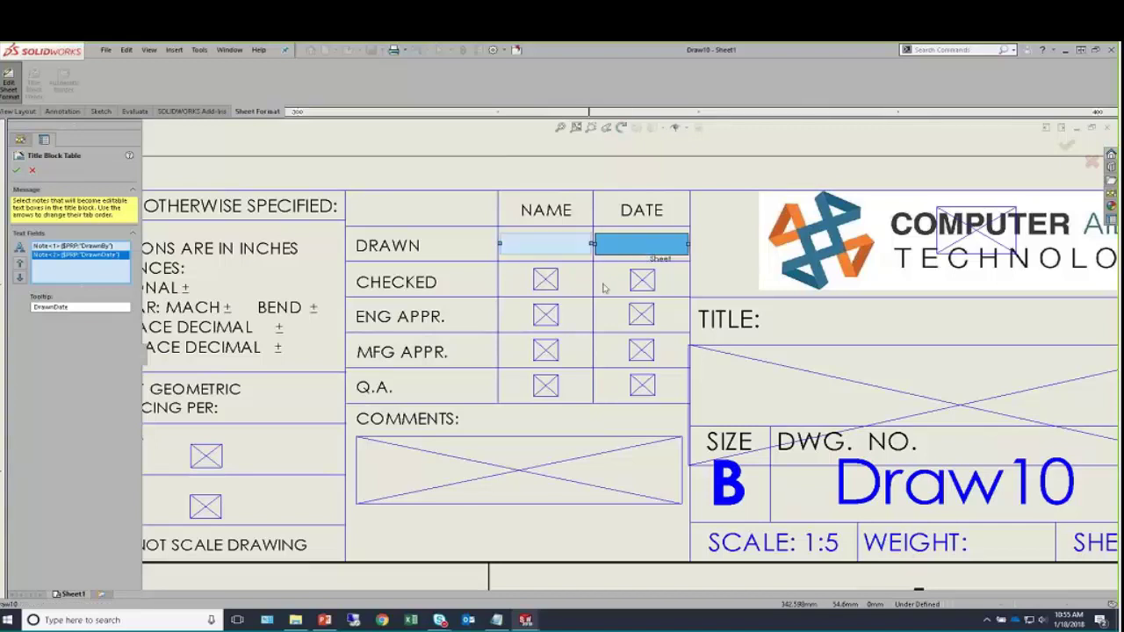
left_click(554, 290)
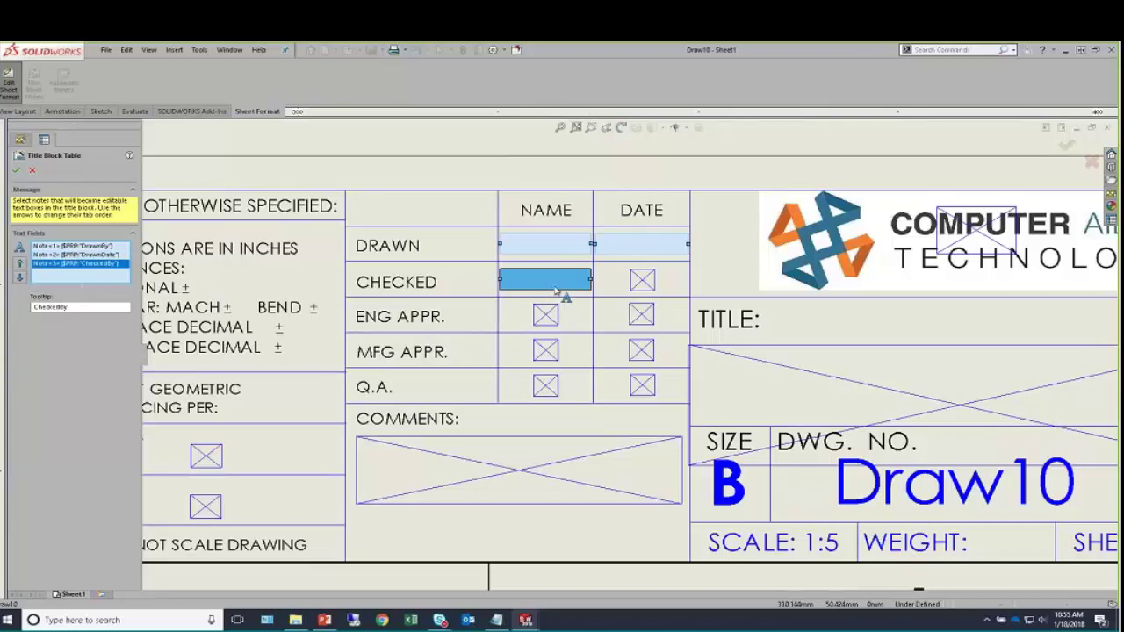
left_click(644, 286)
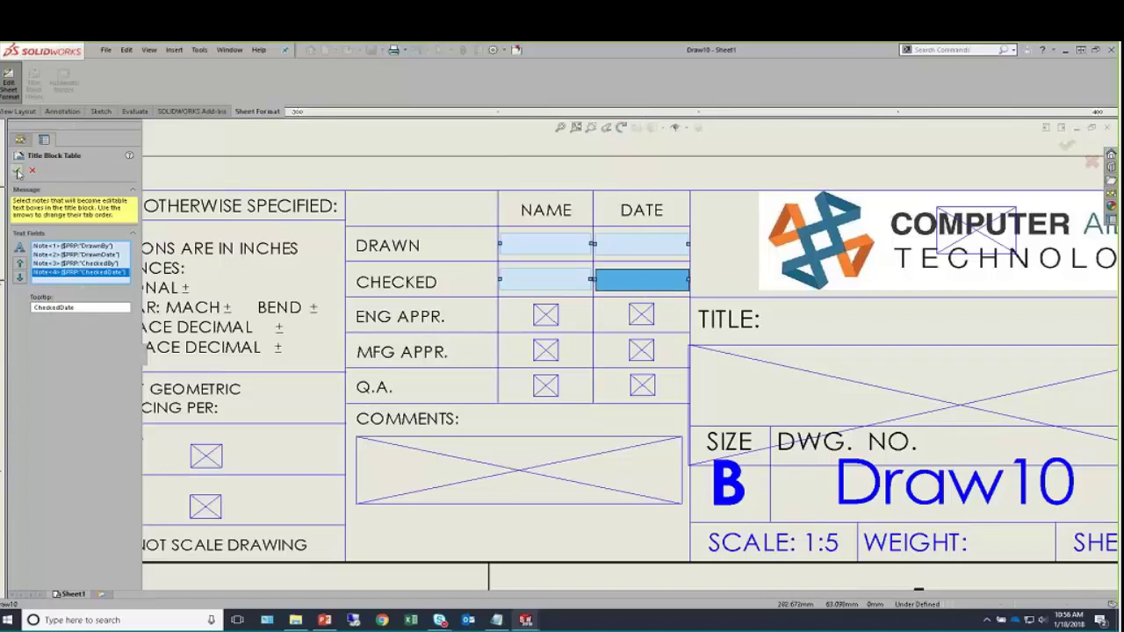
left_click(16, 170)
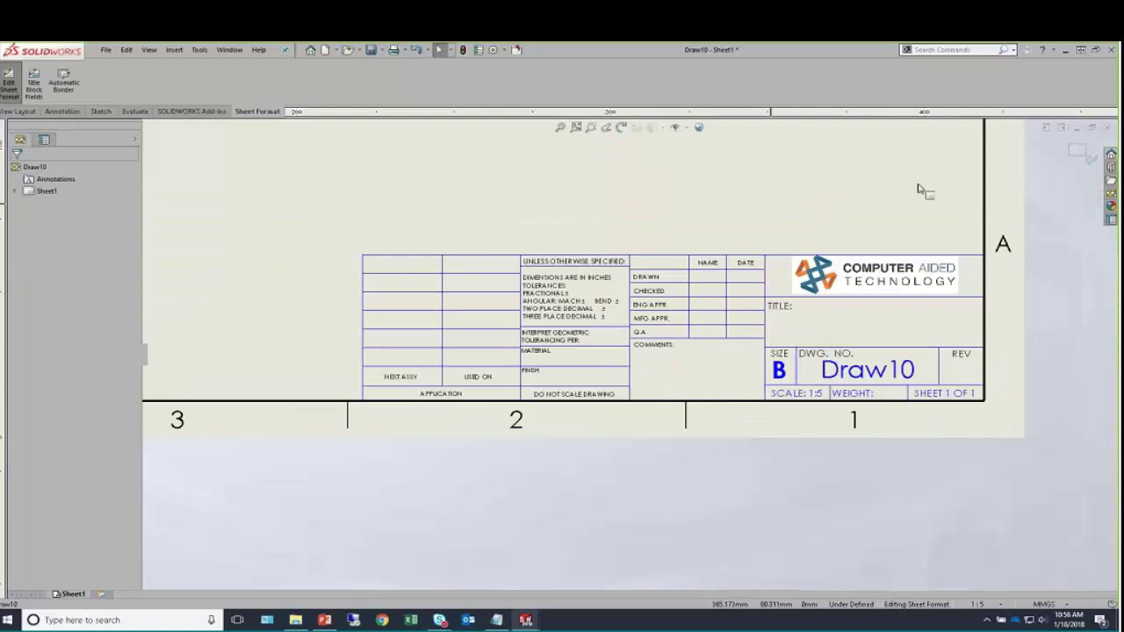
Exit sheet format editing and save the sheet format over the existing b - landscape_cust_1.slddrt.
key("f")
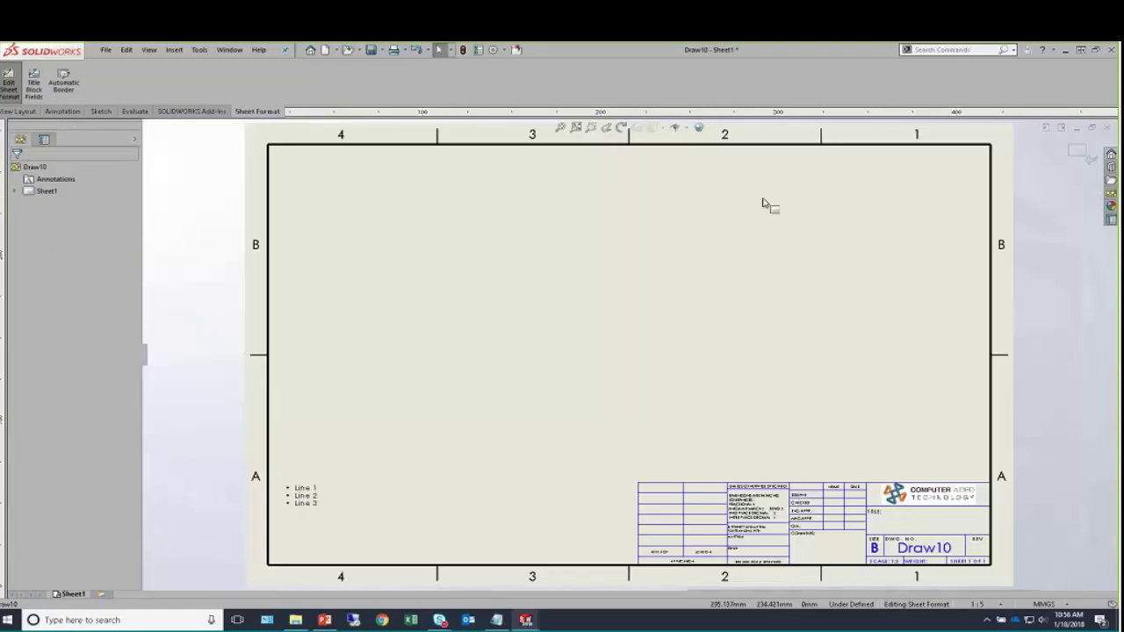
left_click(1087, 156)
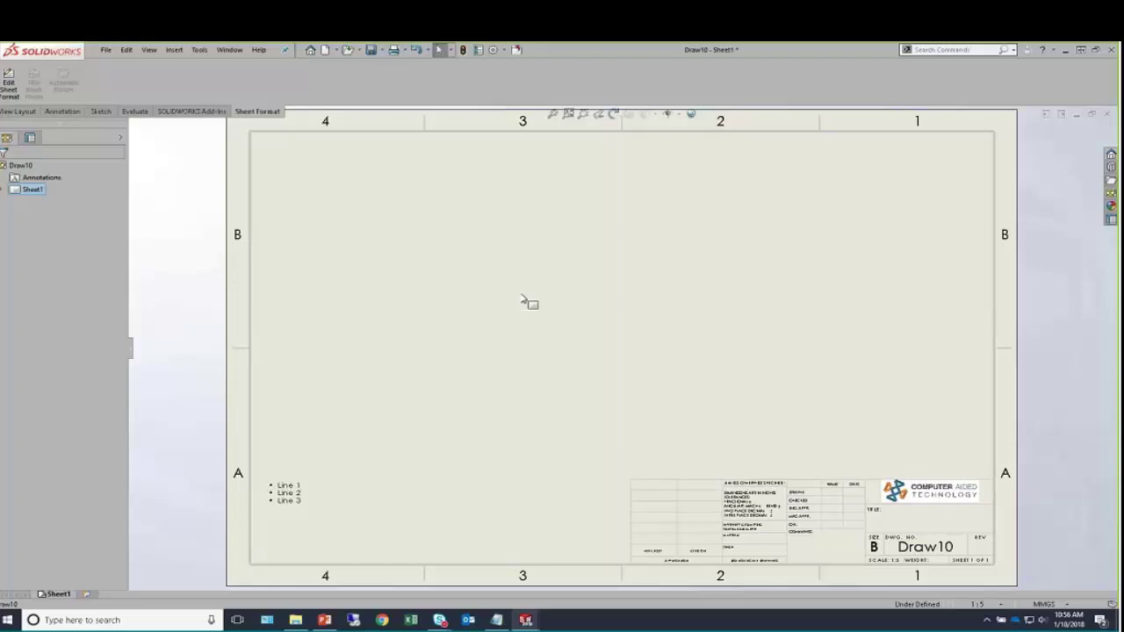
left_click(127, 50)
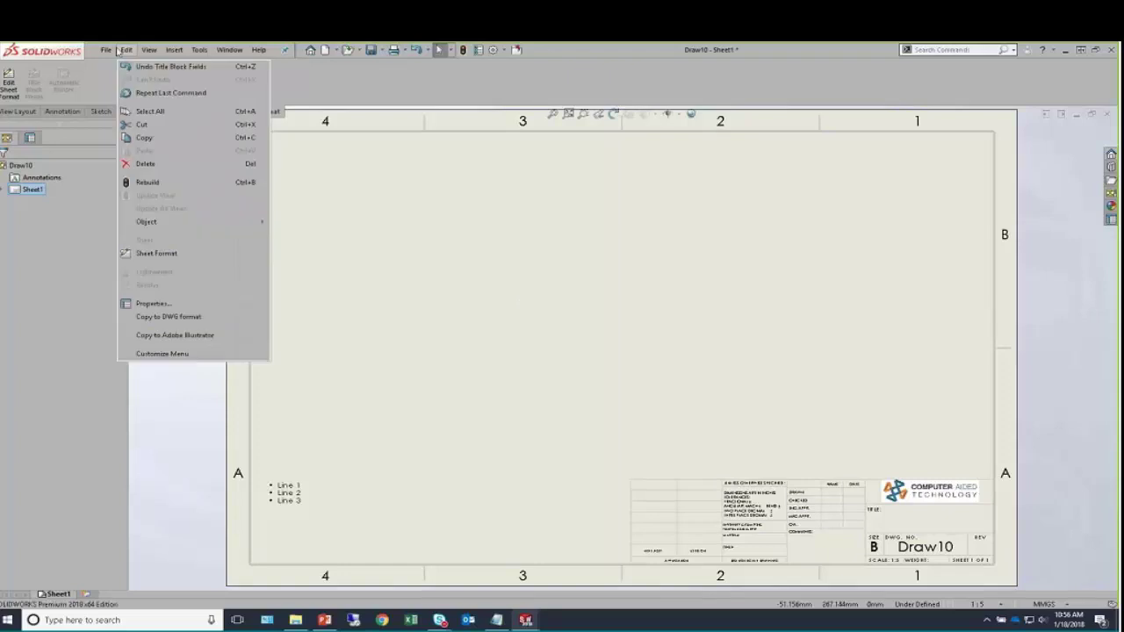
mouse_move(106, 49)
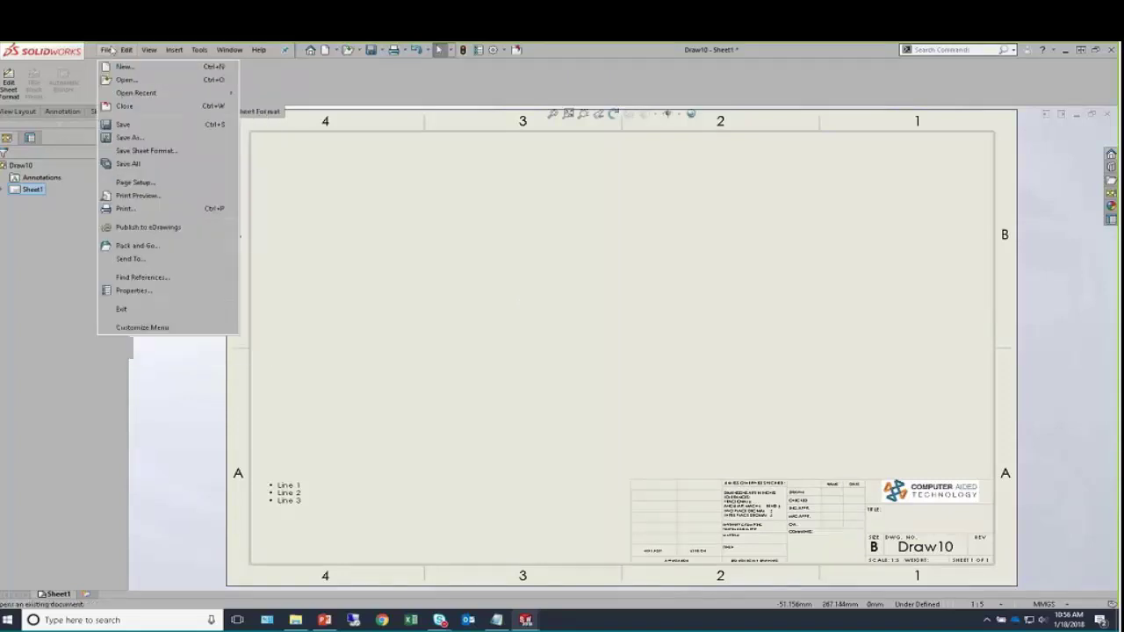
left_click(191, 151)
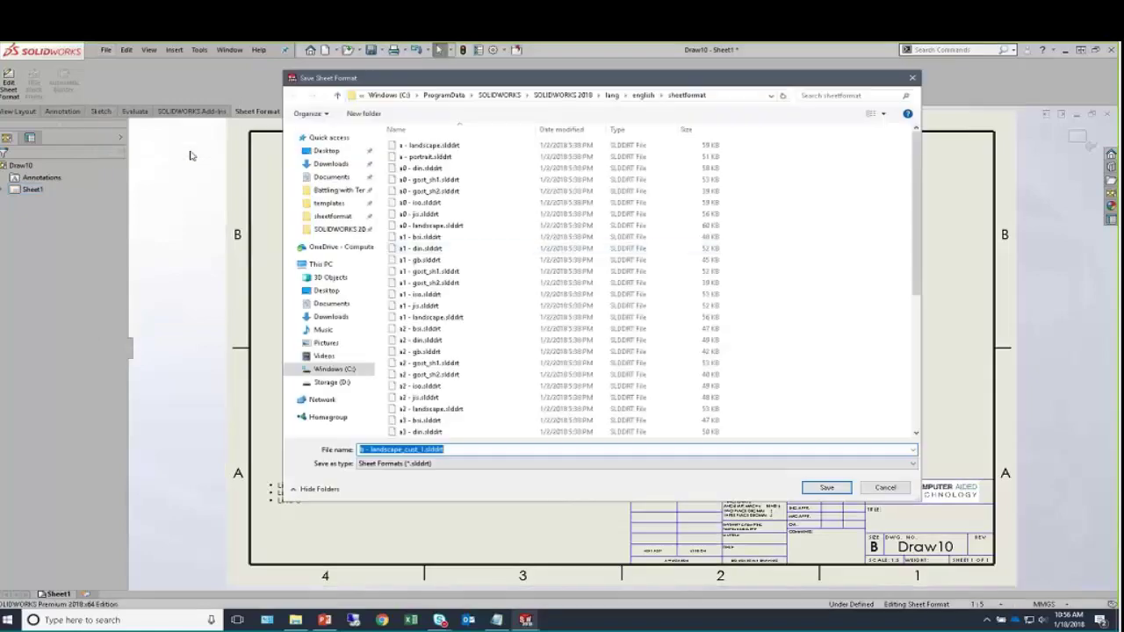
left_click(827, 487)
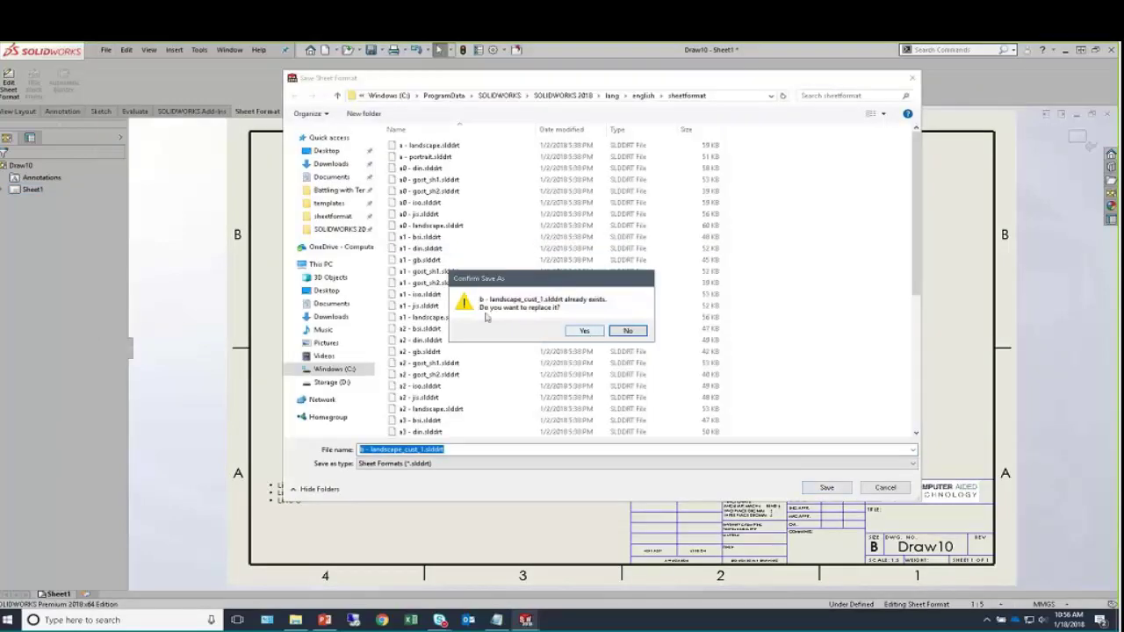
left_click(582, 334)
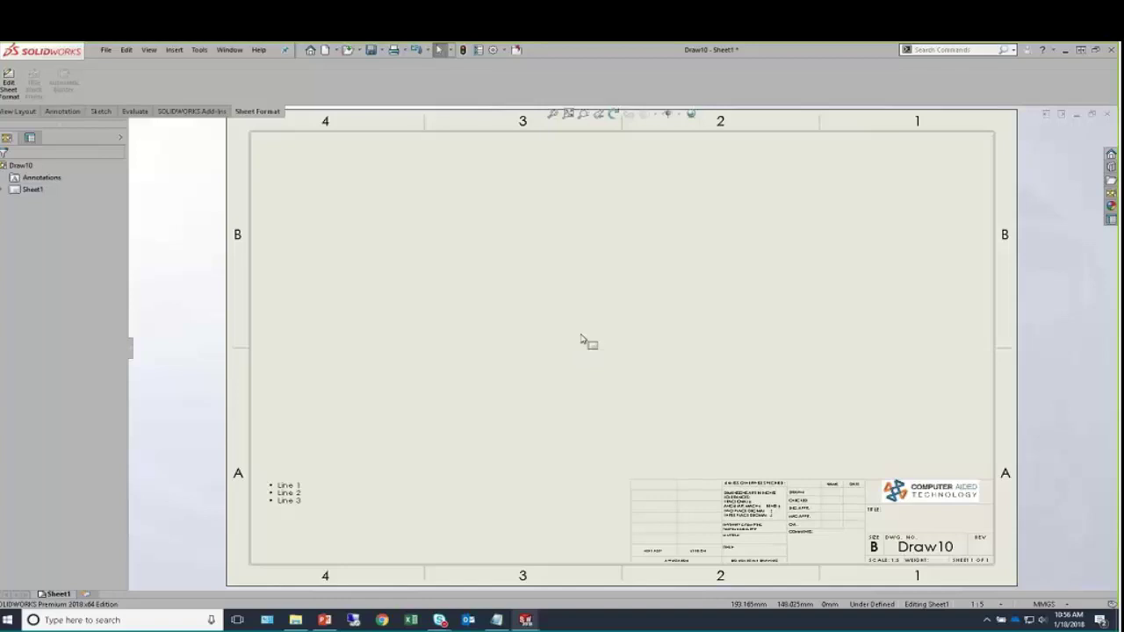
Tile the open documents vertically and insert the 123-789 part into the drawing to create its standard views.
left_click(231, 50)
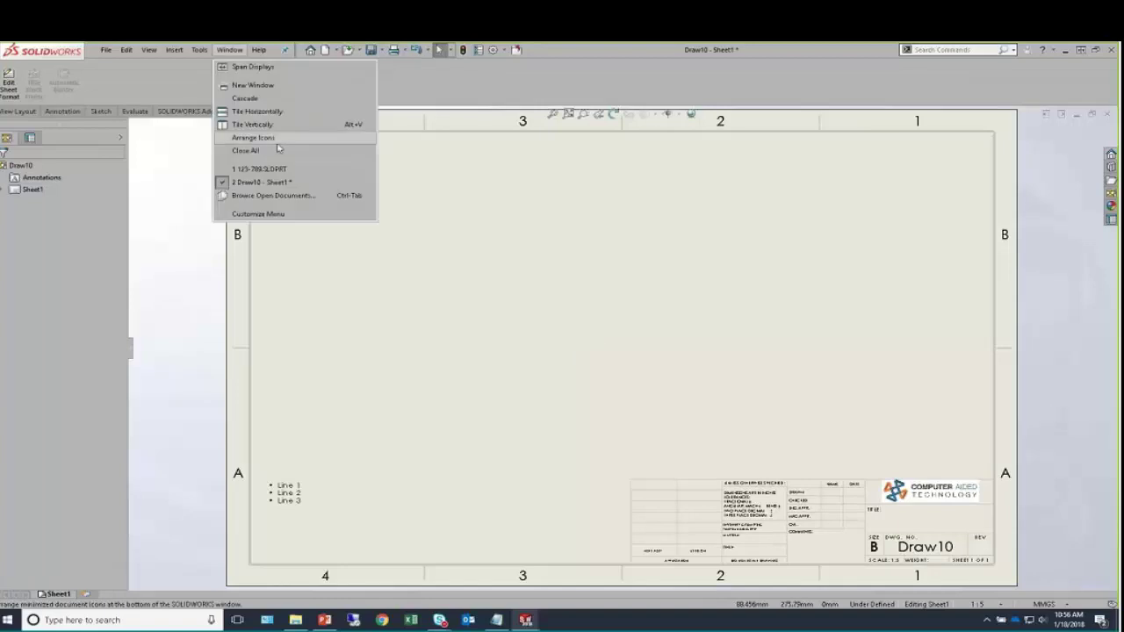
left_click(255, 124)
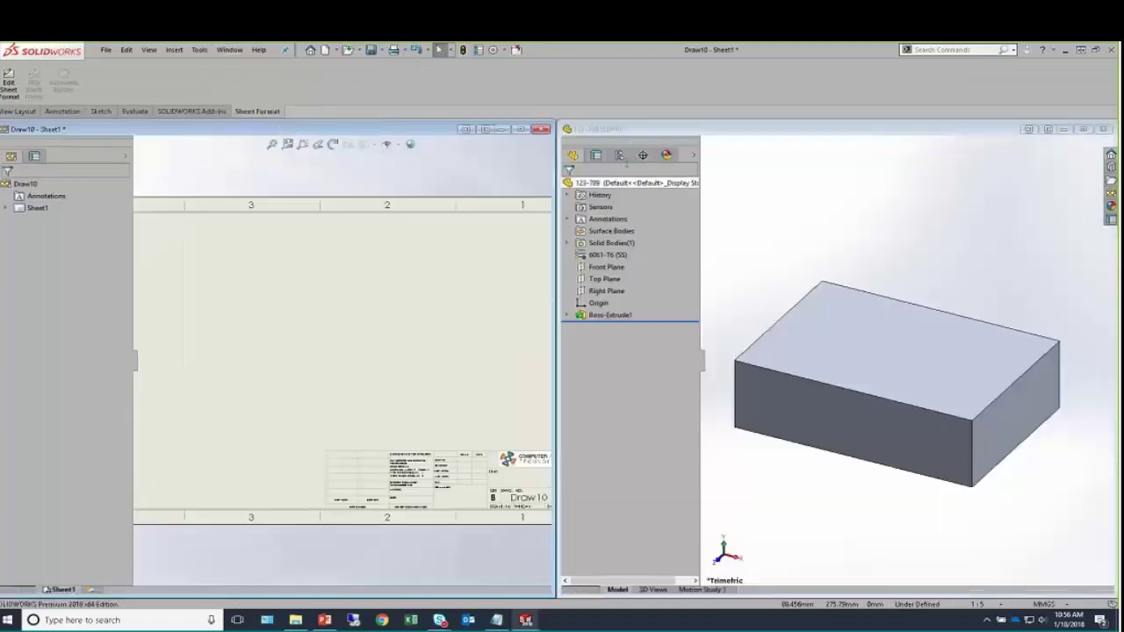
left_click_drag(615, 182, 208, 357)
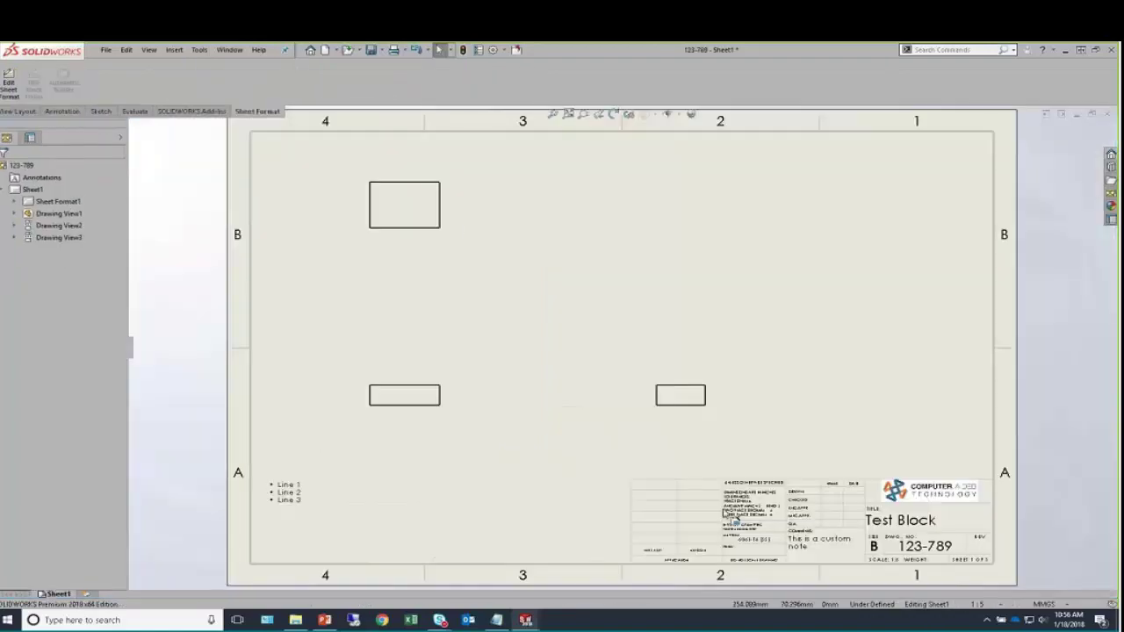
Fill in the title block data for the Drawn row with the drafter's name and the date 1/18/18.
scroll(735, 521, "down", 5)
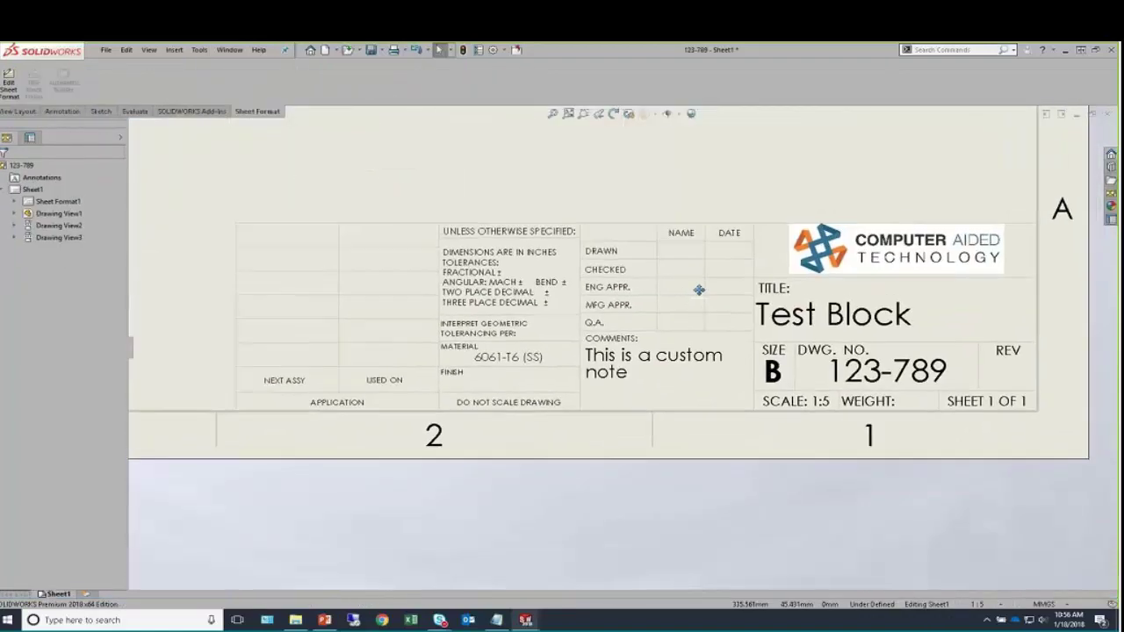
scroll(699, 290, "up", 1)
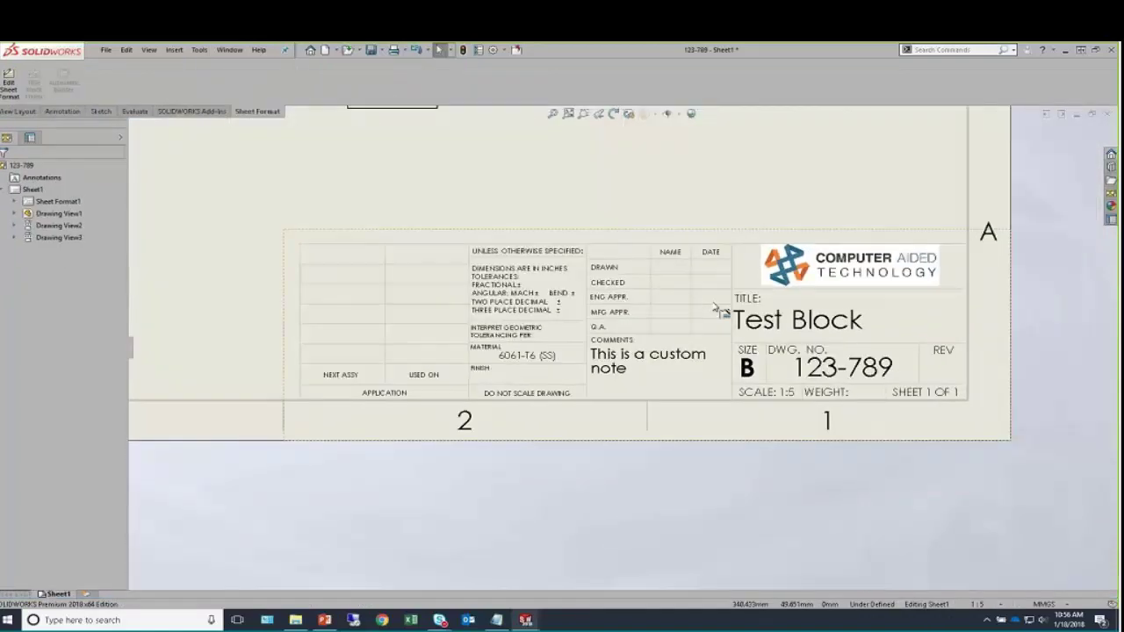
double_click(625, 241)
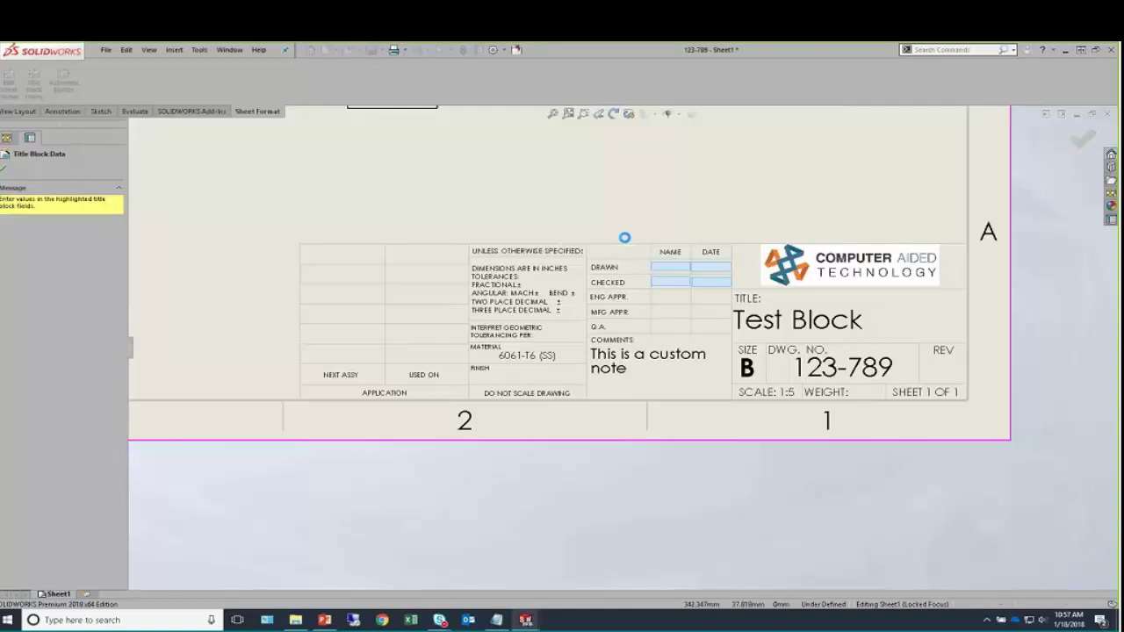
scroll(662, 296, "down", 4)
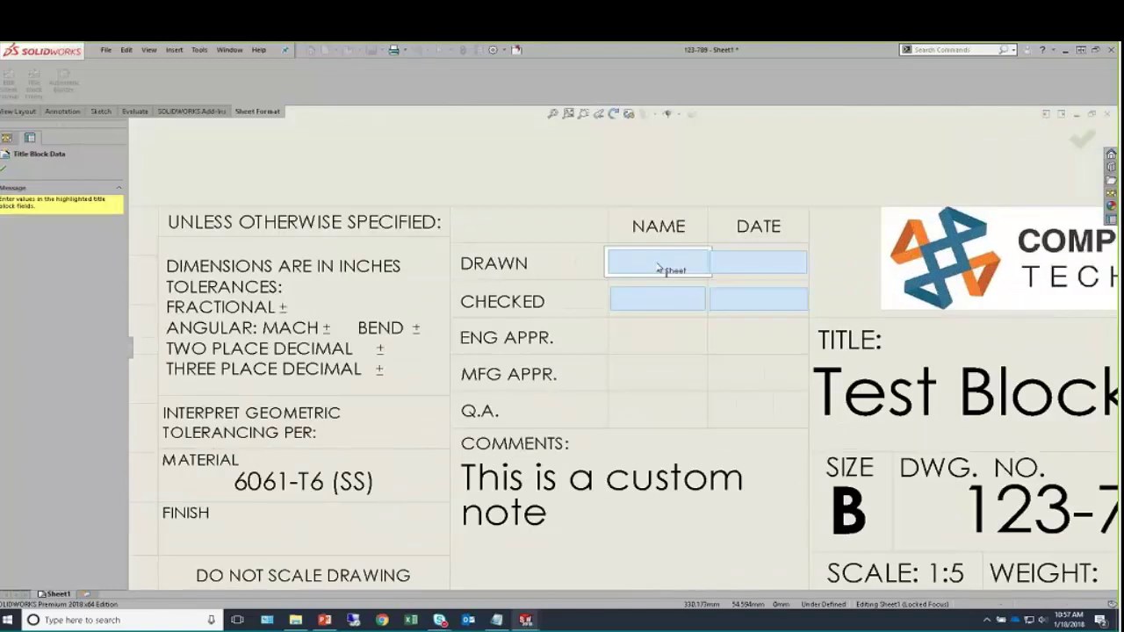
left_click(660, 266)
type("Kris")
left_click(761, 263)
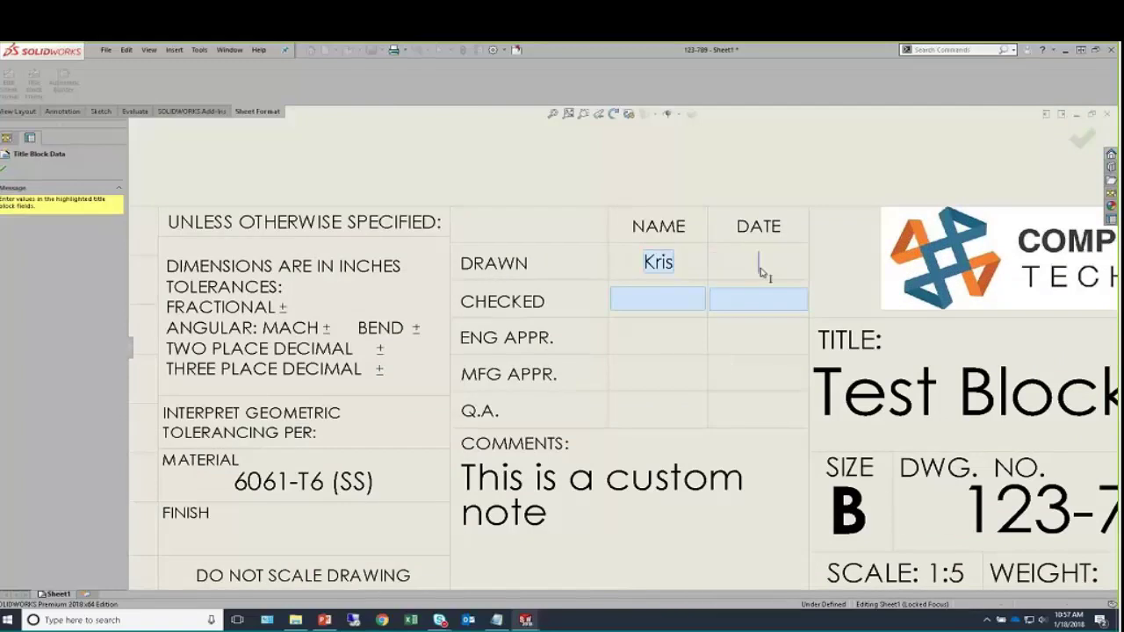
type("1")
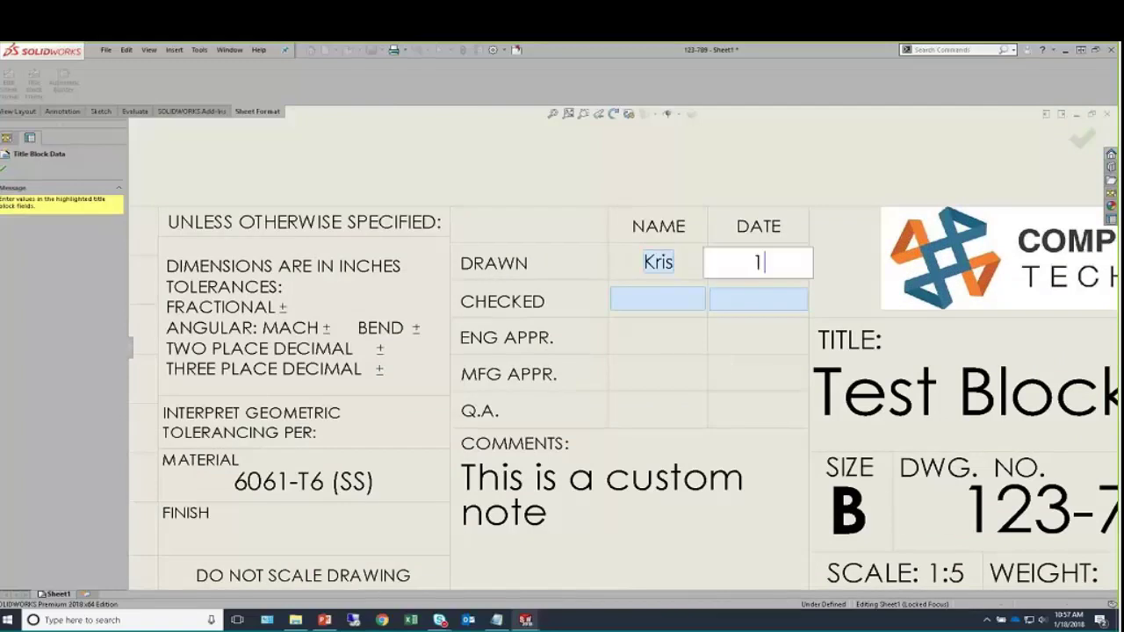
type("/18/18")
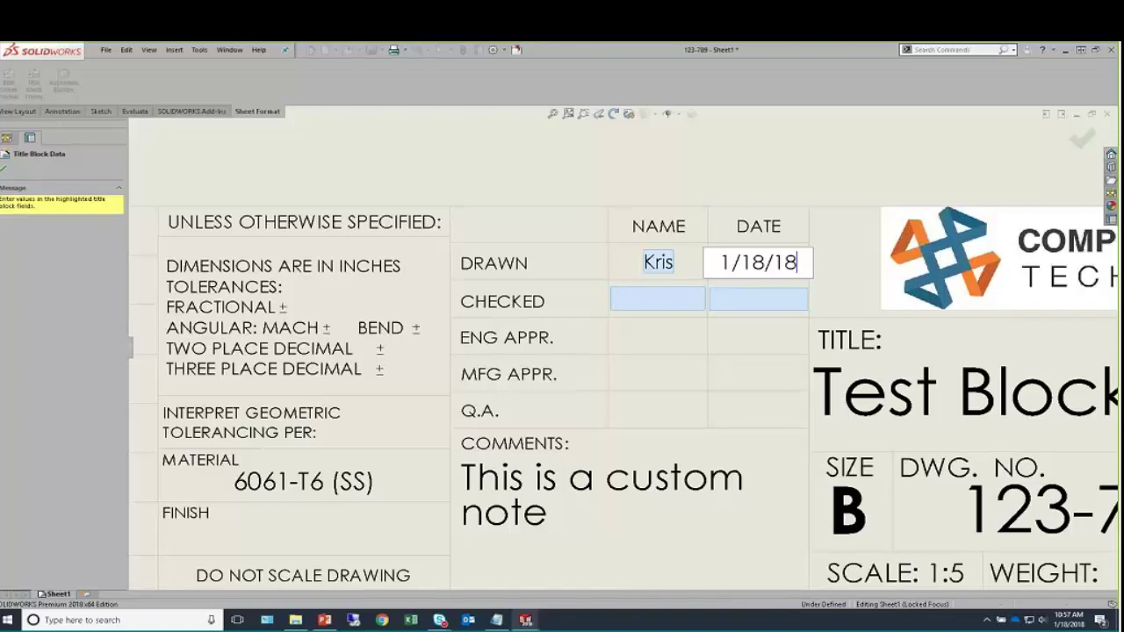
left_click(1084, 139)
scroll(796, 215, "down", 1)
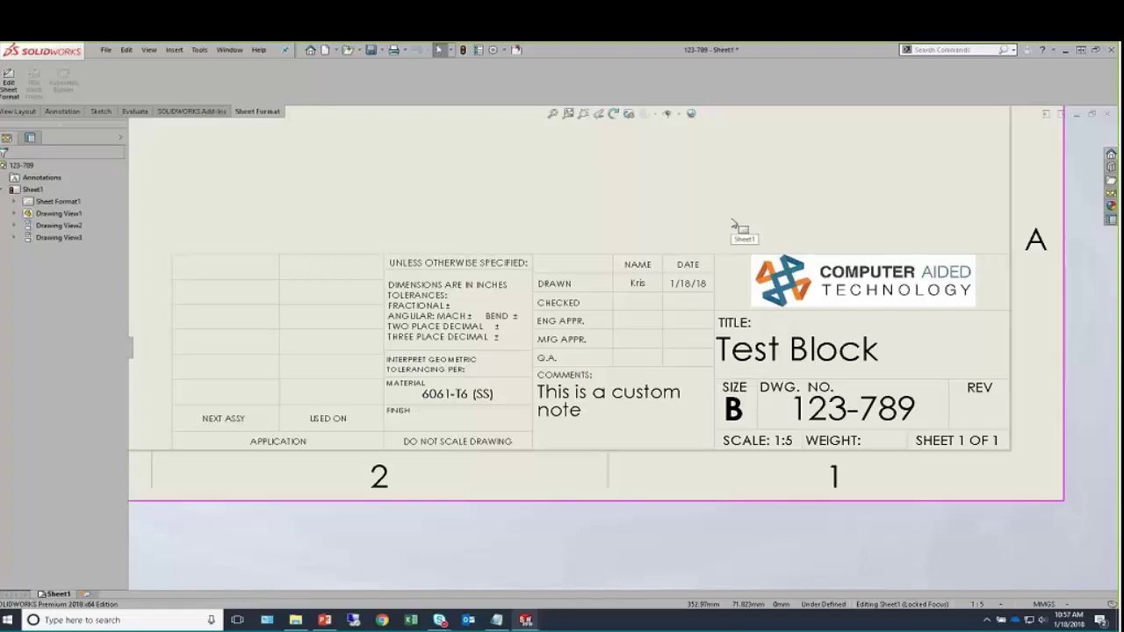
Check the DrawnBy and DrawnDate entries in the drawing's custom properties and close the properties.
left_click(479, 49)
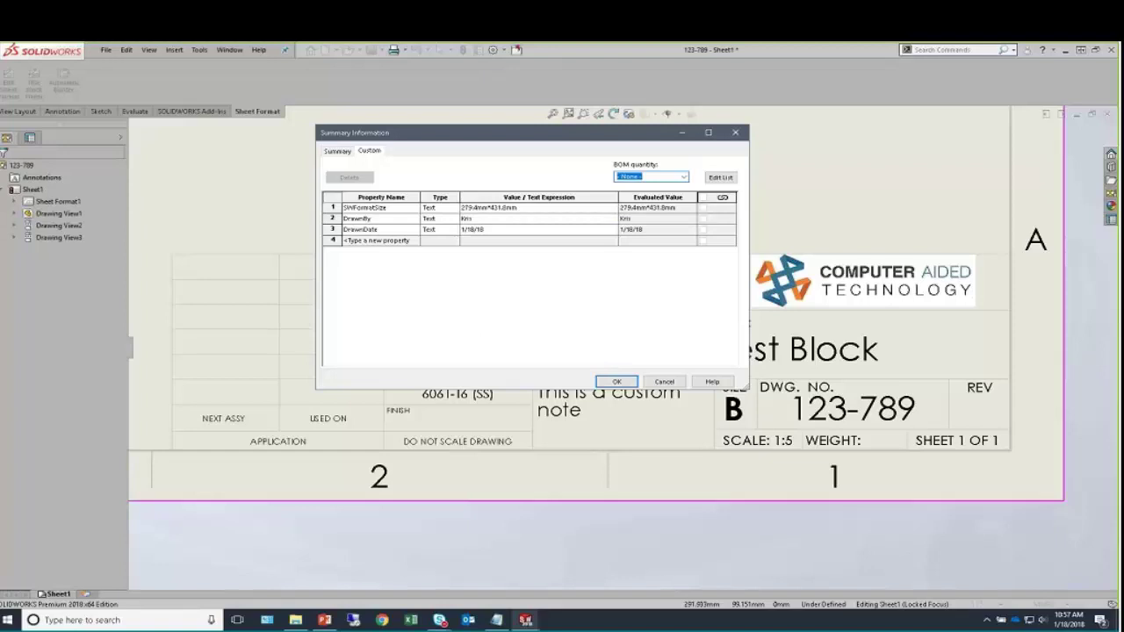
left_click(332, 218)
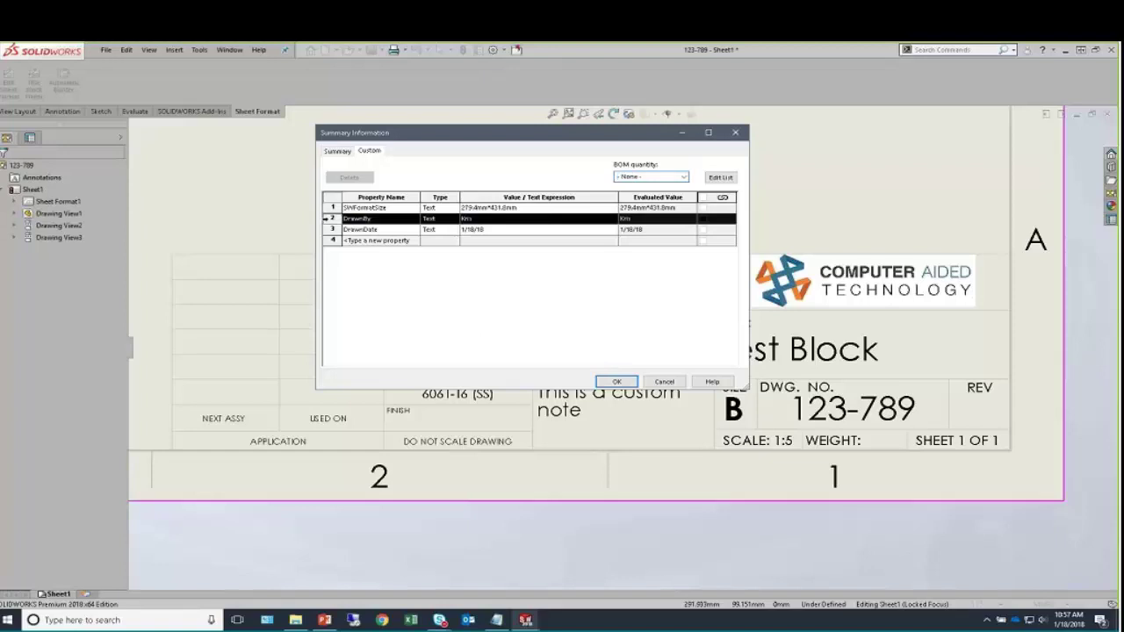
left_click(335, 228)
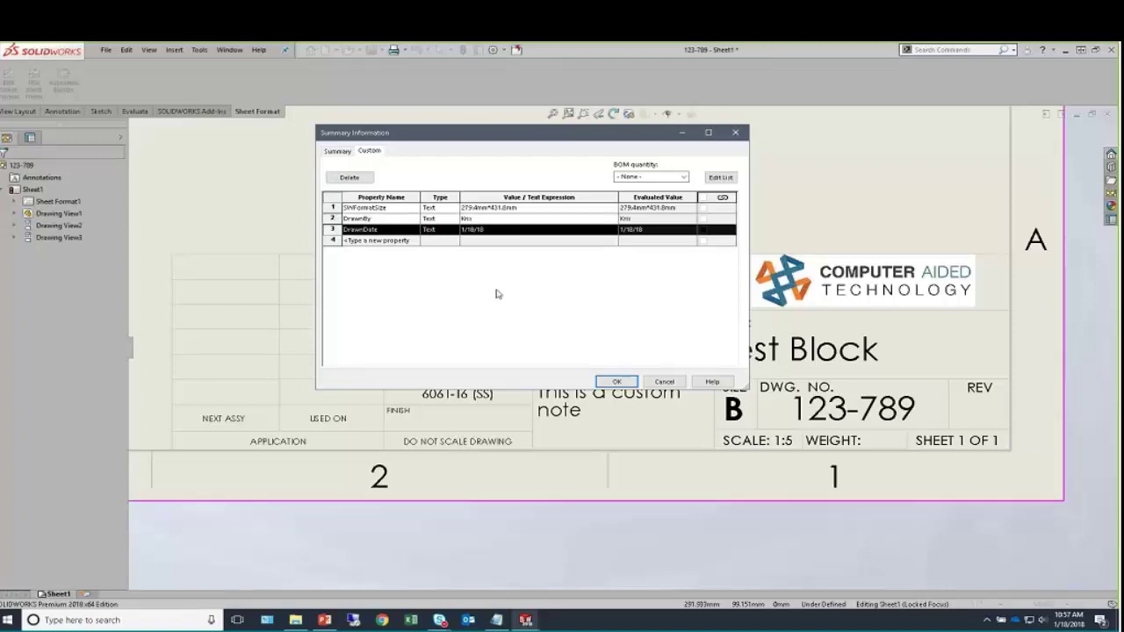
left_click(617, 381)
scroll(694, 246, "down", 3)
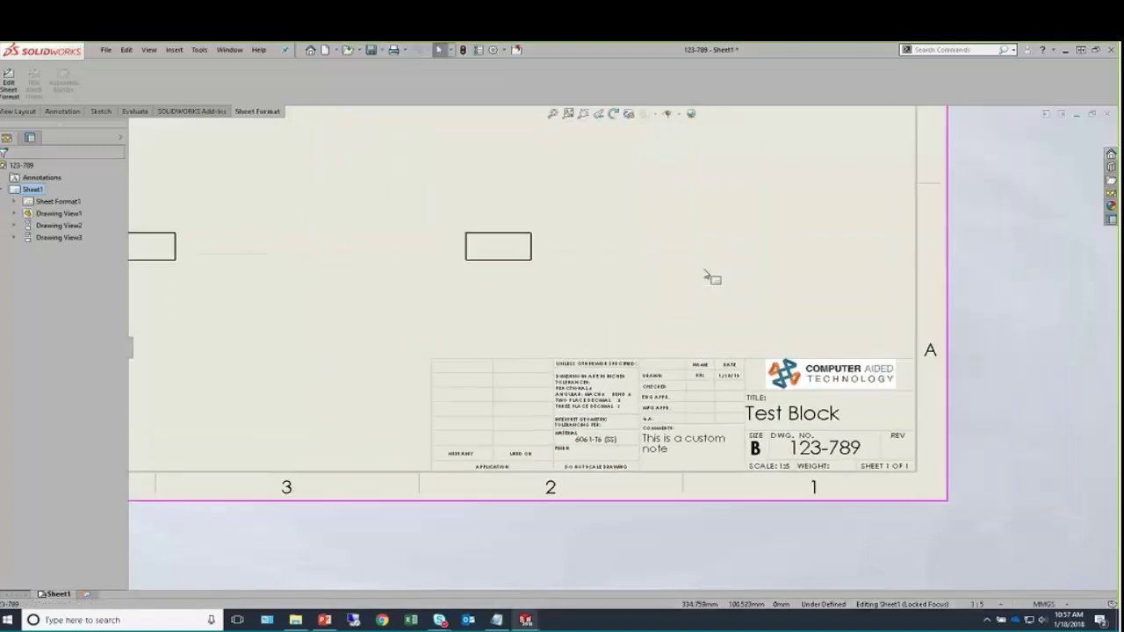
Switch to the PowerPoint slide show on modifying properties in the drawing.
key("f")
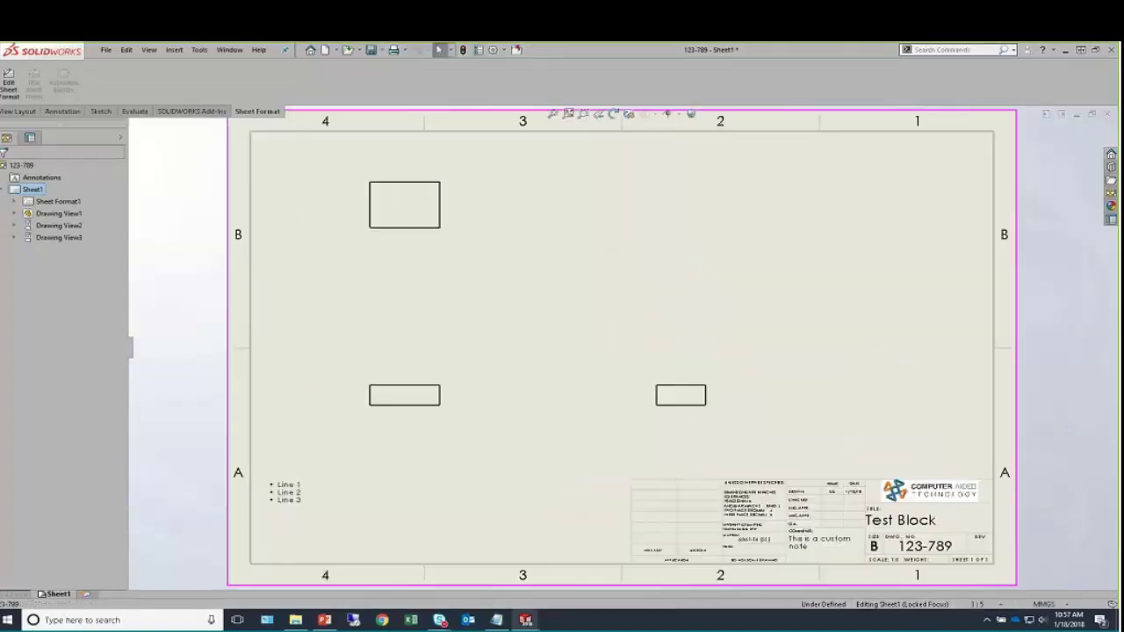
left_click(324, 621)
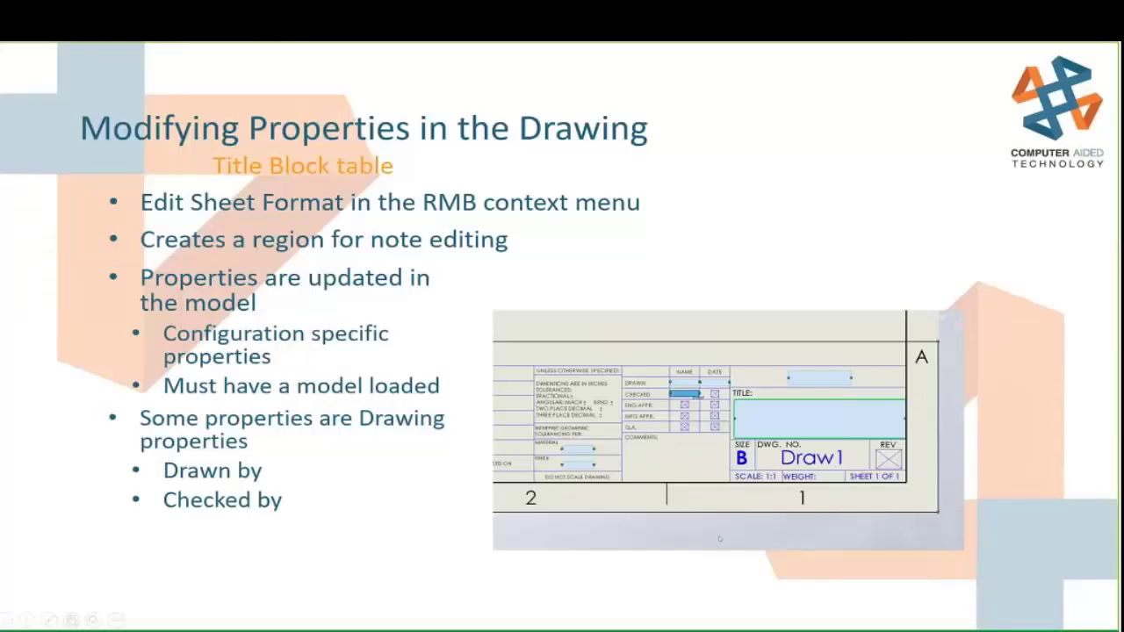
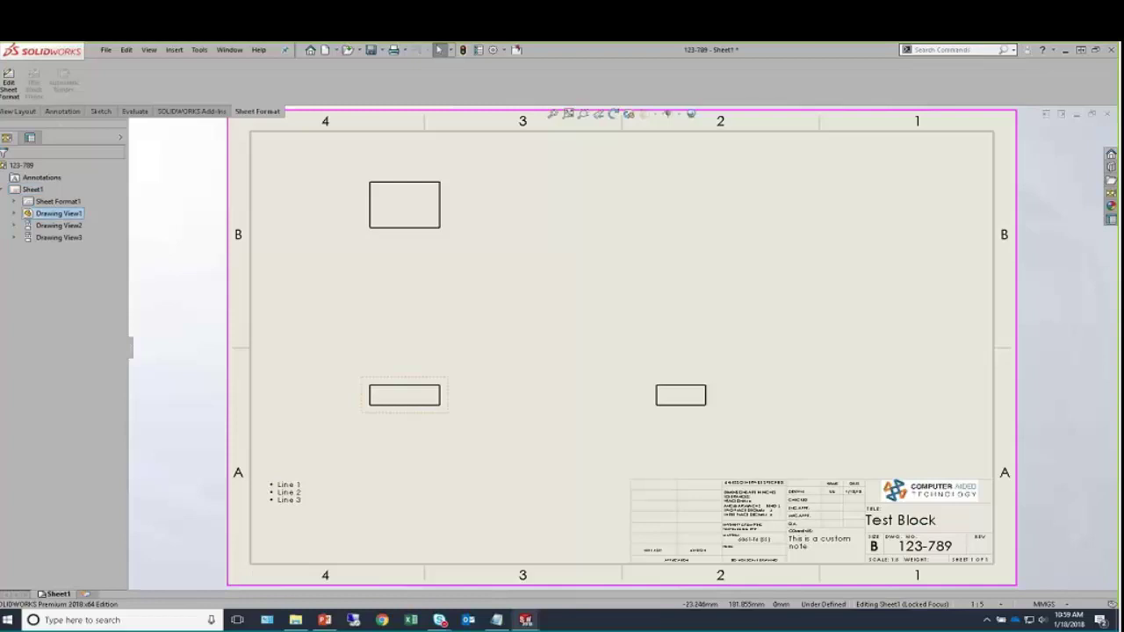
Delete all three drawing views of the 123-789 part from Sheet1.
key("Delete")
key("Return")
left_click(428, 218)
key("Delete")
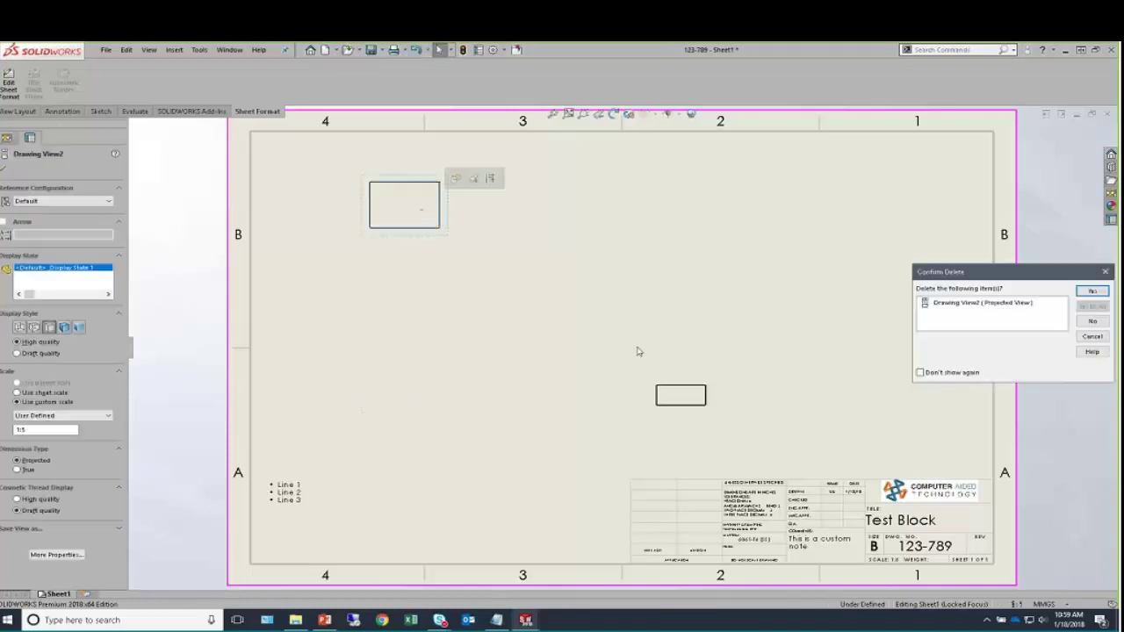
key("Return")
left_click(681, 395)
key("Delete")
key("Return")
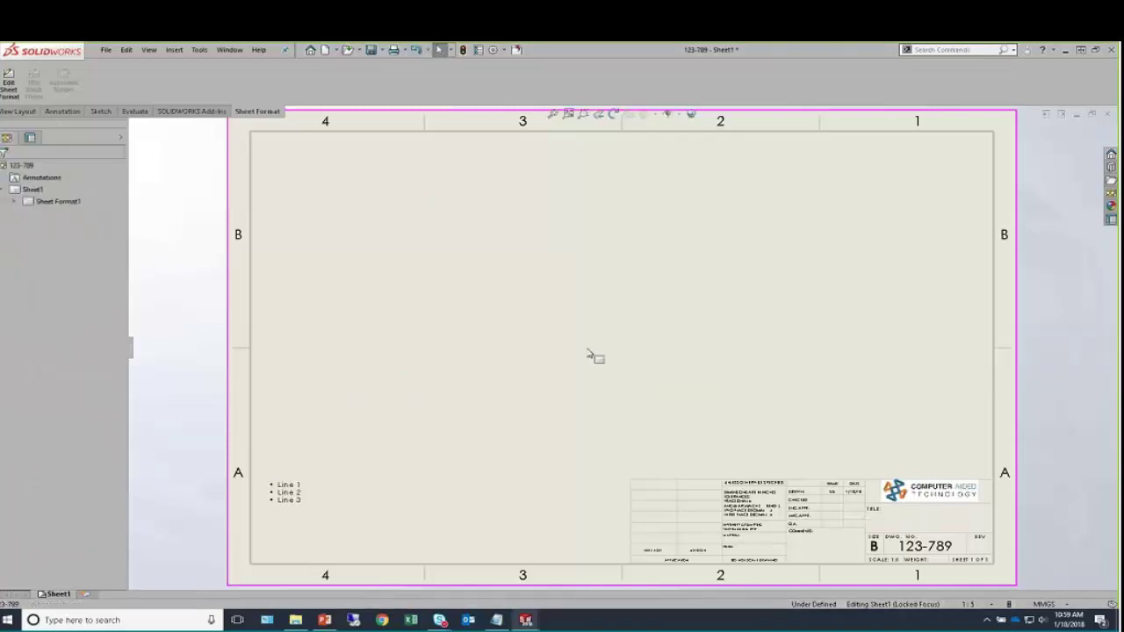
Edit the sheet format and use Automatic Border to set evenly sized zones with 4 rows and 6 columns.
right_click(63, 204)
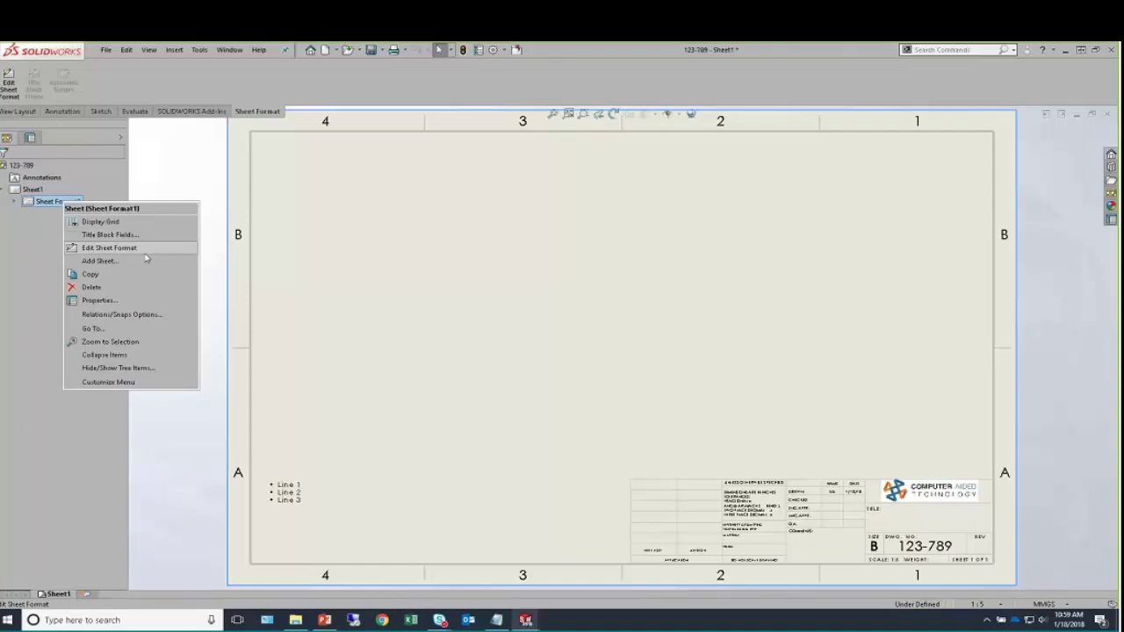
left_click(162, 251)
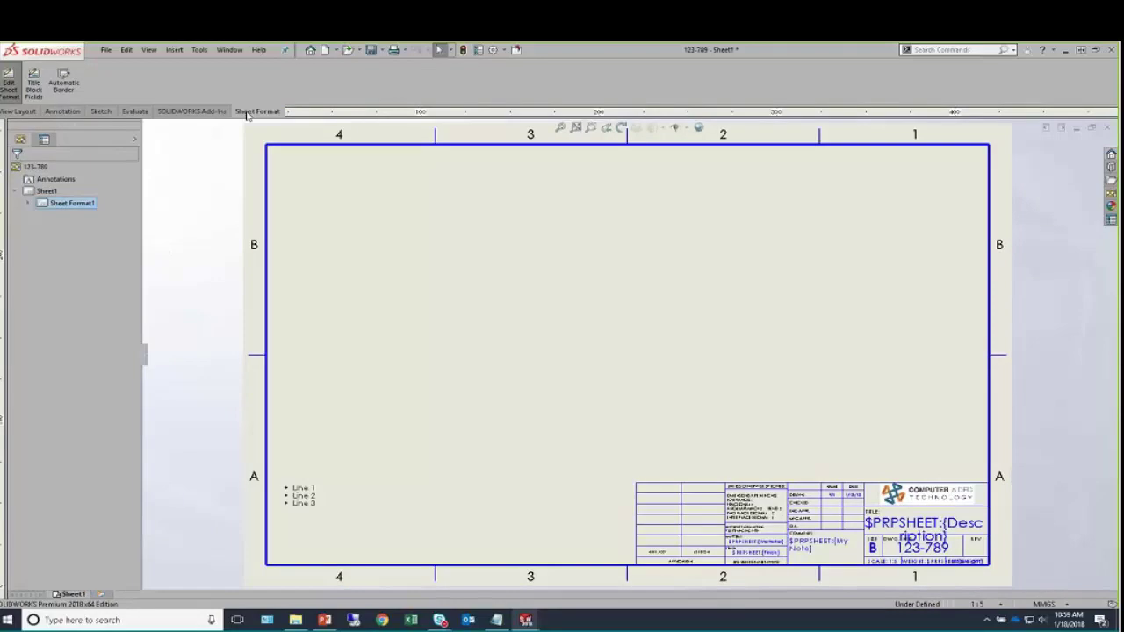
left_click(72, 92)
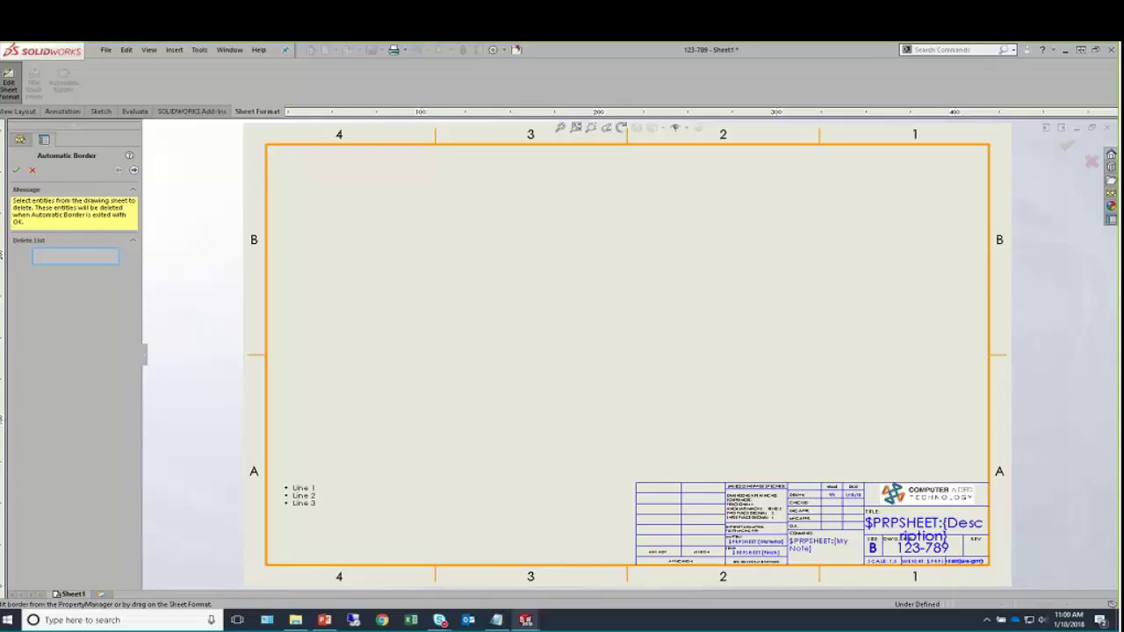
left_click(135, 172)
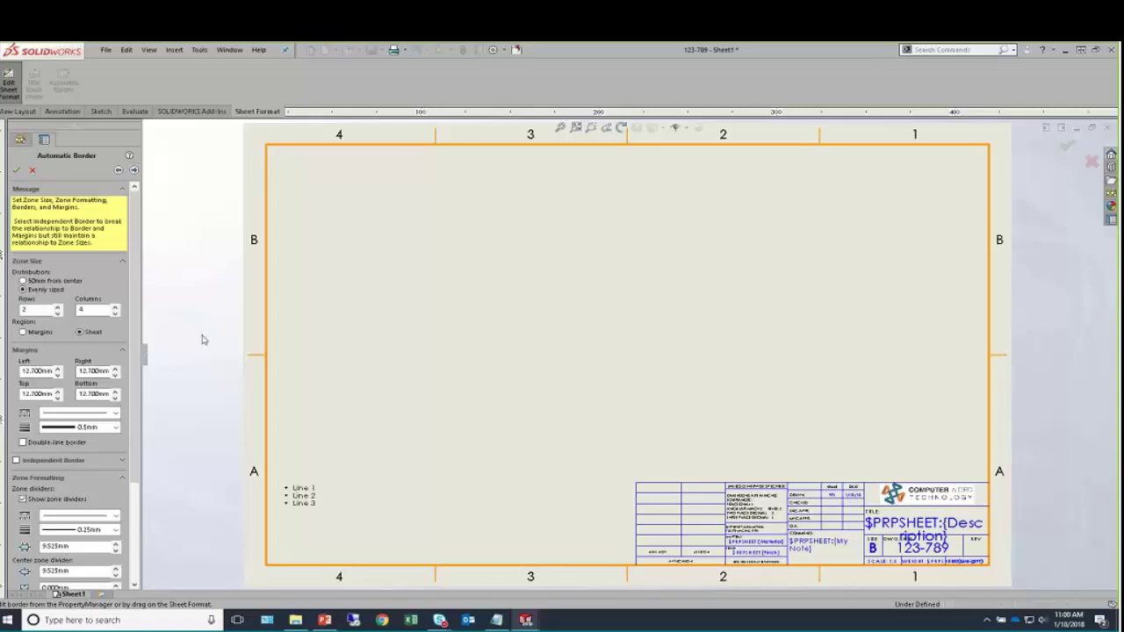
left_click(57, 308)
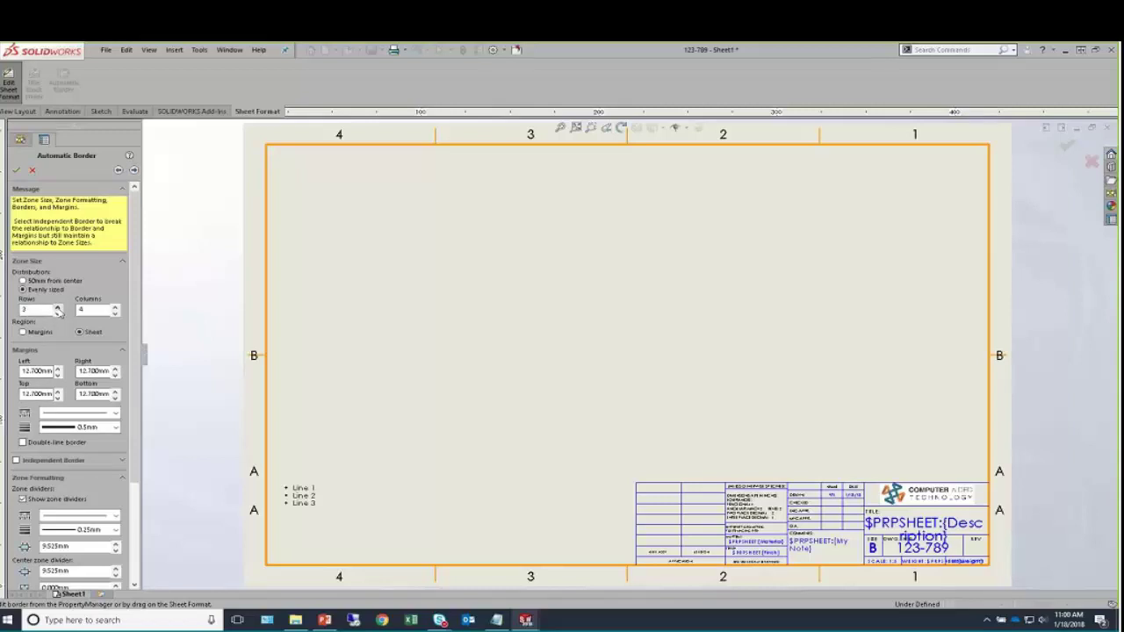
left_click(57, 308)
left_click(114, 307)
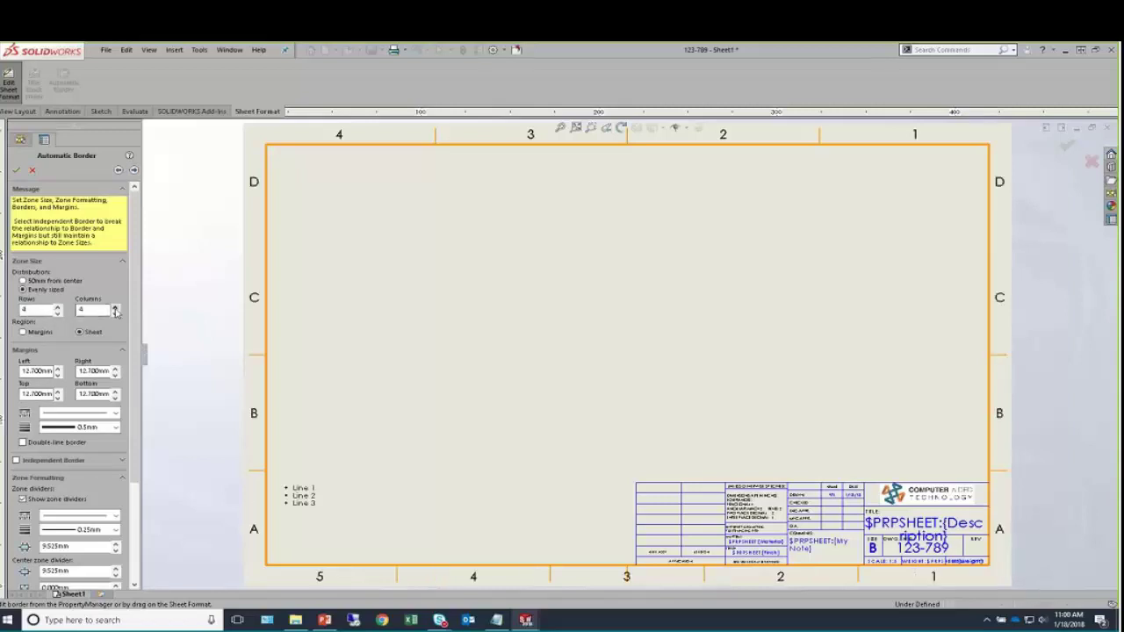
left_click(114, 307)
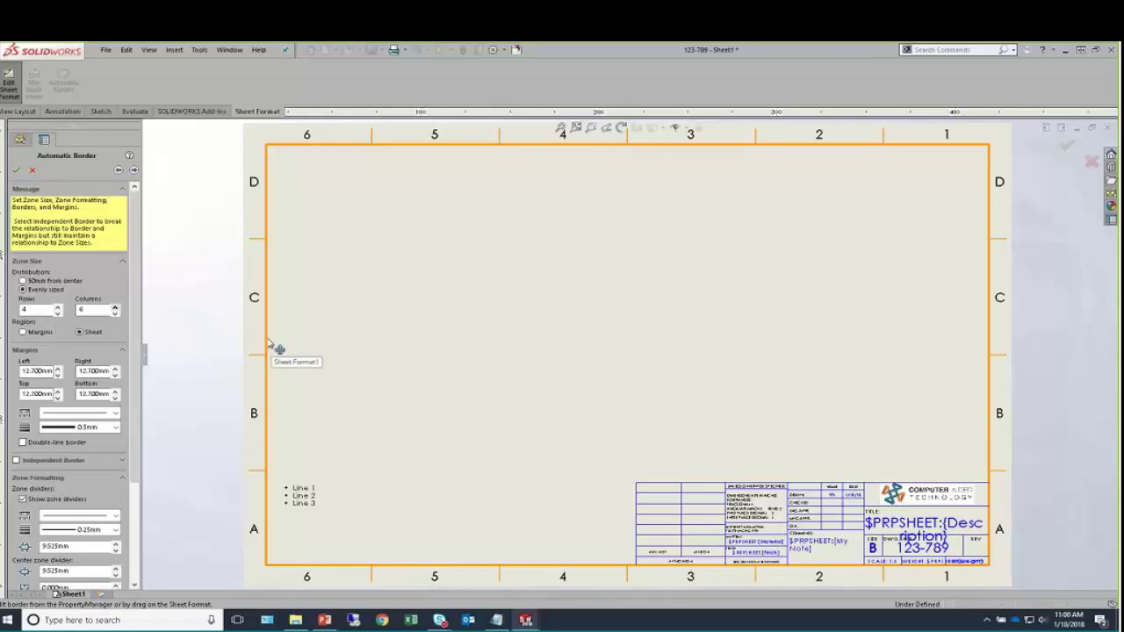
Move the border's left edge slightly inward by hand and reset the left margin to 12.7 mm.
mouse_move(264, 339)
left_mouse_down()
mouse_move(343, 349)
mouse_move(269, 343)
left_mouse_up()
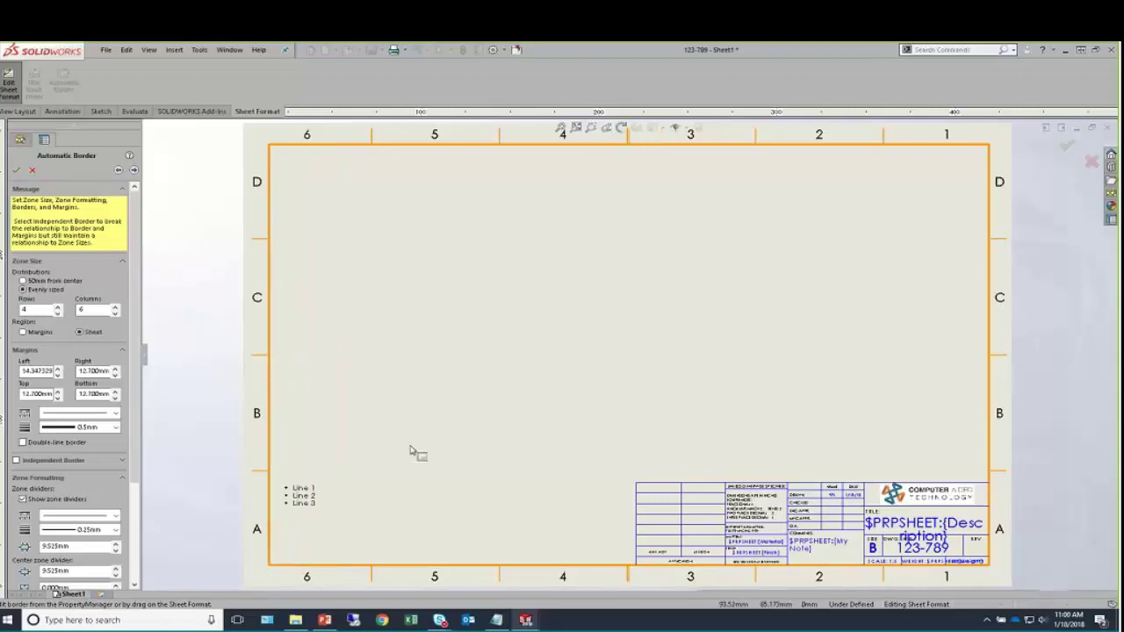
double_click(35, 371)
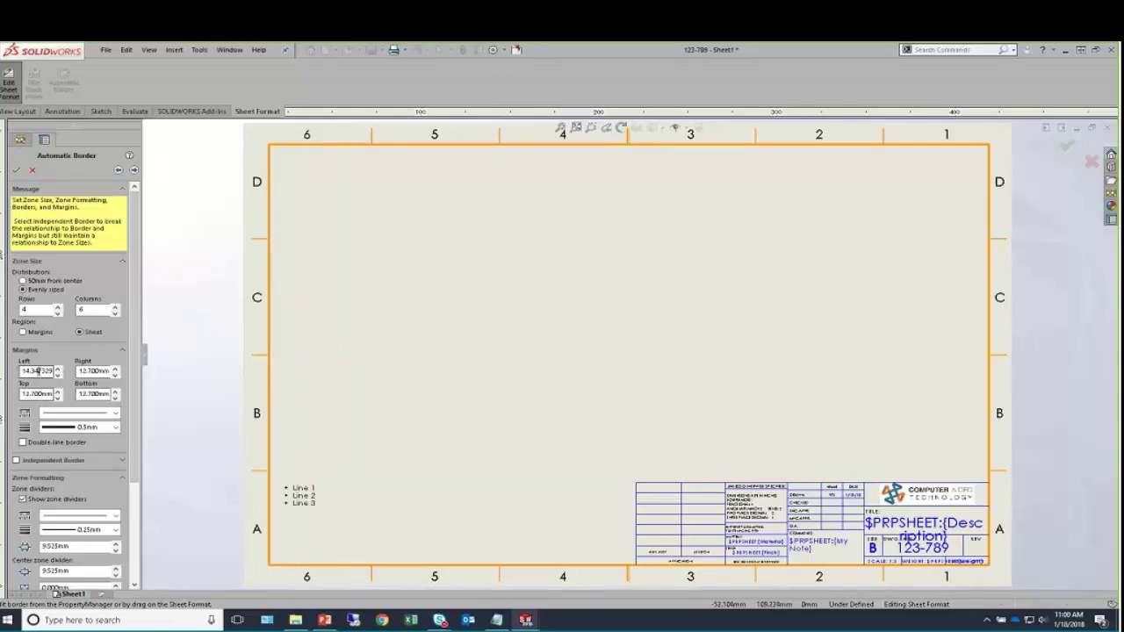
type("12")
key("Return")
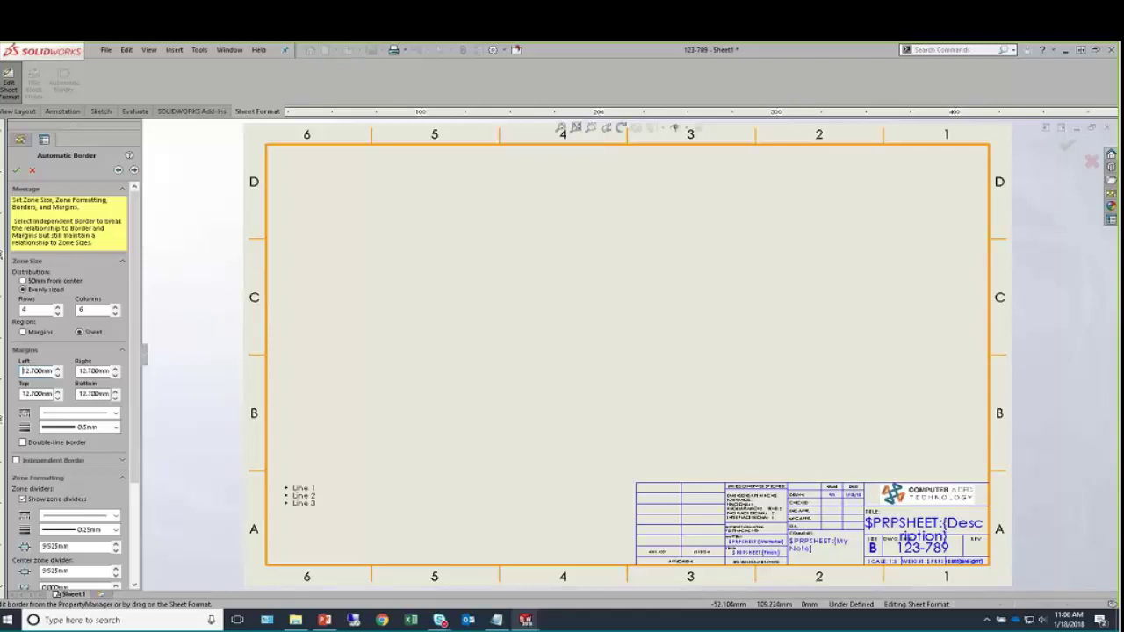
Try a dashed line style on the border, return it to solid, and set its thickness to 0.35 mm.
left_click(116, 413)
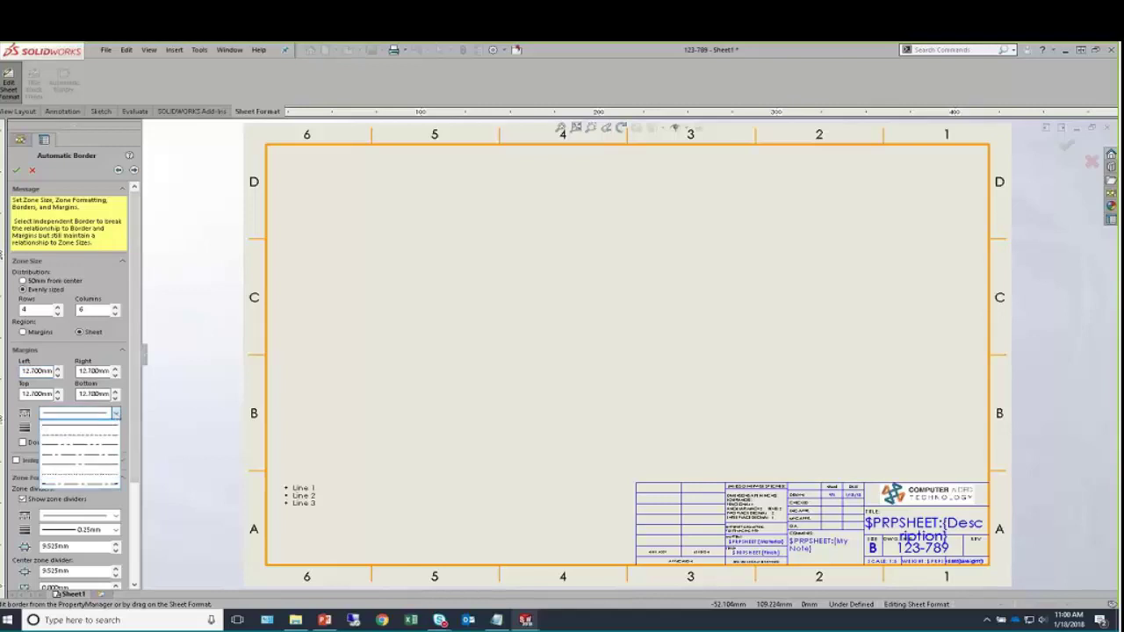
left_click(92, 450)
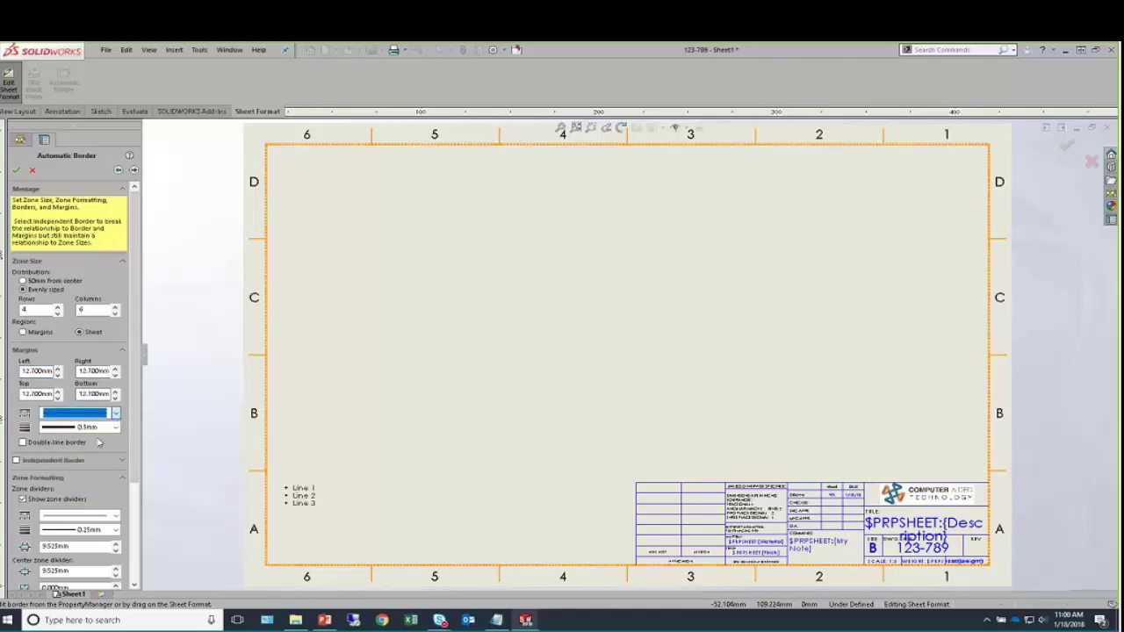
left_click(116, 427)
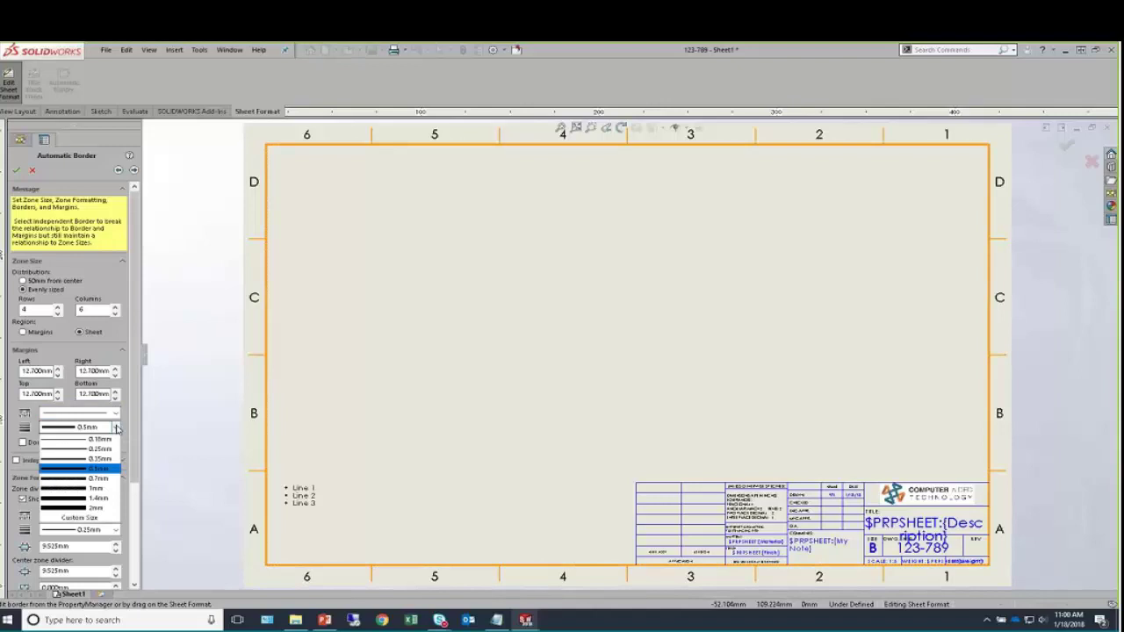
left_click(87, 459)
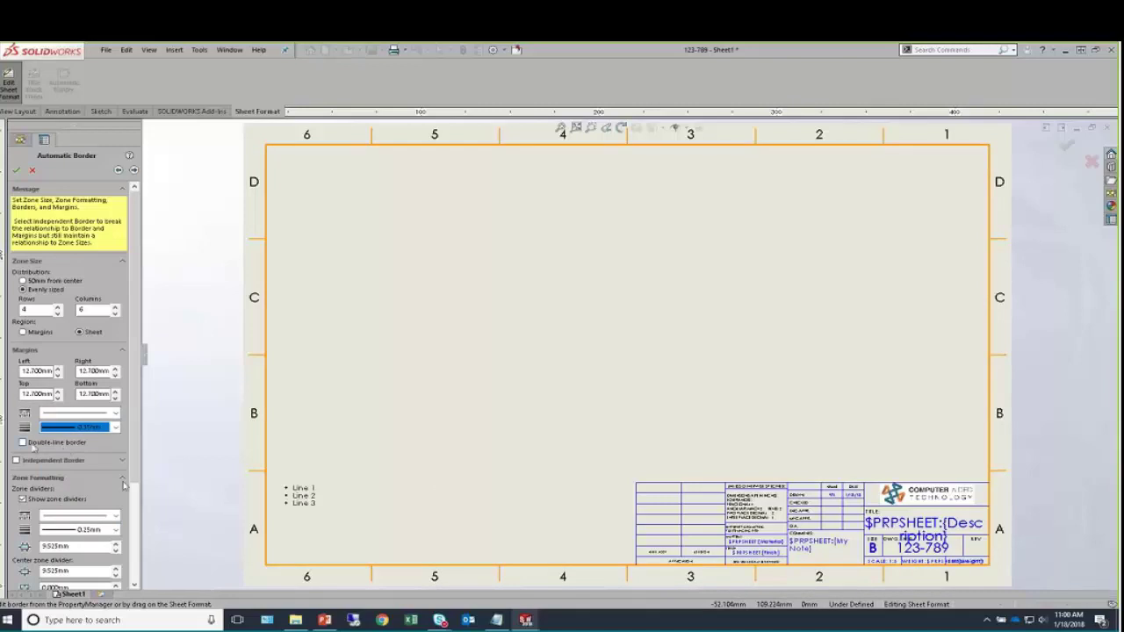
Enable the double-line border and reduce the zone label offset to about 5.65 mm.
left_click(23, 443)
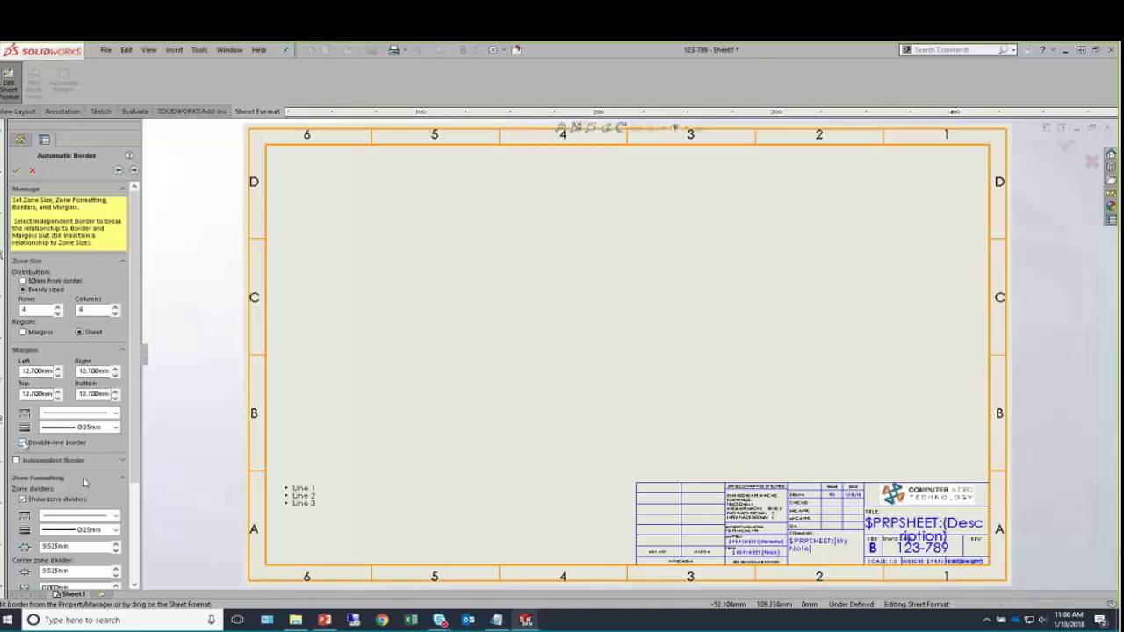
left_click_drag(136, 455, 134, 532)
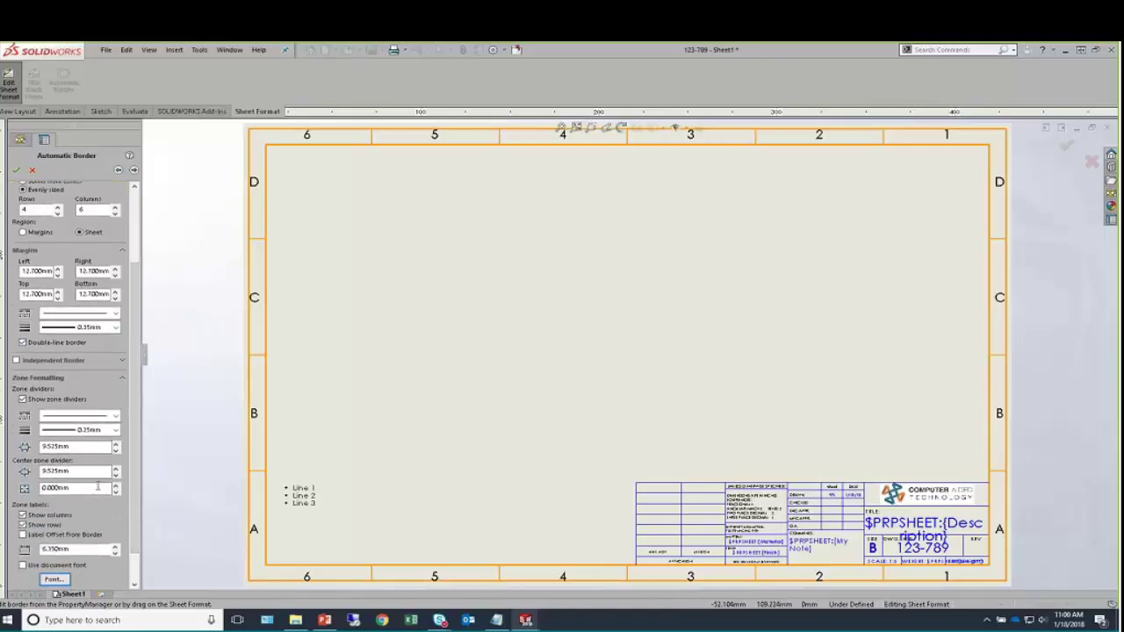
left_click(114, 546)
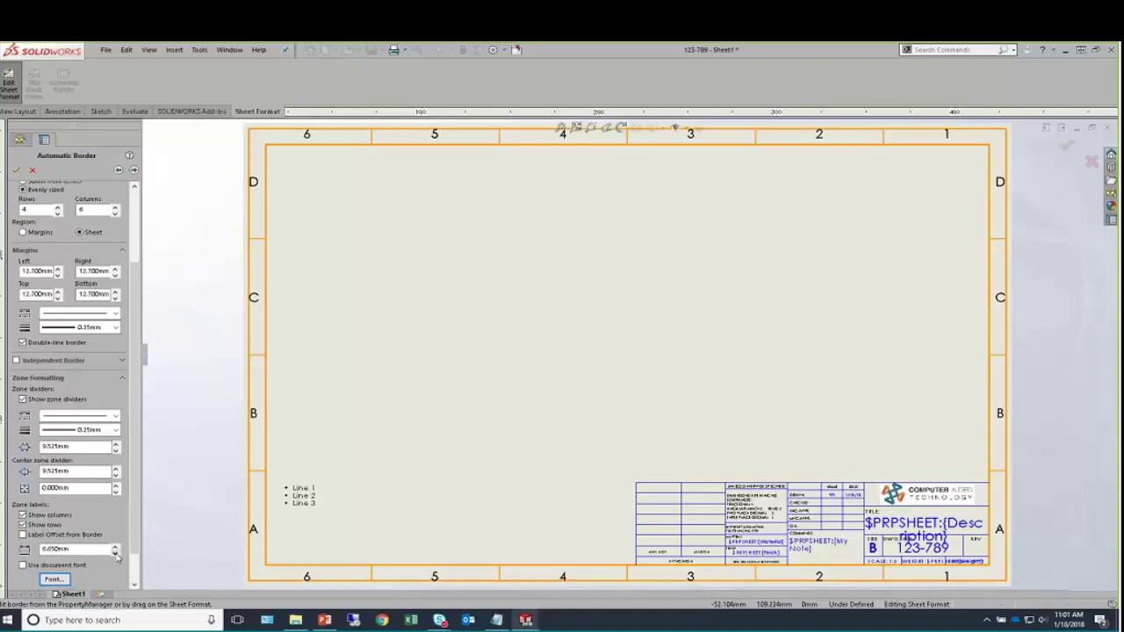
left_click(116, 553)
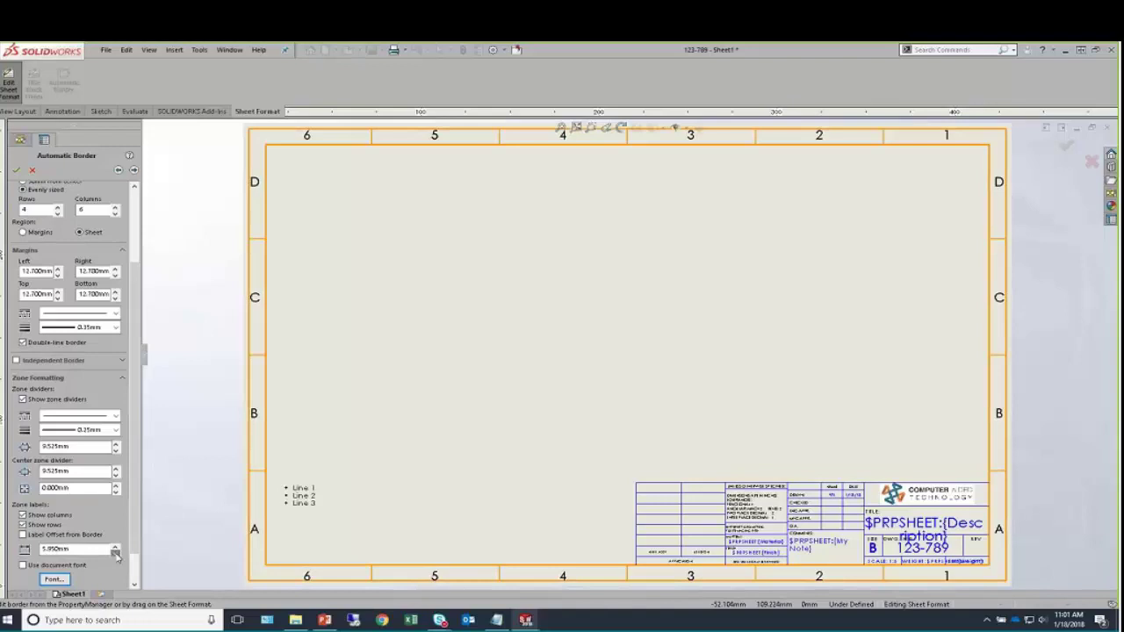
left_click(115, 553)
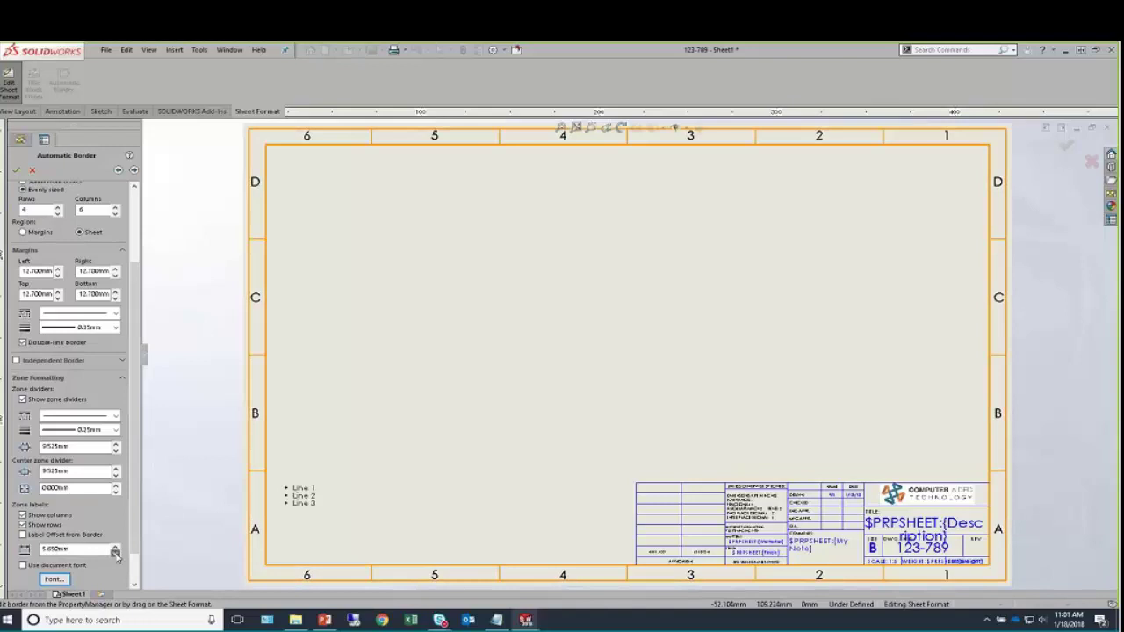
left_click(115, 553)
Turn off the double-line border and apply the Automatic Border settings.
left_click(23, 341)
scroll(137, 316, "up", 3)
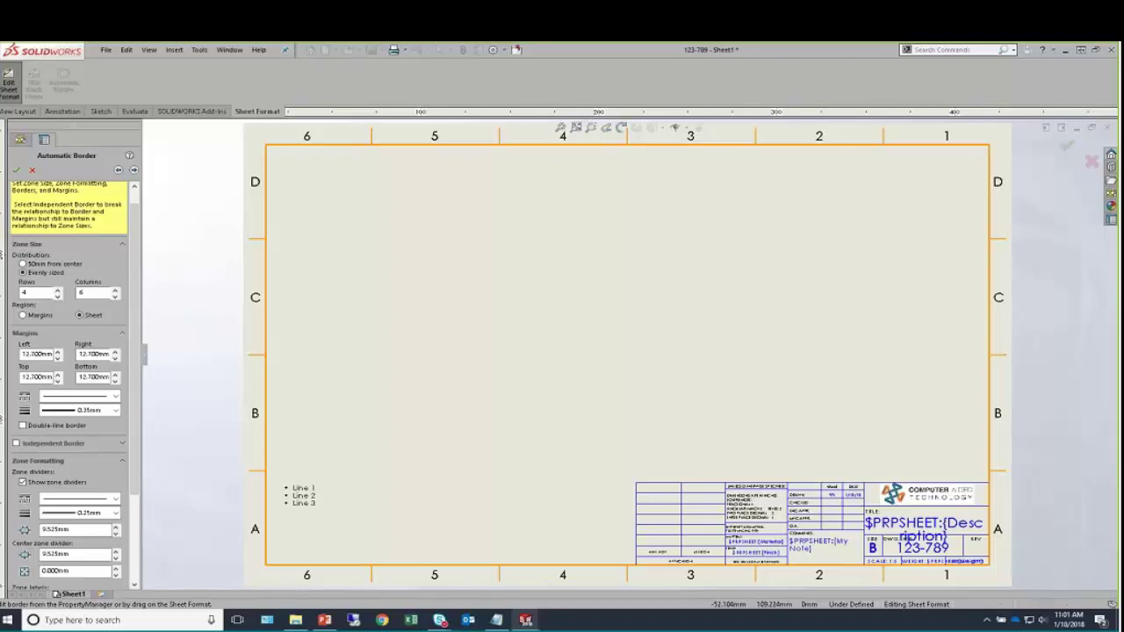
left_click(17, 170)
Check the zone size and margins in Sheet1's zone parameters and close the sheet properties without changes.
right_click(49, 192)
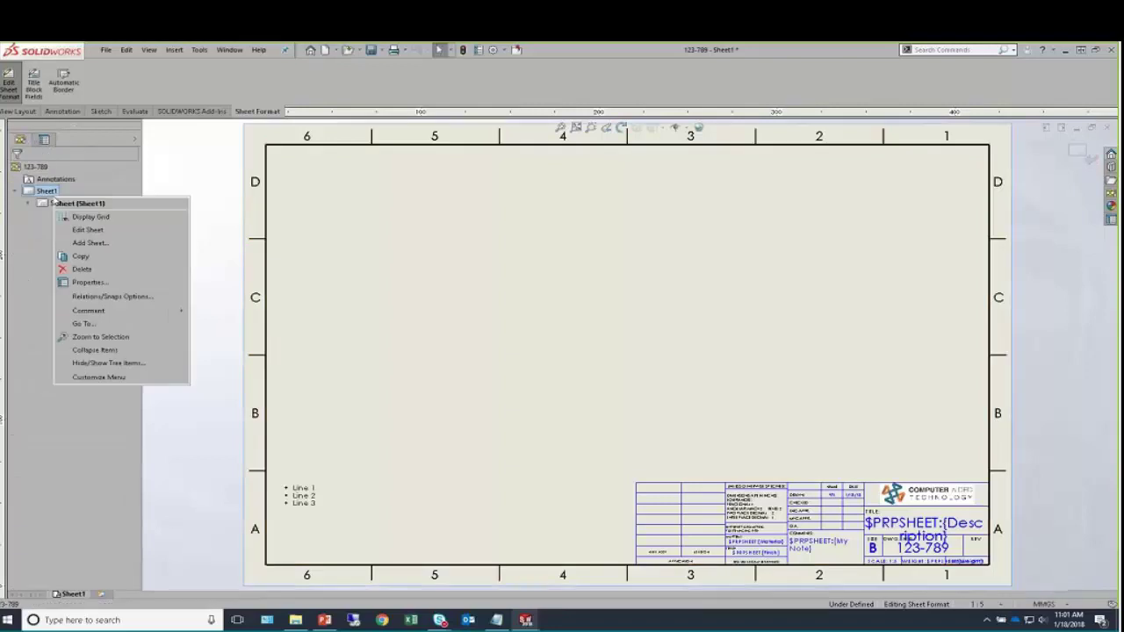
left_click(88, 282)
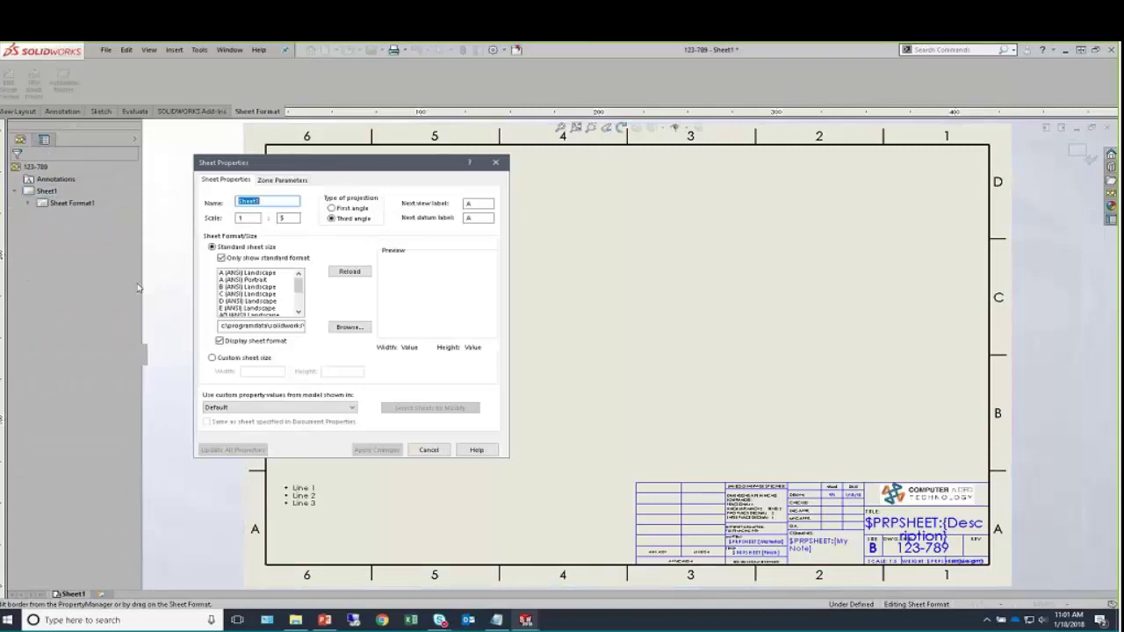
left_click(282, 179)
left_click_drag(346, 159, 354, 151)
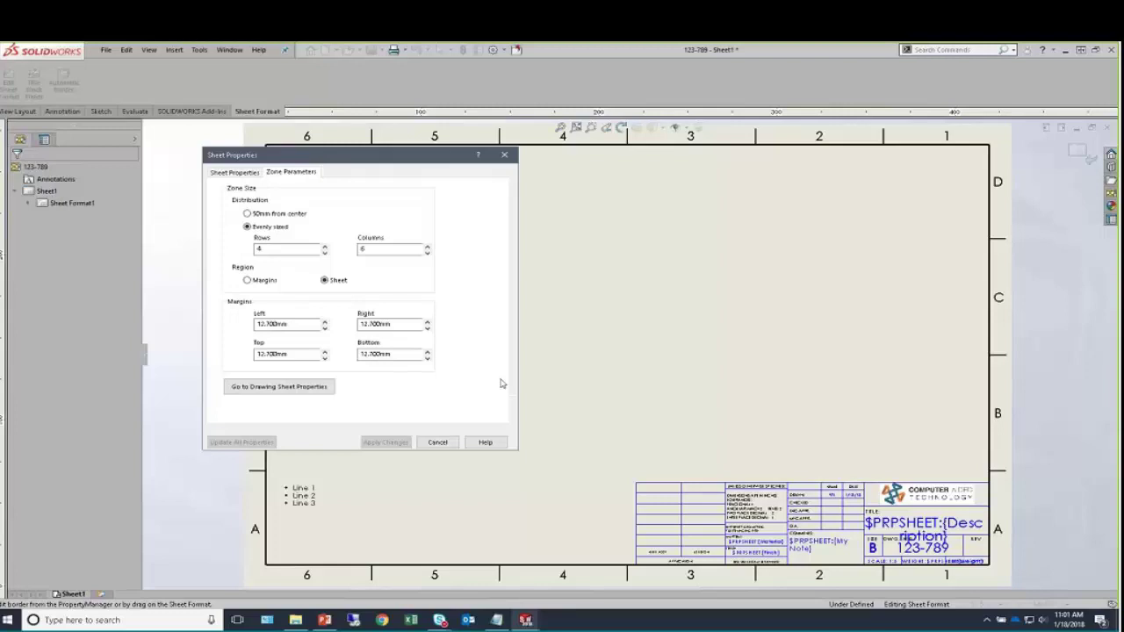
left_click(438, 442)
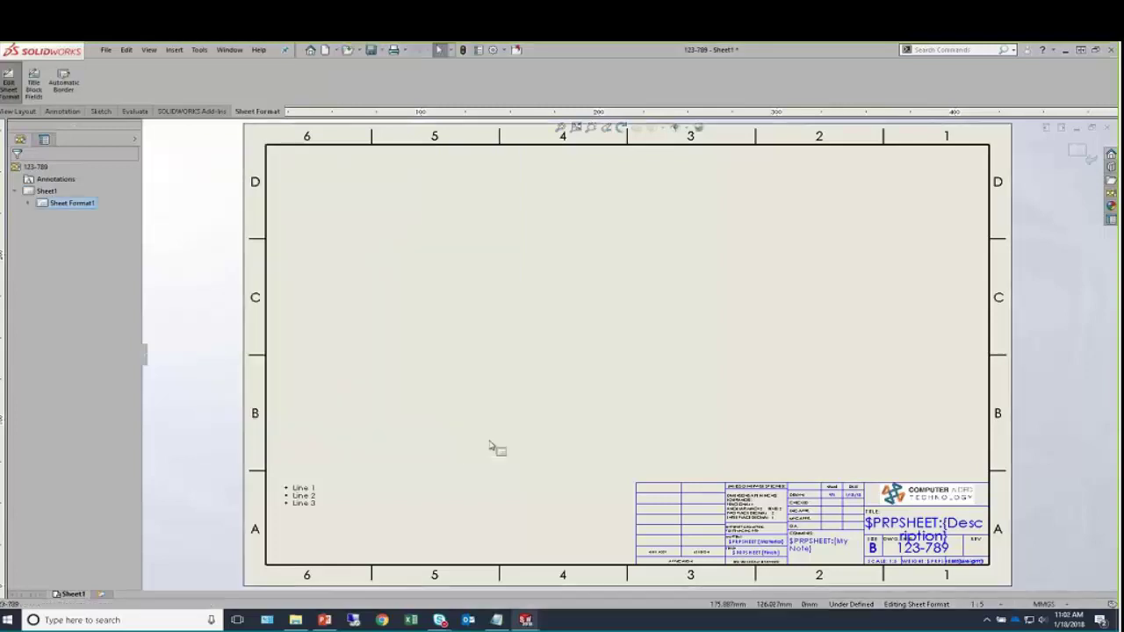
Leave sheet format editing and save the sheet format, replacing the existing b - landscape_cust_1.slddrt.
left_click(1079, 151)
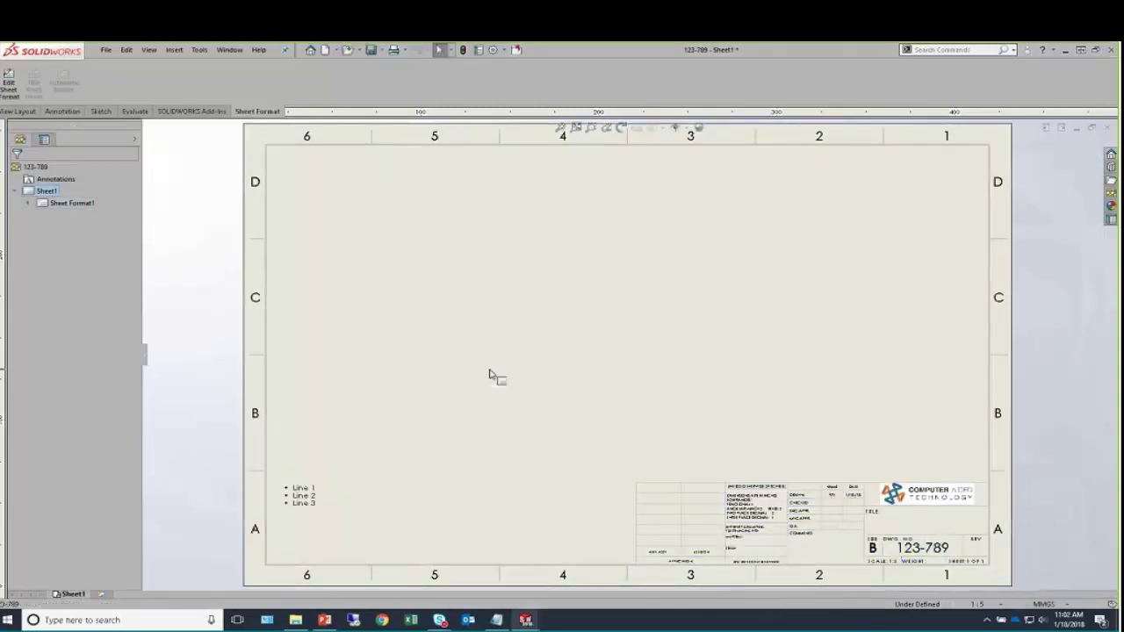
left_click(105, 50)
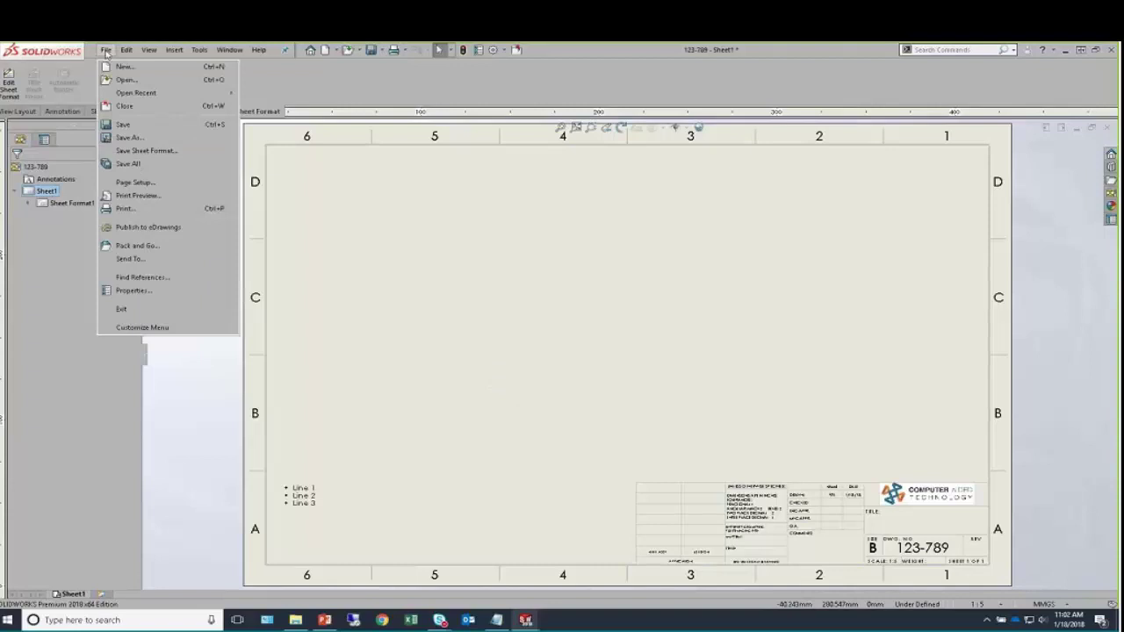
left_click(149, 151)
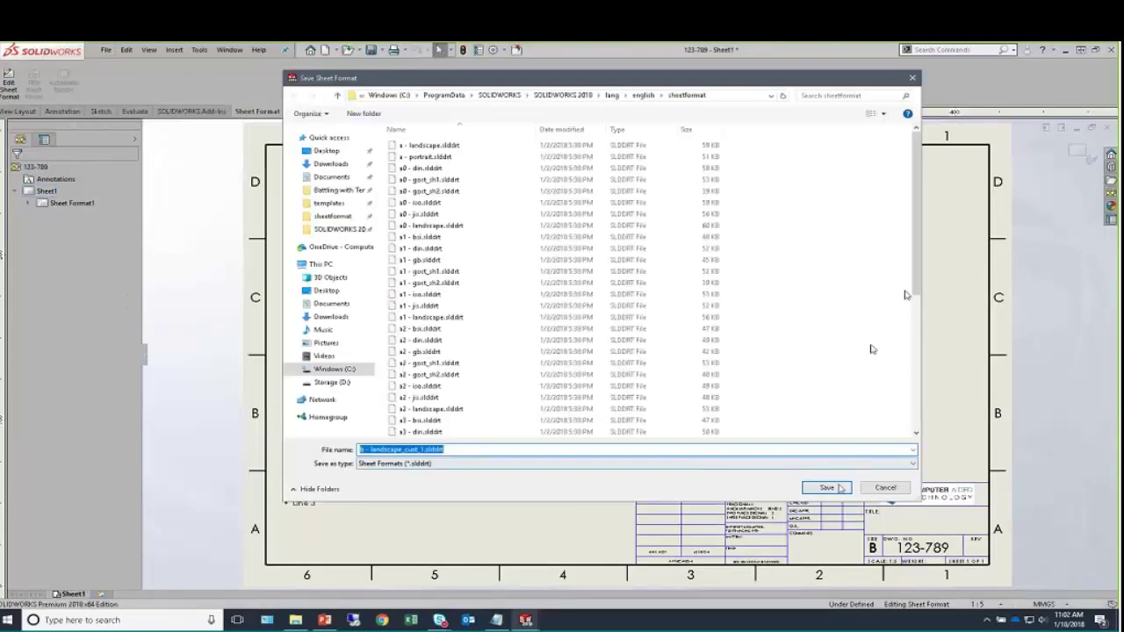
left_click(828, 488)
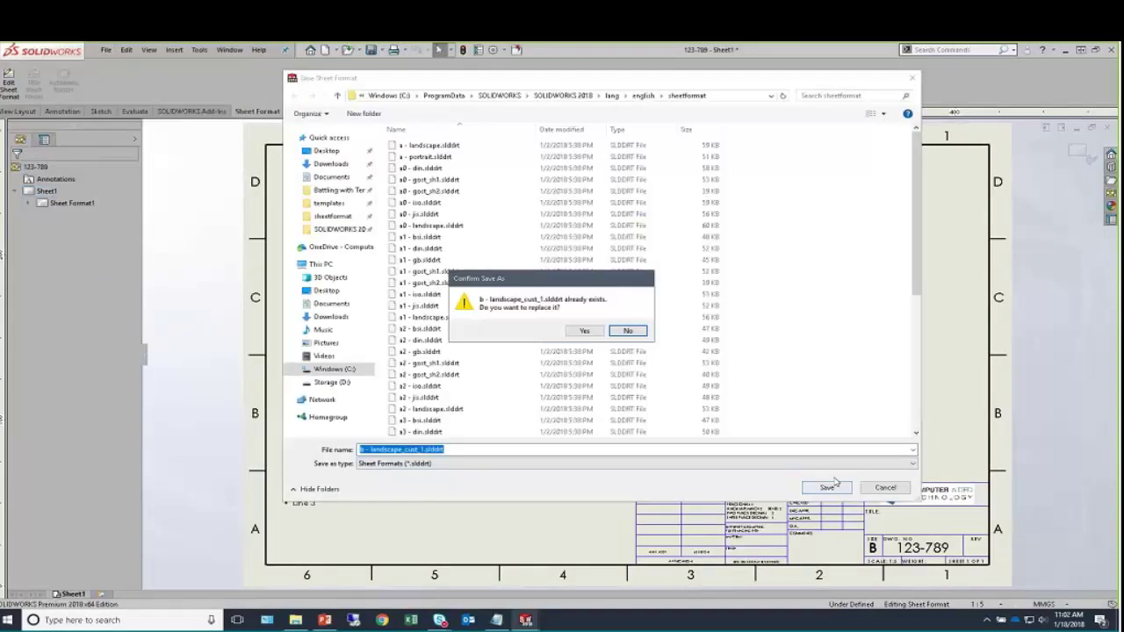
left_click(584, 331)
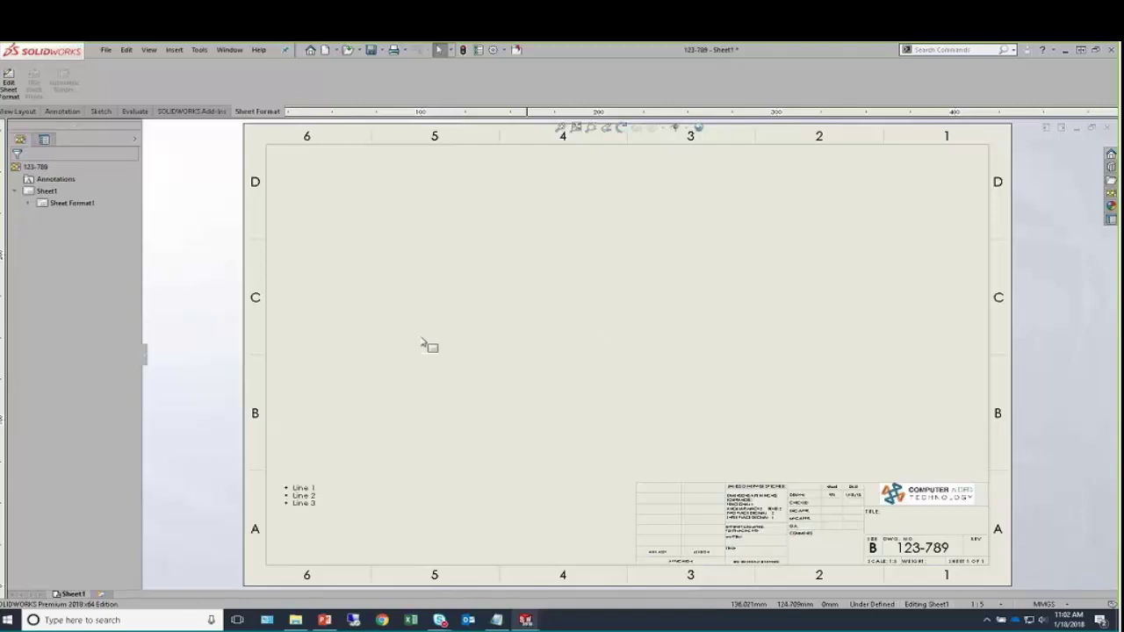
Switch to the PowerPoint slide show and advance from the Automatic Borders slide.
key("alt+Tab")
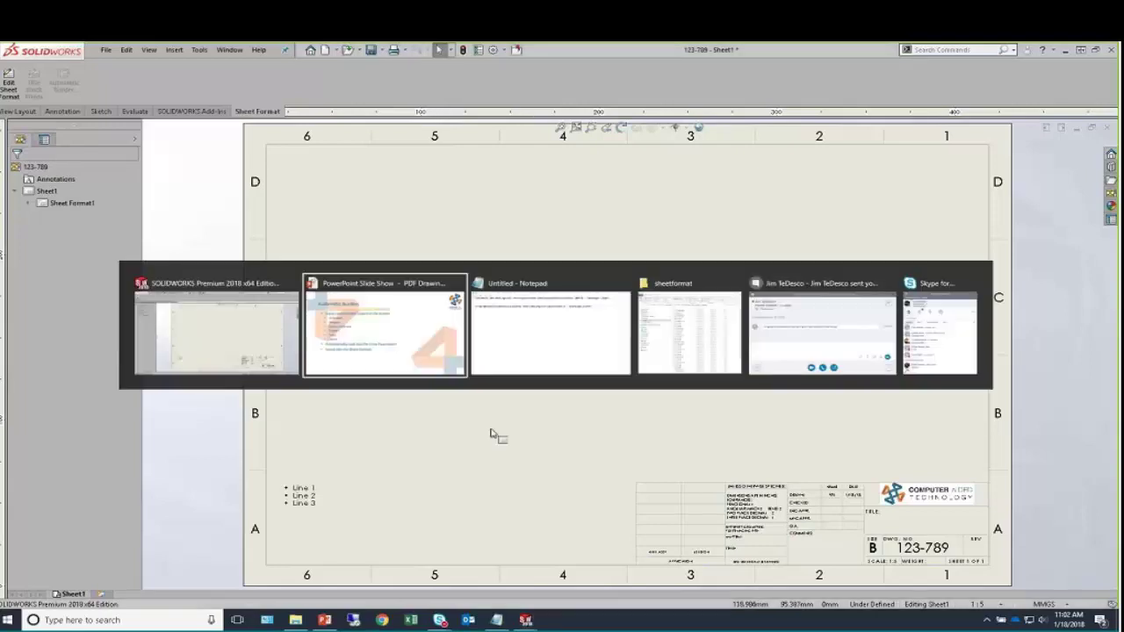
key("Tab")
key("Tab")
key("Tab")
key("Tab")
key("Tab")
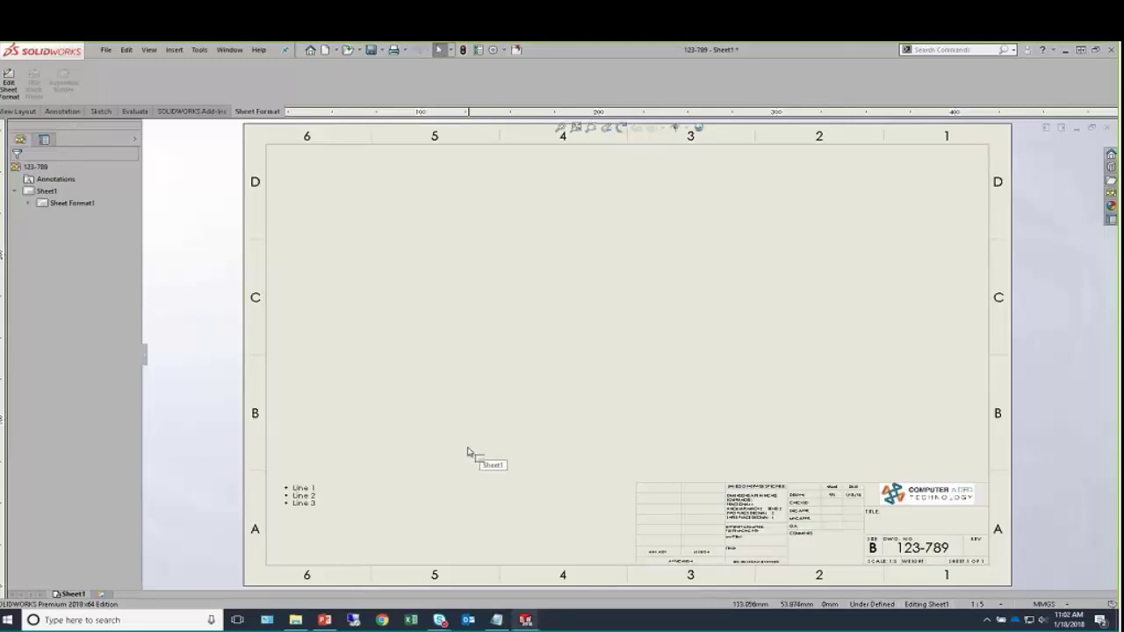
key("alt+Tab")
key("Right")
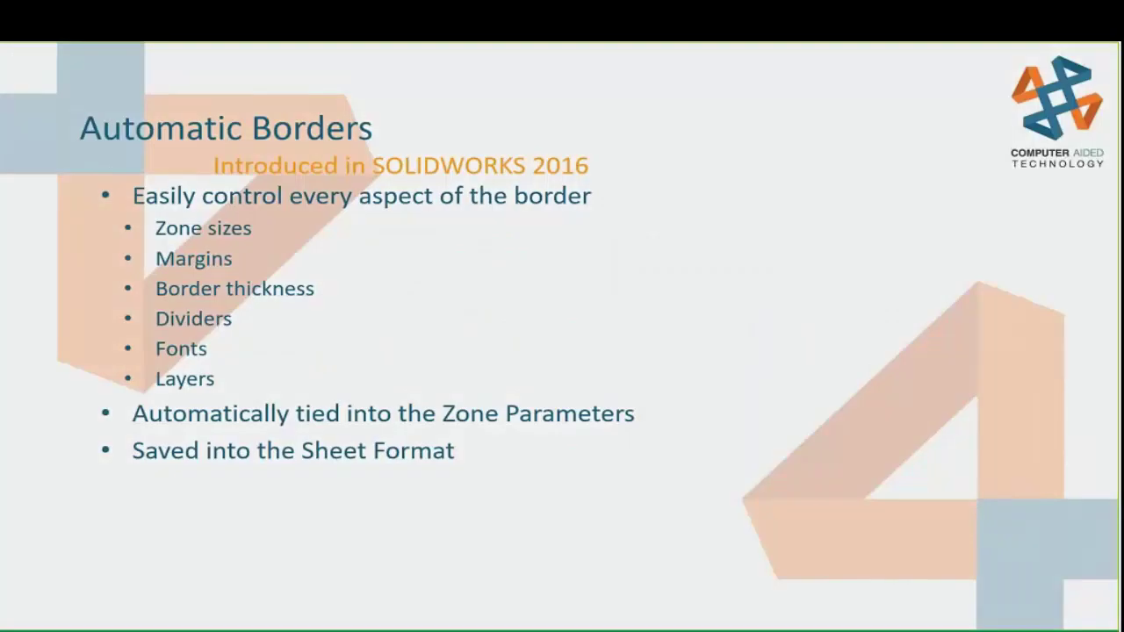